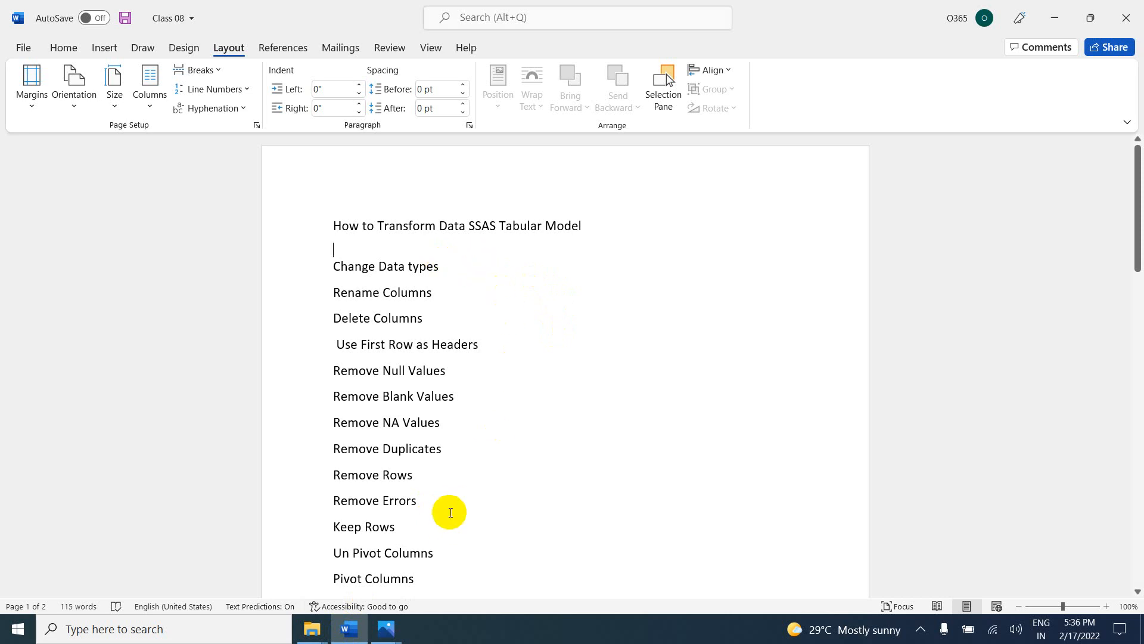
Step: Launch Visual Studio 2019 and open the recent solution TabularProject3.sln
{"action": "scroll", "coordinate": [434, 373], "scroll_direction": "down", "scroll_amount": 5}
{"action": "scroll", "coordinate": [435, 384], "scroll_direction": "up", "scroll_amount": 5}
{"action": "left_click", "coordinate": [218, 625]}
{"action": "type", "text": "vi"}
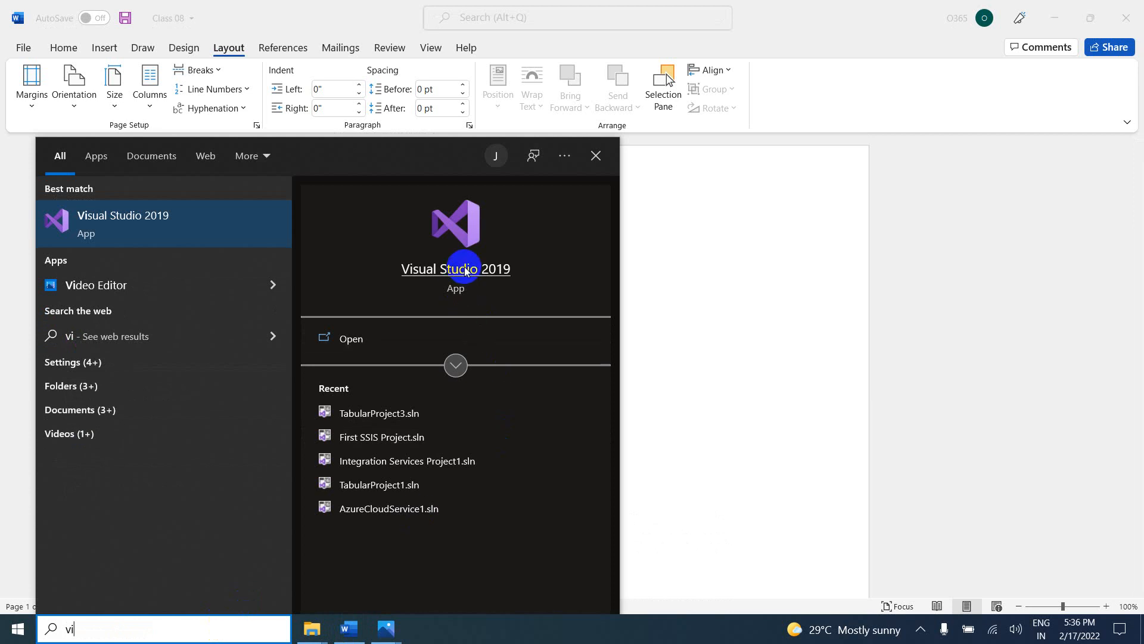
{"action": "left_click", "coordinate": [465, 269]}
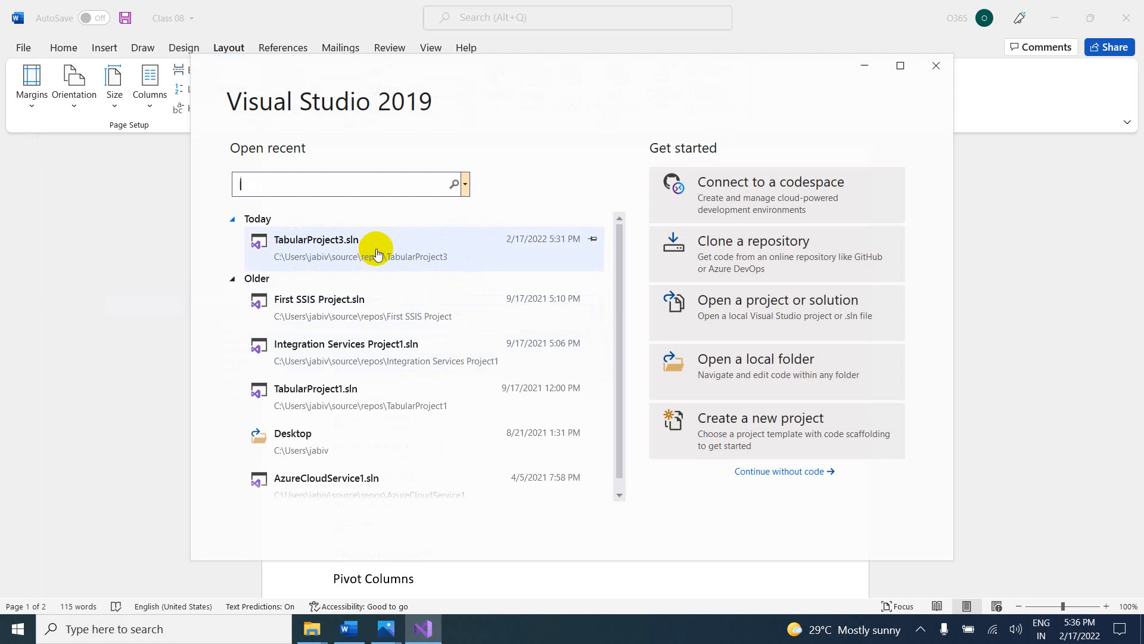
{"action": "left_click", "coordinate": [355, 253]}
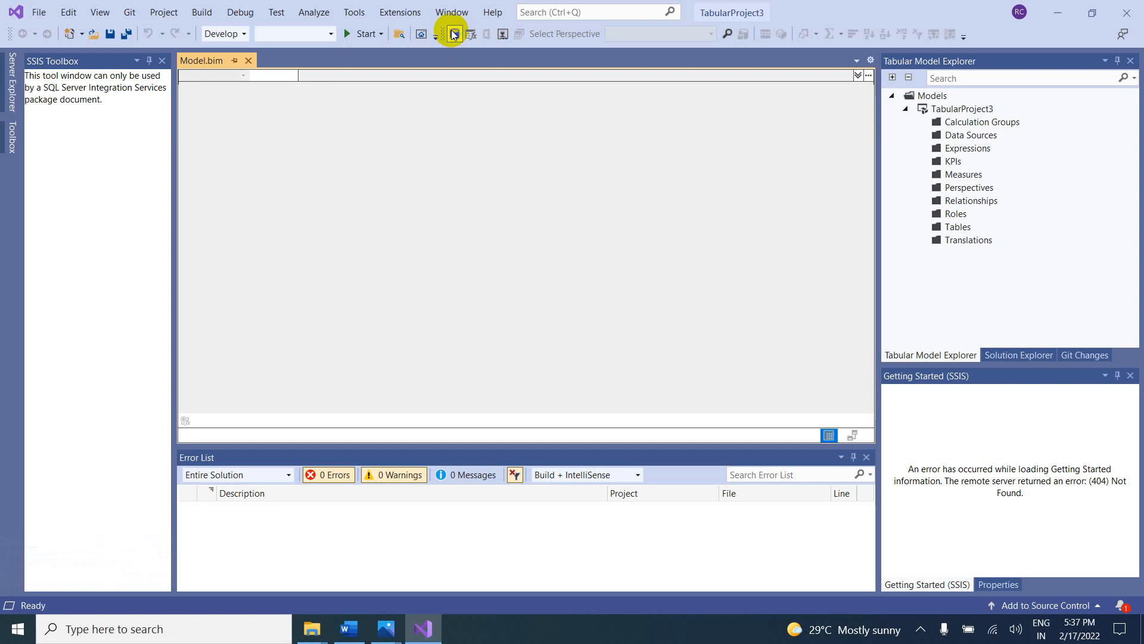
Step: Start a Text/CSV data import and choose the file Population-country-1950-1999 from the Sample Data for Practice folder
{"action": "left_click", "coordinate": [454, 34]}
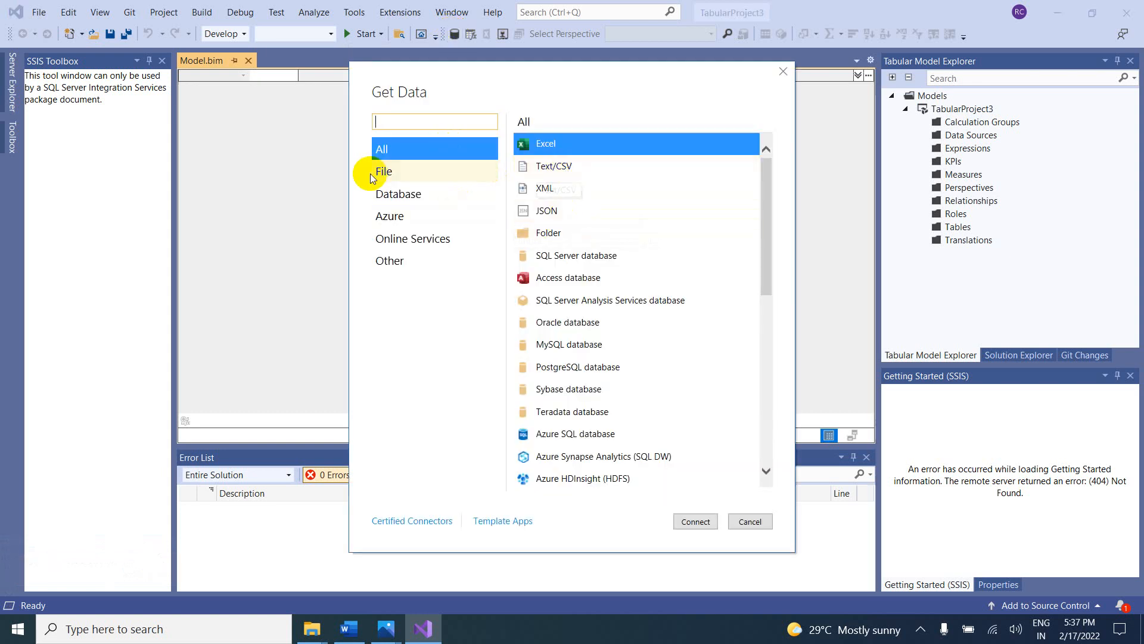
{"action": "left_click", "coordinate": [555, 167]}
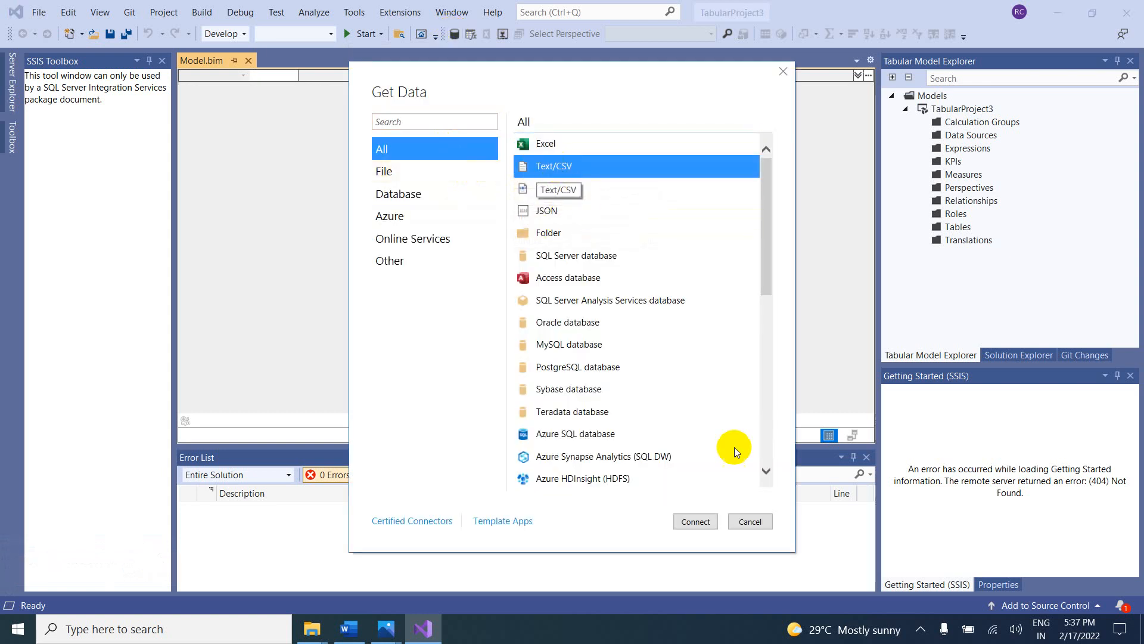
{"action": "left_click", "coordinate": [697, 522]}
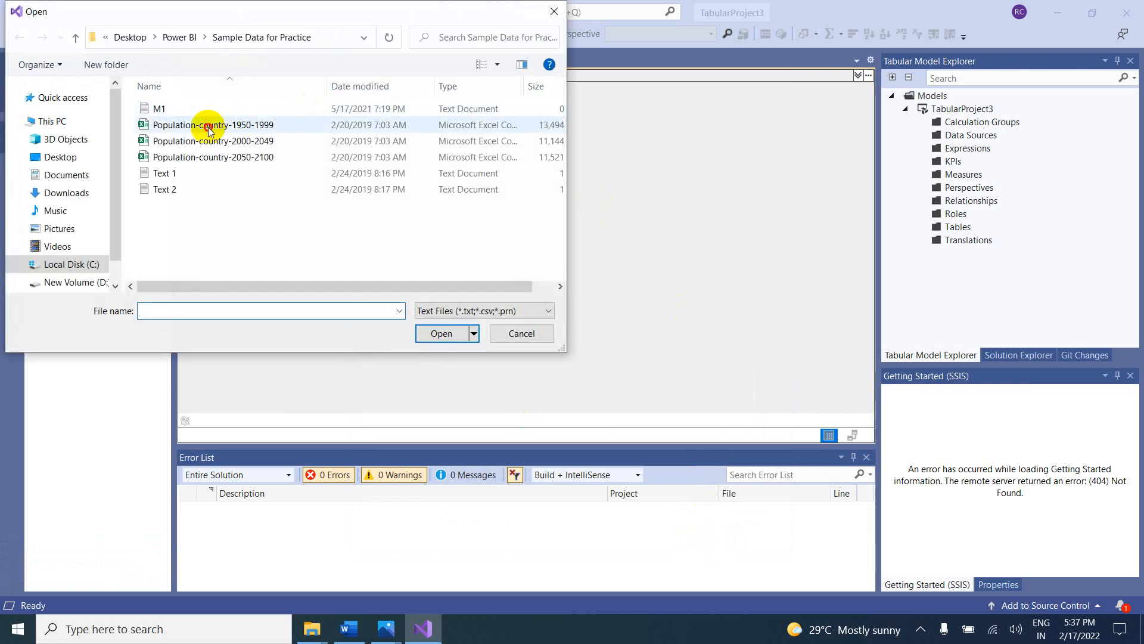
{"action": "left_click", "coordinate": [209, 126]}
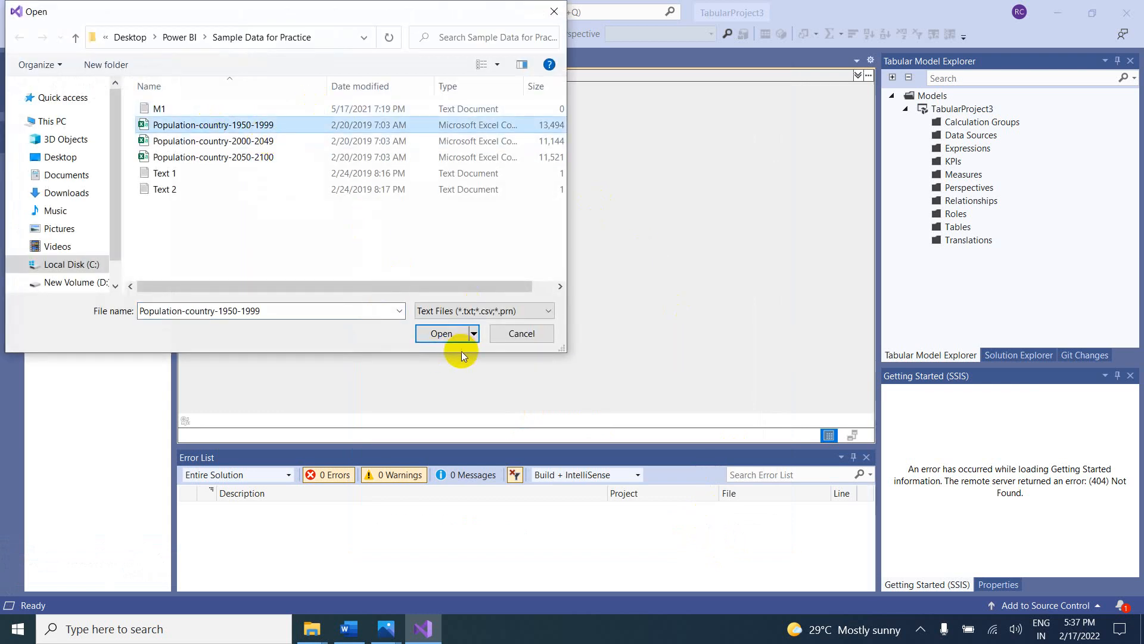
{"action": "left_click", "coordinate": [444, 334]}
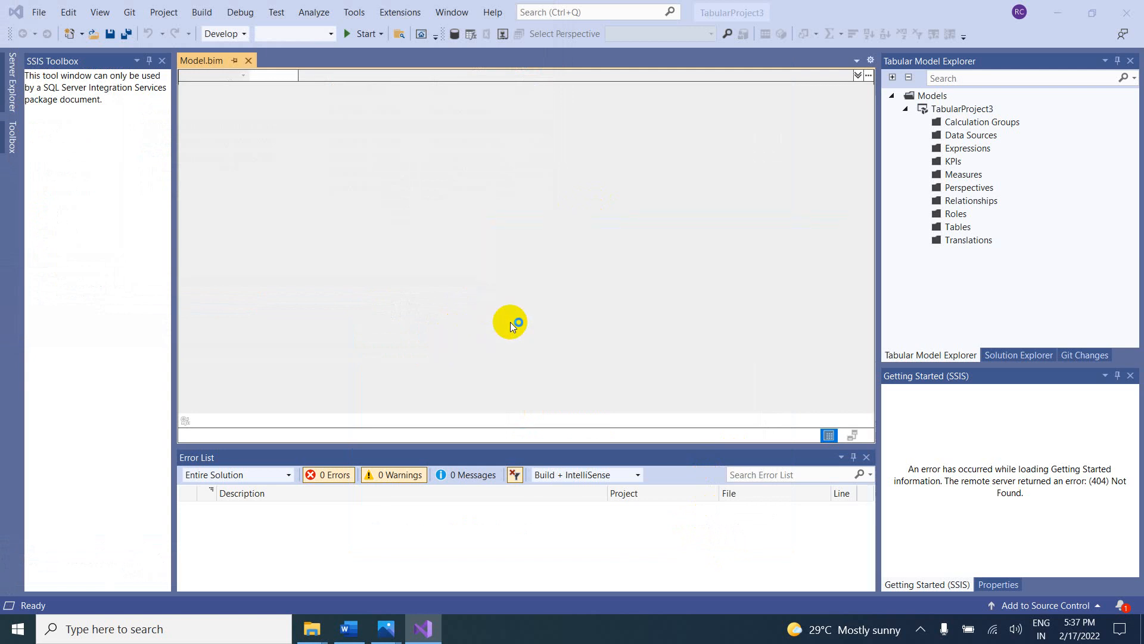
Step: Connect to the file with Impersonate Service Account, accept the CSV preview, and maximize the Power Query Editor
{"action": "left_click", "coordinate": [599, 284]}
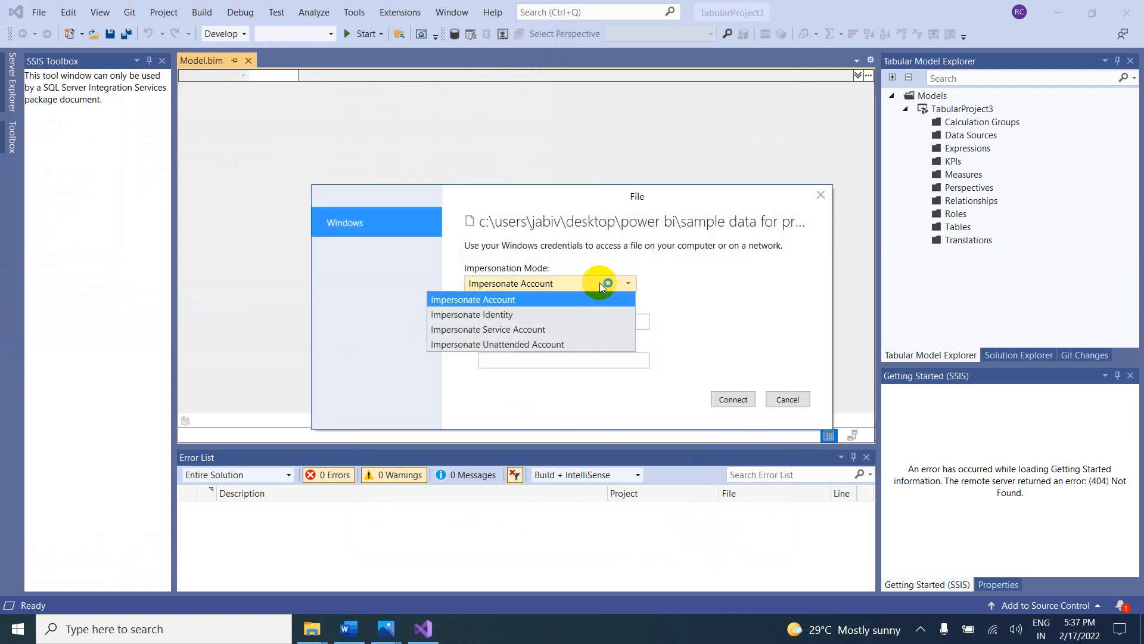
{"action": "left_click", "coordinate": [537, 330]}
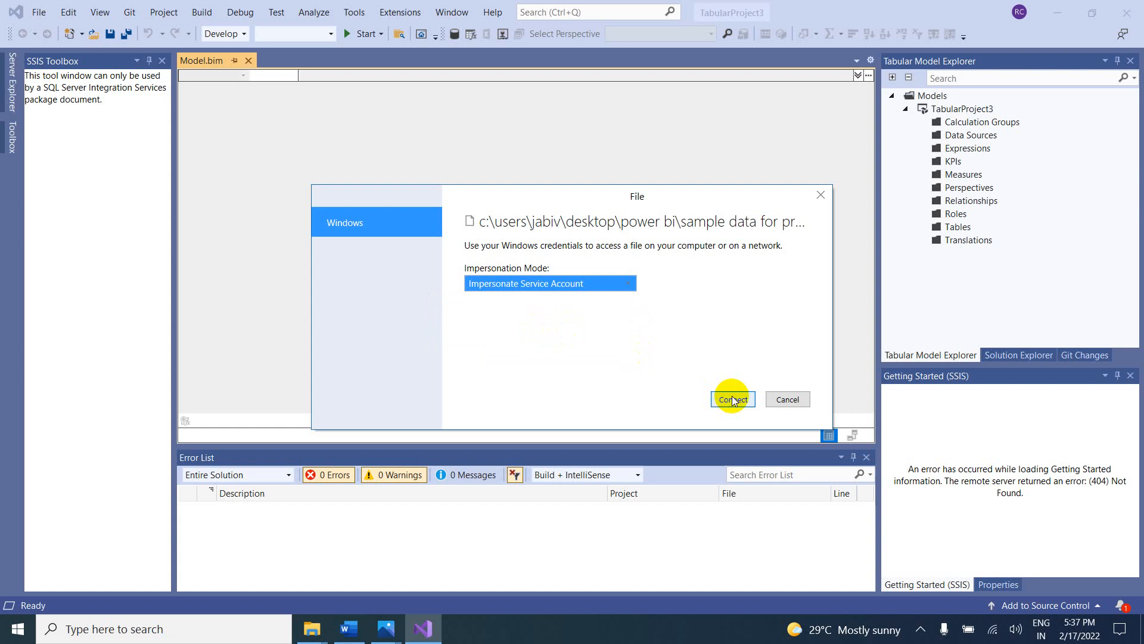
{"action": "left_click", "coordinate": [732, 398]}
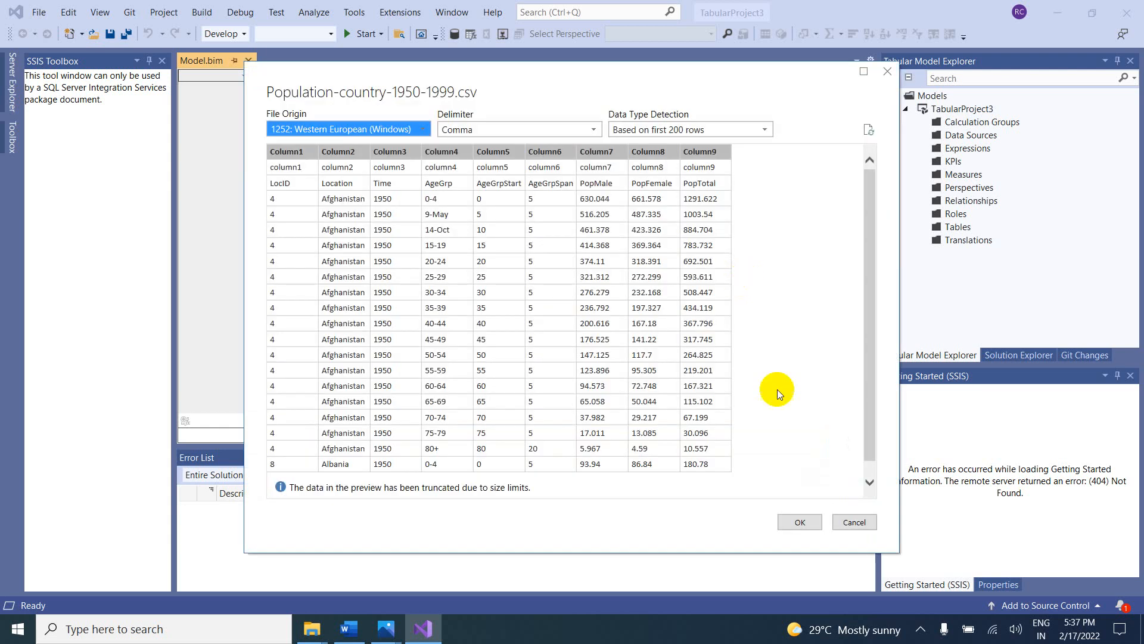
{"action": "left_click", "coordinate": [801, 522]}
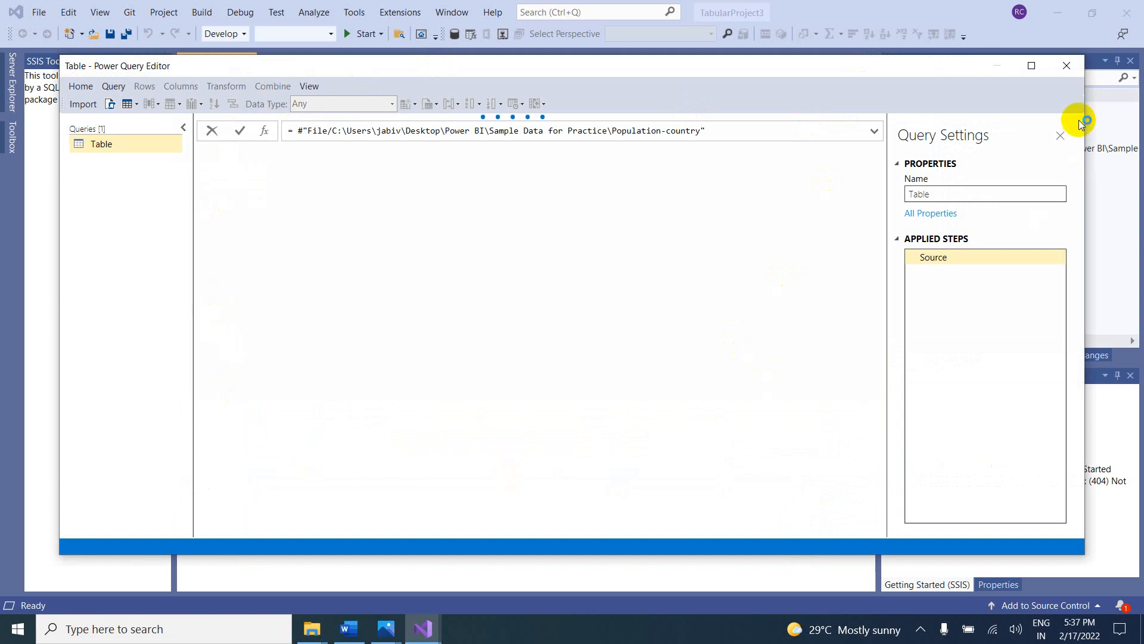
{"action": "left_click", "coordinate": [1032, 66]}
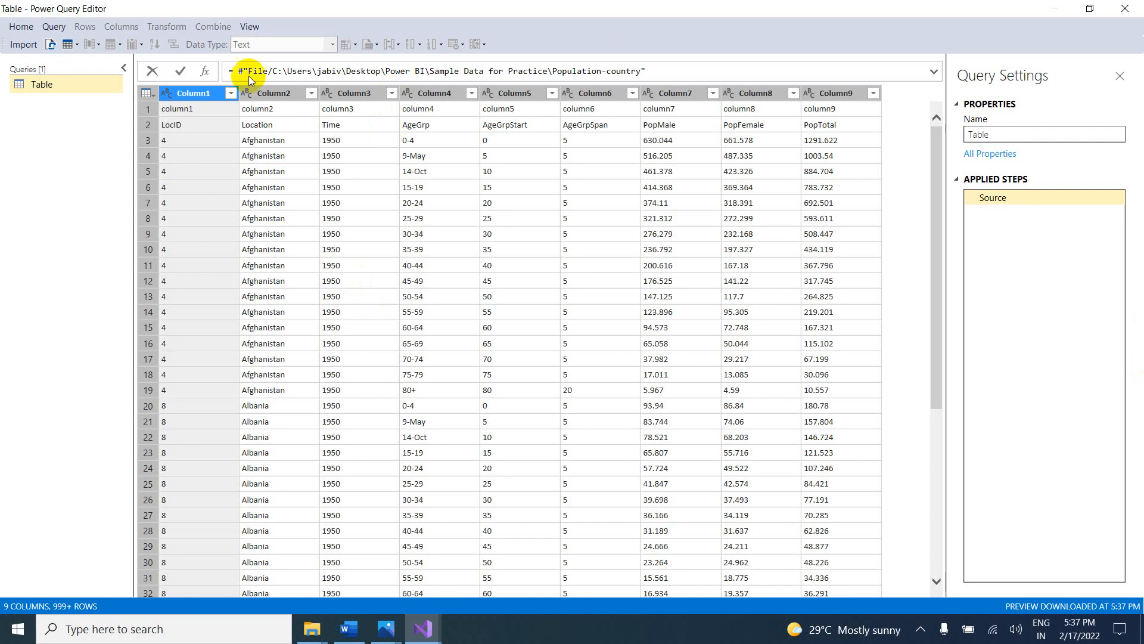
Step: Promote the first row to column headers twice so the names LocID, Location, Time and so on become the headers
{"action": "left_click", "coordinate": [180, 111]}
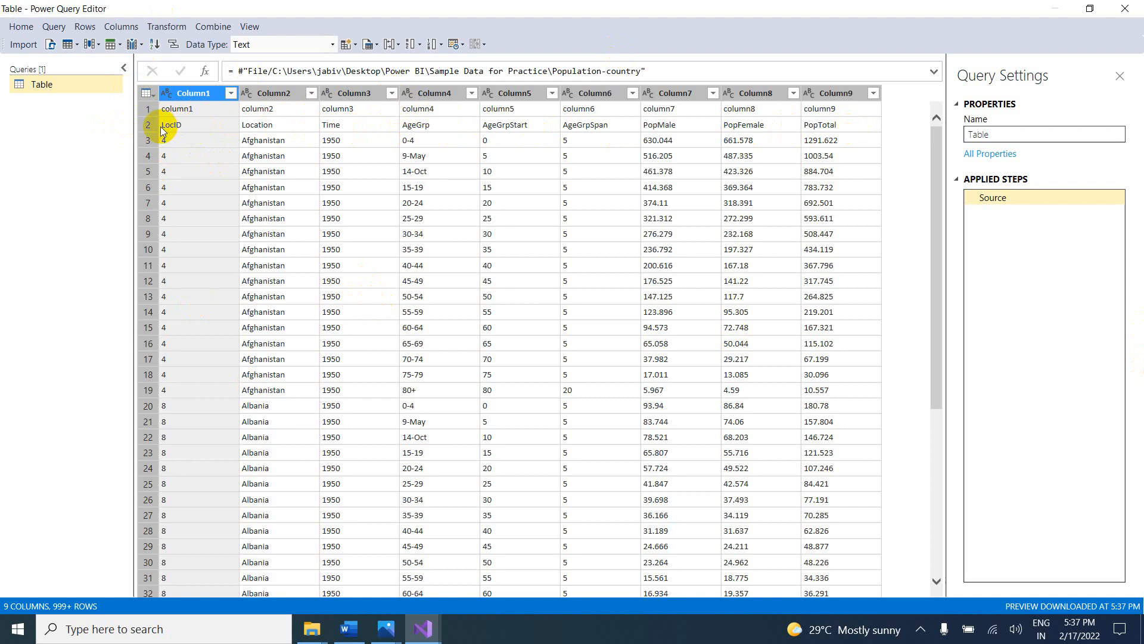
{"action": "left_click", "coordinate": [161, 28]}
{"action": "mouse_move", "coordinate": [174, 38]}
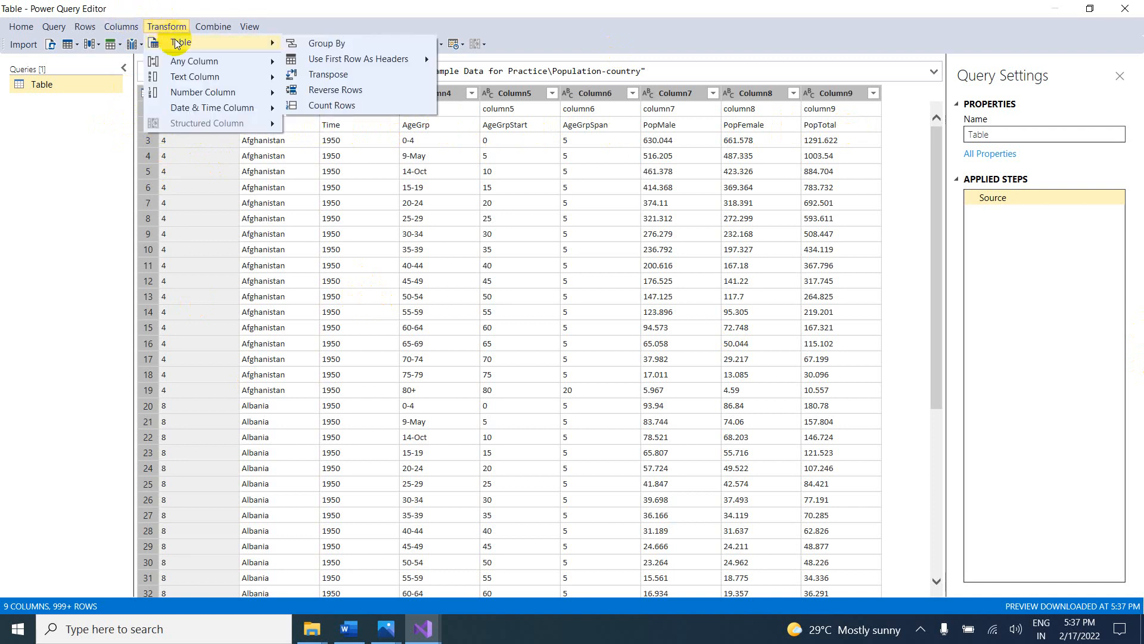
{"action": "mouse_move", "coordinate": [328, 62]}
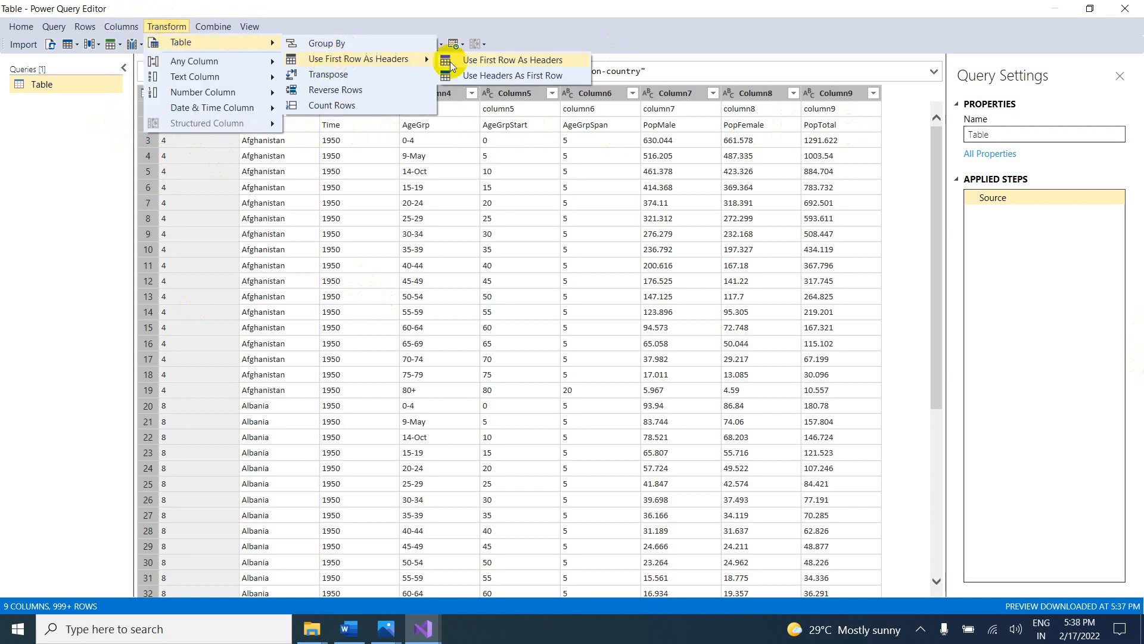
{"action": "left_click", "coordinate": [472, 61]}
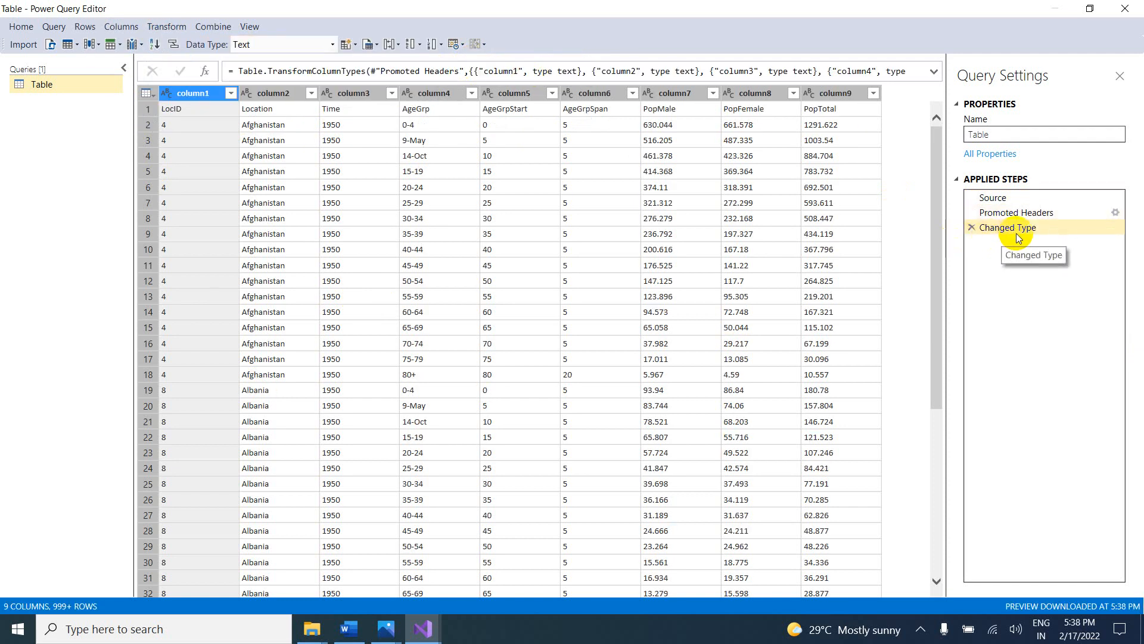
{"action": "left_click", "coordinate": [178, 27]}
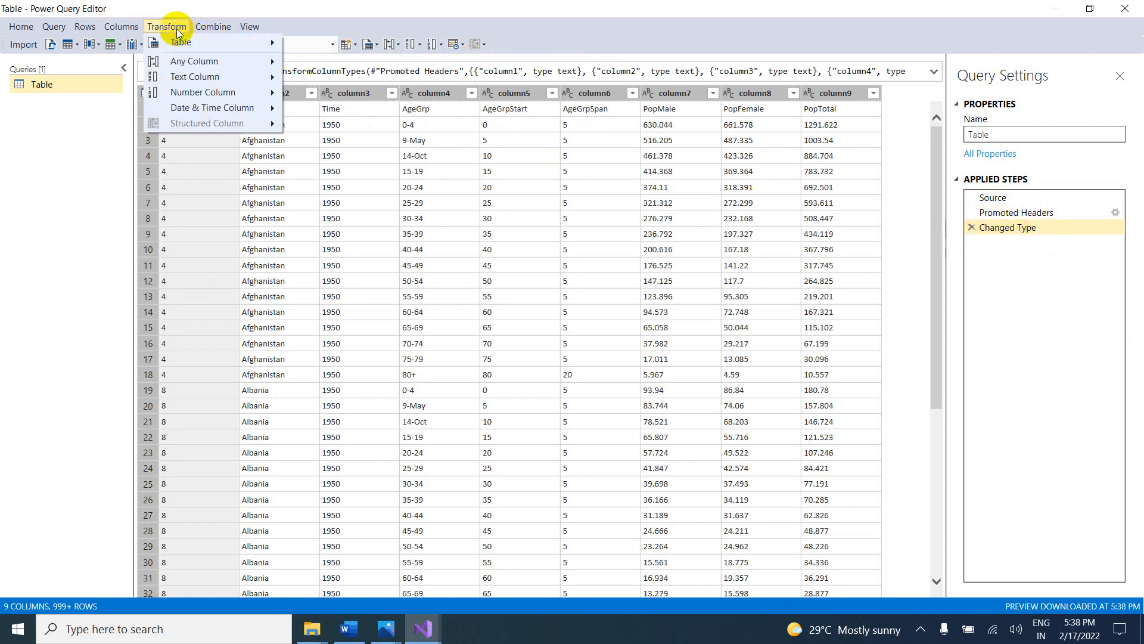
{"action": "mouse_move", "coordinate": [243, 44]}
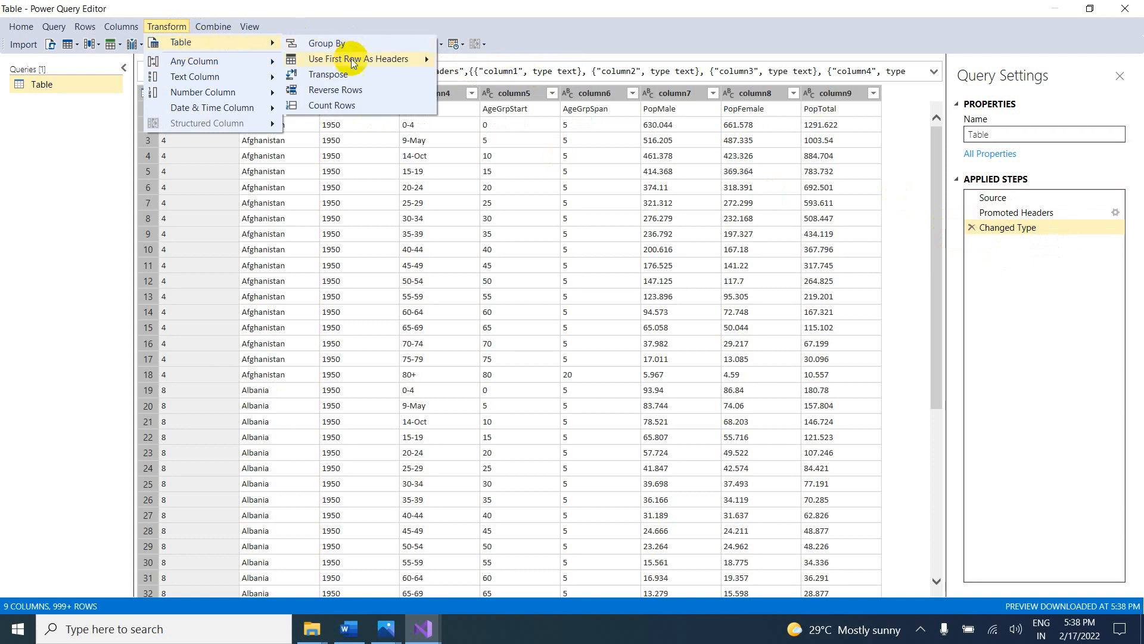
{"action": "mouse_move", "coordinate": [424, 56]}
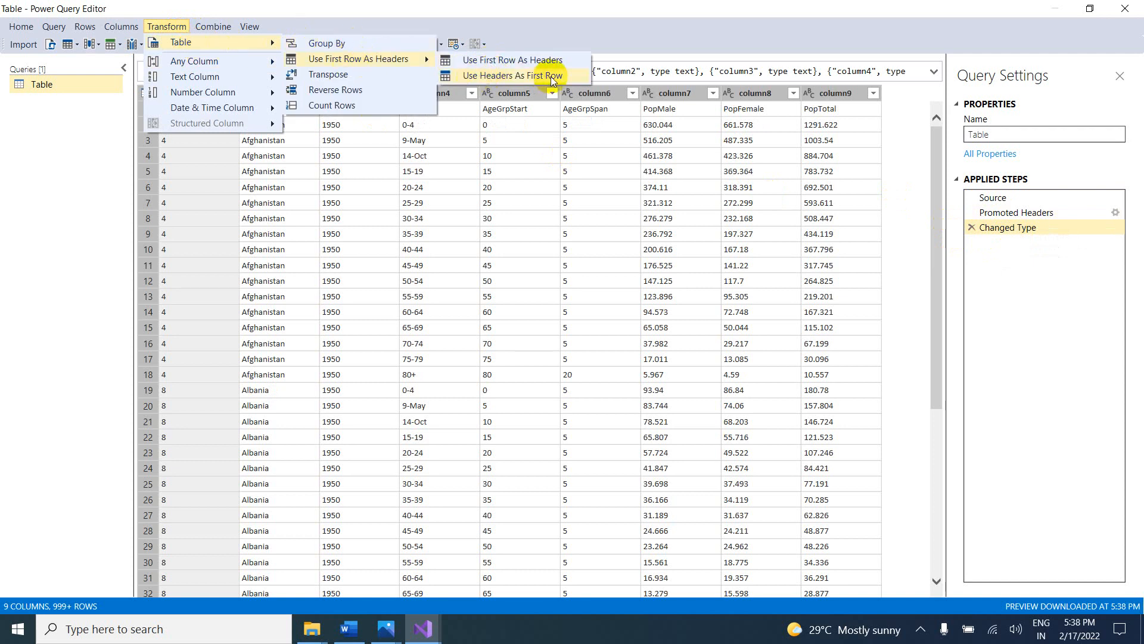
{"action": "left_click", "coordinate": [497, 60]}
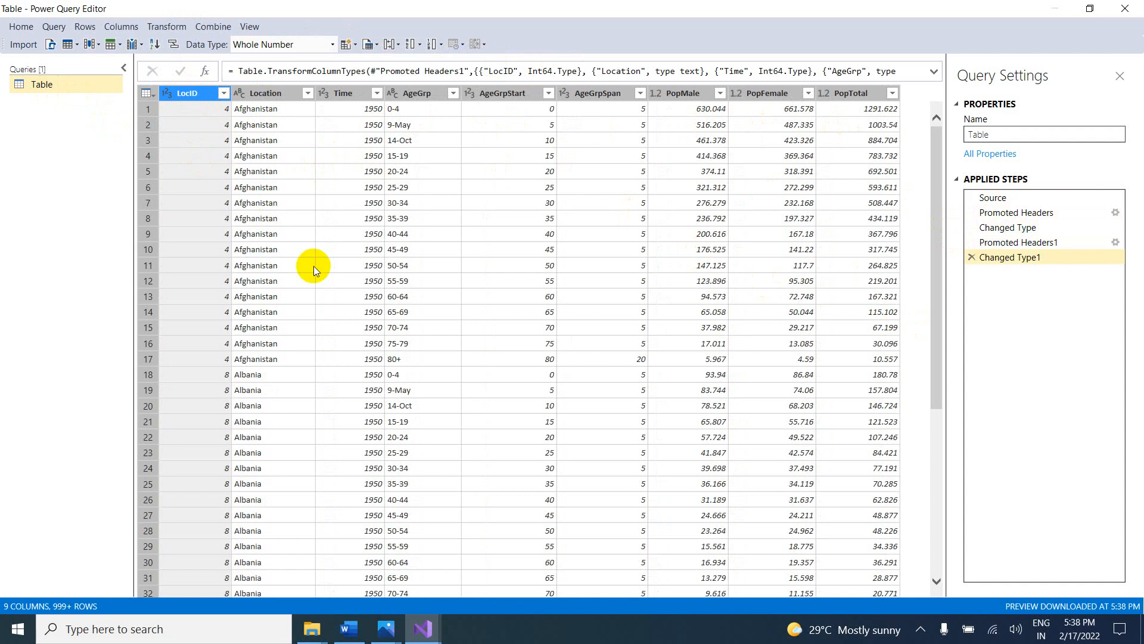
Step: Switch to the Word topic list and make the lines "Use First Row as Headers" and "Change Data types" bold
{"action": "mouse_move", "coordinate": [387, 629]}
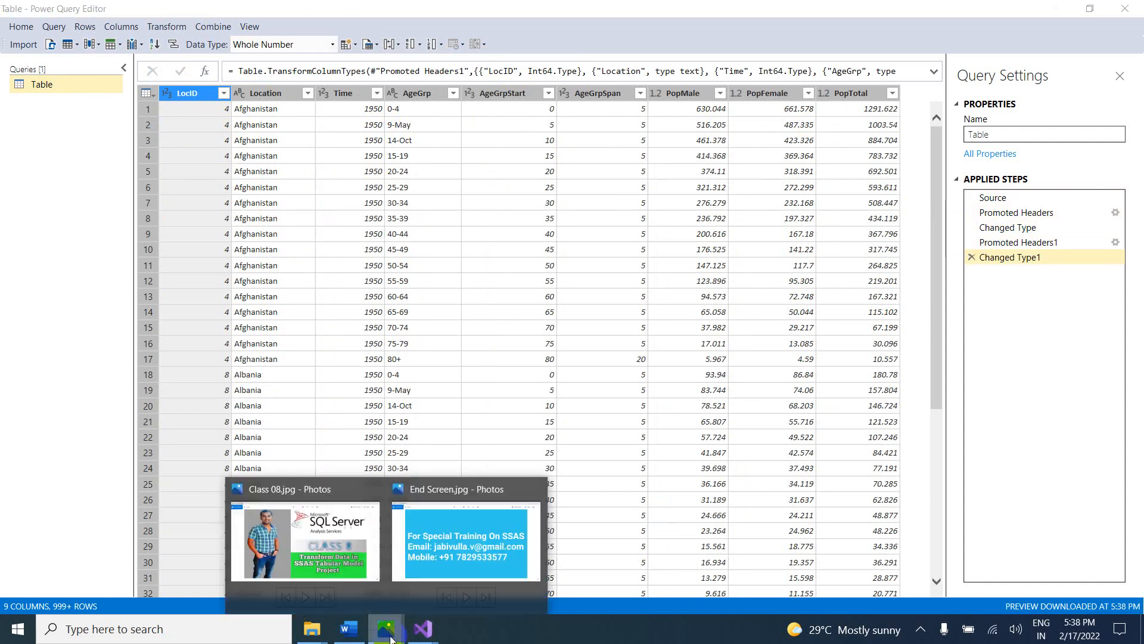
{"action": "left_click", "coordinate": [350, 629]}
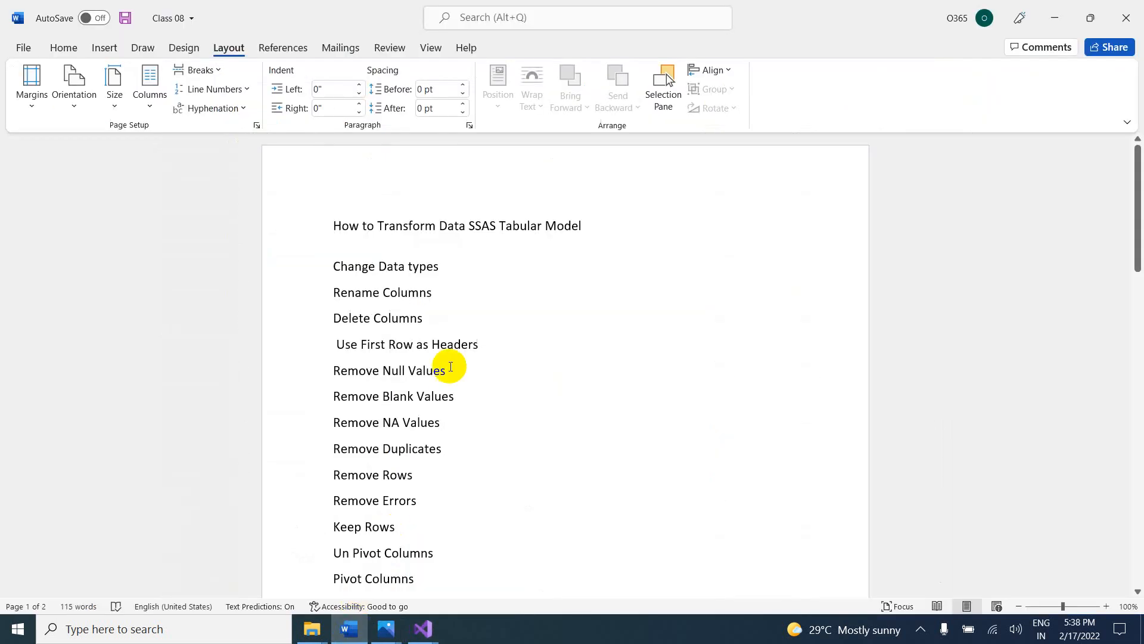
{"action": "left_click_drag", "start_coordinate": [485, 342], "coordinate": [358, 358]}
{"action": "left_click", "coordinate": [498, 376]}
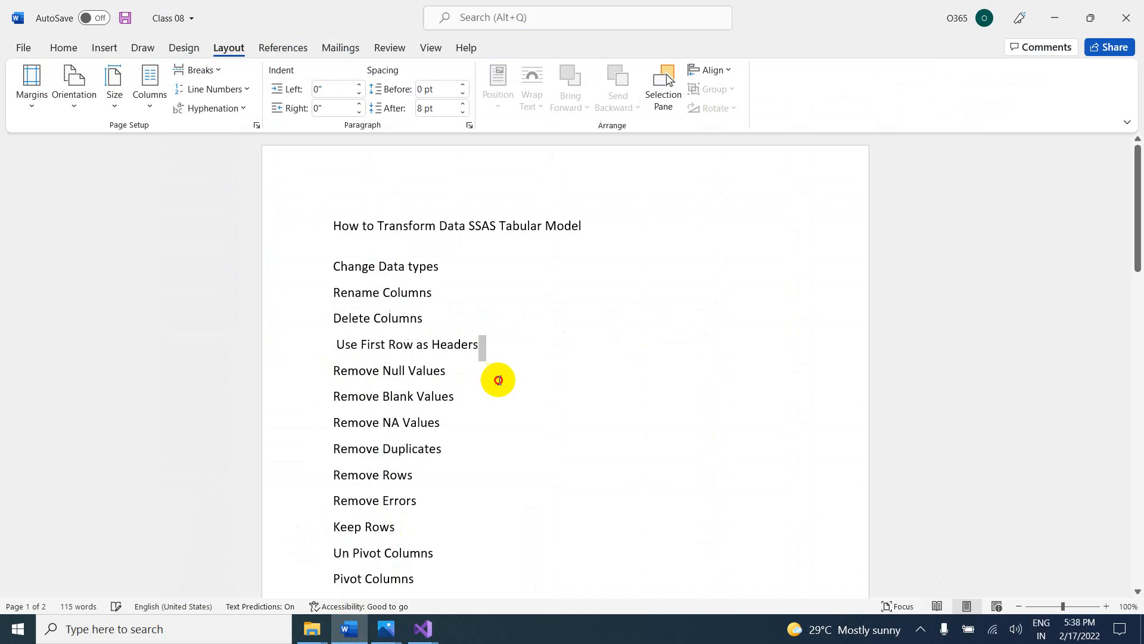
{"action": "left_click_drag", "start_coordinate": [481, 347], "coordinate": [332, 352]}
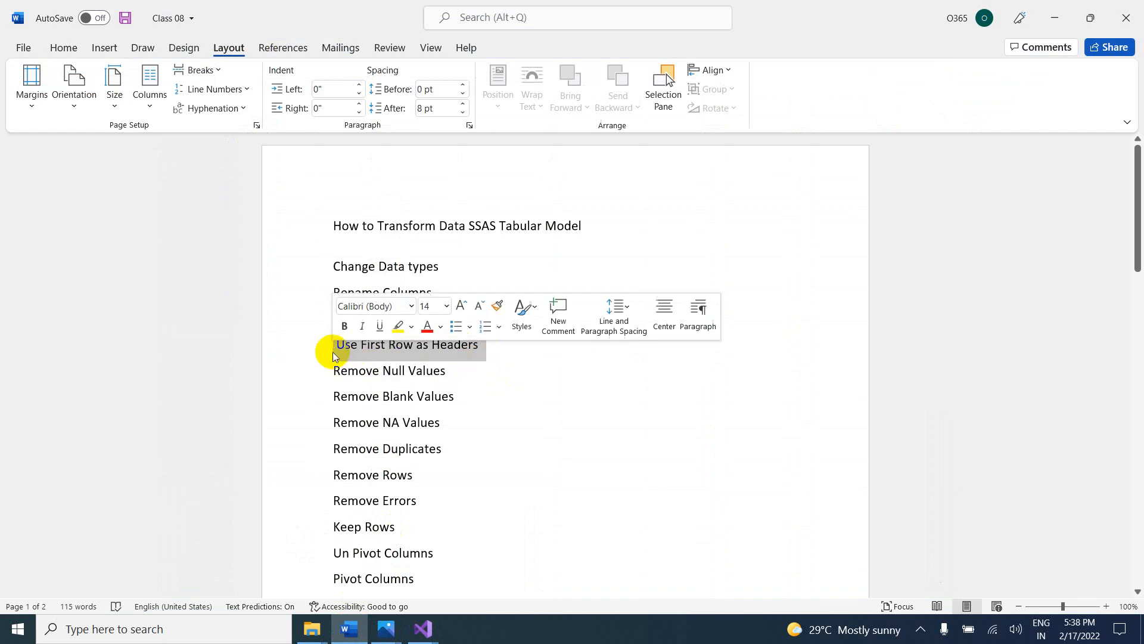
{"action": "key", "text": "ctrl+b"}
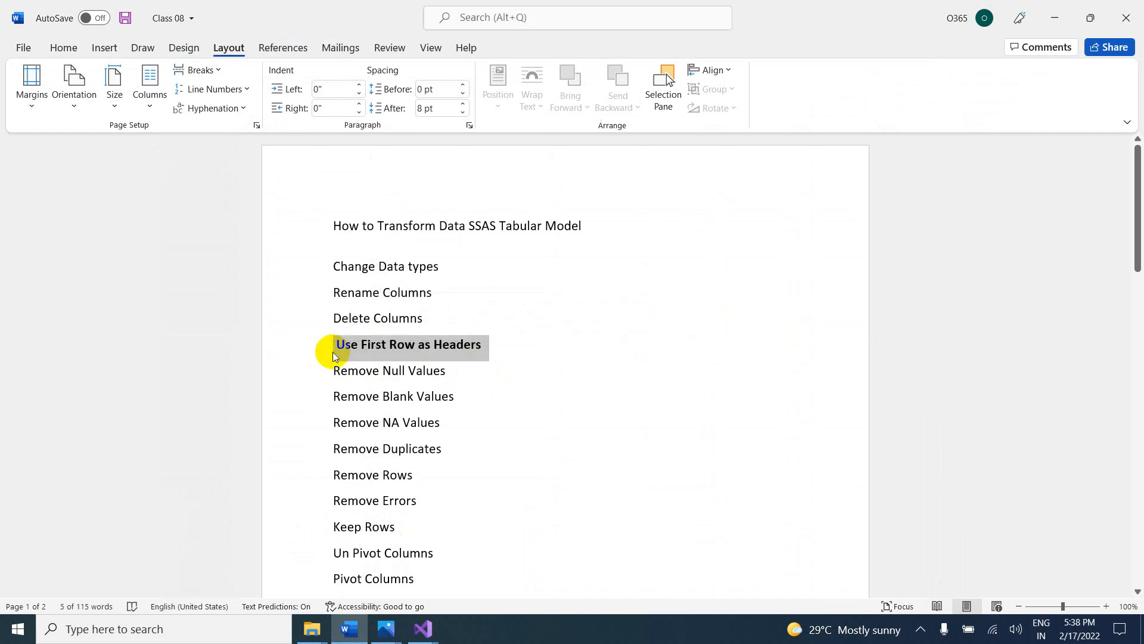
{"action": "left_click_drag", "start_coordinate": [464, 266], "coordinate": [334, 266]}
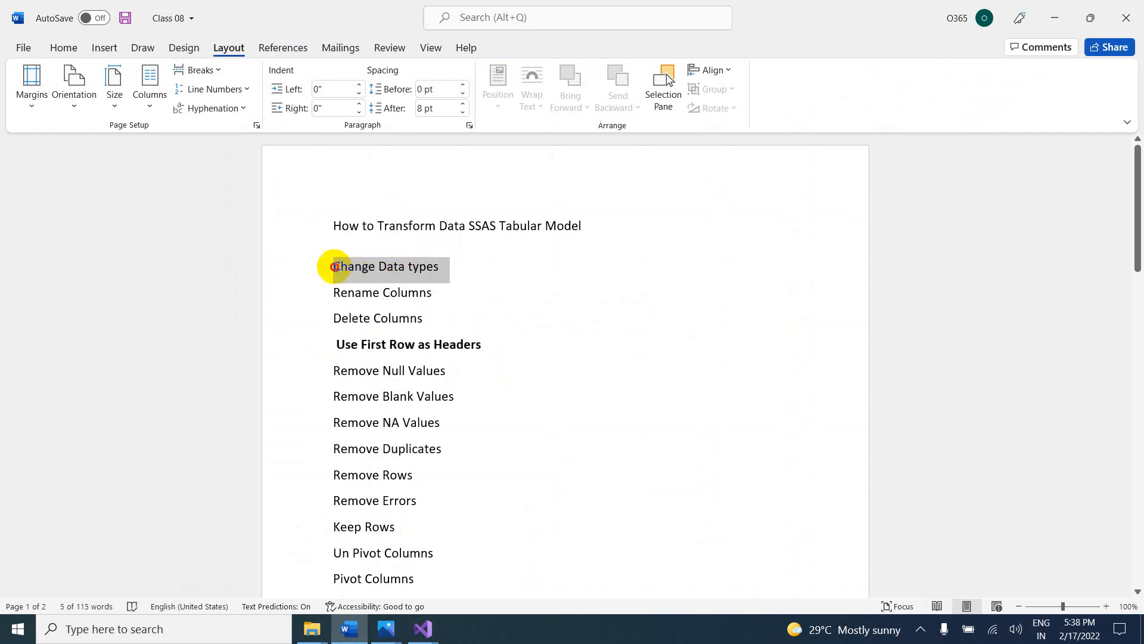
{"action": "key", "text": "ctrl+b"}
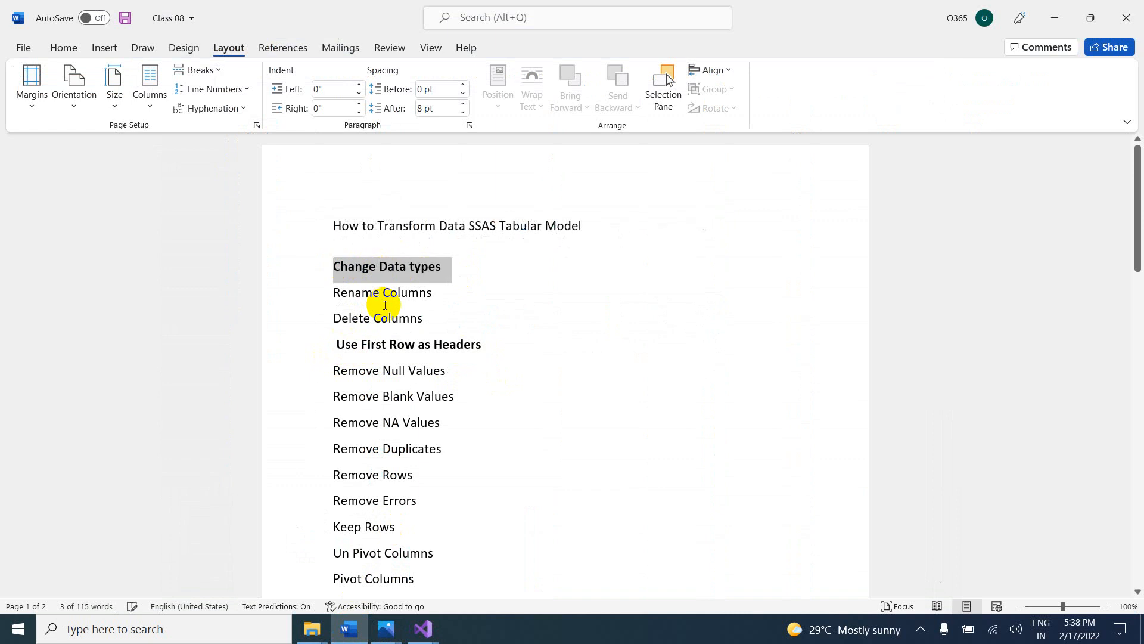
Step: Return to the Power Query Editor and review the data type options available for the PopMale and AgeGrpSpan columns
{"action": "key", "text": "alt+Tab"}
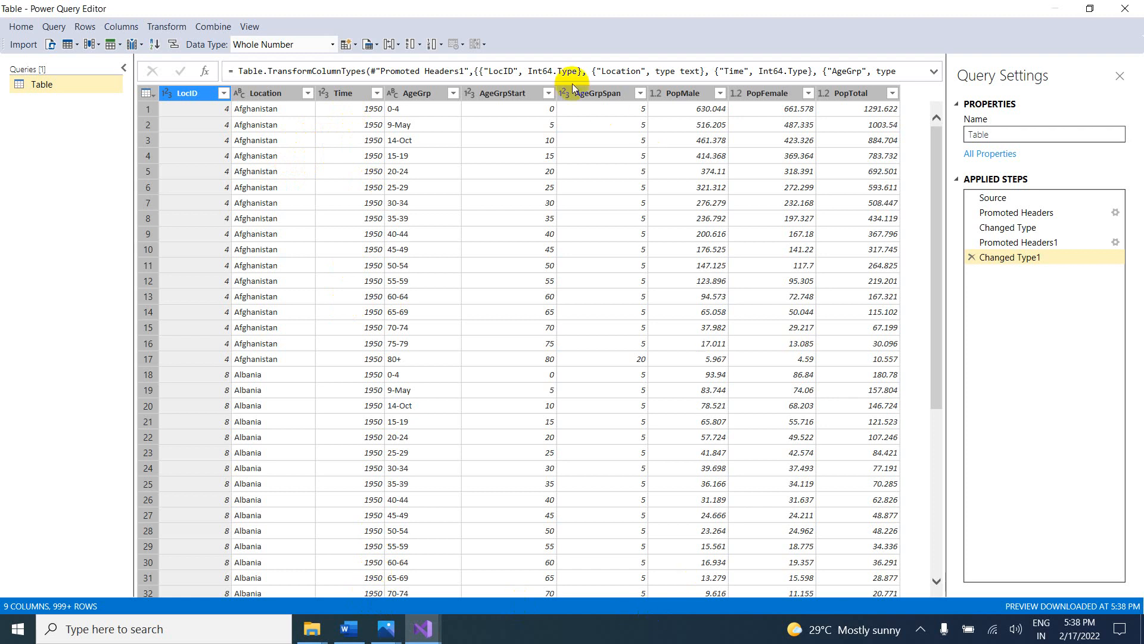
{"action": "left_click", "coordinate": [671, 97], "text": "ctrl"}
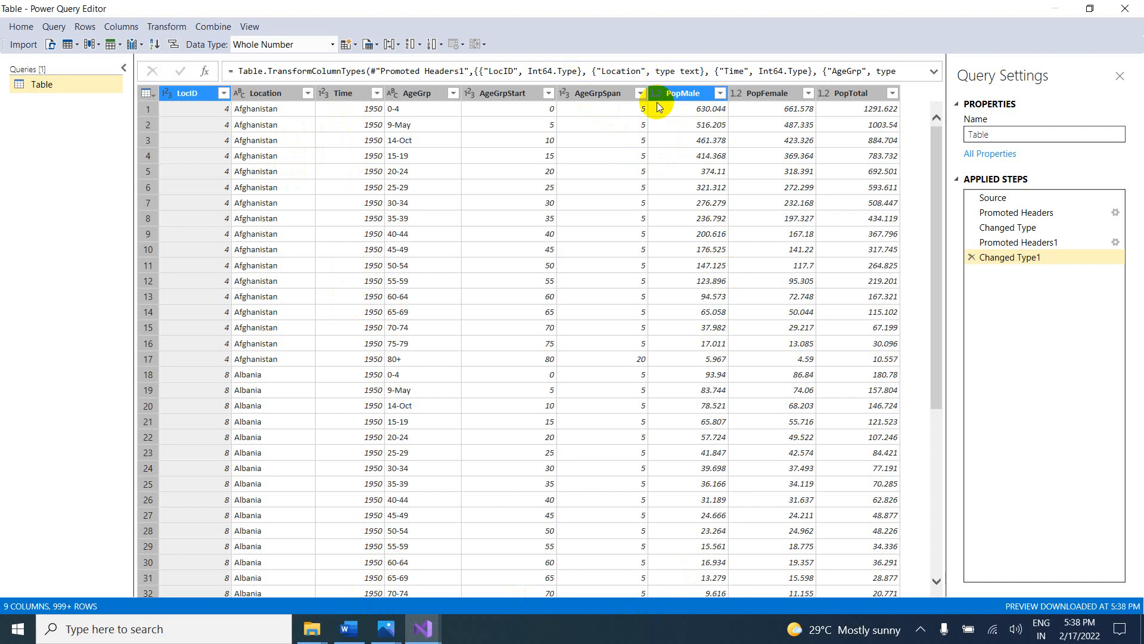
{"action": "left_click", "coordinate": [658, 95]}
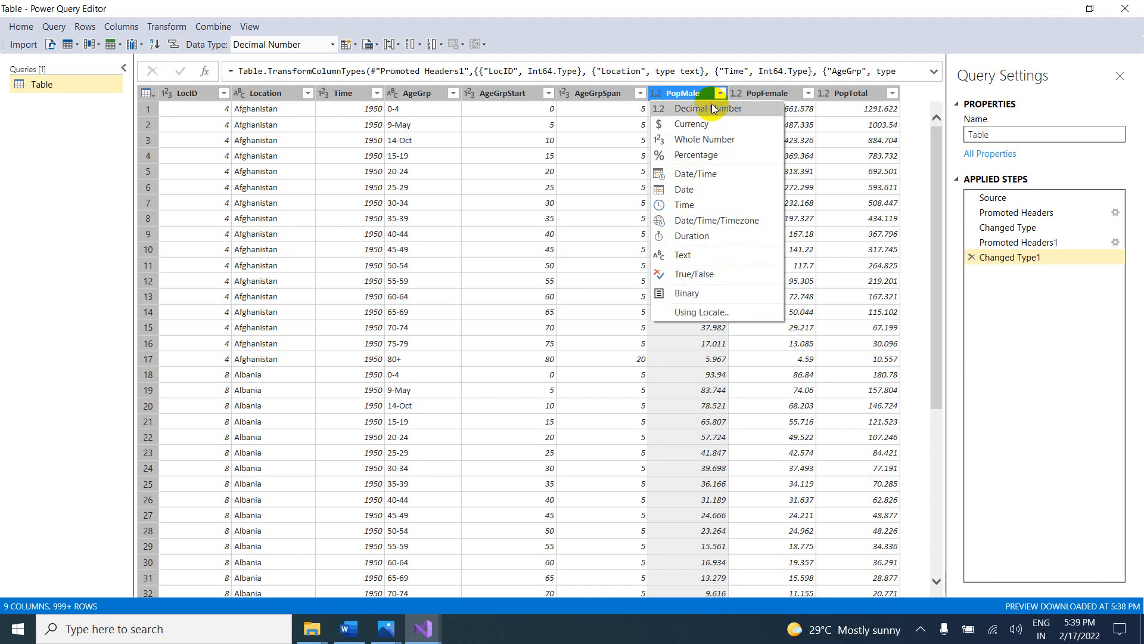
{"action": "left_click", "coordinate": [610, 94]}
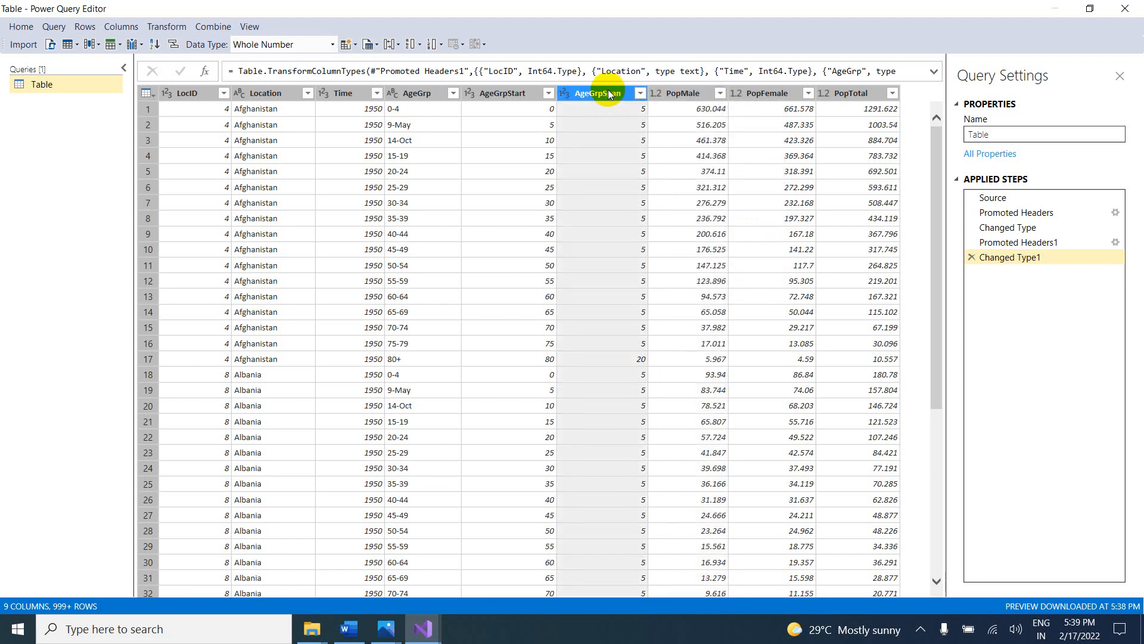
{"action": "right_click", "coordinate": [609, 94]}
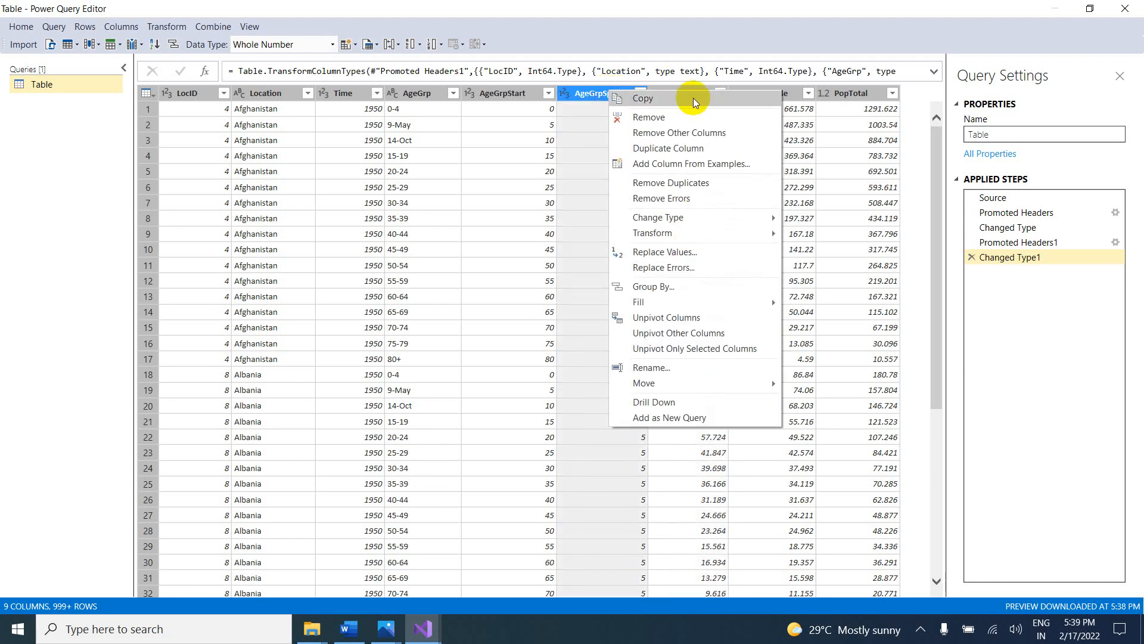
{"action": "mouse_move", "coordinate": [686, 219]}
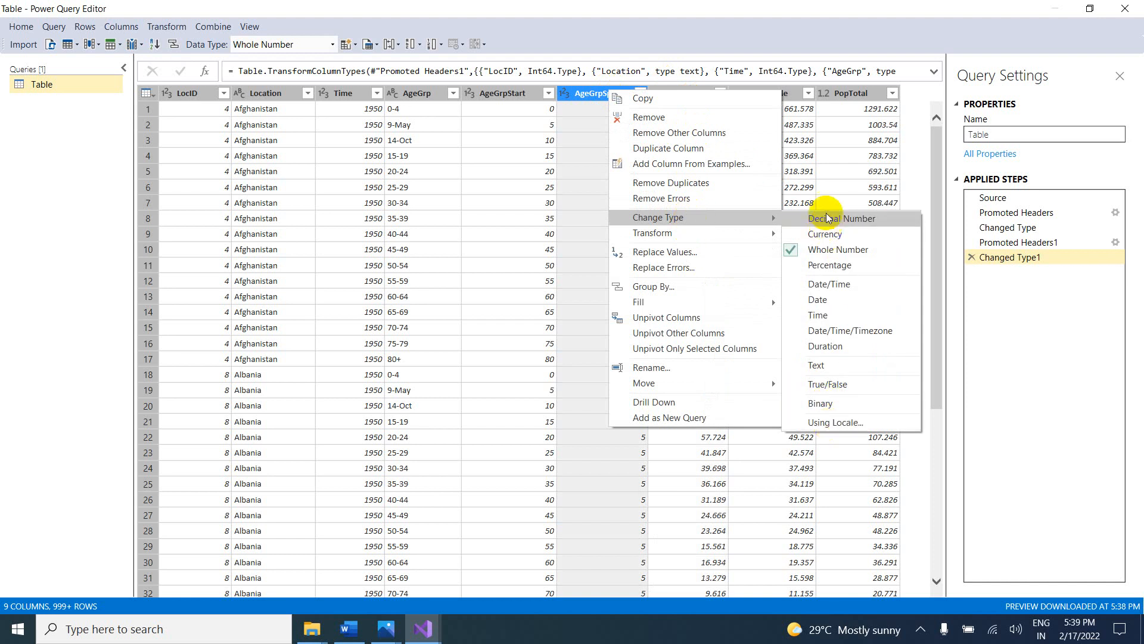
{"action": "left_click", "coordinate": [528, 172]}
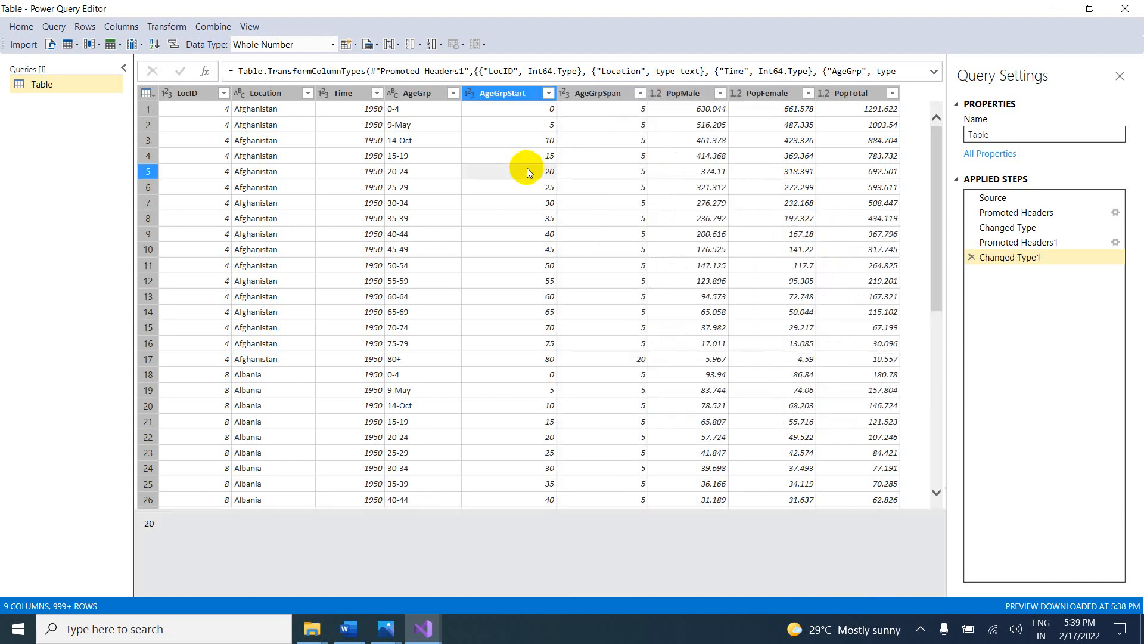
Step: Change the PopMale column's data type to Text, replacing the current type conversion
{"action": "left_click", "coordinate": [657, 94]}
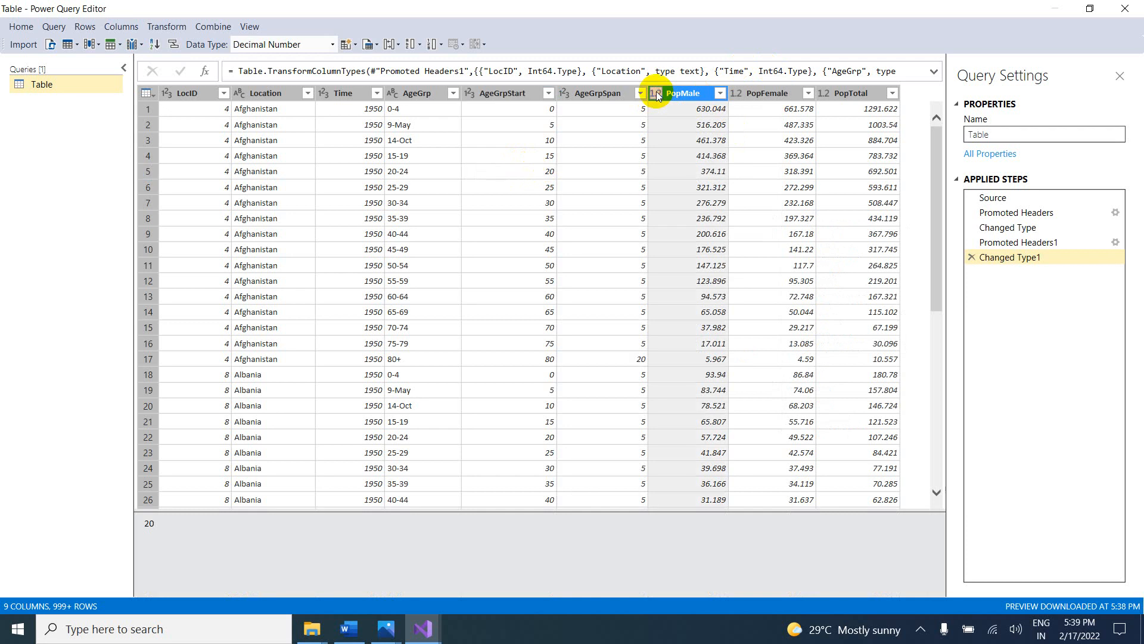
{"action": "left_click", "coordinate": [657, 93]}
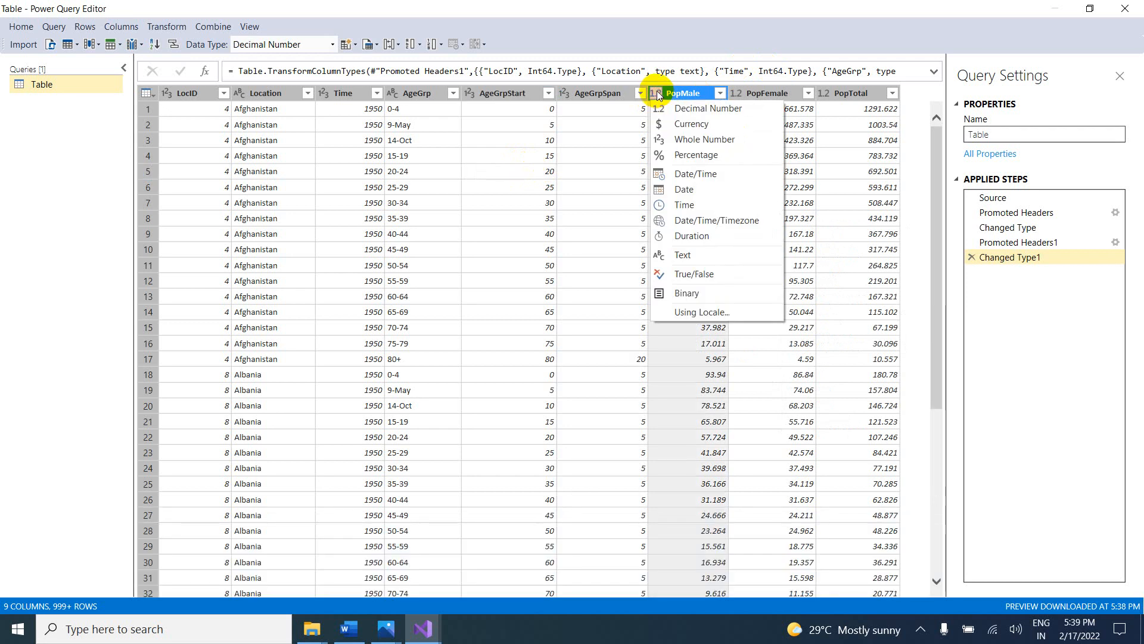
{"action": "left_click", "coordinate": [685, 255]}
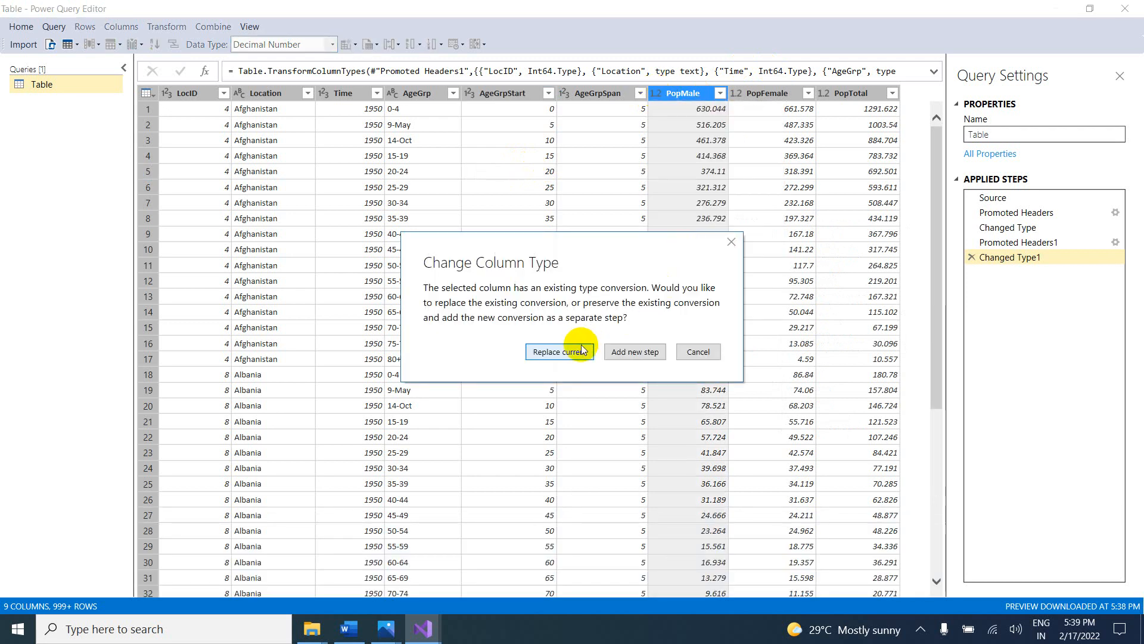
{"action": "left_click", "coordinate": [563, 351]}
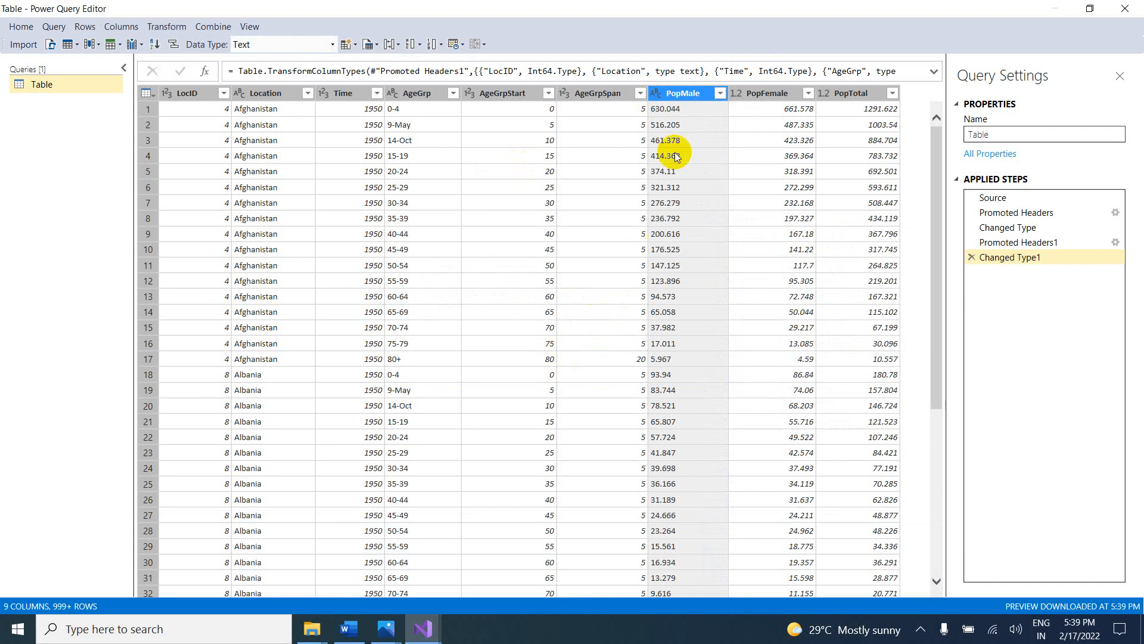
{"action": "right_click", "coordinate": [660, 93]}
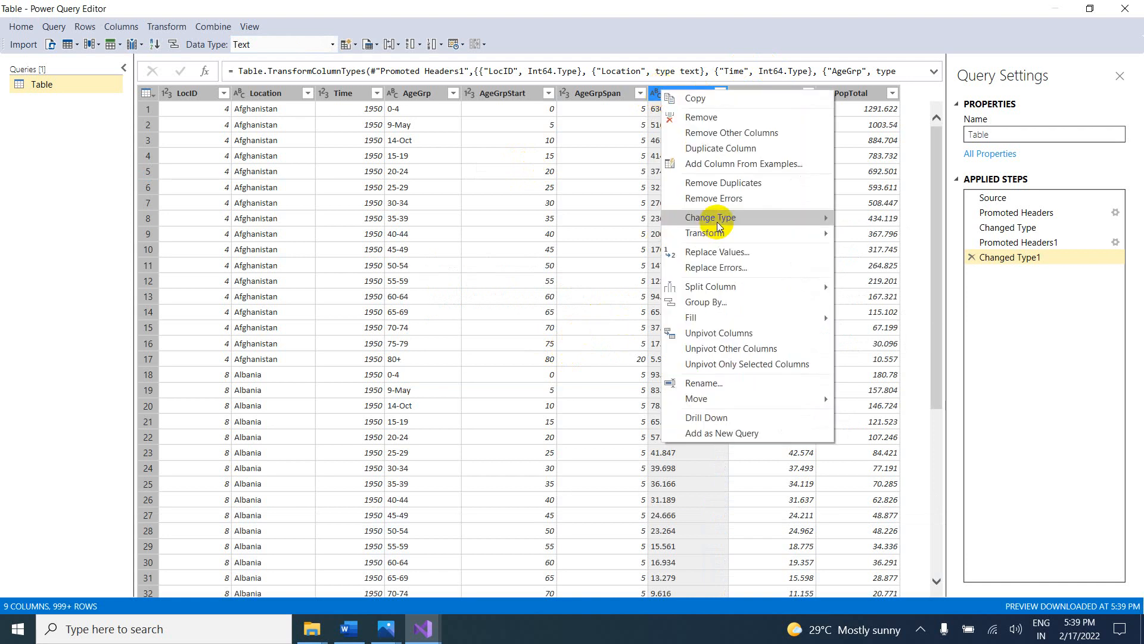
{"action": "mouse_move", "coordinate": [769, 217]}
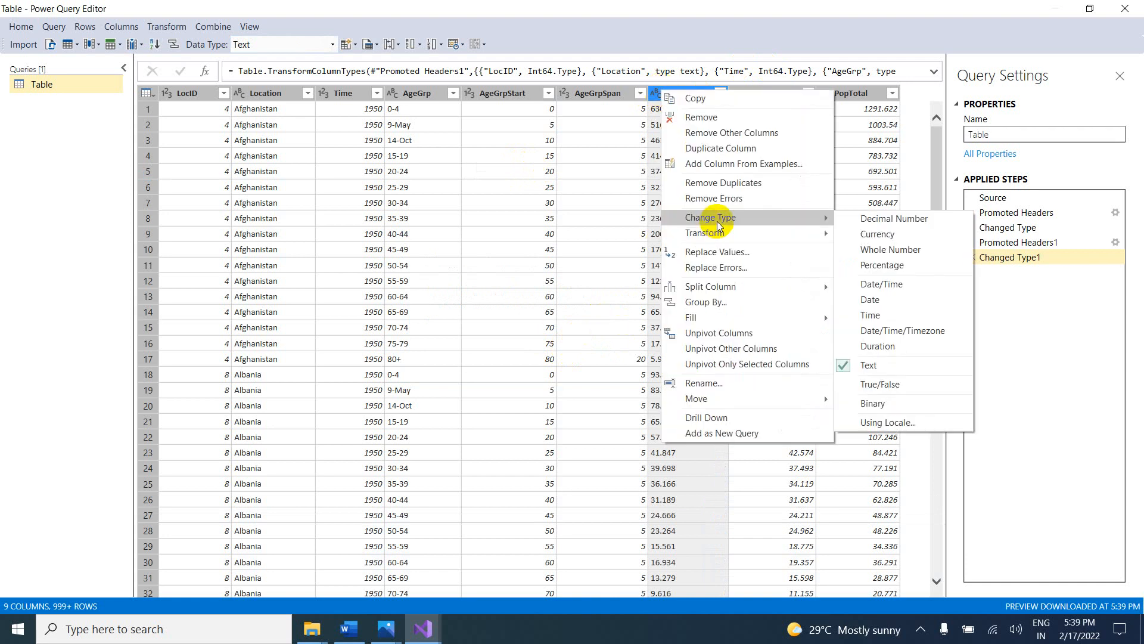
{"action": "left_click", "coordinate": [869, 366]}
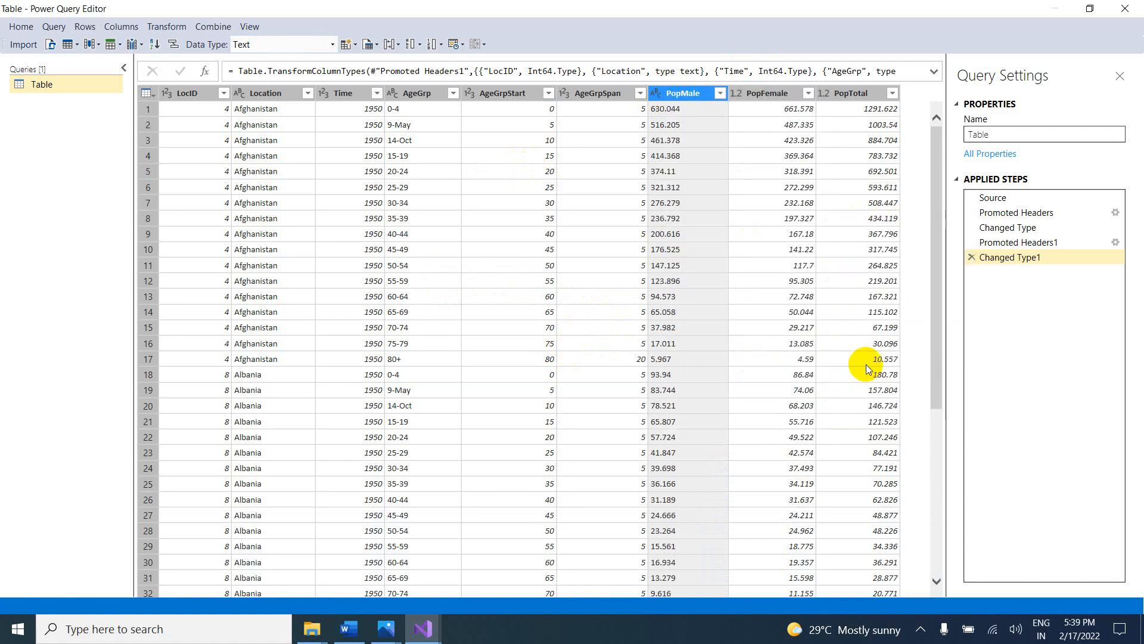
Step: Set the PopMale column's data type to Decimal Number, replacing the current type conversion
{"action": "right_click", "coordinate": [678, 94]}
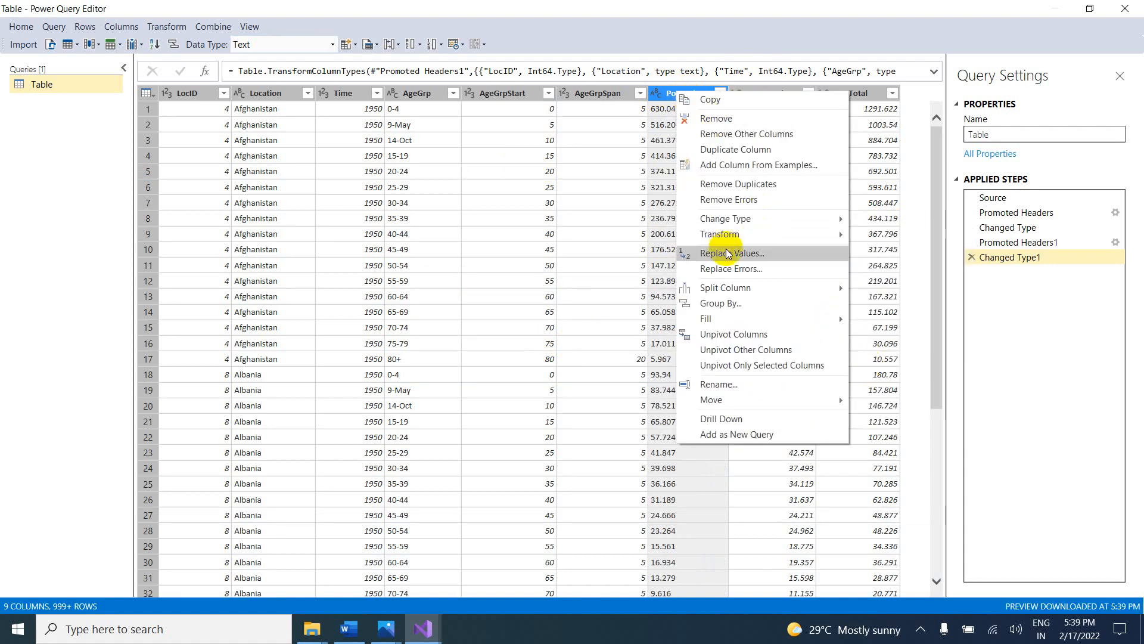
{"action": "mouse_move", "coordinate": [757, 218]}
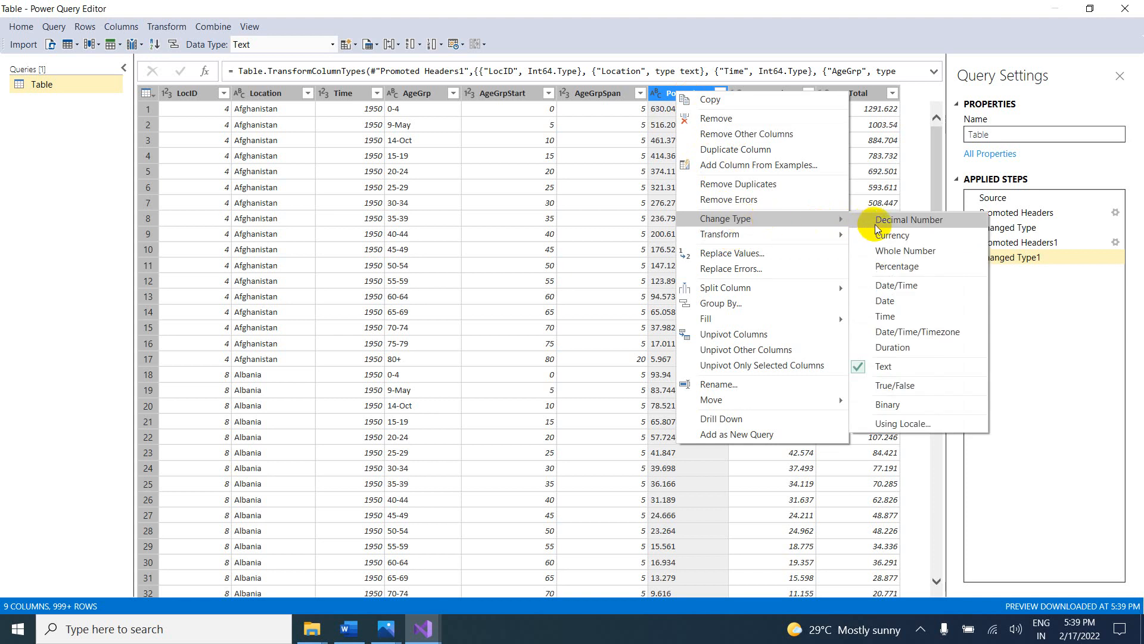
{"action": "left_click", "coordinate": [900, 220]}
{"action": "left_click", "coordinate": [582, 349]}
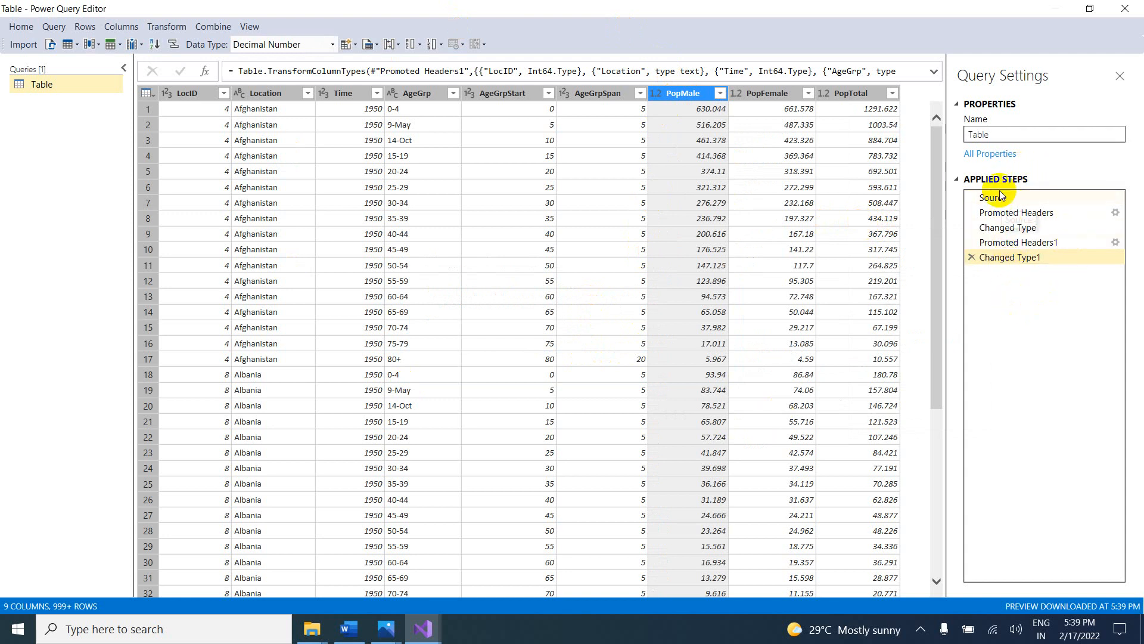
Step: Make the line "Rename Columns" bold in the Word topic list and return to the Power Query Editor
{"action": "left_click", "coordinate": [434, 627]}
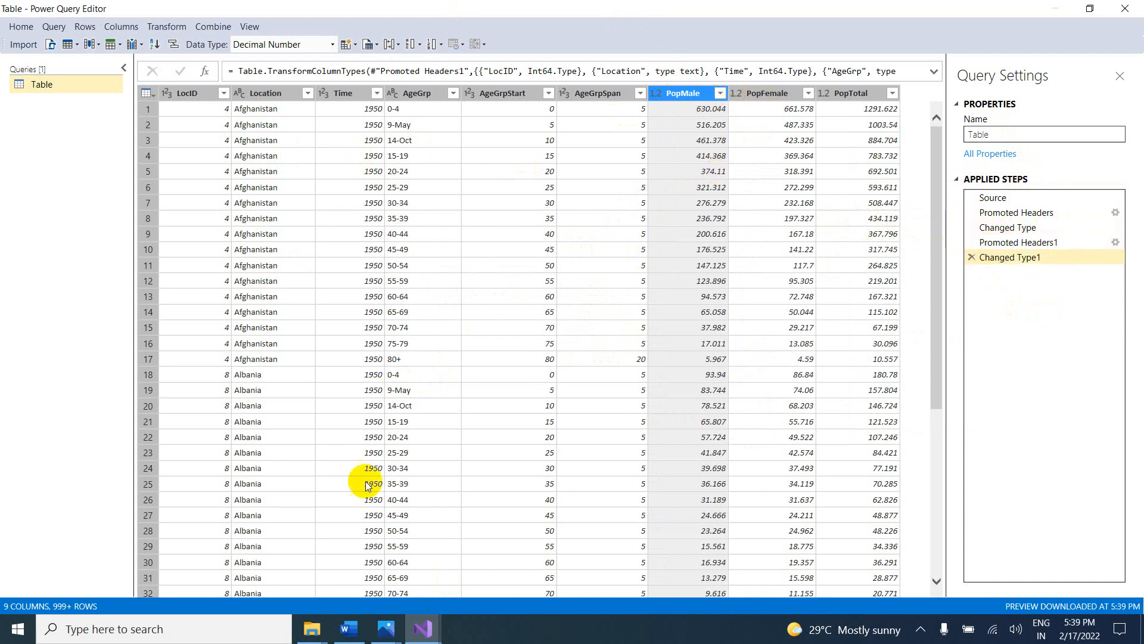
{"action": "left_click", "coordinate": [357, 631]}
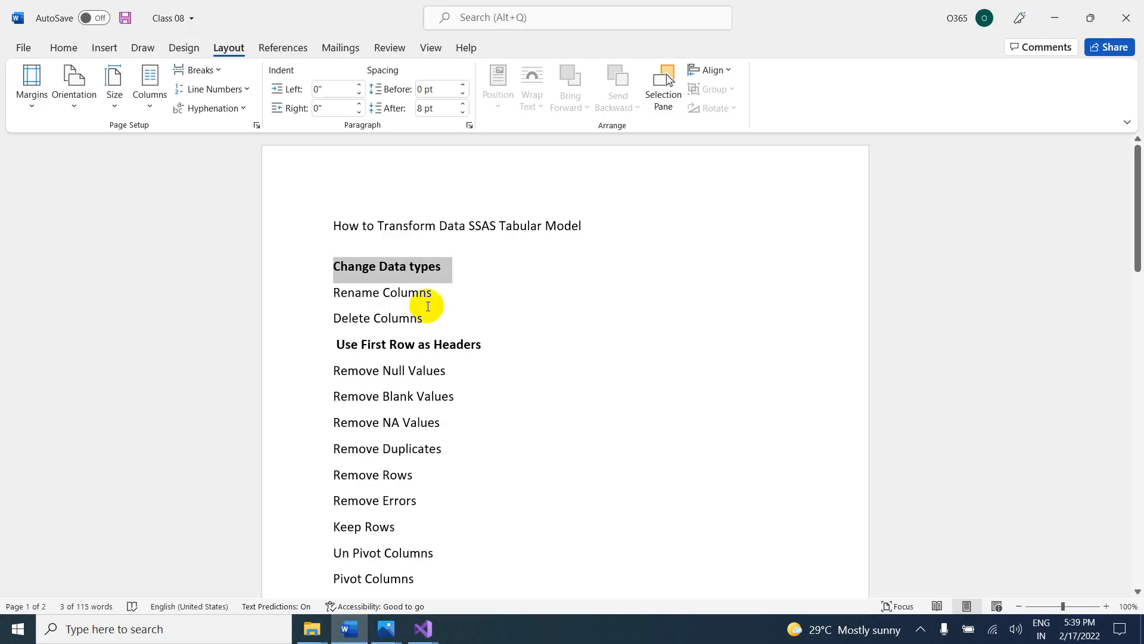
{"action": "left_click_drag", "start_coordinate": [442, 291], "coordinate": [328, 301]}
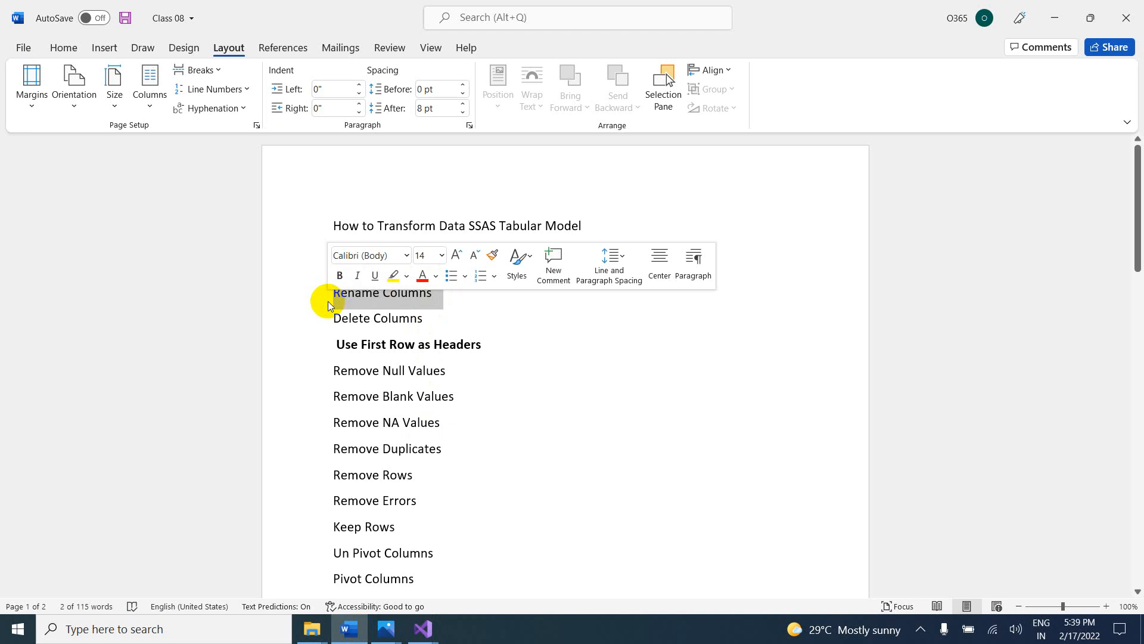
{"action": "key", "text": "ctrl+b"}
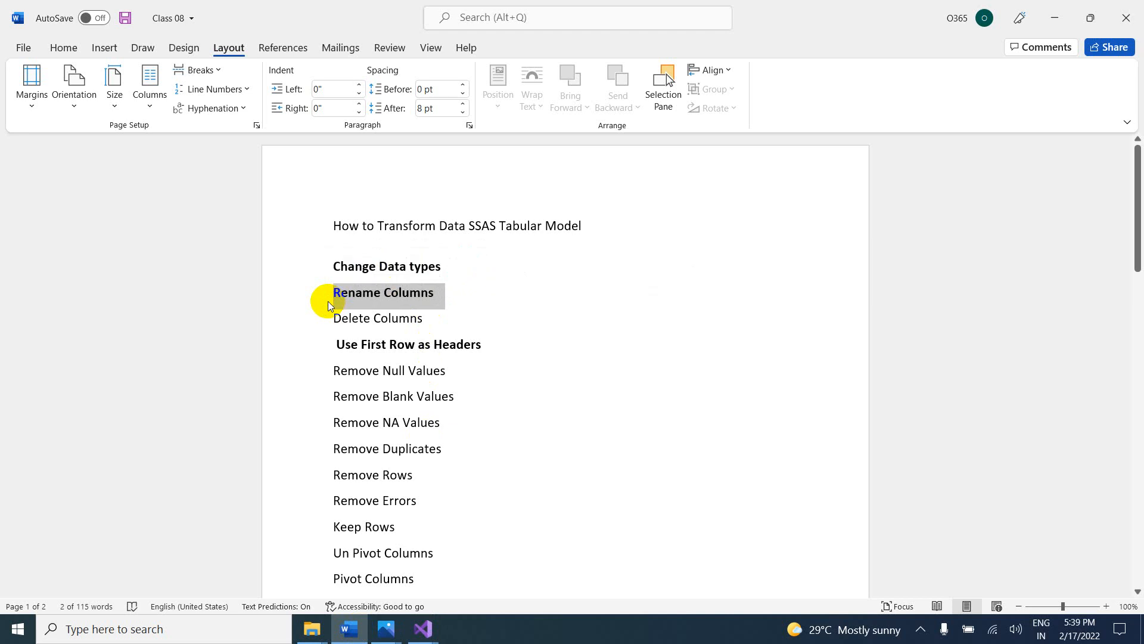
{"action": "key", "text": "alt+Tab"}
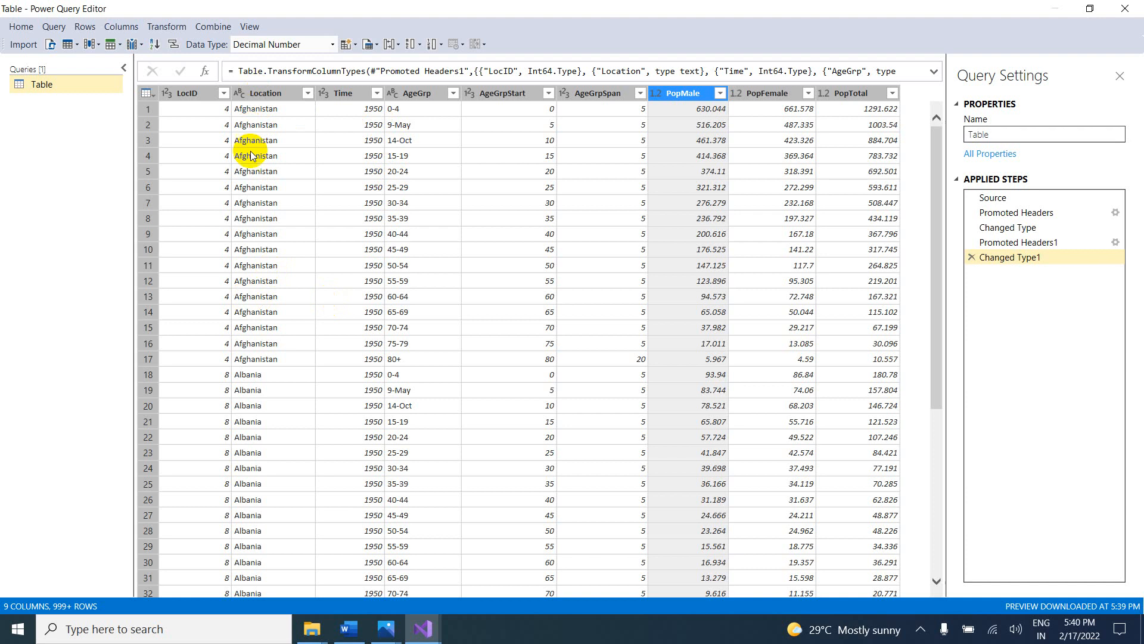
{"action": "left_click", "coordinate": [276, 95]}
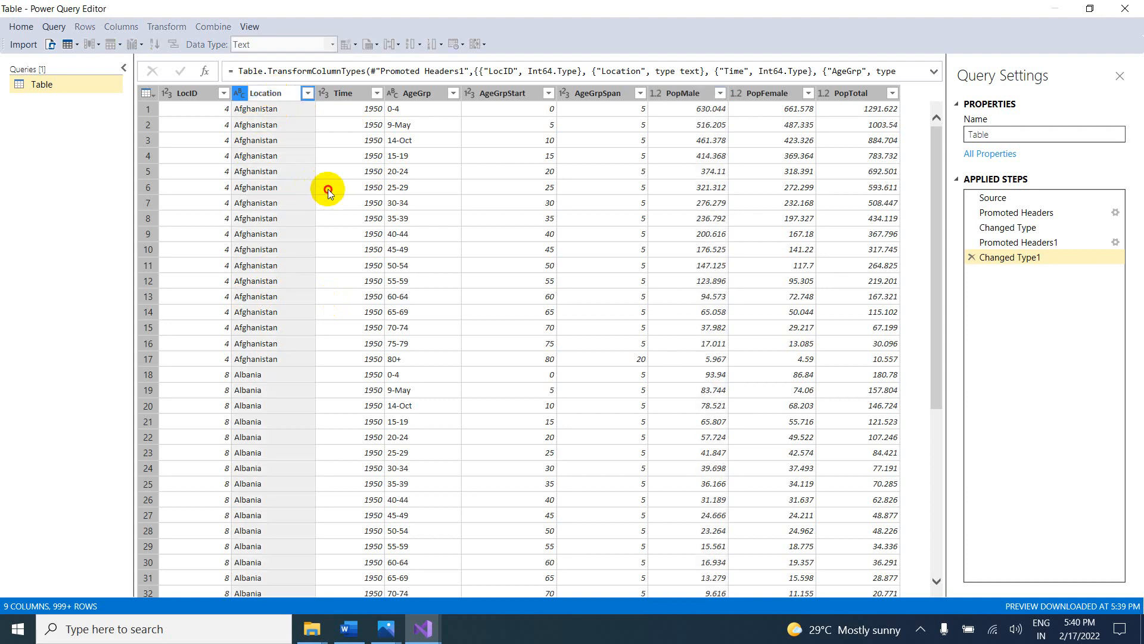
{"action": "right_click", "coordinate": [264, 94]}
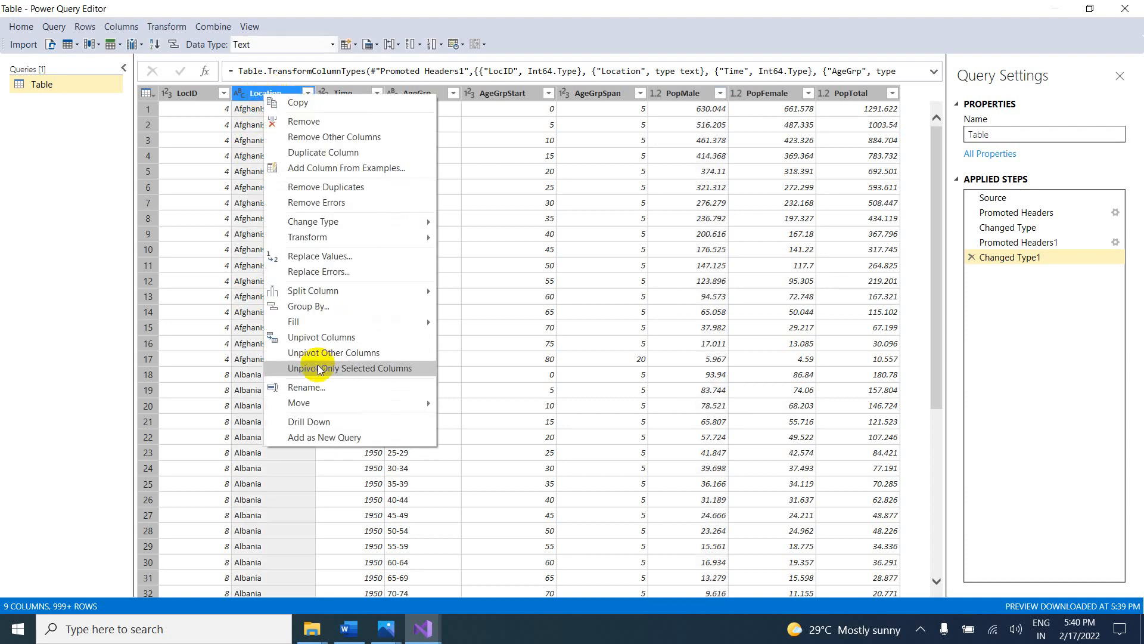
{"action": "left_click", "coordinate": [307, 388]}
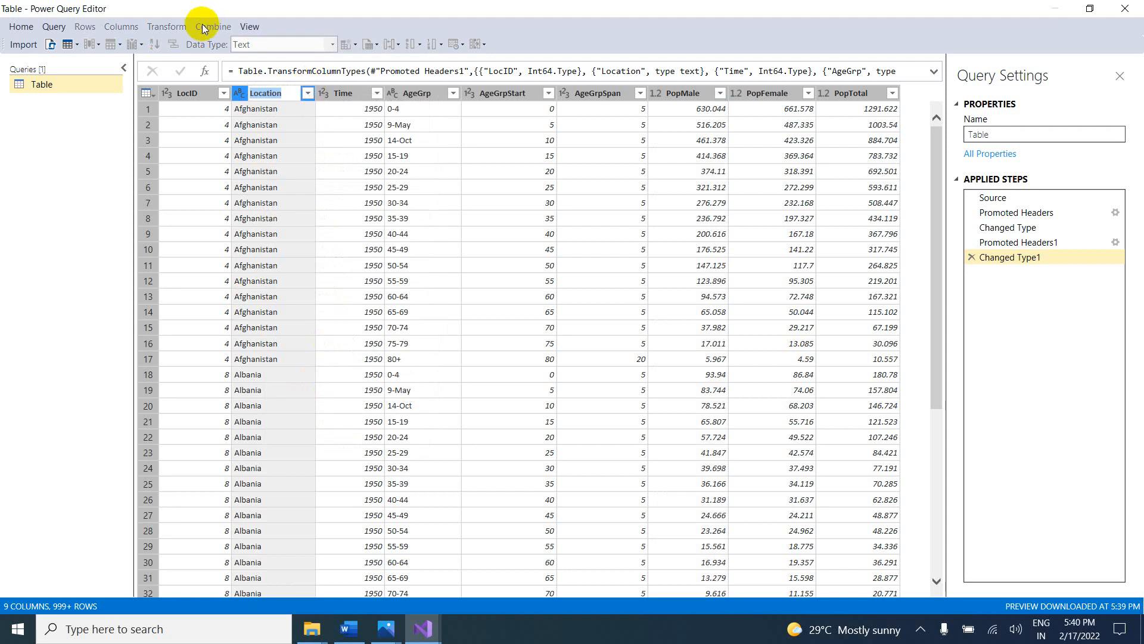
{"action": "left_click", "coordinate": [195, 190]}
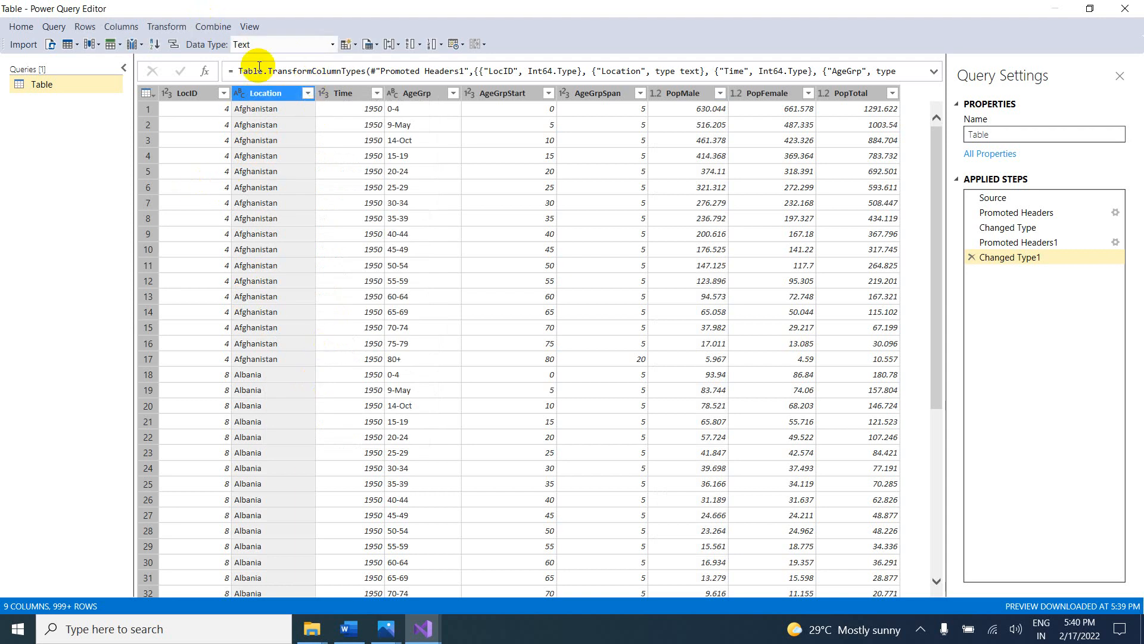
{"action": "left_click", "coordinate": [165, 27]}
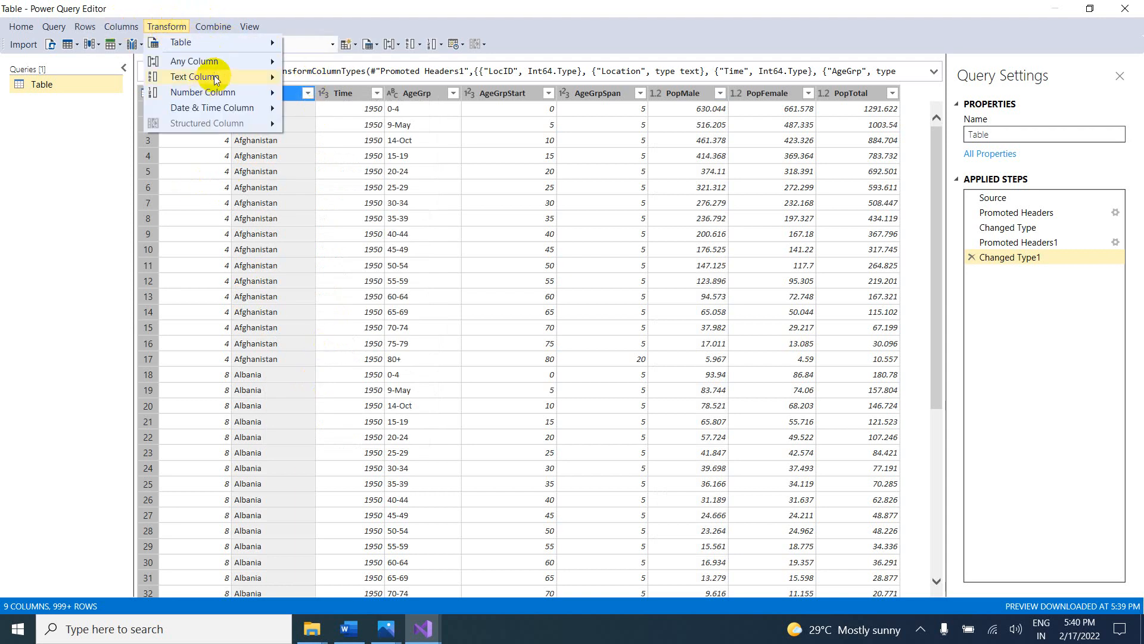
{"action": "mouse_move", "coordinate": [215, 79]}
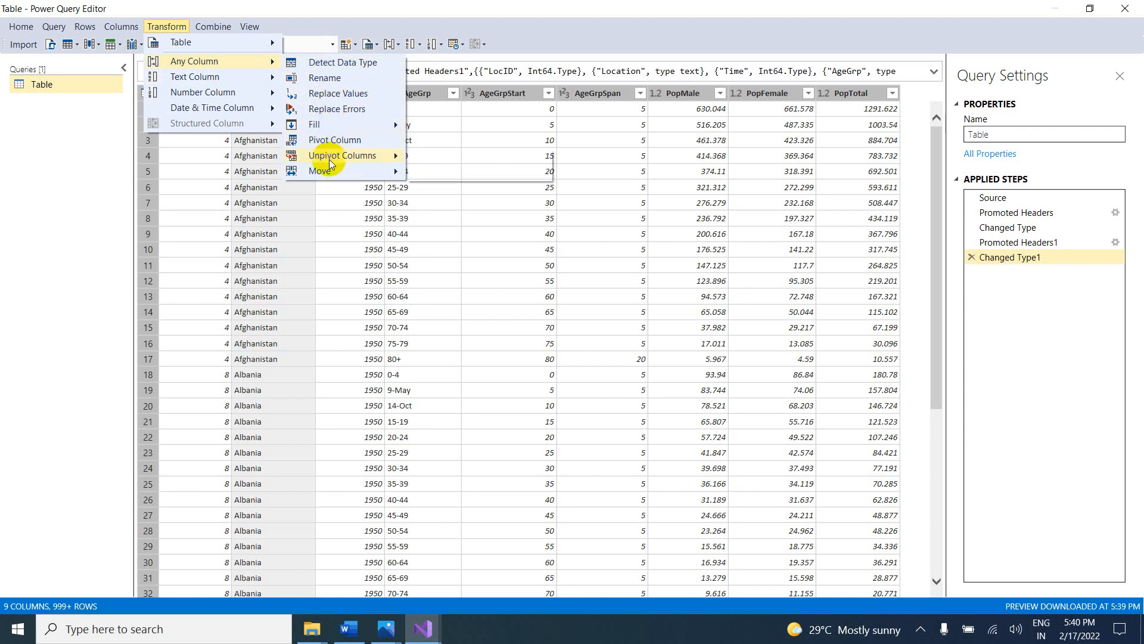
{"action": "left_click", "coordinate": [217, 218]}
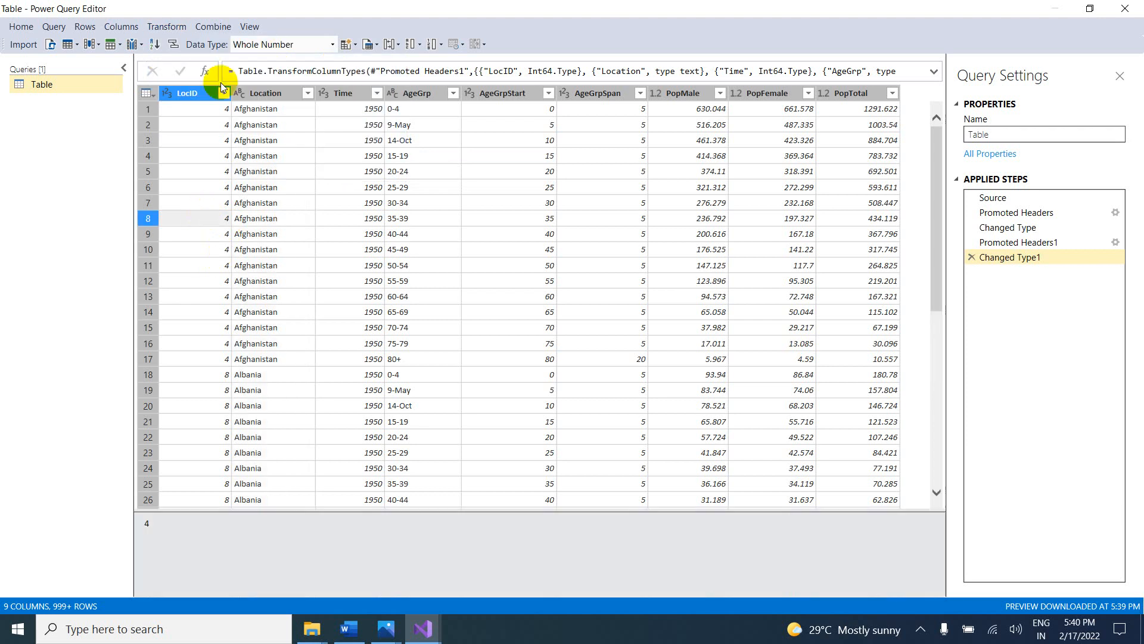
Step: Rename the Location column to Country
{"action": "left_click", "coordinate": [331, 235]}
{"action": "left_click", "coordinate": [271, 92]}
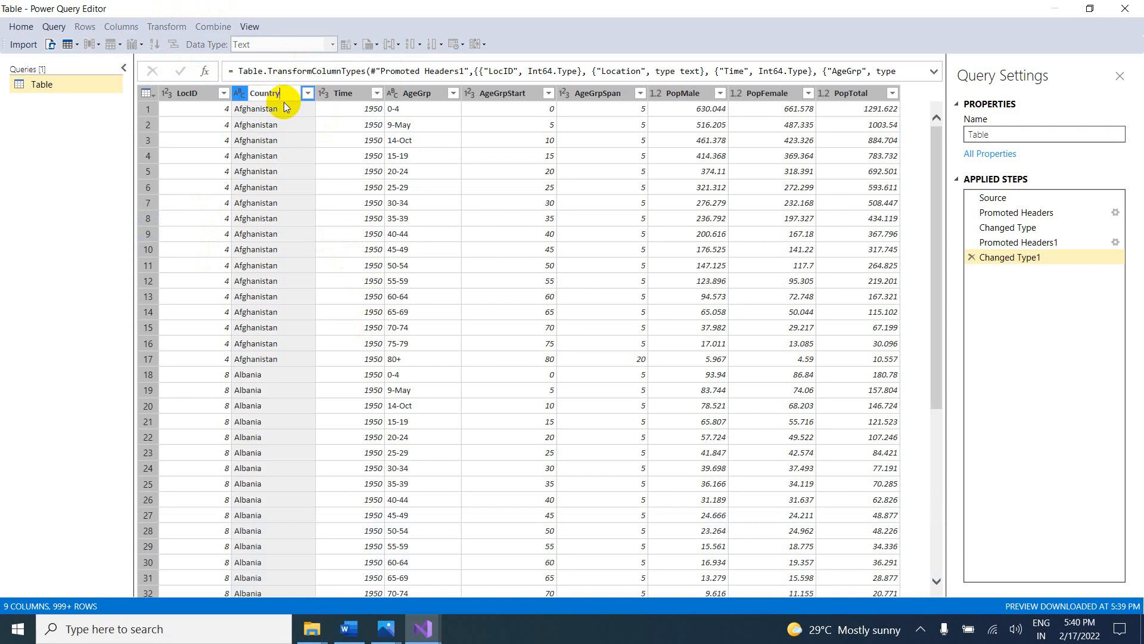
{"action": "key", "text": "Return"}
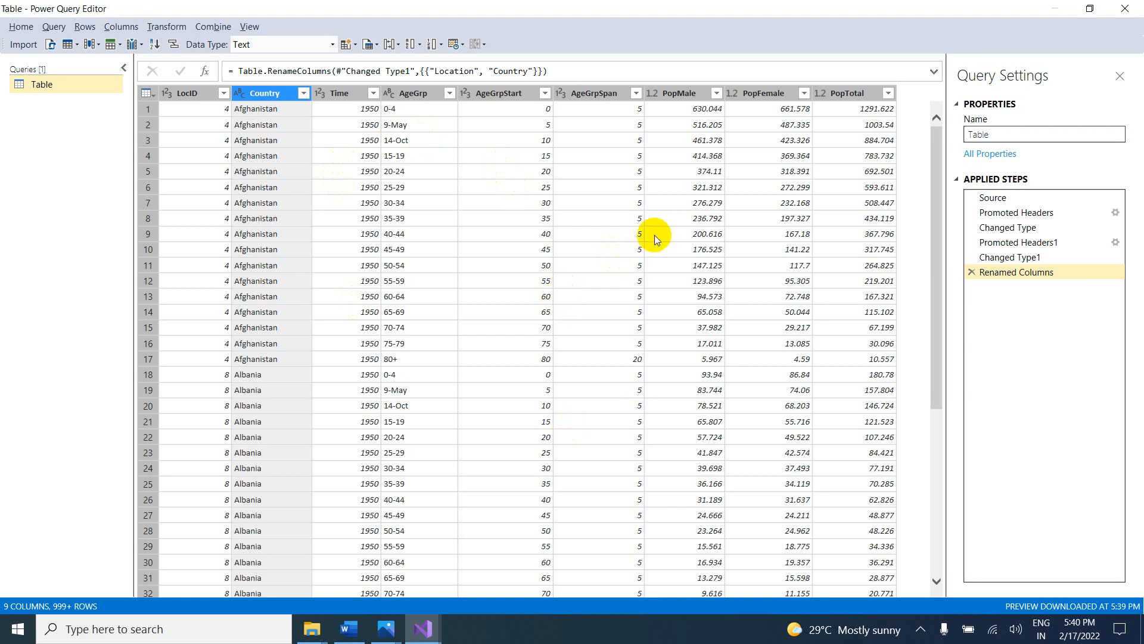
Step: Make the line "Delete Columns" bold in the Word topic list and return to the Power Query Editor
{"action": "left_click", "coordinate": [350, 628]}
{"action": "left_click_drag", "start_coordinate": [435, 320], "coordinate": [348, 325]}
{"action": "key", "text": "ctrl+b"}
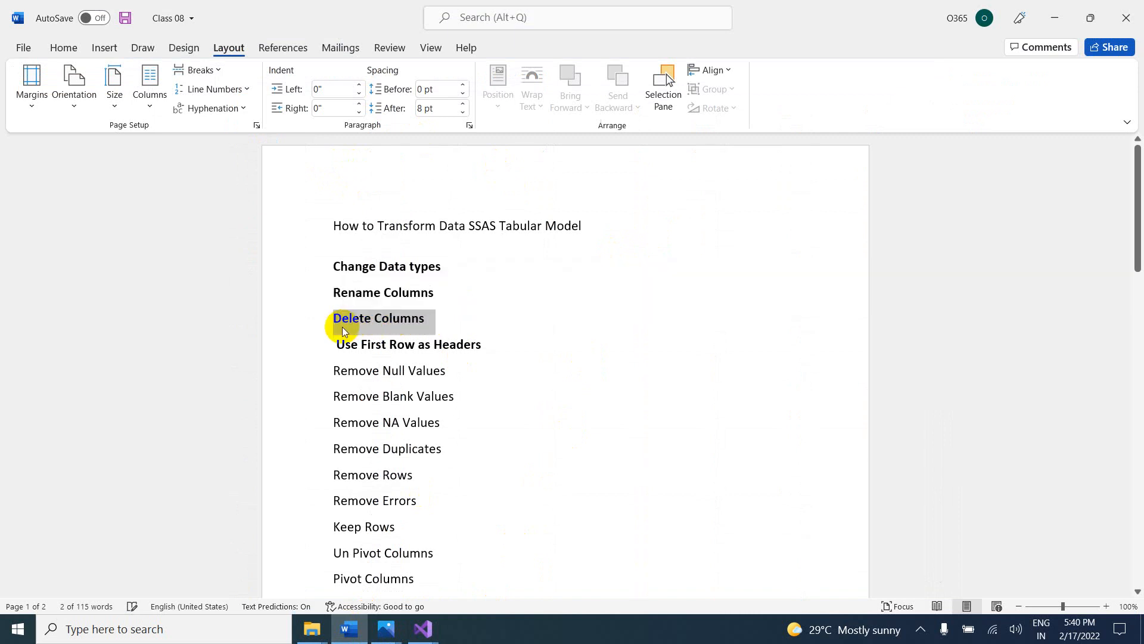
{"action": "key", "text": "alt+Tab"}
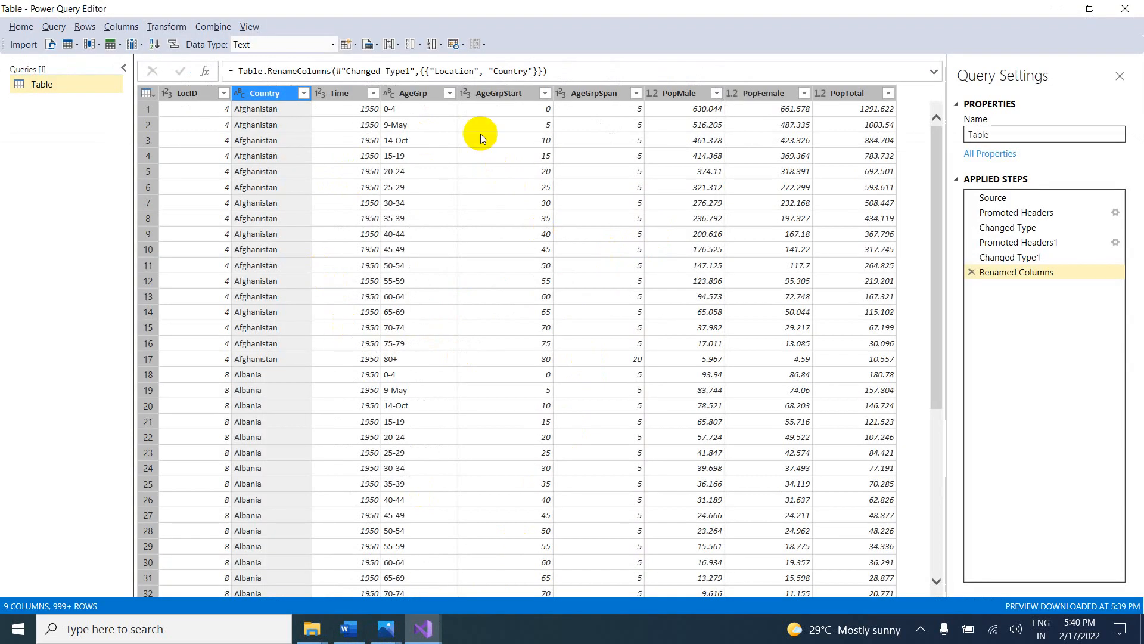
Step: Remove the AgeGrp column, followed by the AgeGrpStart and AgeGrpSpan columns together
{"action": "left_click", "coordinate": [423, 98]}
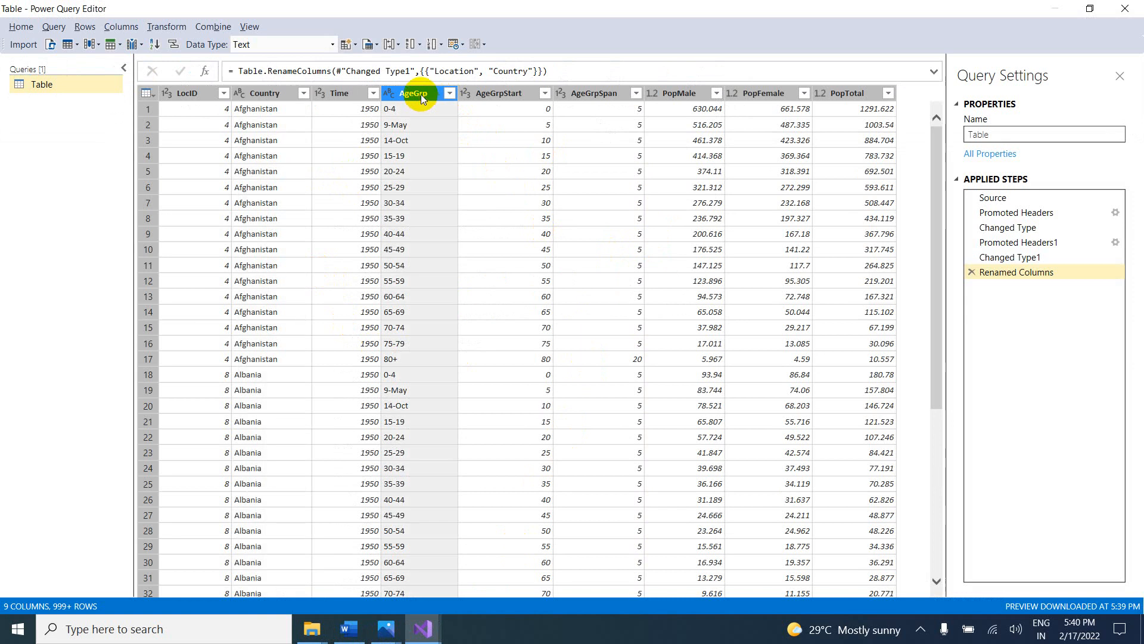
{"action": "right_click", "coordinate": [421, 94]}
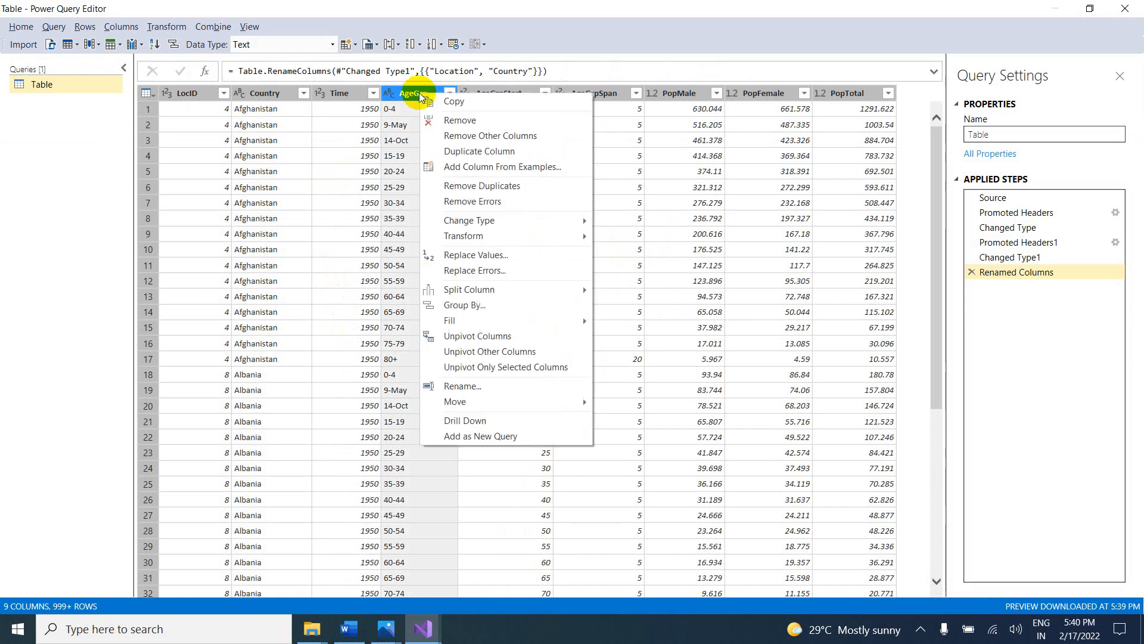
{"action": "left_click", "coordinate": [451, 121]}
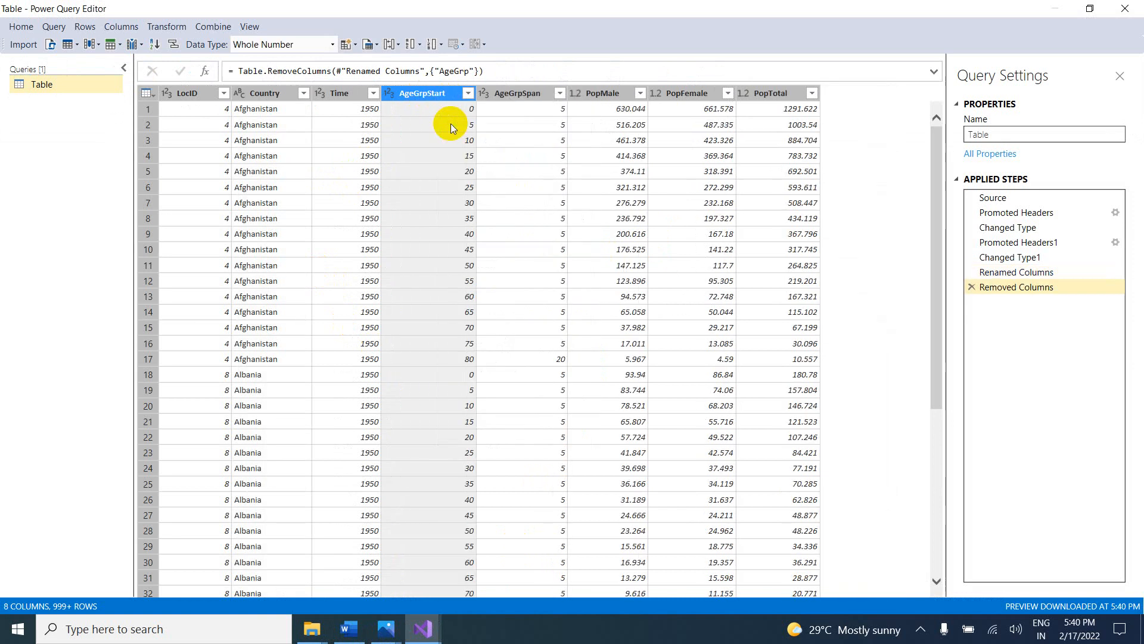
{"action": "left_click", "coordinate": [502, 95], "text": "ctrl"}
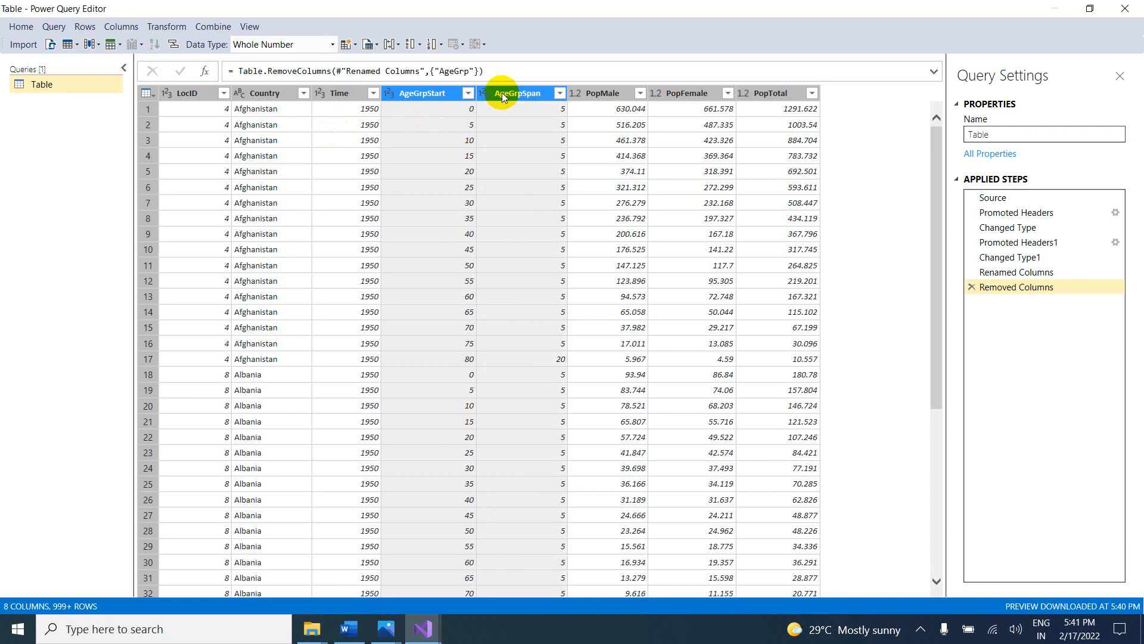
{"action": "right_click", "coordinate": [504, 96]}
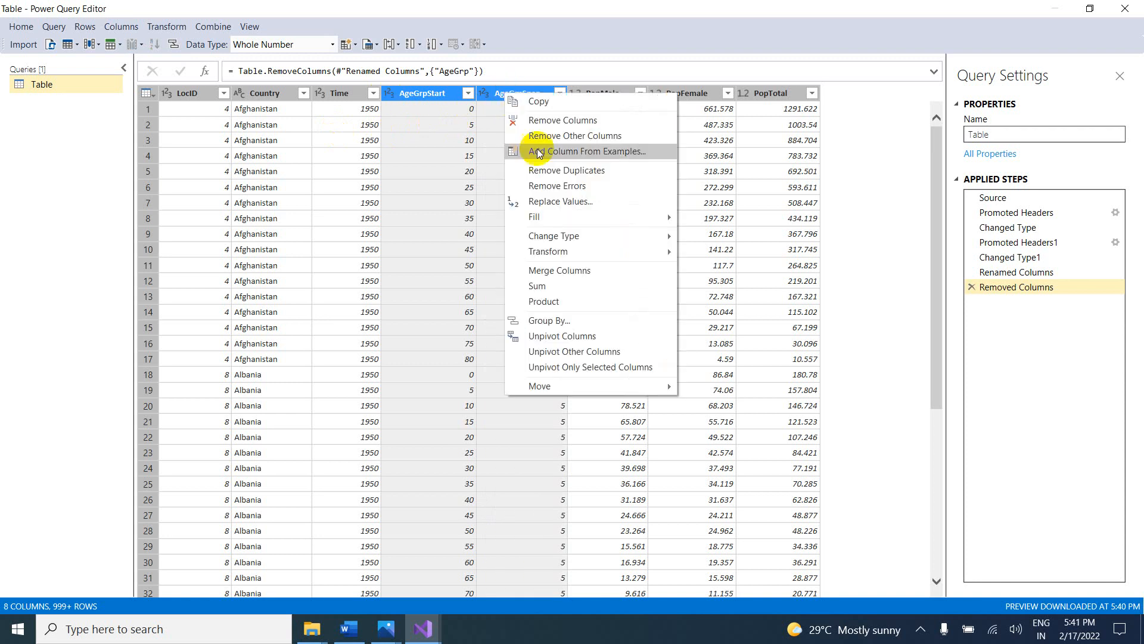
{"action": "left_click", "coordinate": [566, 119]}
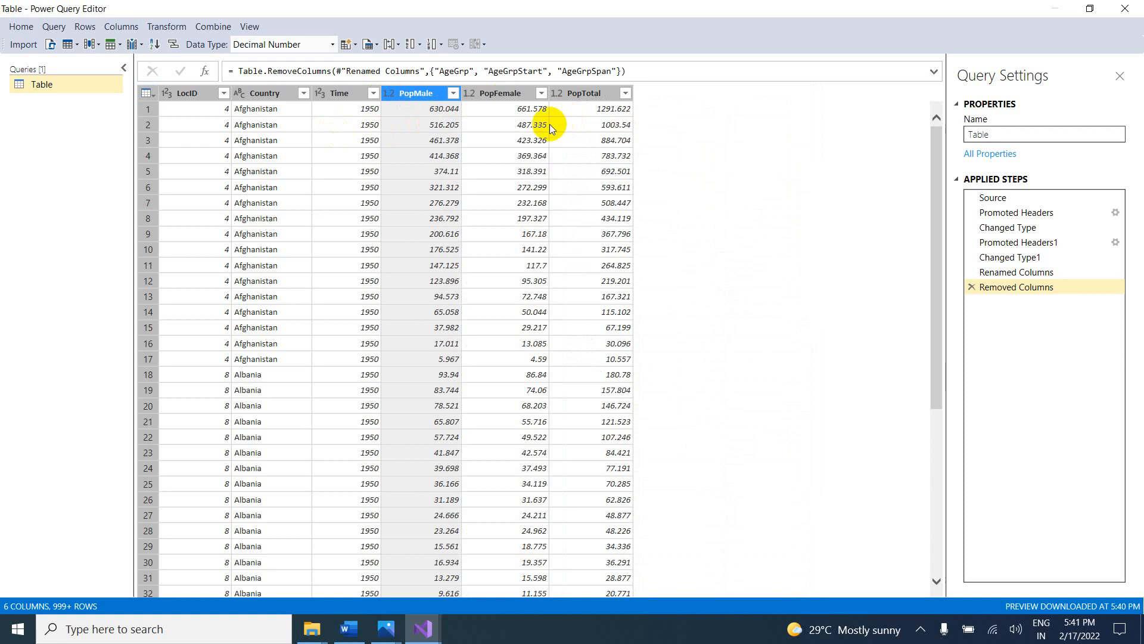
Step: Remove all columns other than Country from the table
{"action": "left_click", "coordinate": [273, 95]}
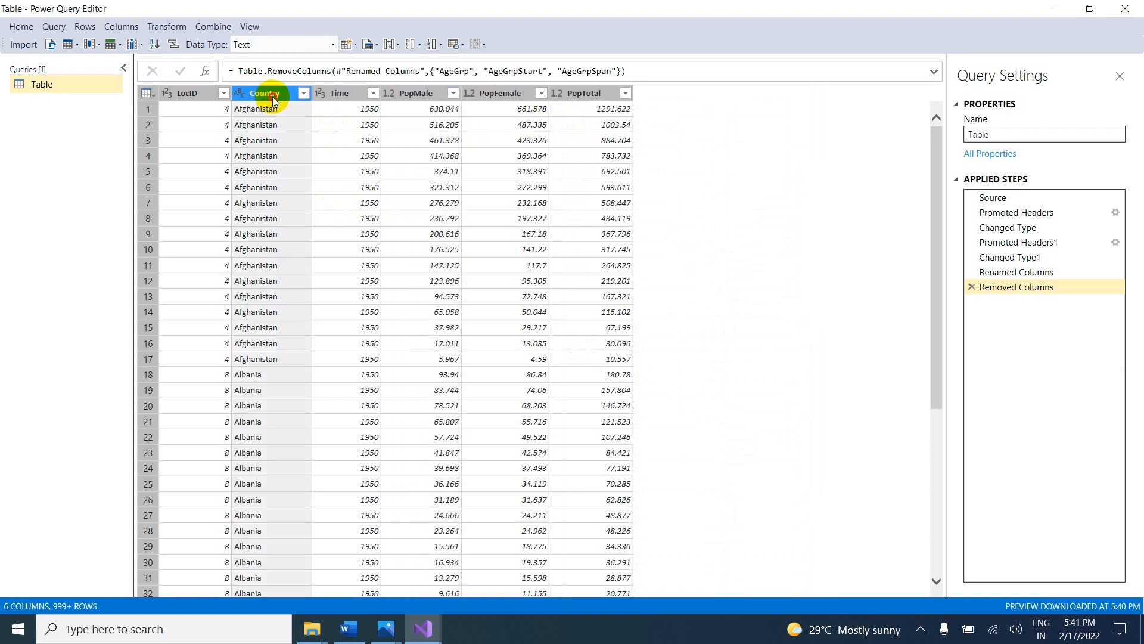
{"action": "right_click", "coordinate": [273, 97]}
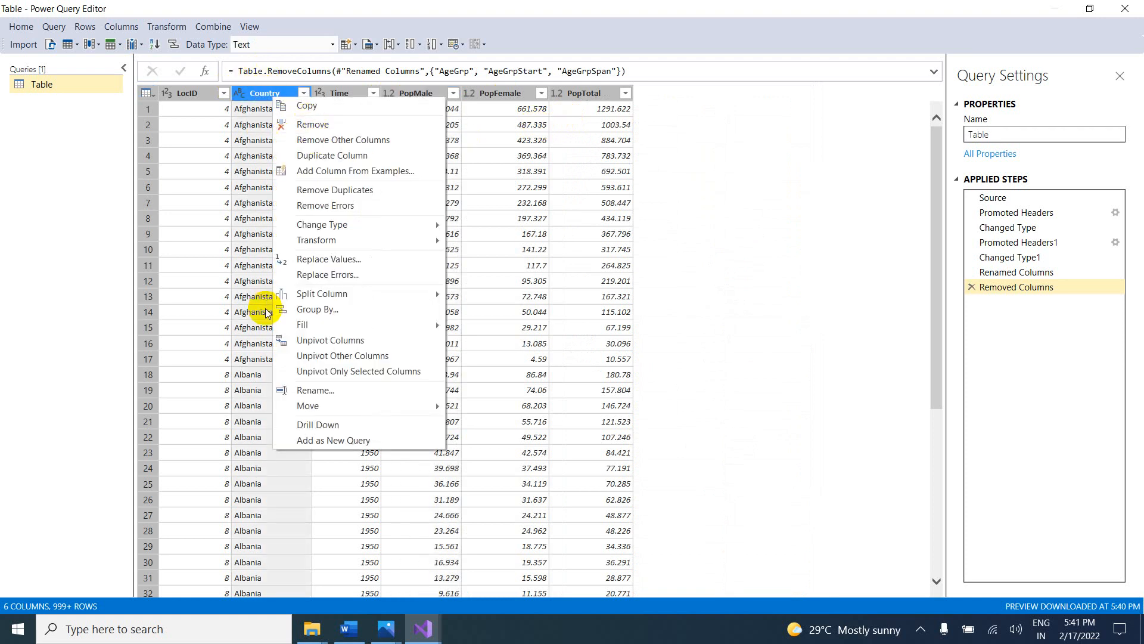
{"action": "left_click", "coordinate": [343, 143]}
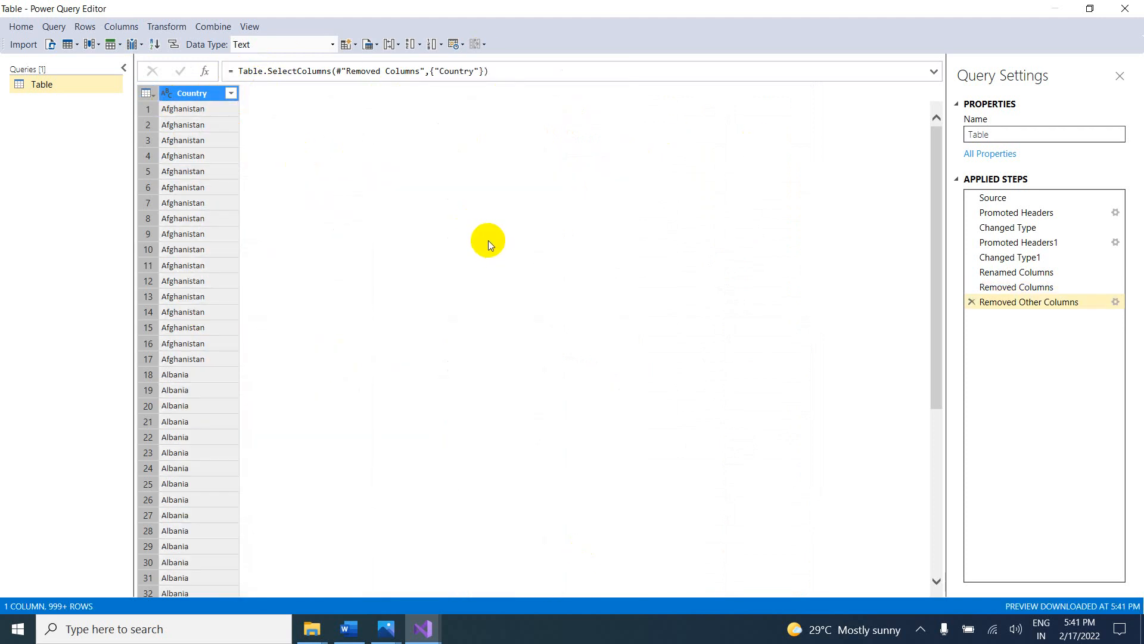
Step: Delete the applied steps Removed Other Columns and Removed Columns to restore the removed columns, and select the AgeGrpStart column
{"action": "left_click", "coordinate": [972, 301]}
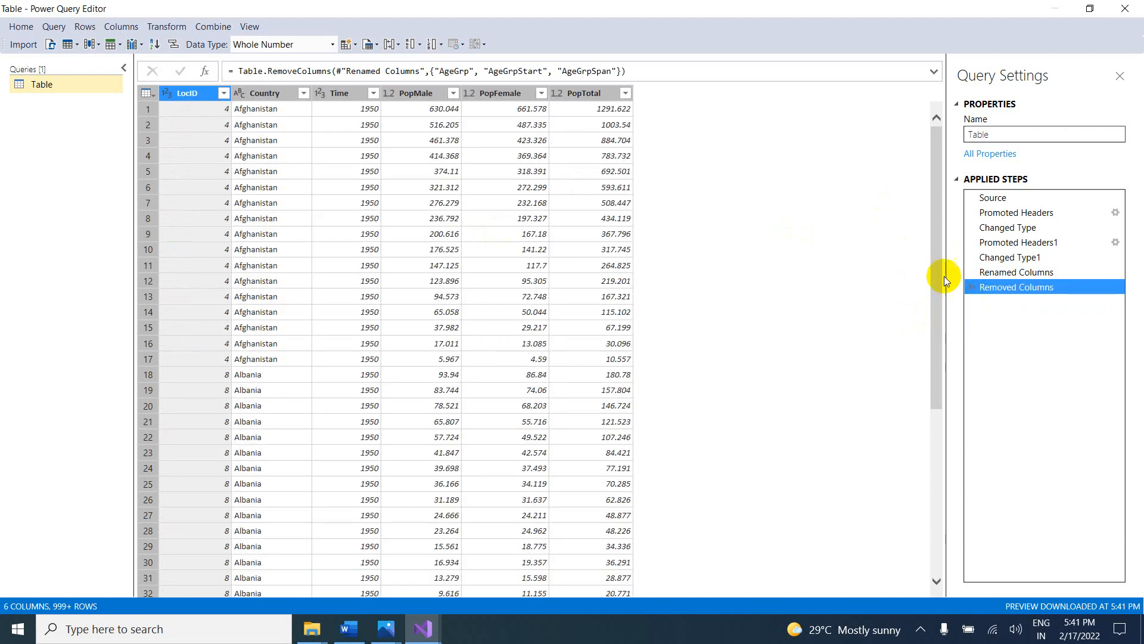
{"action": "left_click", "coordinate": [973, 288]}
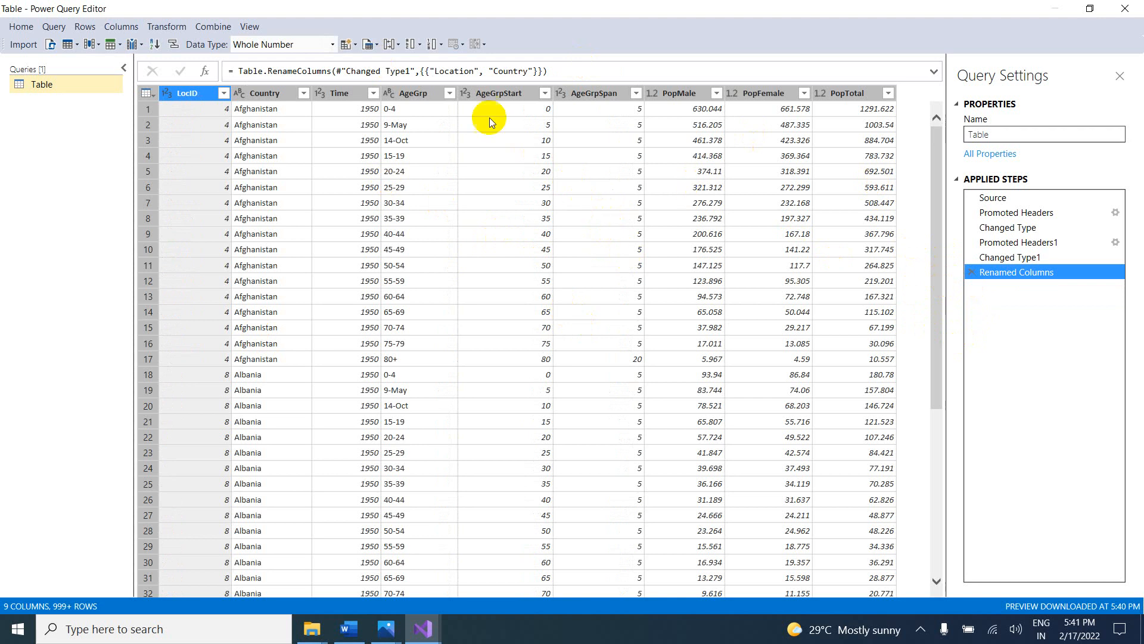
{"action": "left_click", "coordinate": [489, 98]}
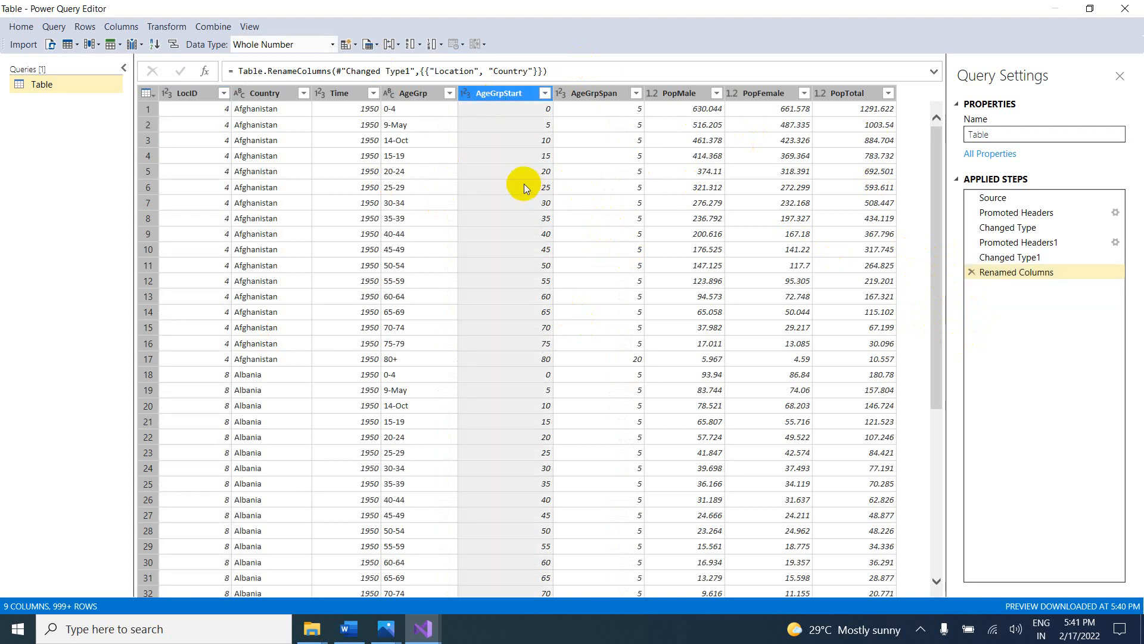
Step: Review the remaining transformation topics in the Word list and return to the Power Query Editor
{"action": "left_click", "coordinate": [349, 629]}
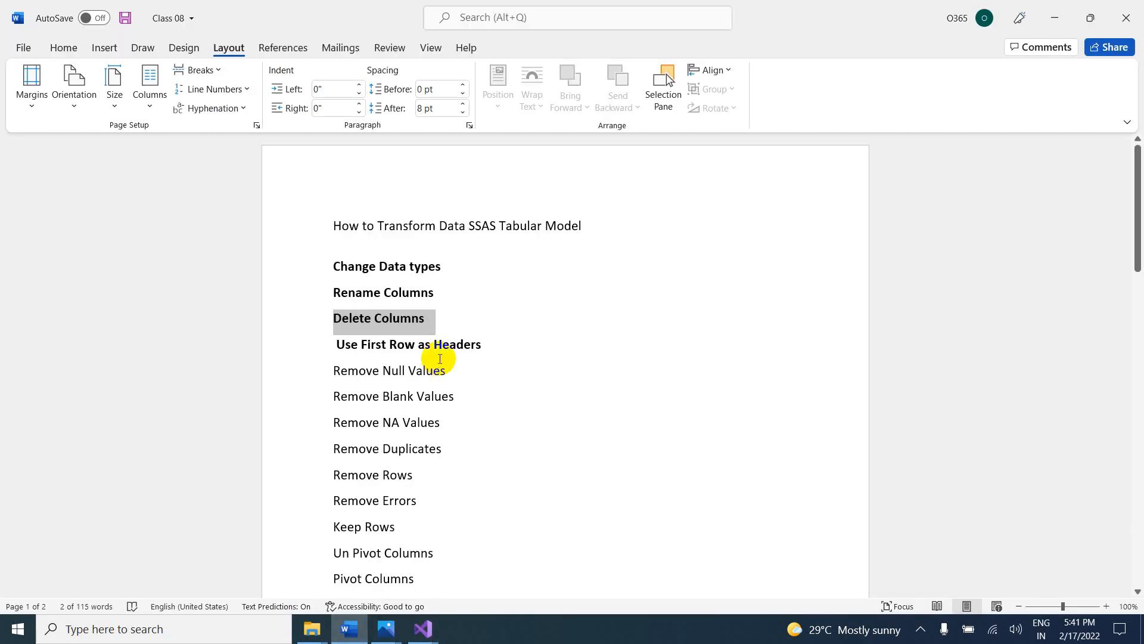
{"action": "scroll", "coordinate": [441, 363], "scroll_direction": "down", "scroll_amount": 1}
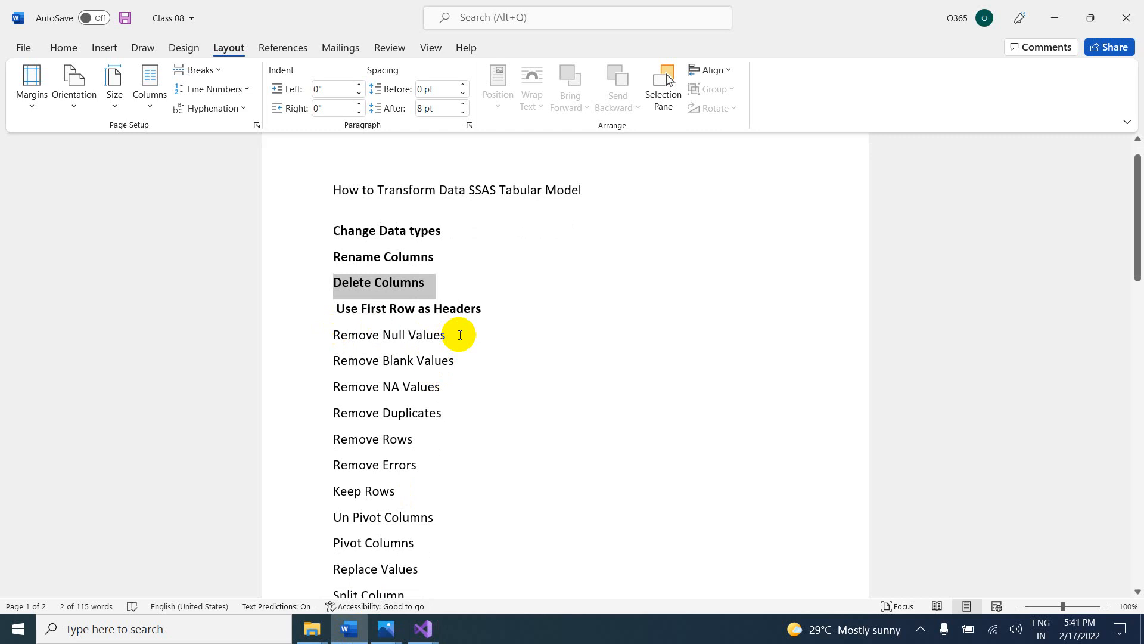
{"action": "scroll", "coordinate": [460, 335], "scroll_direction": "down", "scroll_amount": 4}
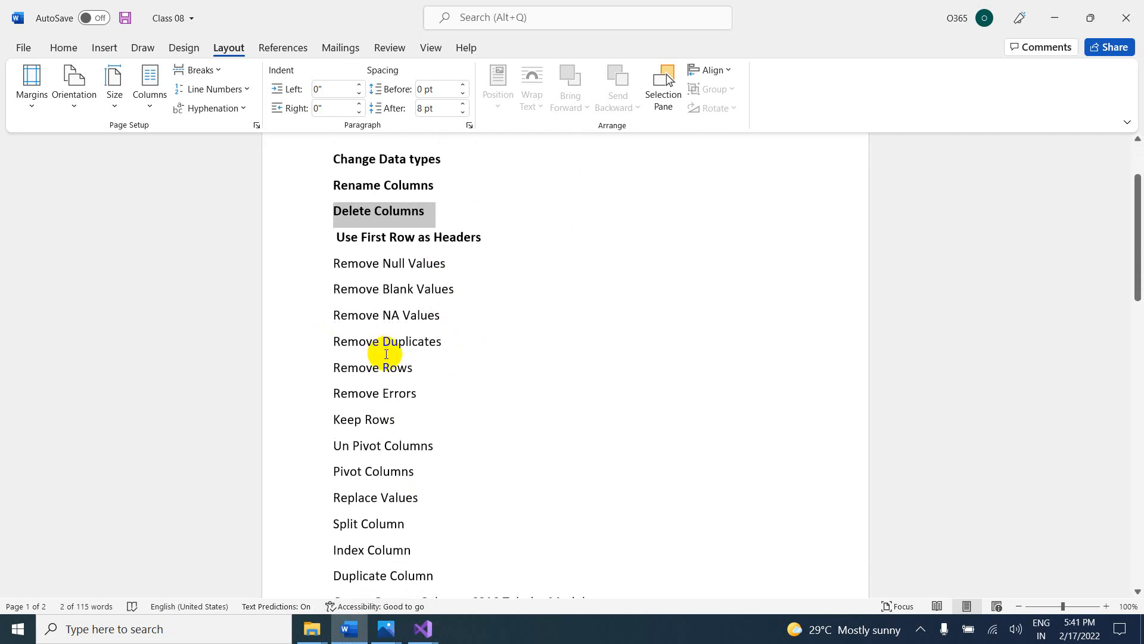
{"action": "scroll", "coordinate": [398, 366], "scroll_direction": "up", "scroll_amount": 4}
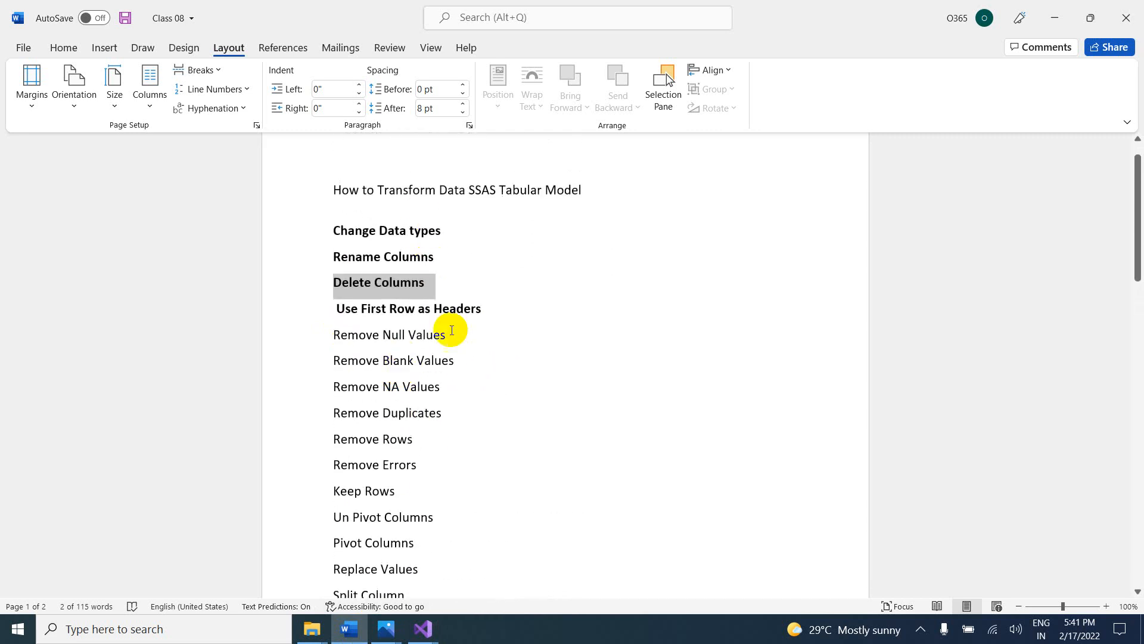
{"action": "key", "text": "alt+Tab"}
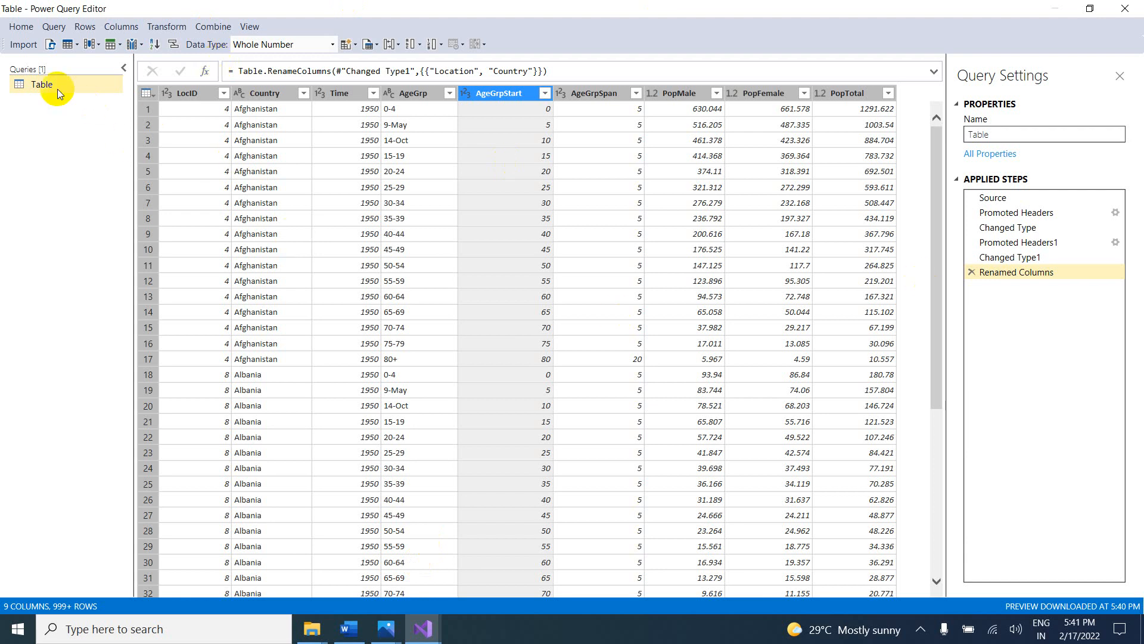
Step: Close the query editor while applying the changes to the model, and dismiss the data processing report once it finishes
{"action": "left_click", "coordinate": [29, 28]}
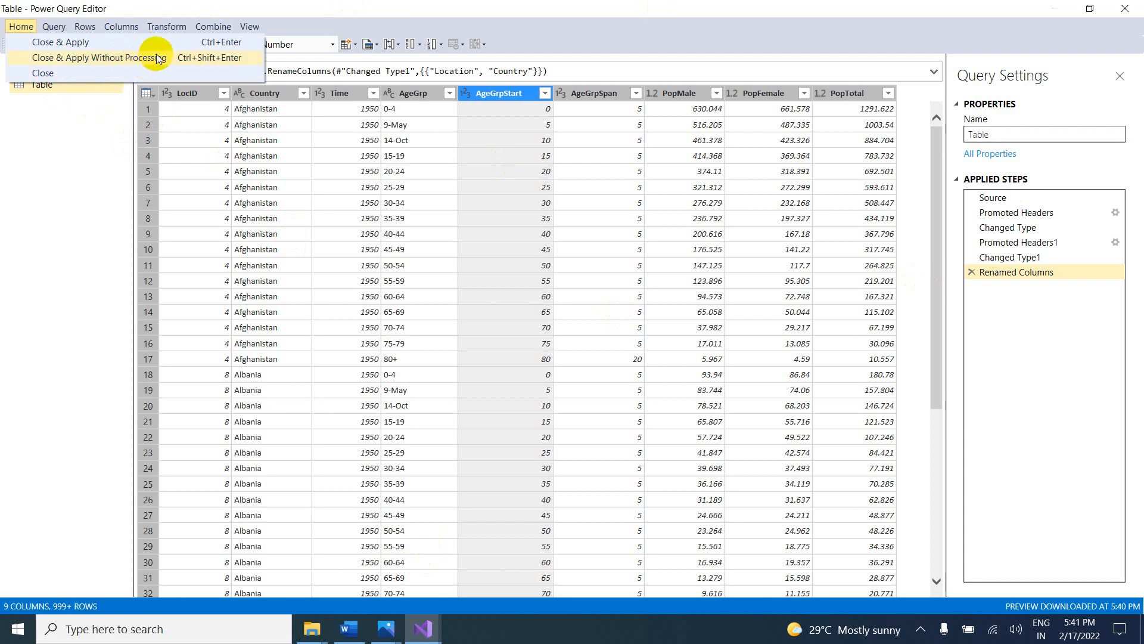
{"action": "left_click", "coordinate": [53, 45]}
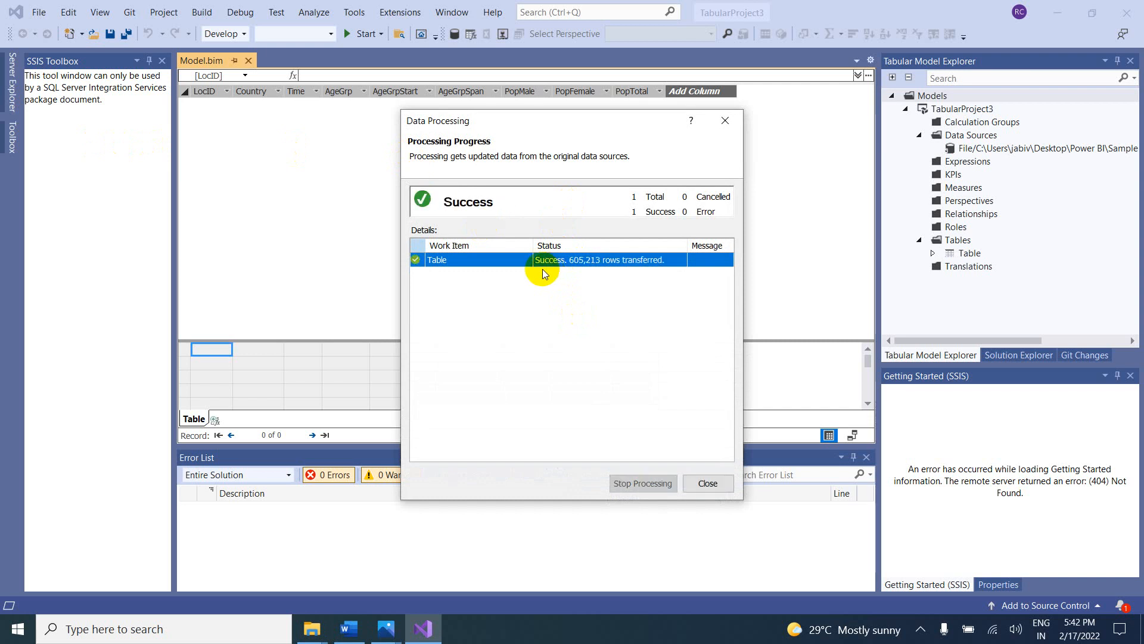
{"action": "left_click", "coordinate": [709, 484]}
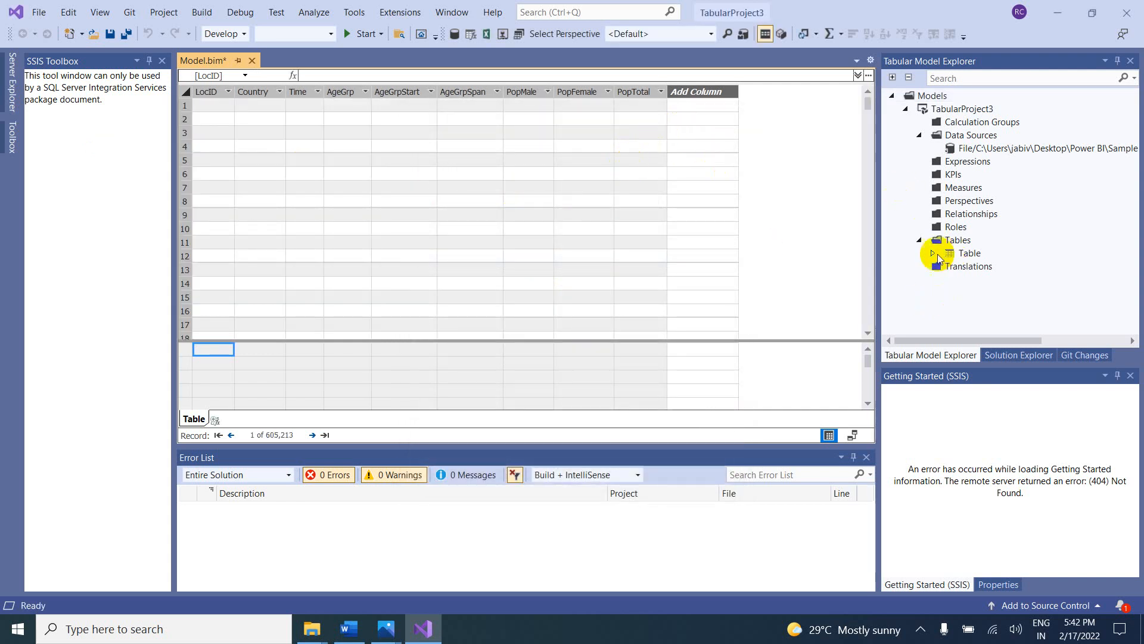
{"action": "left_click", "coordinate": [933, 254]}
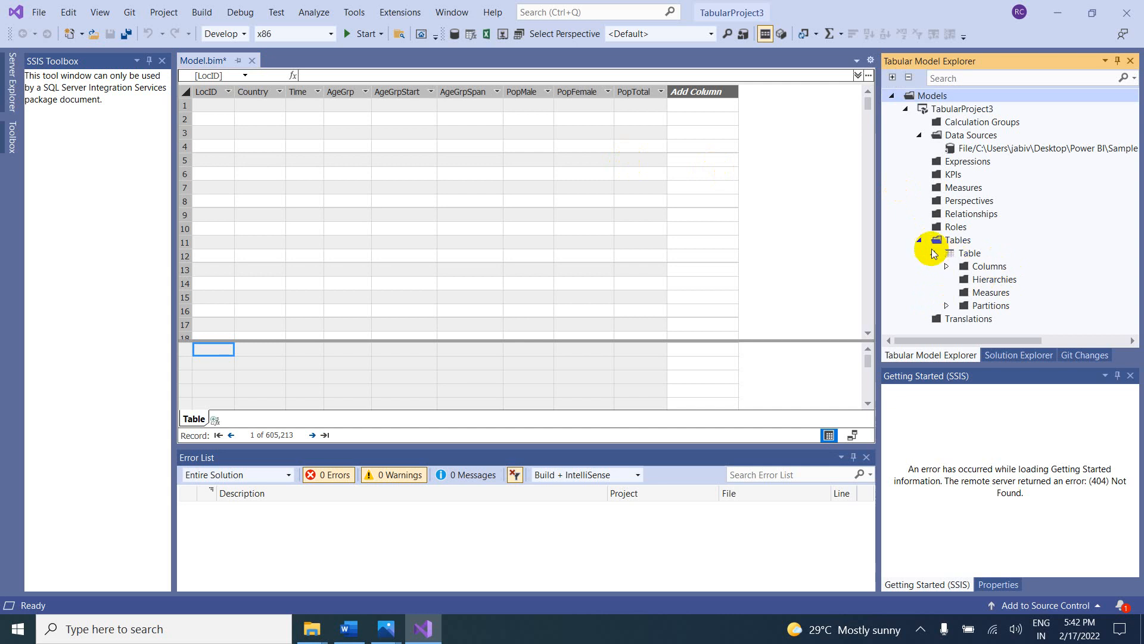
{"action": "left_click", "coordinate": [932, 254]}
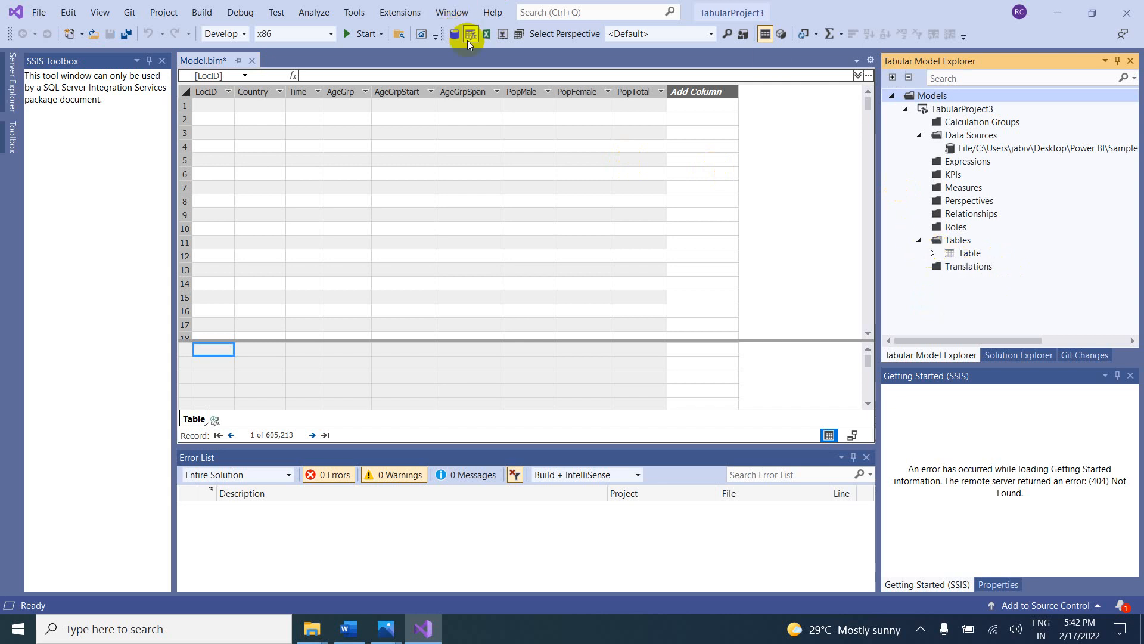
Step: Start a new Text/CSV data import using the file Population-country-2000-2049 from the Sample Data for Practice folder
{"action": "left_click", "coordinate": [456, 34]}
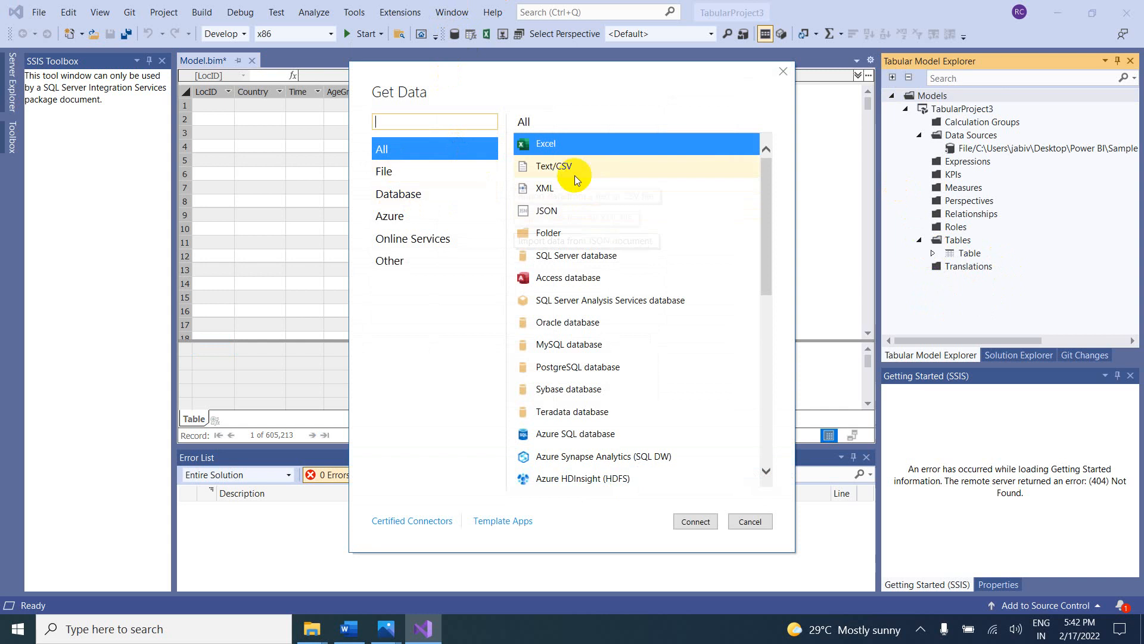
{"action": "left_click", "coordinate": [565, 171]}
{"action": "left_click", "coordinate": [690, 523]}
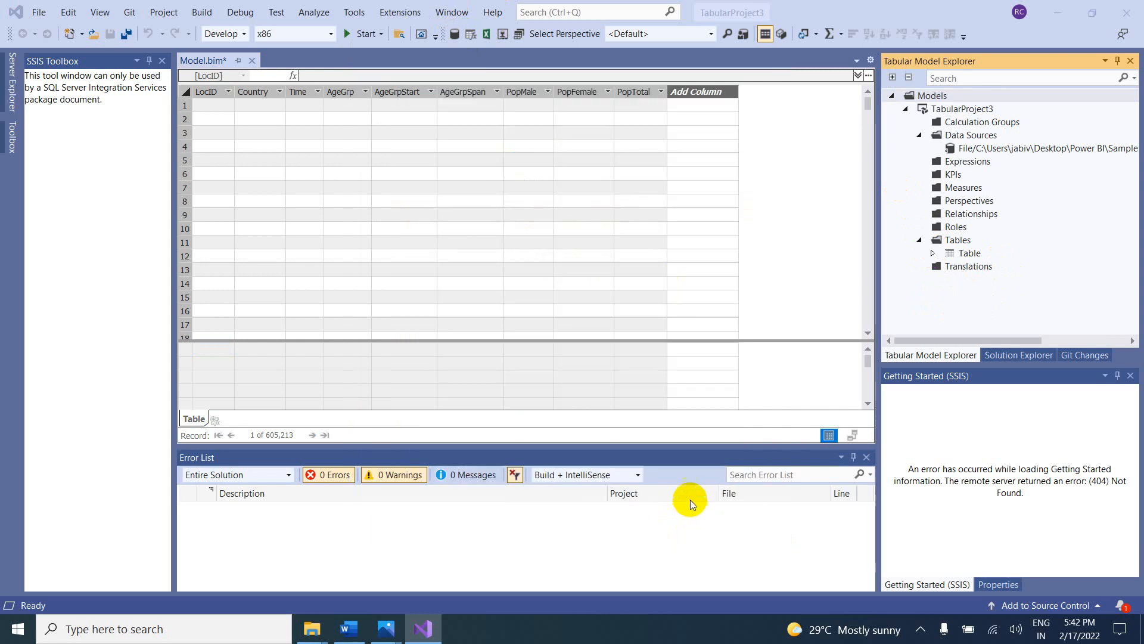
{"action": "left_click", "coordinate": [254, 141]}
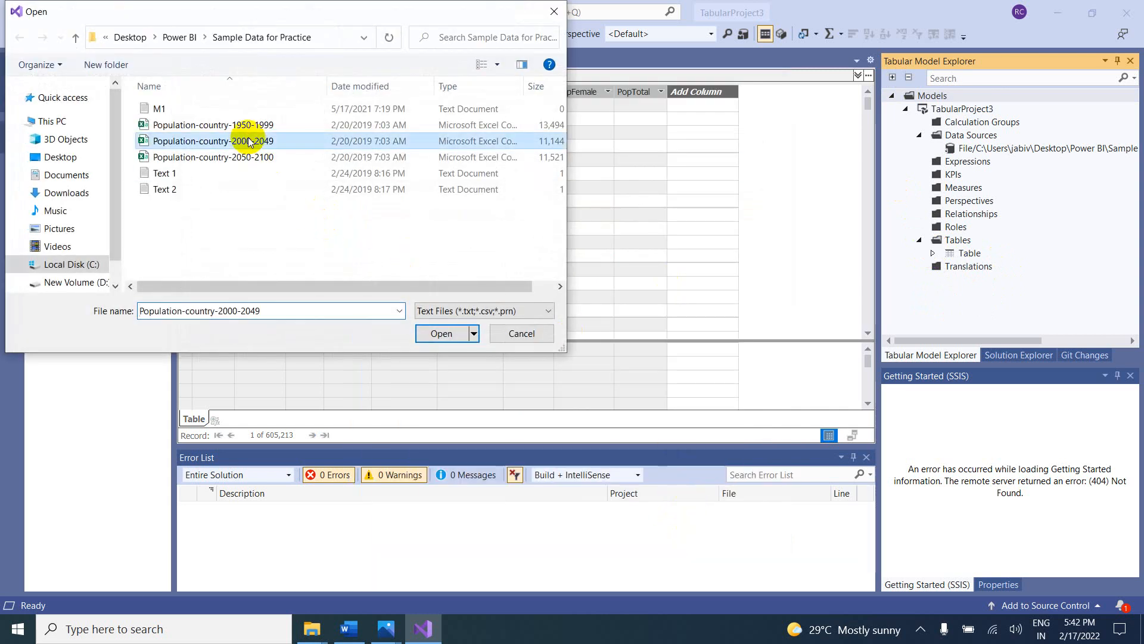
{"action": "left_click", "coordinate": [454, 335]}
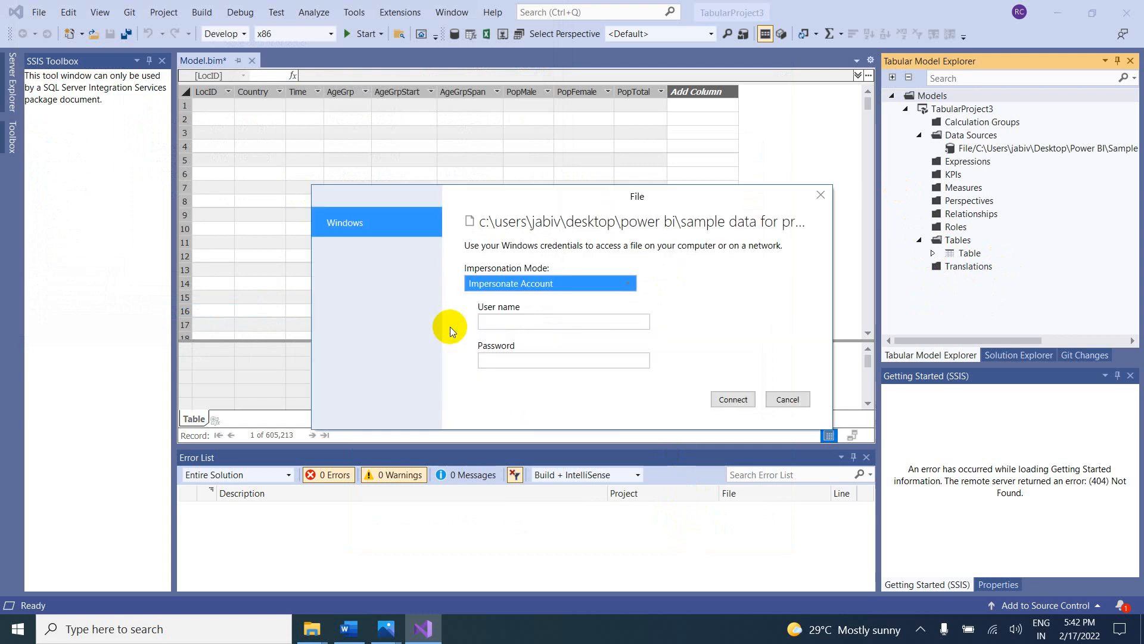
Step: Connect to the file with the Impersonate Service Account mode and load the previewed CSV data into the Power Query Editor
{"action": "left_click", "coordinate": [584, 283]}
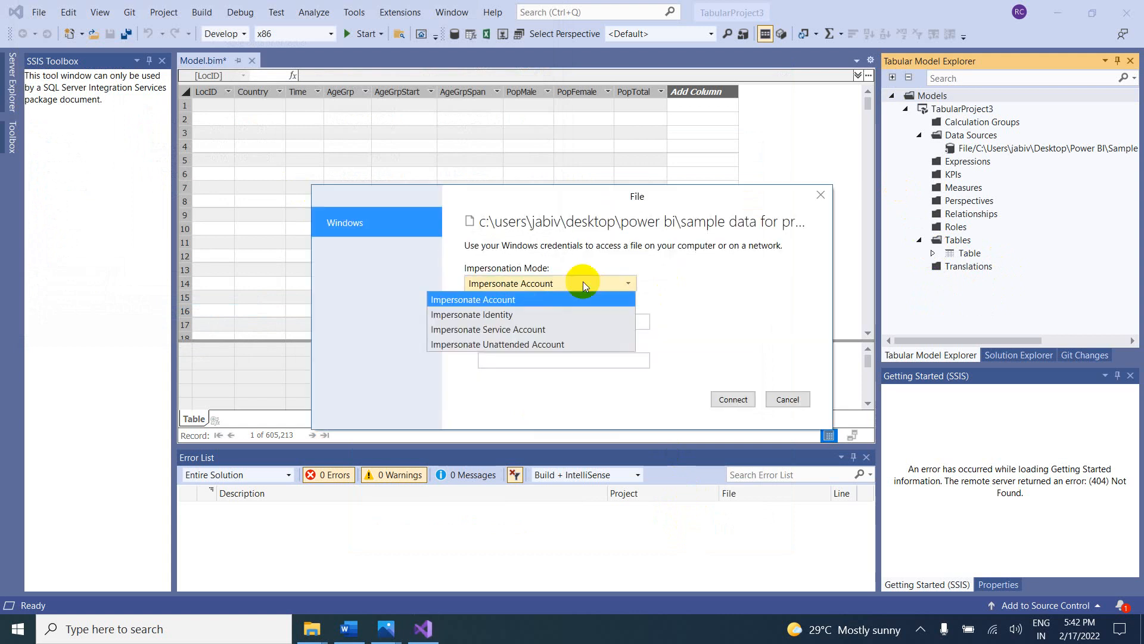
{"action": "left_click", "coordinate": [525, 329]}
{"action": "left_click", "coordinate": [738, 401]}
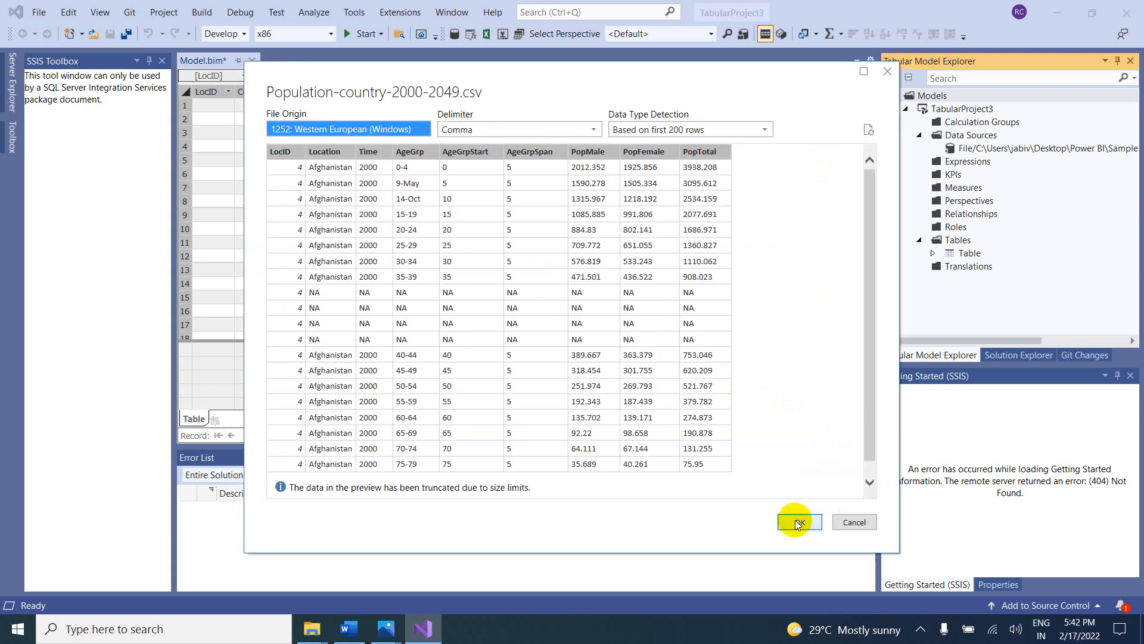
{"action": "left_click", "coordinate": [795, 520]}
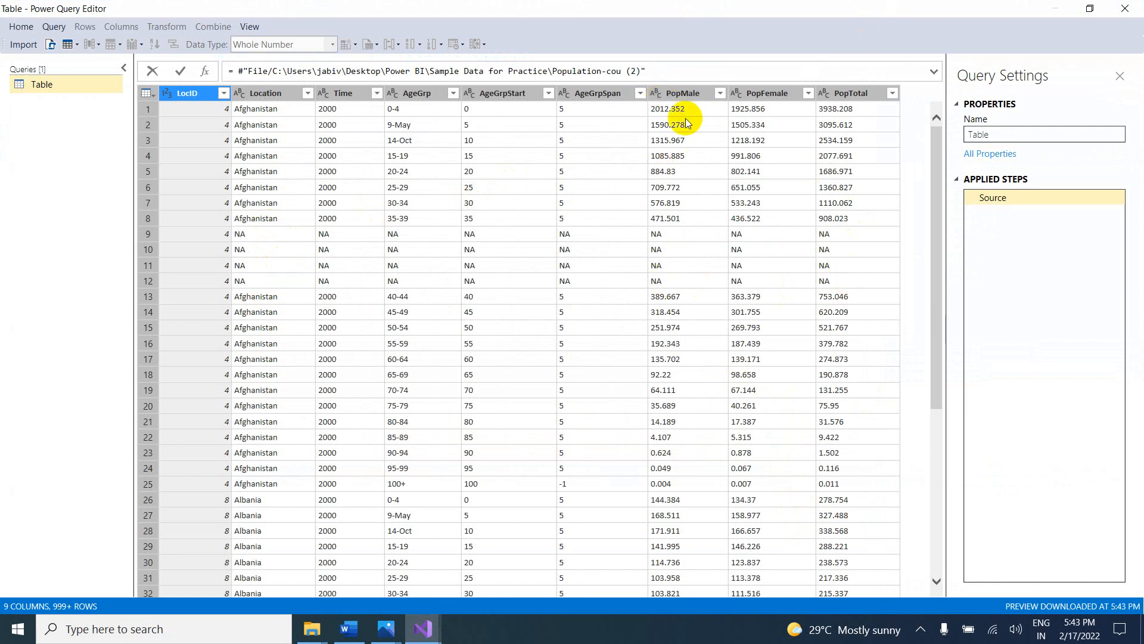
Step: Change the data type of the PopMale, PopFemale and PopTotal columns together to Decimal Number
{"action": "left_click", "coordinate": [660, 93]}
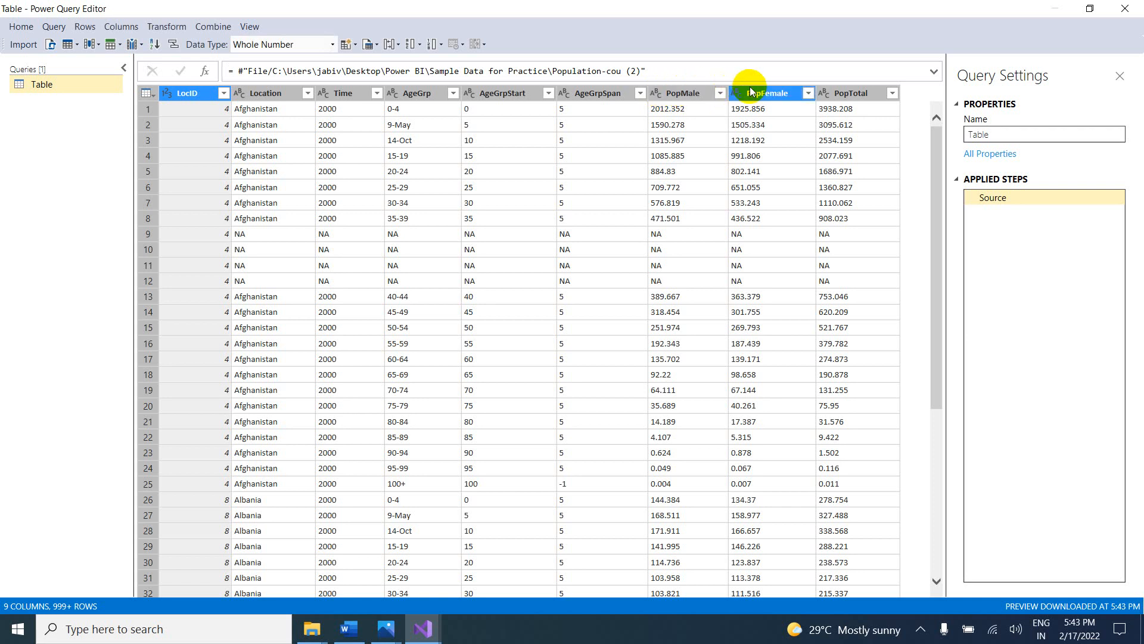
{"action": "left_click", "coordinate": [686, 93]}
{"action": "left_click", "coordinate": [769, 93], "text": "ctrl"}
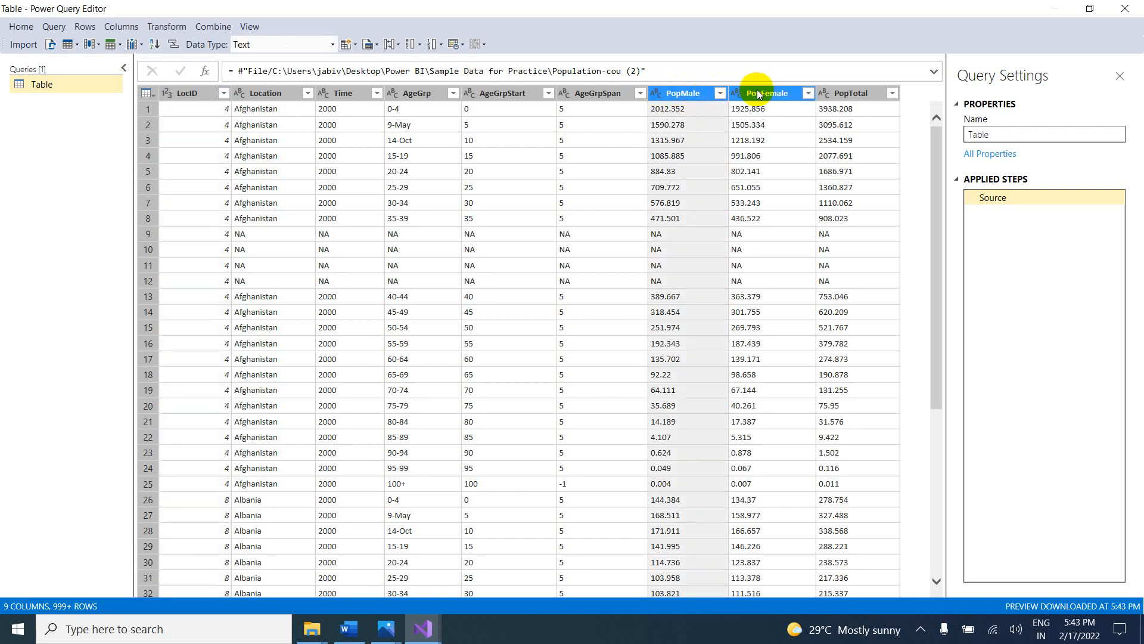
{"action": "left_click", "coordinate": [845, 92], "text": "ctrl"}
{"action": "right_click", "coordinate": [675, 93]}
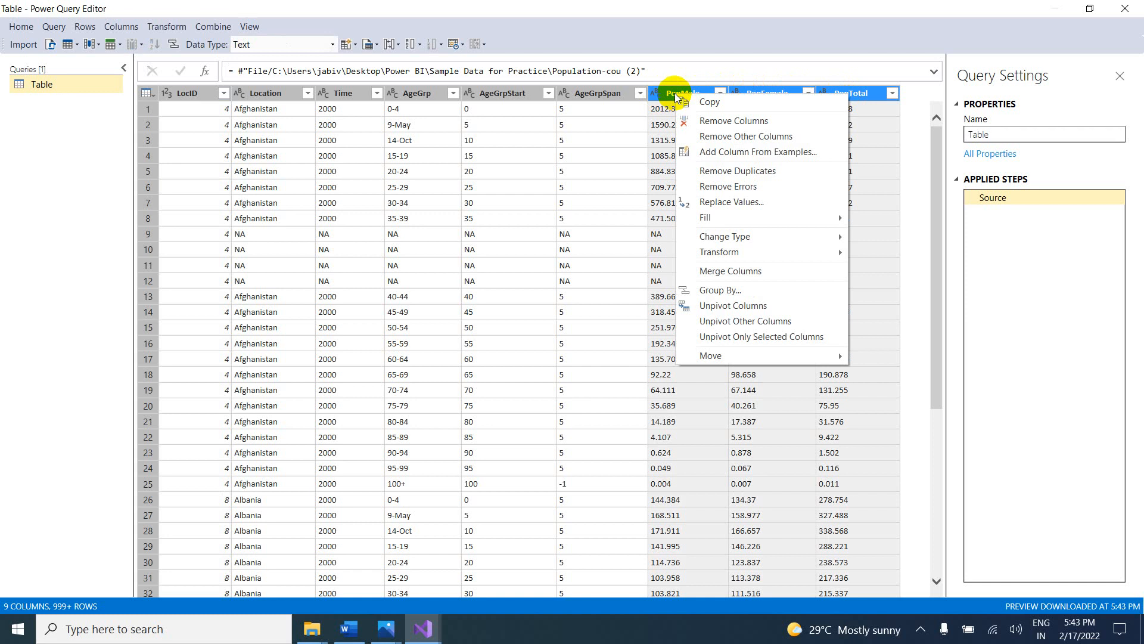
{"action": "mouse_move", "coordinate": [715, 237]}
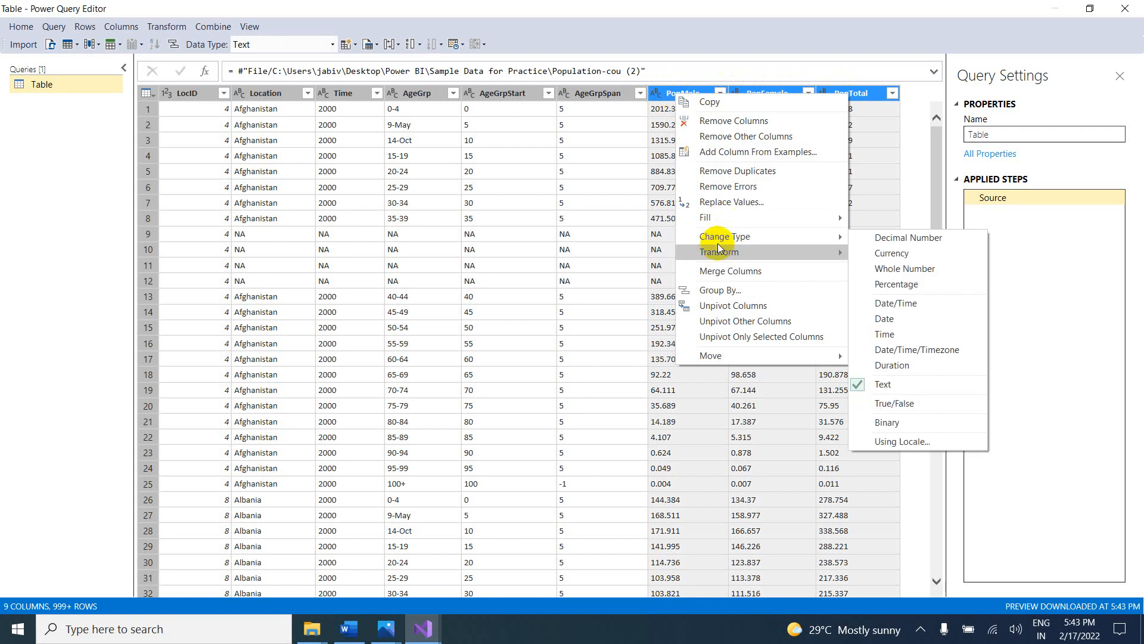
{"action": "left_click", "coordinate": [897, 238]}
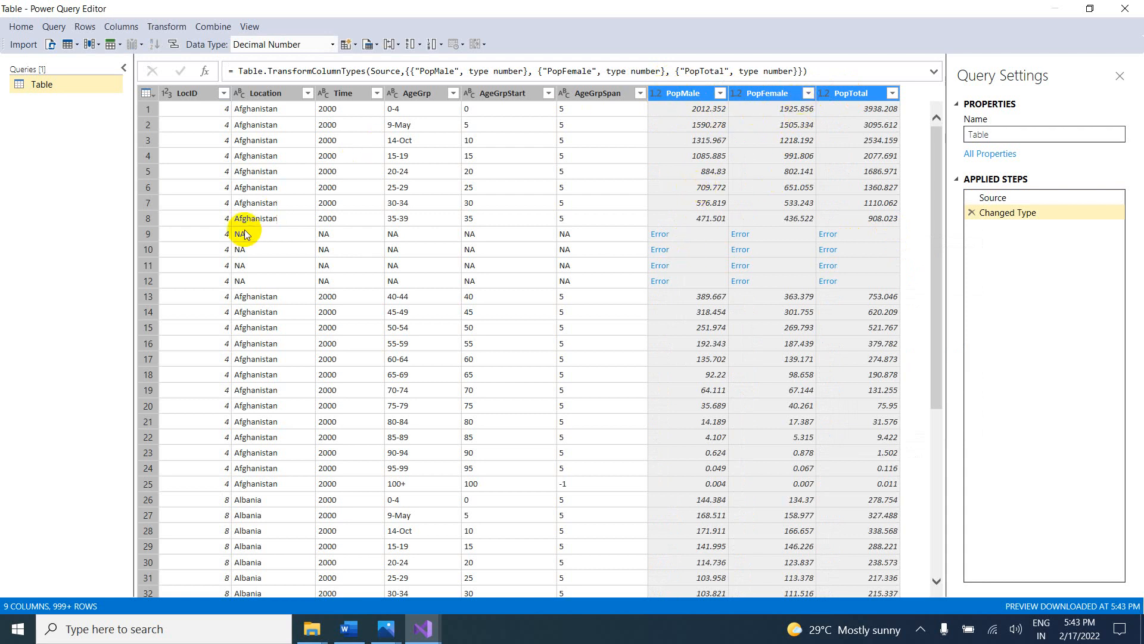
Step: Filter the Location column using the search text "na", excluding the NA value from the matching entries
{"action": "left_click", "coordinate": [307, 93]}
{"action": "left_click", "coordinate": [161, 230]}
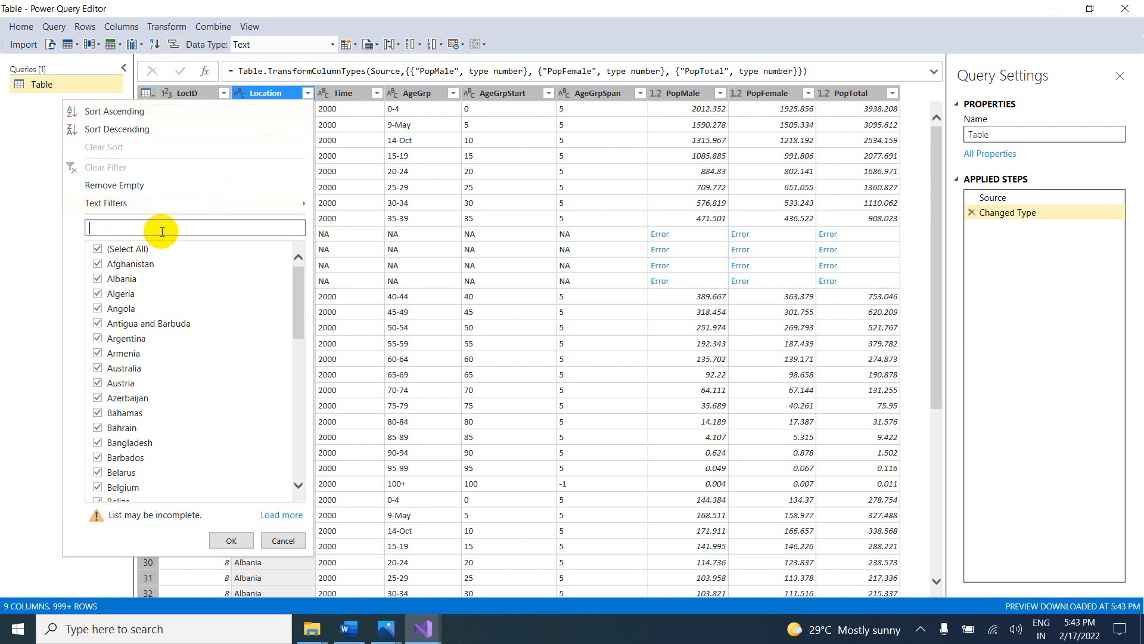
{"action": "type", "text": "na"}
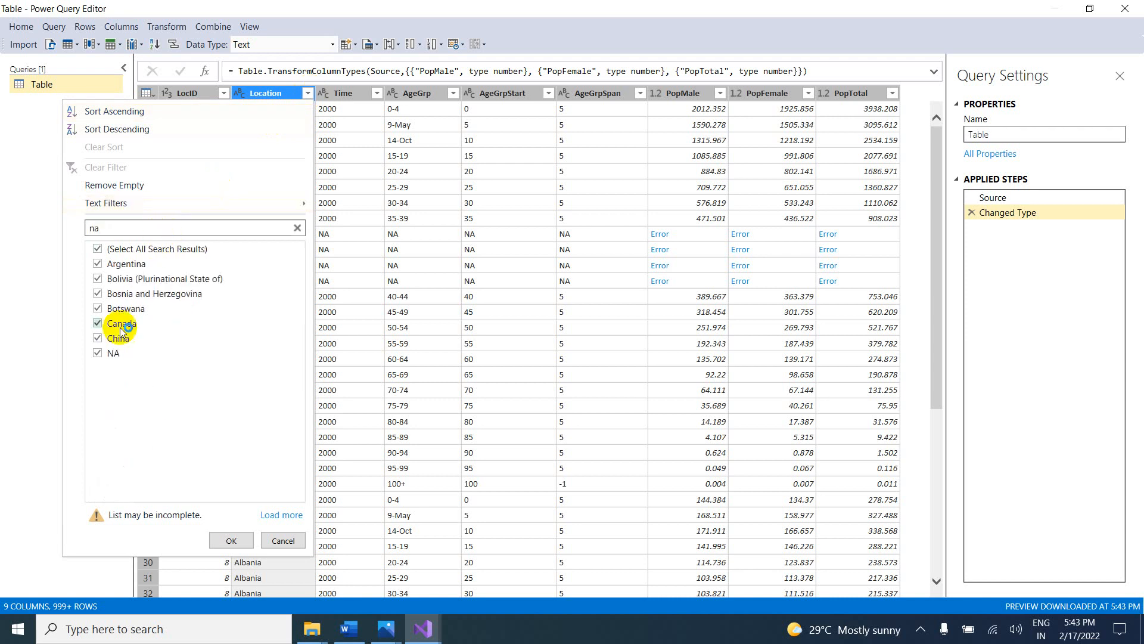
{"action": "left_click", "coordinate": [230, 541]}
{"action": "scroll", "coordinate": [238, 444], "scroll_direction": "down", "scroll_amount": 16}
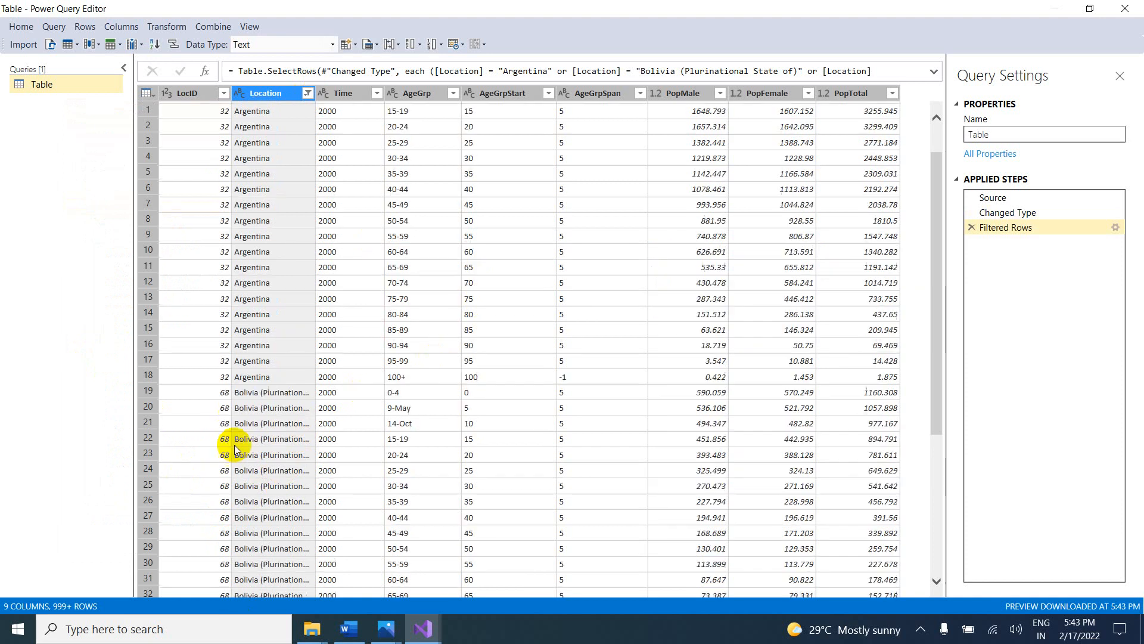
{"action": "scroll", "coordinate": [251, 456], "scroll_direction": "up", "scroll_amount": 16}
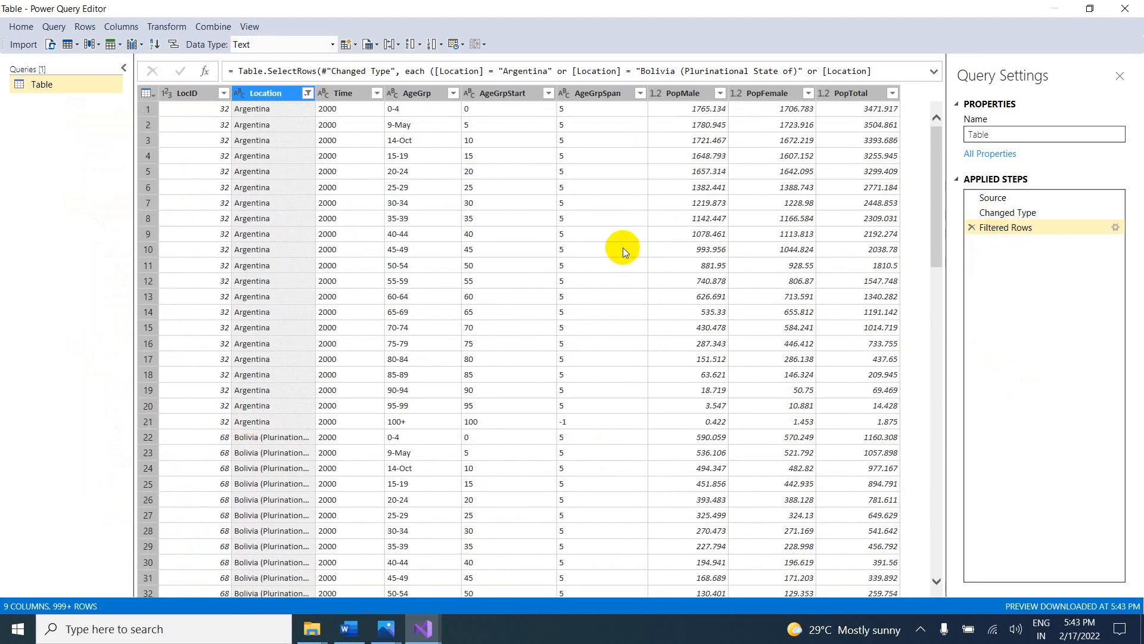
Step: Make the lines "Remove Null Values", "Remove Blank Values" and "Remove NA Values" bold in the Word topic list and return to the Power Query Editor
{"action": "left_click", "coordinate": [349, 629]}
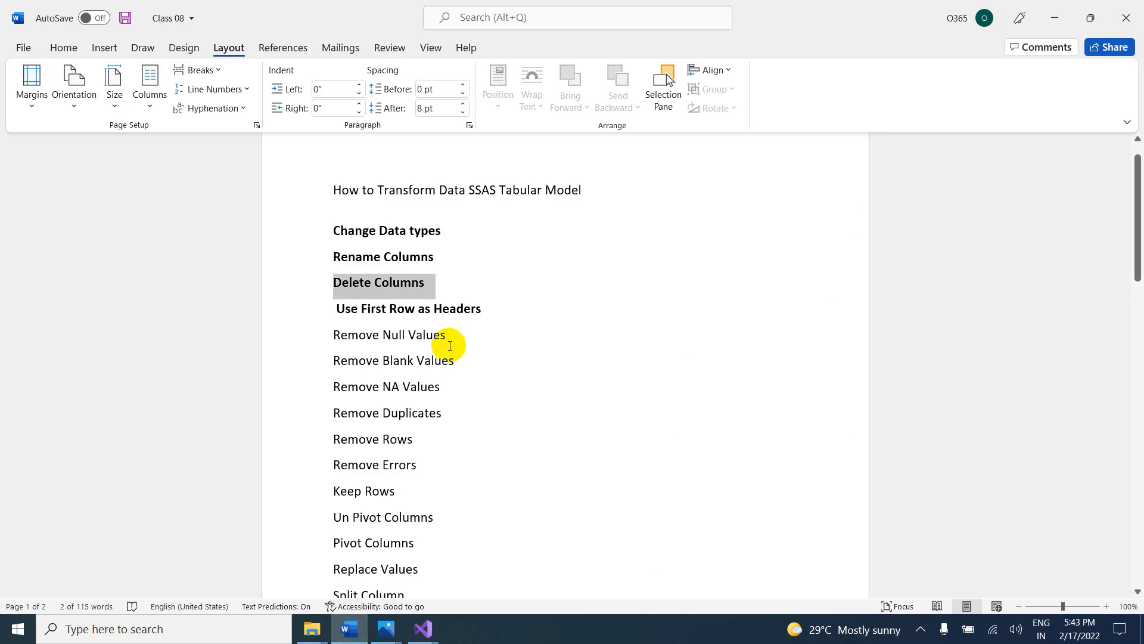
{"action": "left_click_drag", "start_coordinate": [448, 336], "coordinate": [346, 339]}
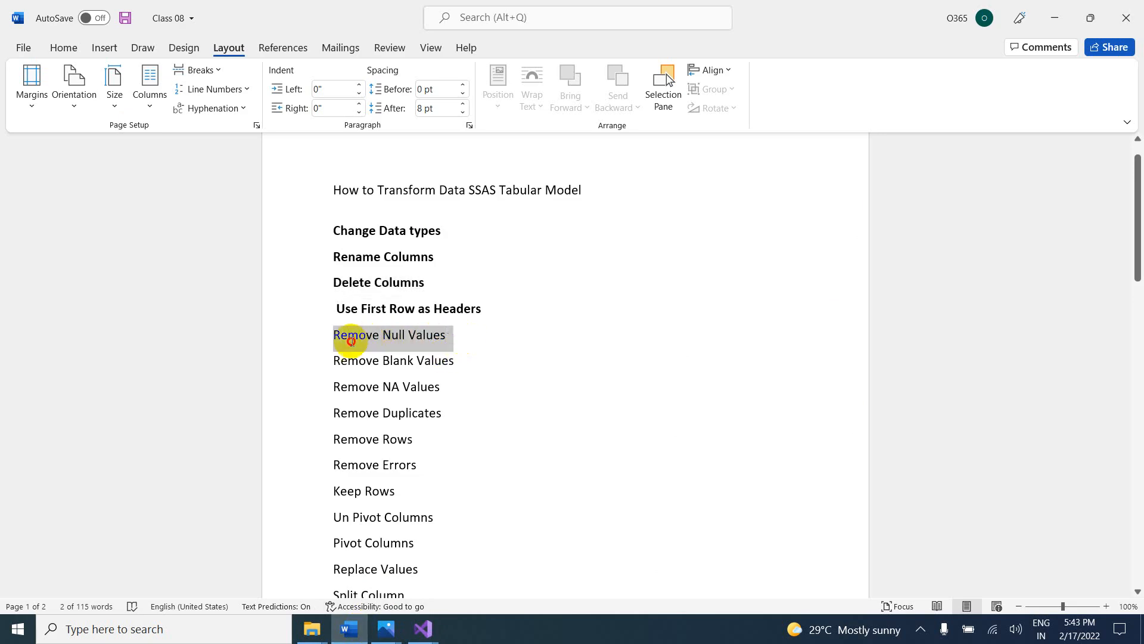
{"action": "left_click_drag", "start_coordinate": [449, 389], "coordinate": [335, 345]}
{"action": "key", "text": "ctrl+b"}
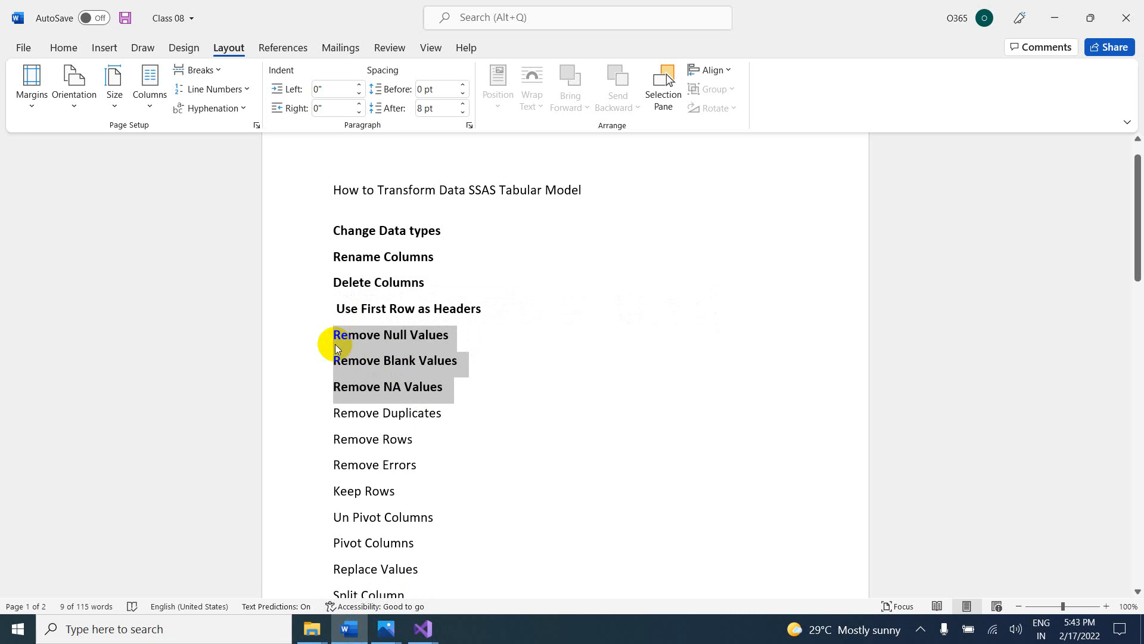
{"action": "key", "text": "alt+Tab"}
Step: Check the filtered table rows for remaining NA values and switch back to the Word topic list
{"action": "scroll", "coordinate": [416, 268], "scroll_direction": "down", "scroll_amount": 1}
{"action": "scroll", "coordinate": [416, 270], "scroll_direction": "down", "scroll_amount": 20}
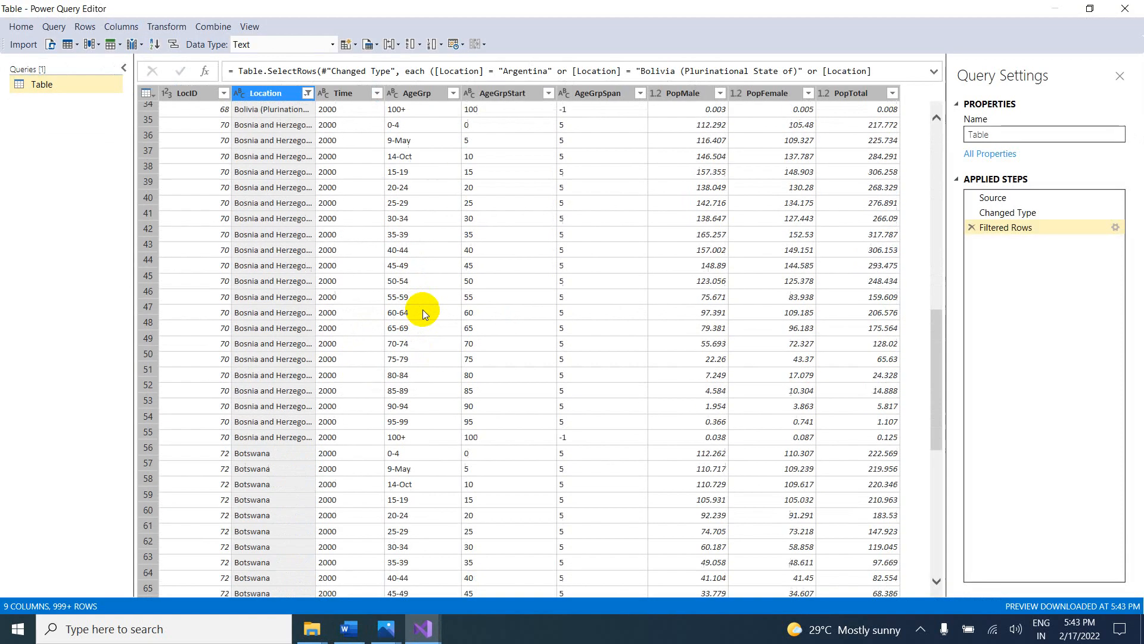
{"action": "scroll", "coordinate": [427, 316], "scroll_direction": "up", "scroll_amount": 20}
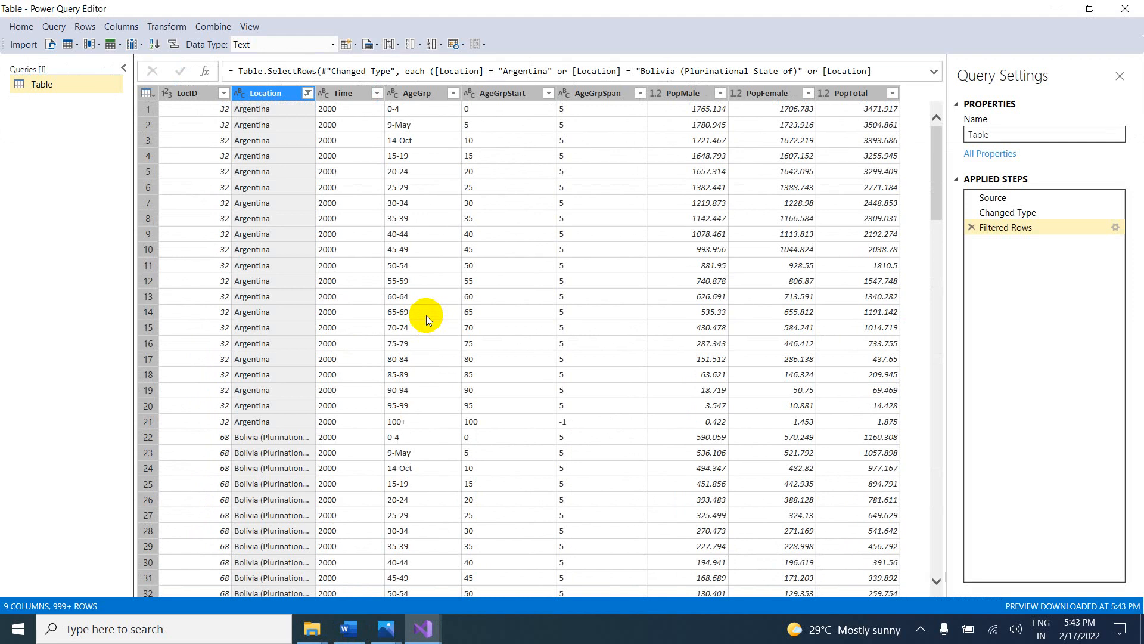
{"action": "left_click", "coordinate": [350, 629]}
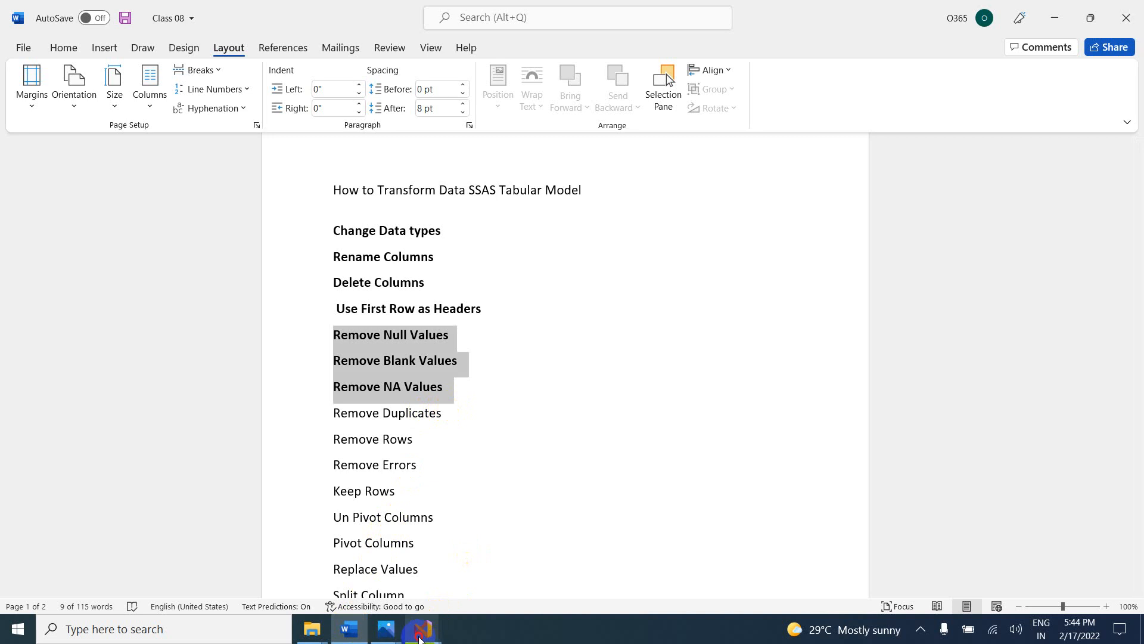
Step: Switch to the Power Query Editor and try removing duplicates from the Location column, deleting the resulting applied step
{"action": "mouse_move", "coordinate": [423, 629]}
{"action": "left_click", "coordinate": [481, 590]}
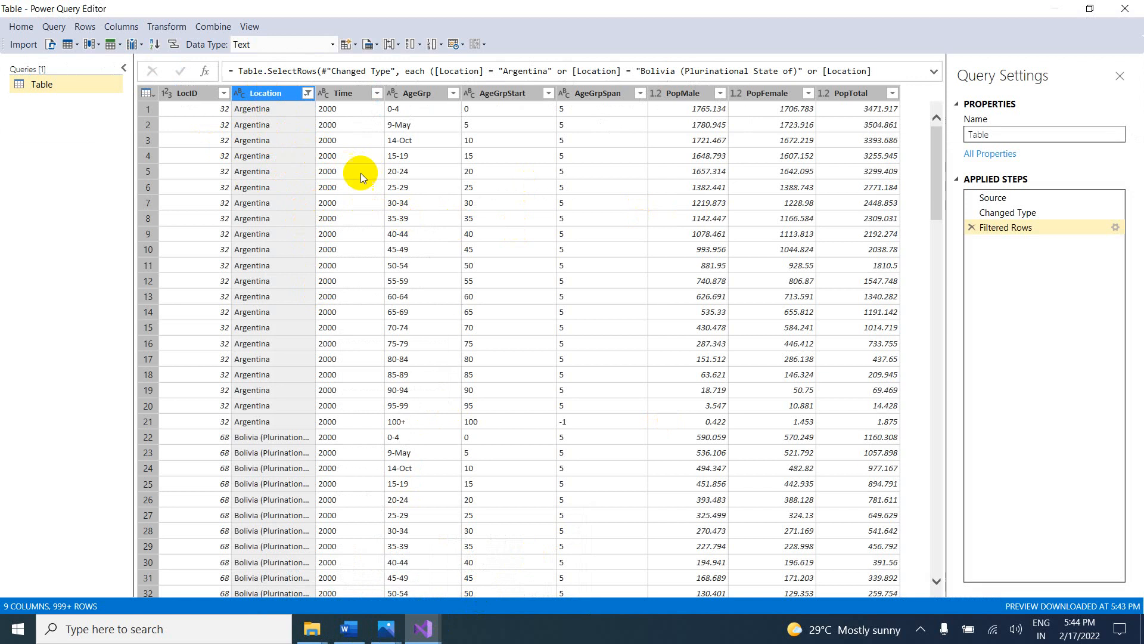
{"action": "right_click", "coordinate": [269, 94]}
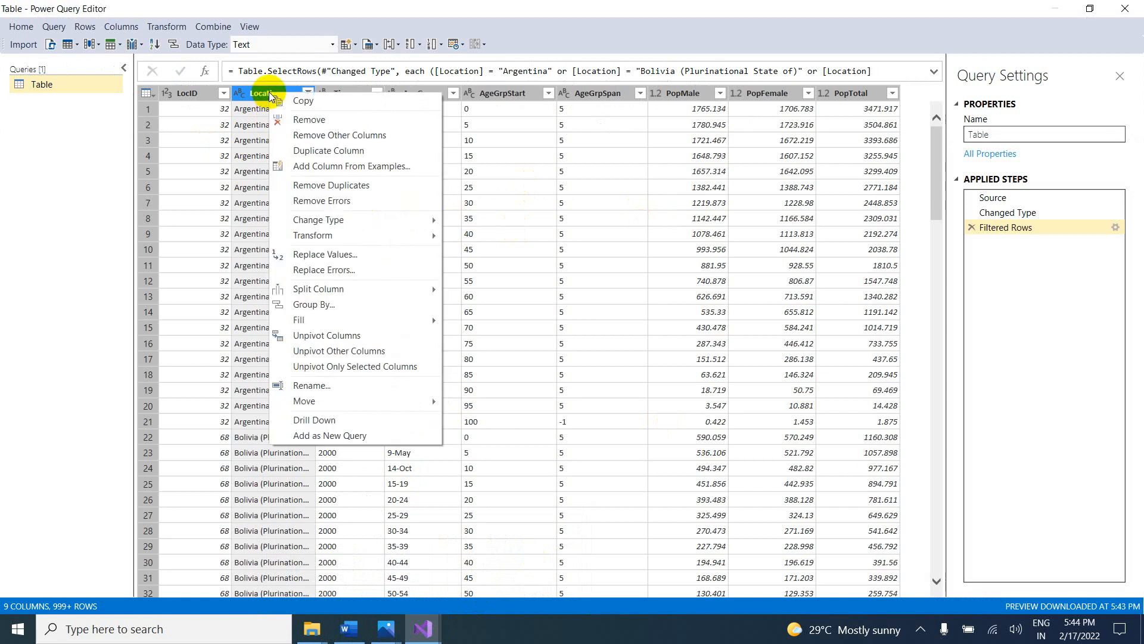
{"action": "left_click", "coordinate": [326, 191]}
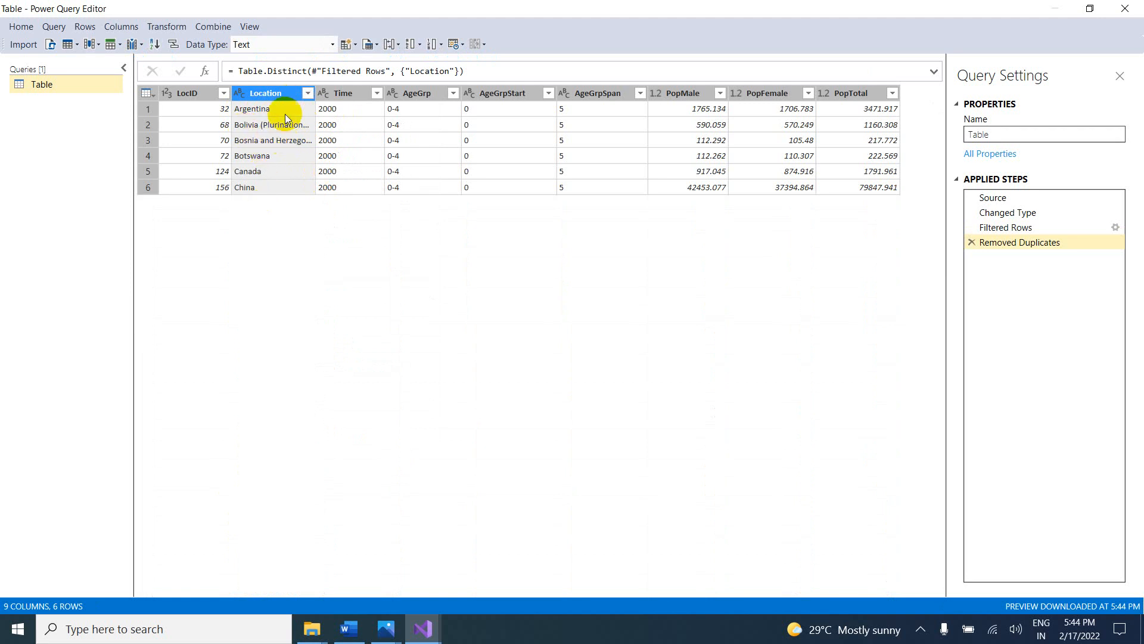
{"action": "left_click", "coordinate": [971, 242]}
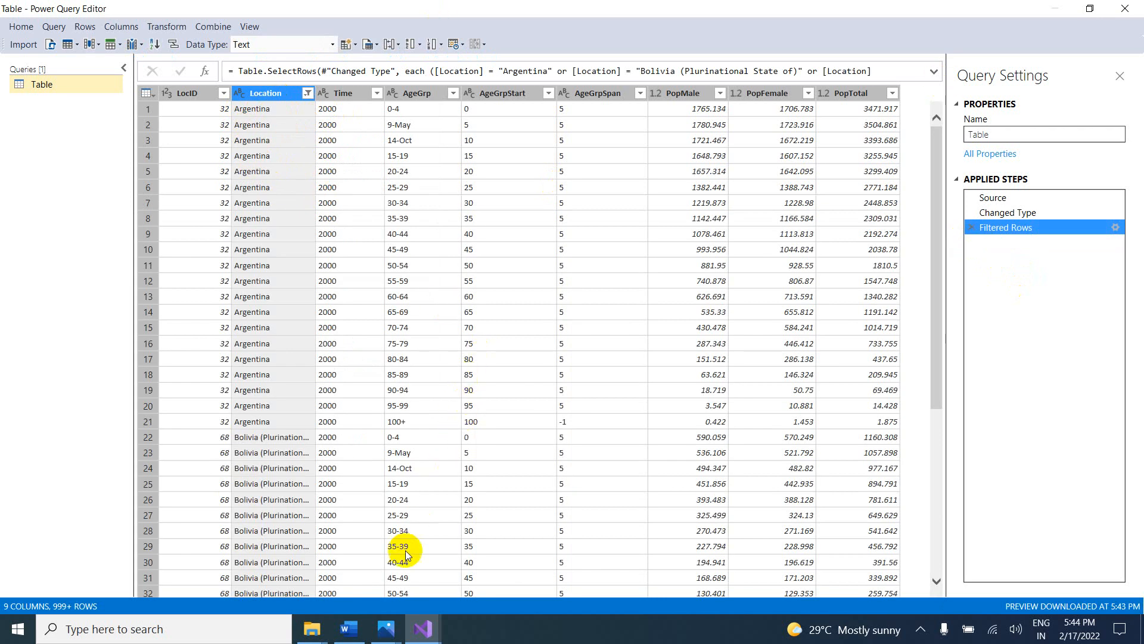
Step: Make the lines "Remove Duplicates", "Remove Rows" and "Remove Errors" bold in the Word topic list and return to the Power Query Editor
{"action": "left_click", "coordinate": [357, 627]}
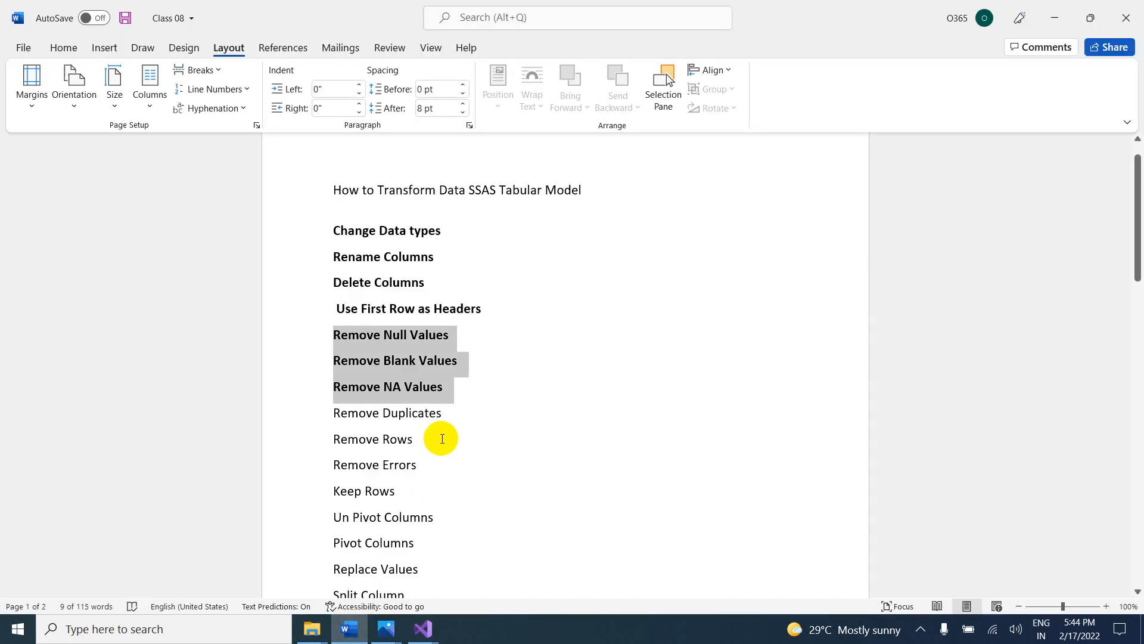
{"action": "left_click_drag", "start_coordinate": [332, 411], "coordinate": [429, 464]}
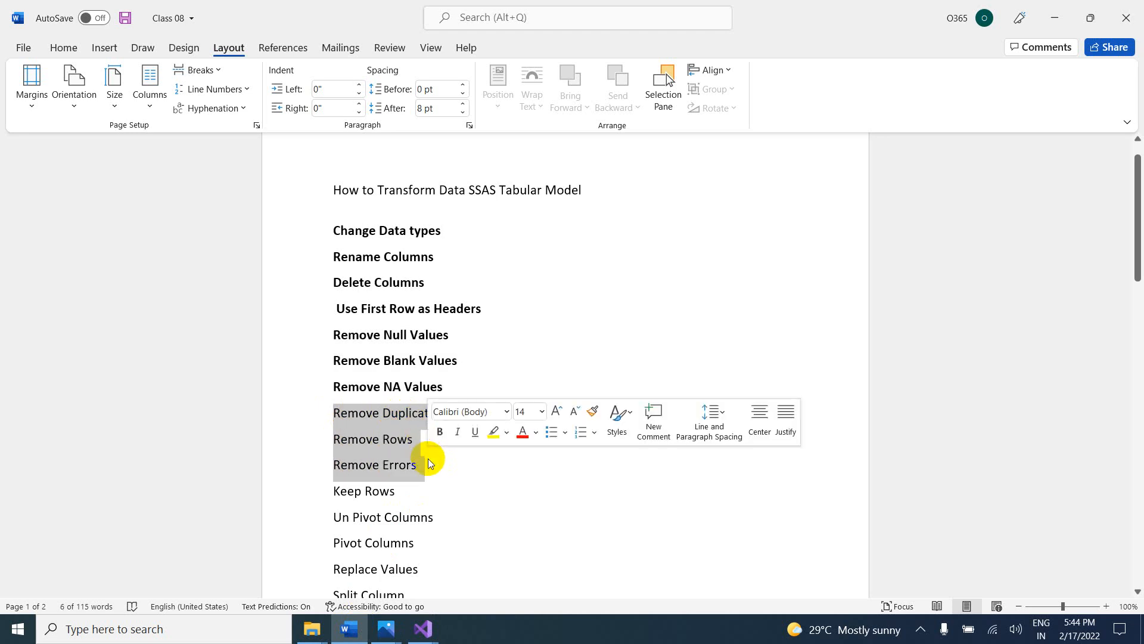
{"action": "key", "text": "ctrl+b"}
{"action": "key", "text": "alt+Tab"}
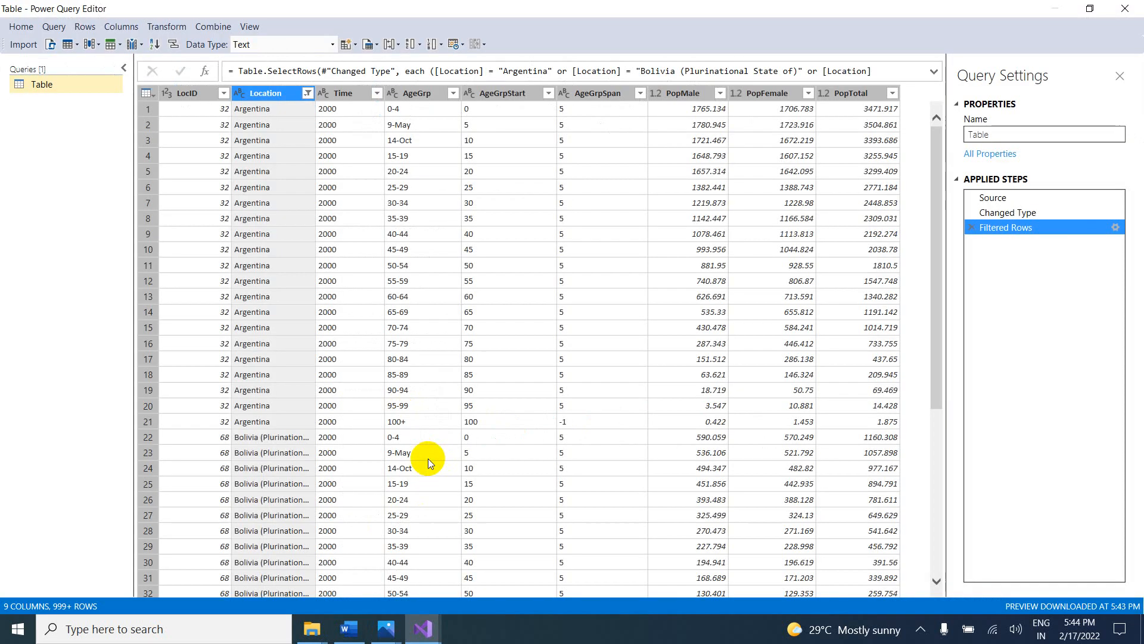
Step: Remove the rows with errors in the Location column and look through the table rows
{"action": "right_click", "coordinate": [279, 93]}
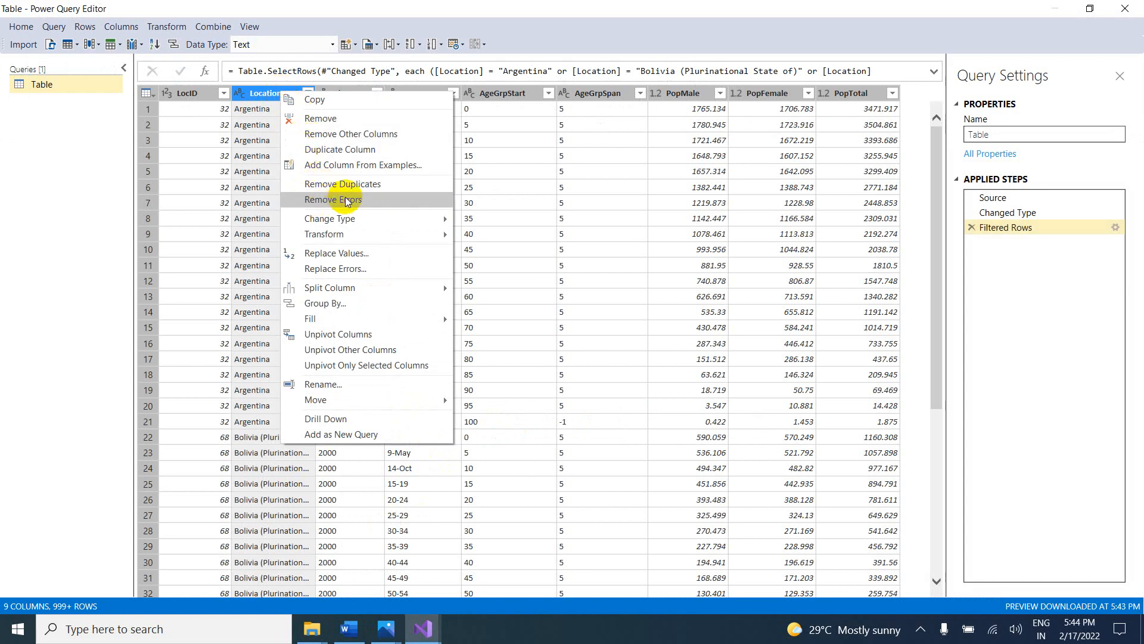
{"action": "left_click", "coordinate": [316, 200]}
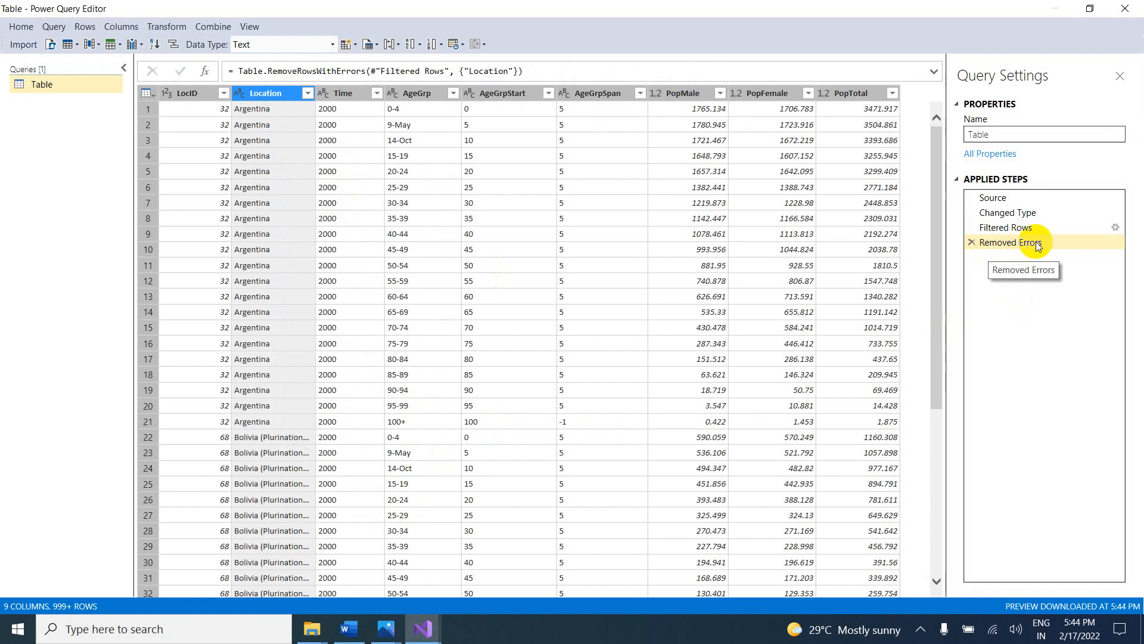
{"action": "scroll", "coordinate": [668, 309], "scroll_direction": "down", "scroll_amount": 7}
{"action": "scroll", "coordinate": [636, 316], "scroll_direction": "up", "scroll_amount": 7}
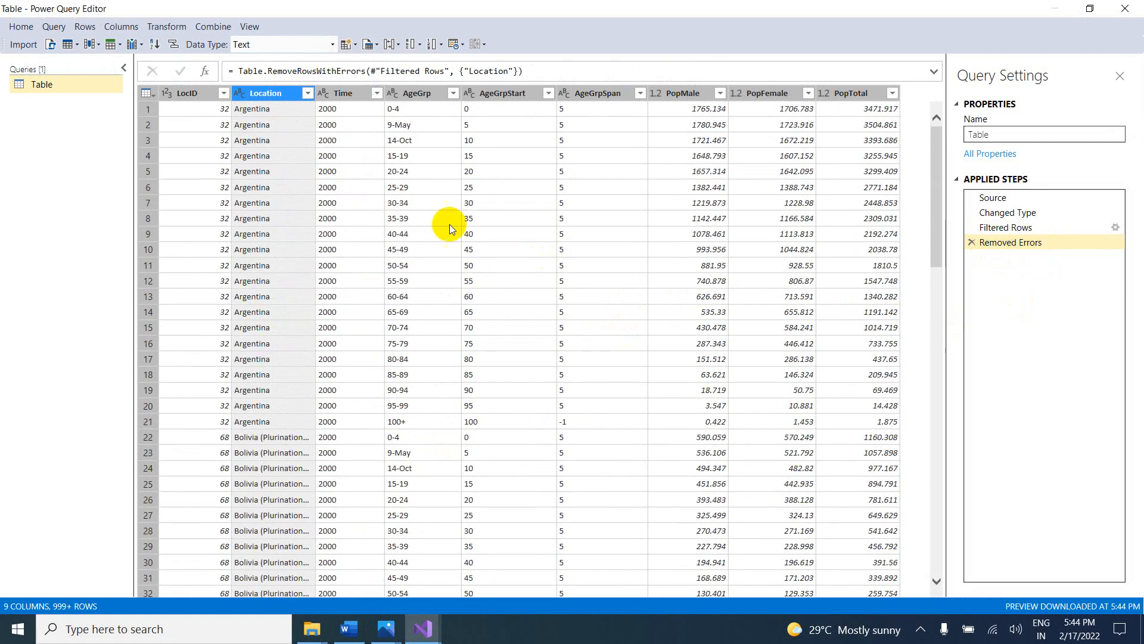
Step: Keep only the top 100 rows of the table and check that applied step's settings without changing them
{"action": "right_click", "coordinate": [269, 94]}
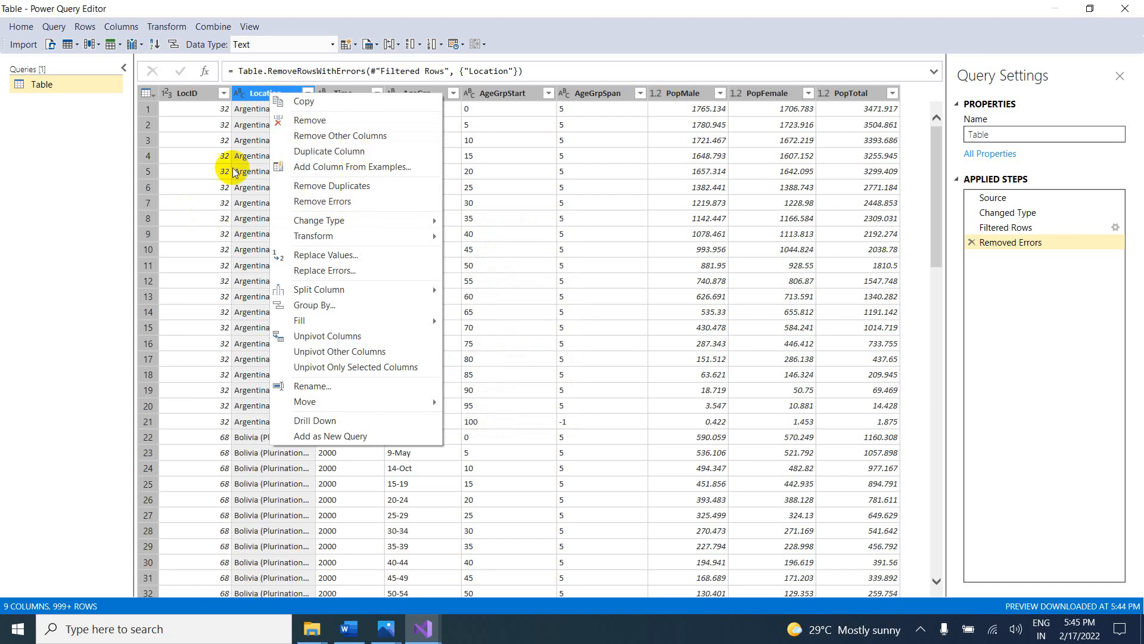
{"action": "left_click", "coordinate": [89, 28]}
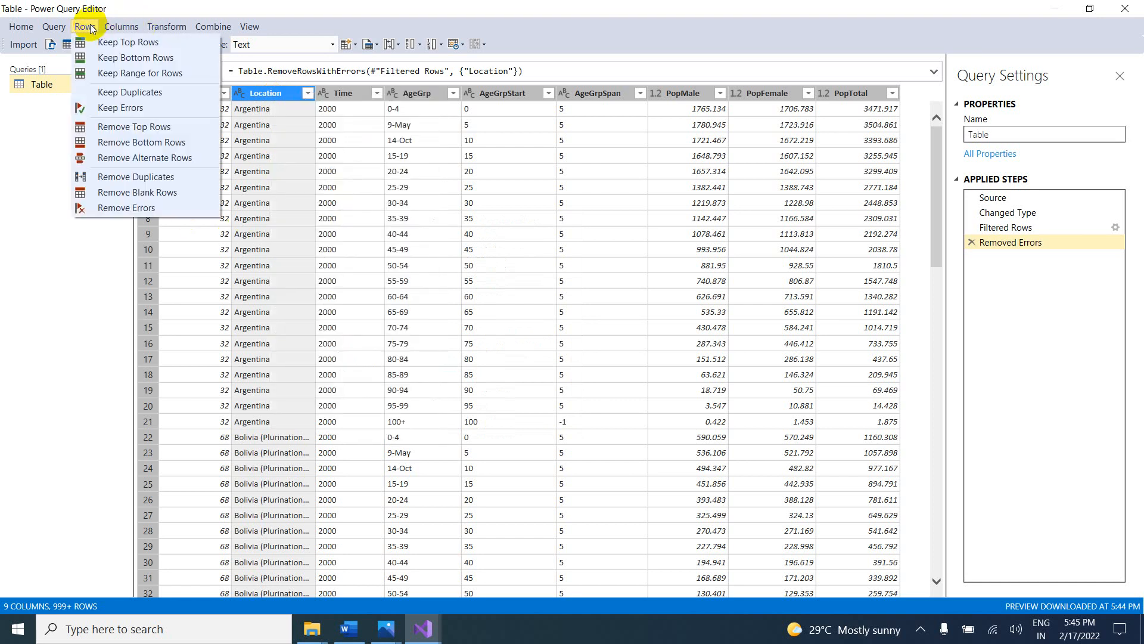
{"action": "left_click", "coordinate": [127, 43]}
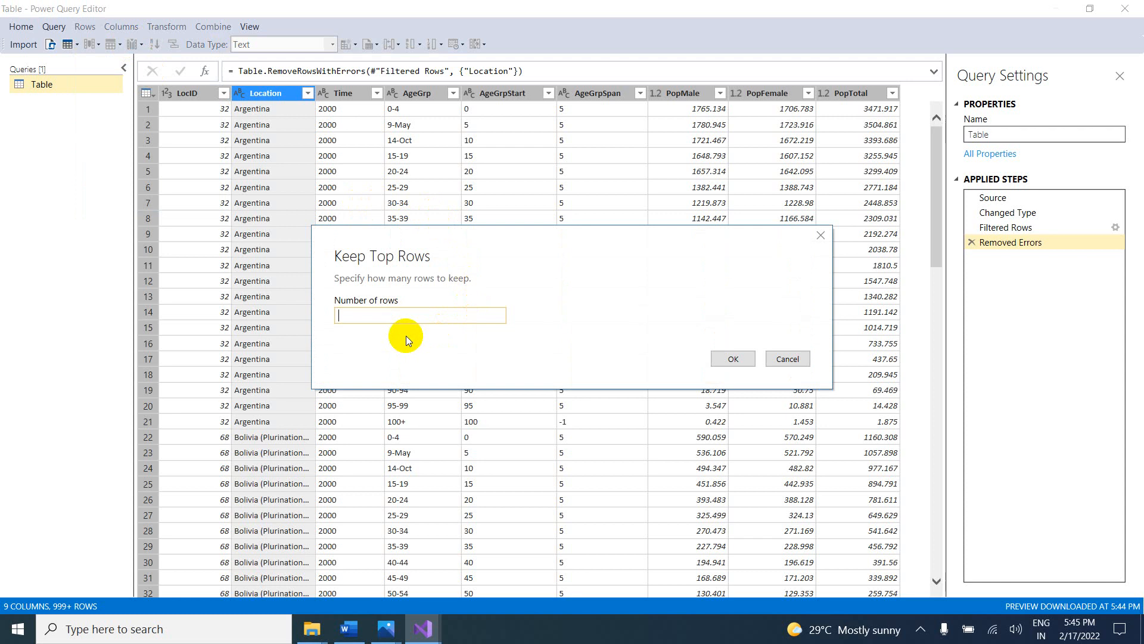
{"action": "type", "text": "100"}
{"action": "left_click", "coordinate": [724, 358]}
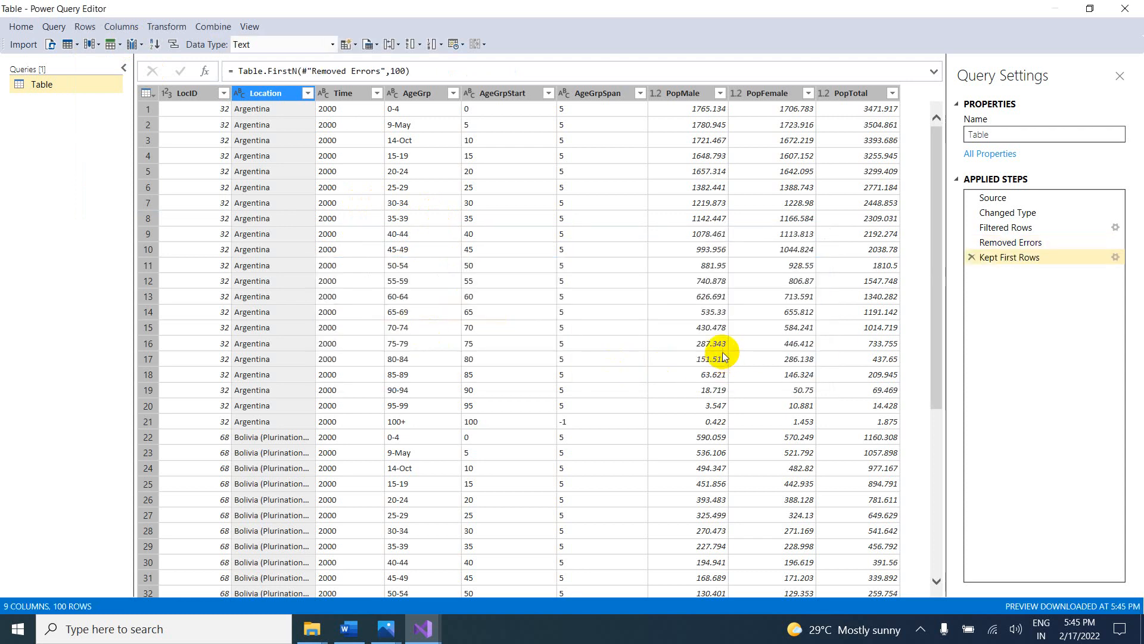
{"action": "left_click", "coordinate": [1008, 259]}
{"action": "double_click", "coordinate": [1007, 258]}
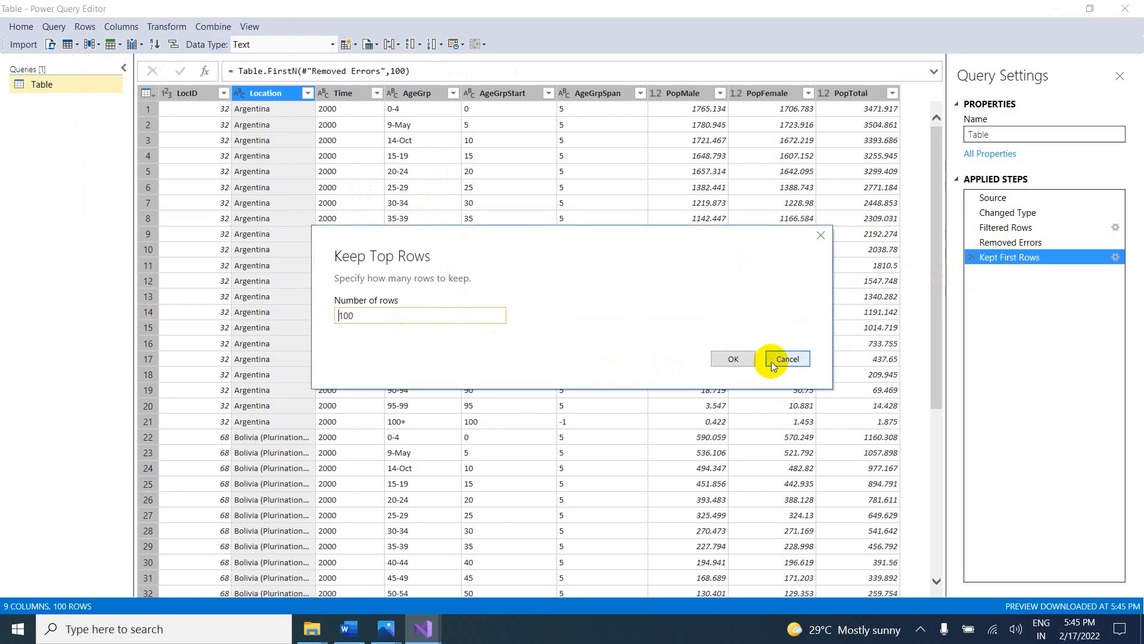
{"action": "left_click", "coordinate": [771, 362]}
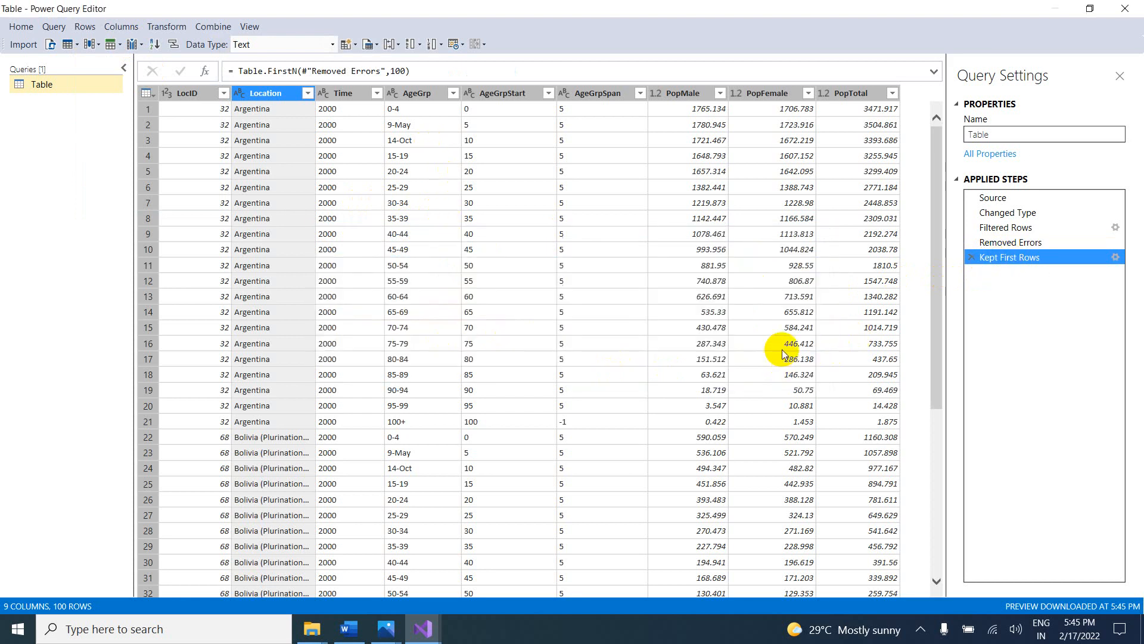
Step: Keep only the bottom 100 rows of the table
{"action": "left_click", "coordinate": [85, 27]}
{"action": "left_click", "coordinate": [100, 60]}
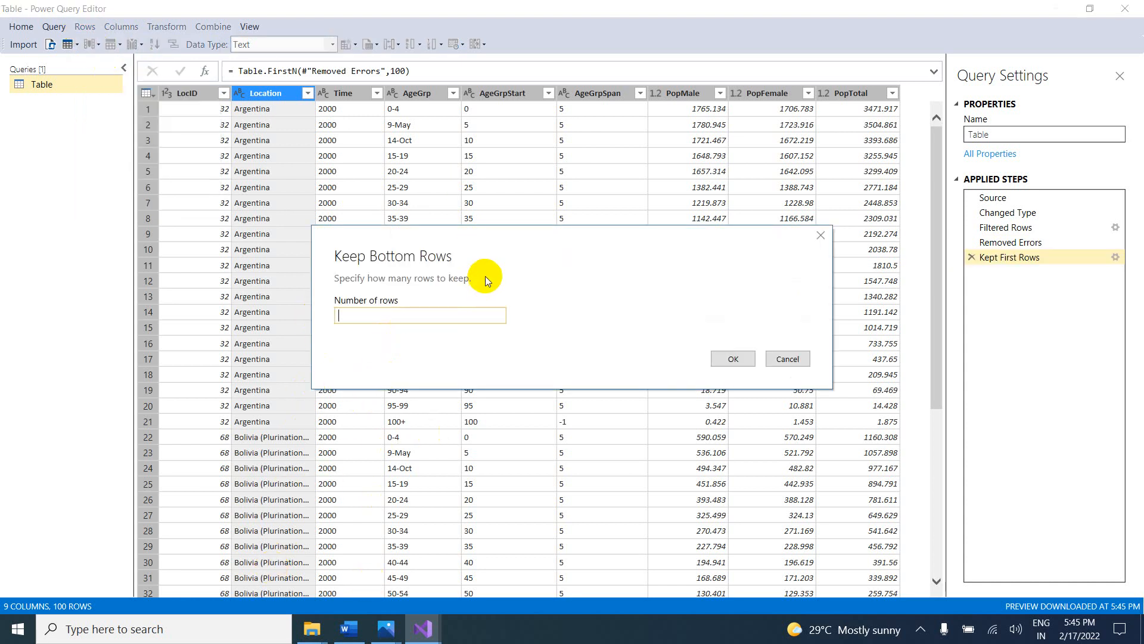
{"action": "type", "text": "100"}
{"action": "left_click", "coordinate": [739, 359]}
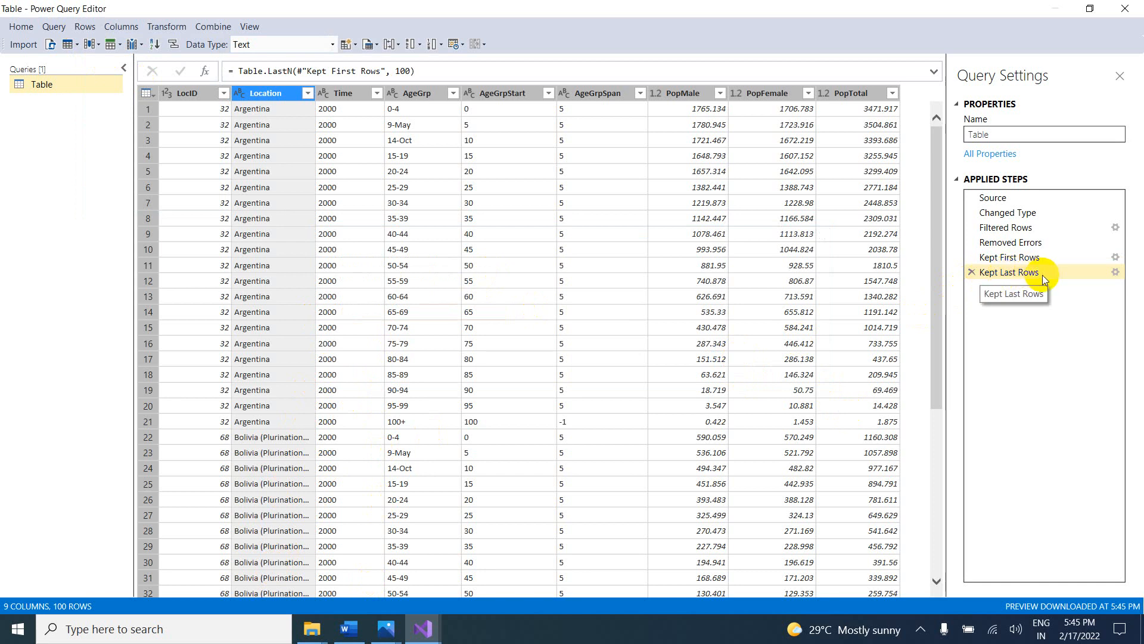
Step: Keep a range of rows with first row 50 and number of rows 75, and look through the kept rows
{"action": "left_click", "coordinate": [76, 27]}
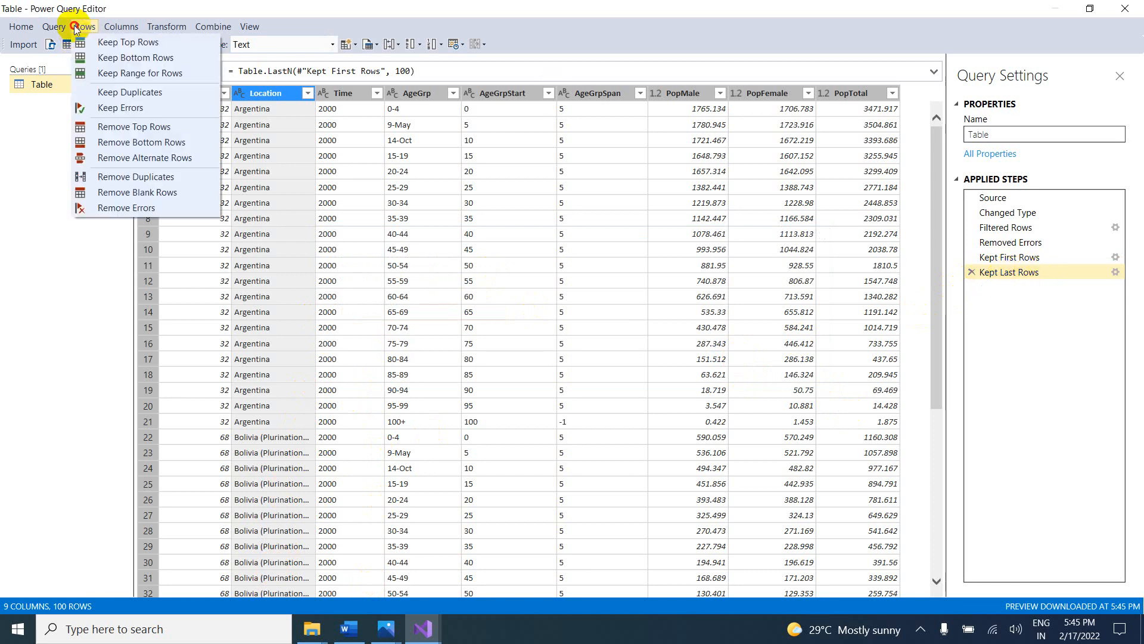
{"action": "left_click", "coordinate": [121, 72]}
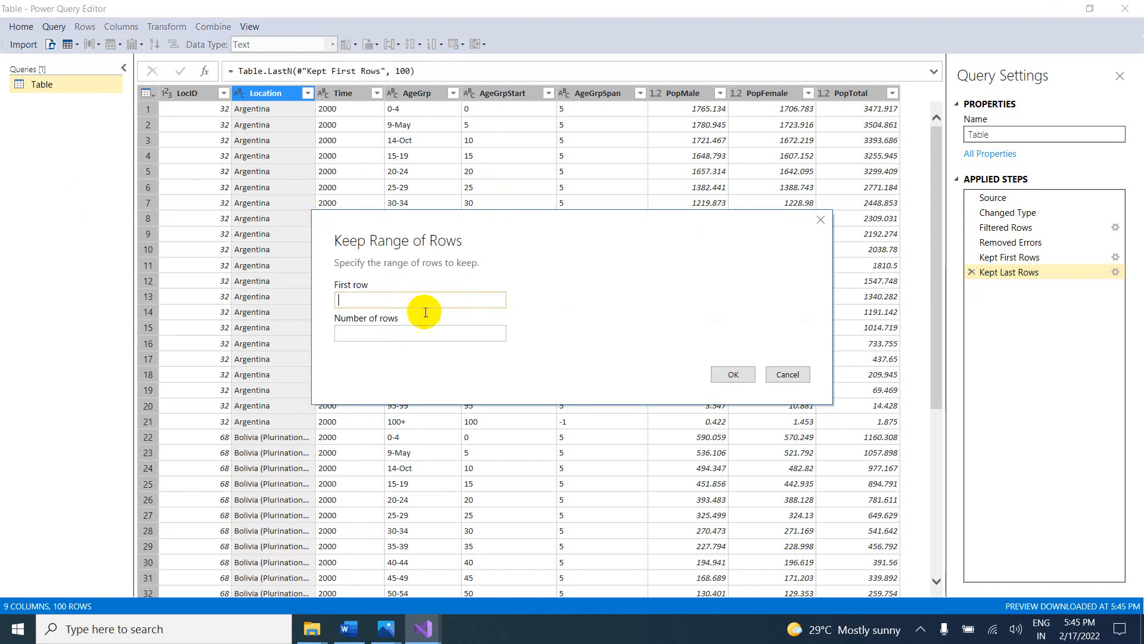
{"action": "type", "text": "50"}
{"action": "left_click", "coordinate": [380, 331]}
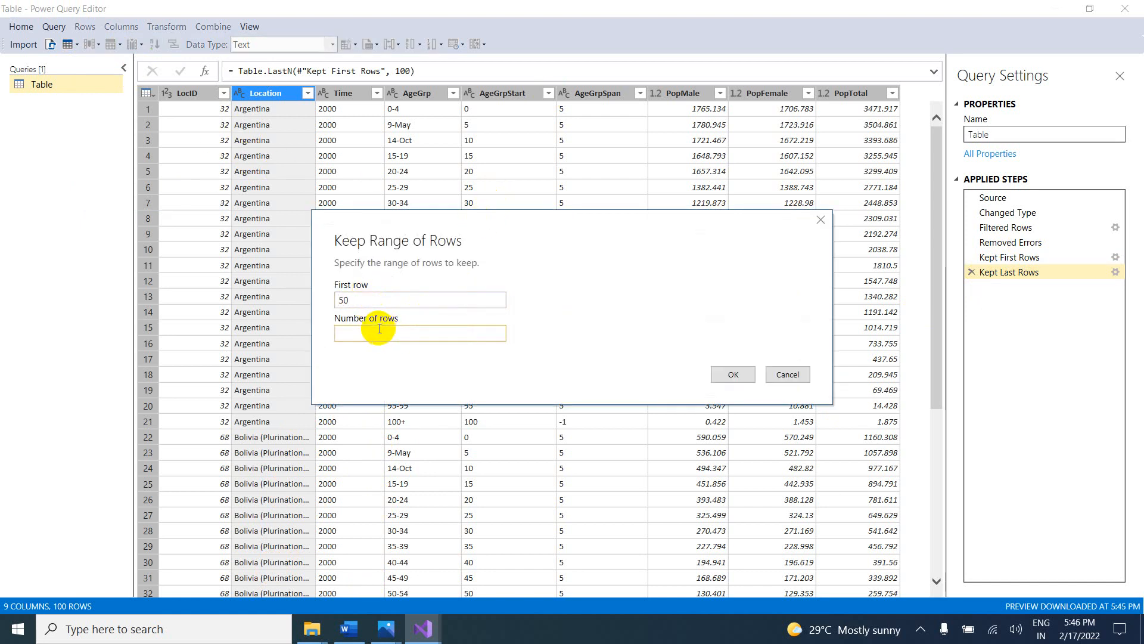
{"action": "type", "text": "75"}
{"action": "left_click", "coordinate": [732, 372]}
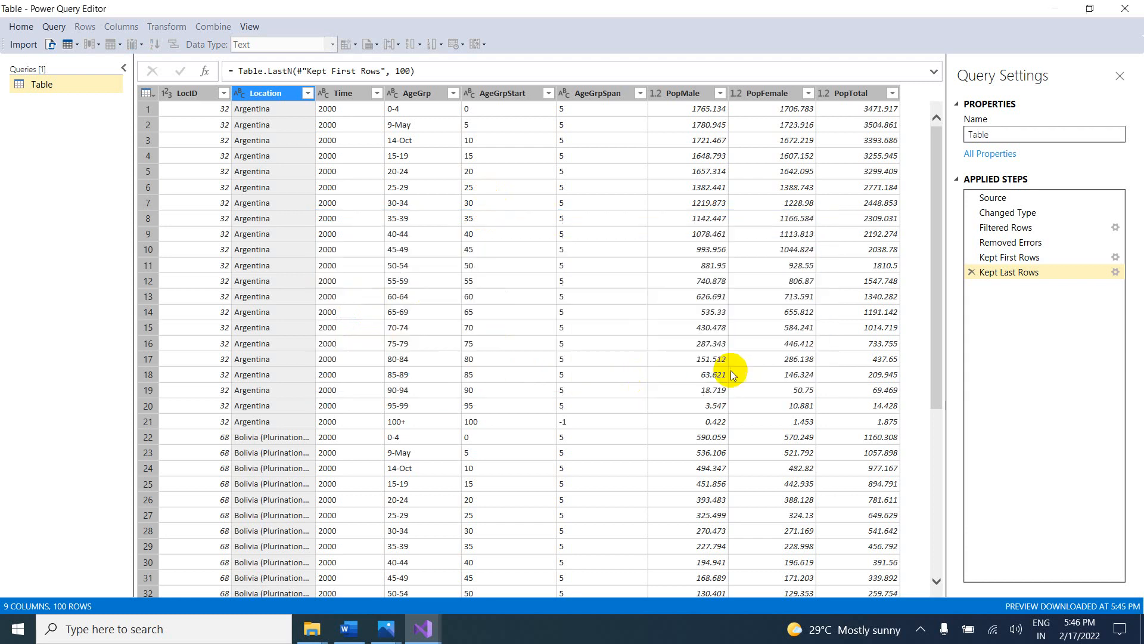
{"action": "scroll", "coordinate": [771, 269], "scroll_direction": "down", "scroll_amount": 4}
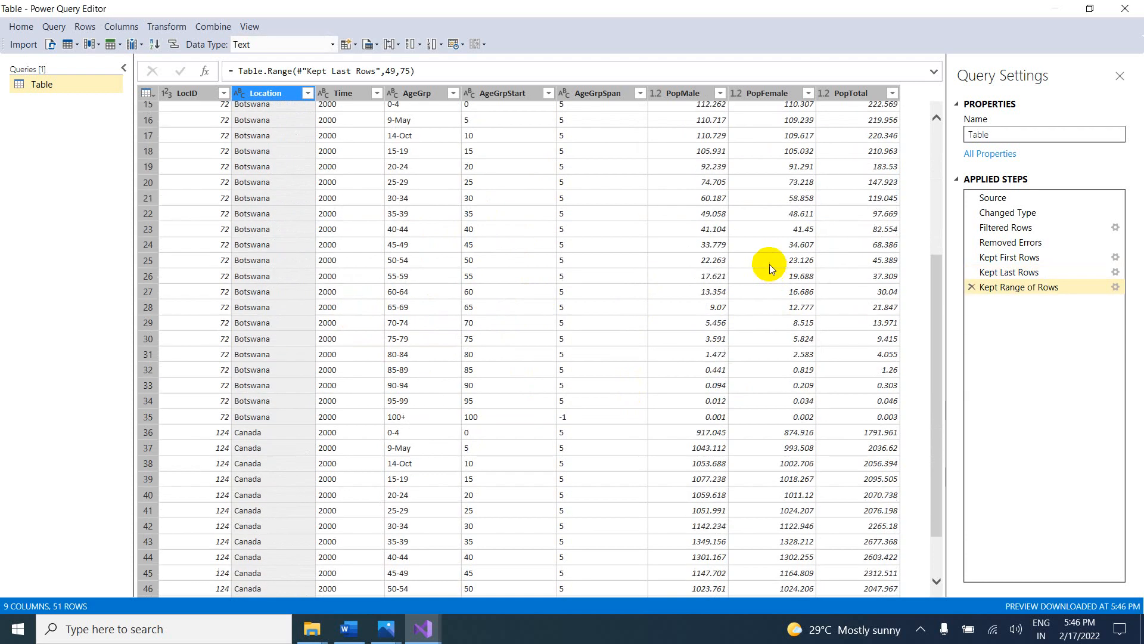
{"action": "scroll", "coordinate": [453, 195], "scroll_direction": "up", "scroll_amount": 4}
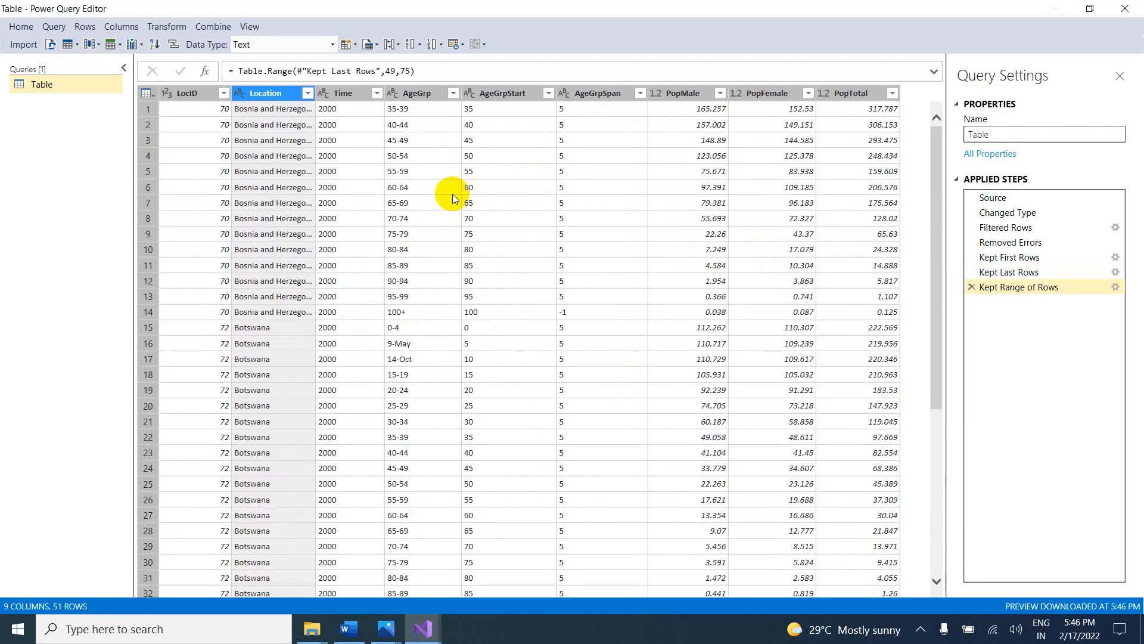
Step: Delete the applied steps Kept Range of Rows, Kept Last Rows and Kept First Rows
{"action": "left_click", "coordinate": [971, 288]}
{"action": "left_click", "coordinate": [970, 273]}
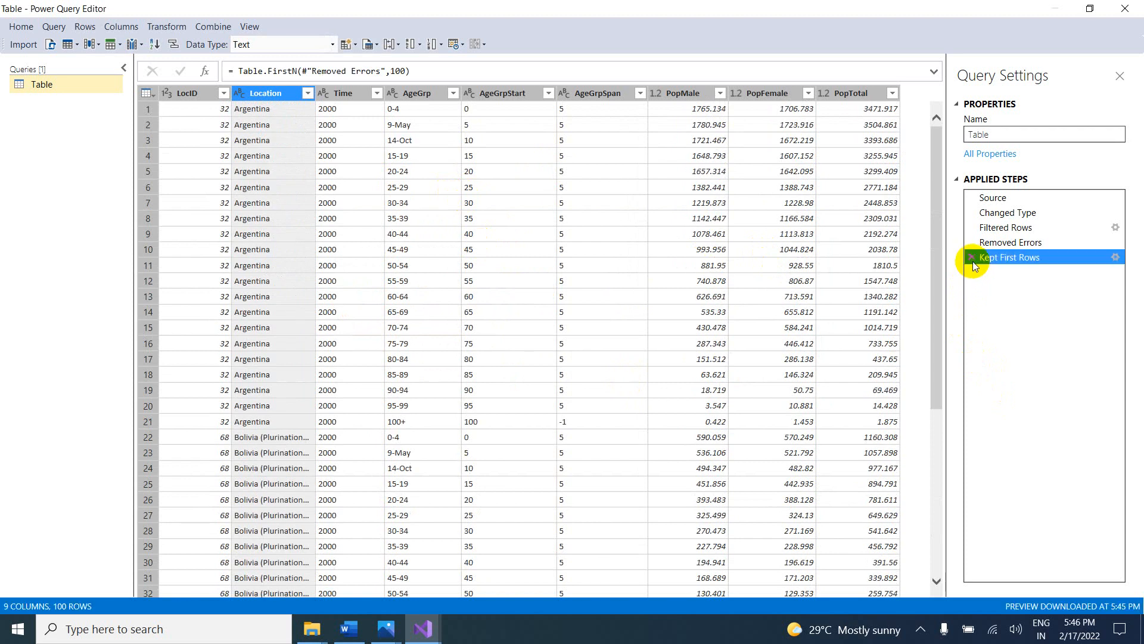
{"action": "left_click", "coordinate": [972, 258]}
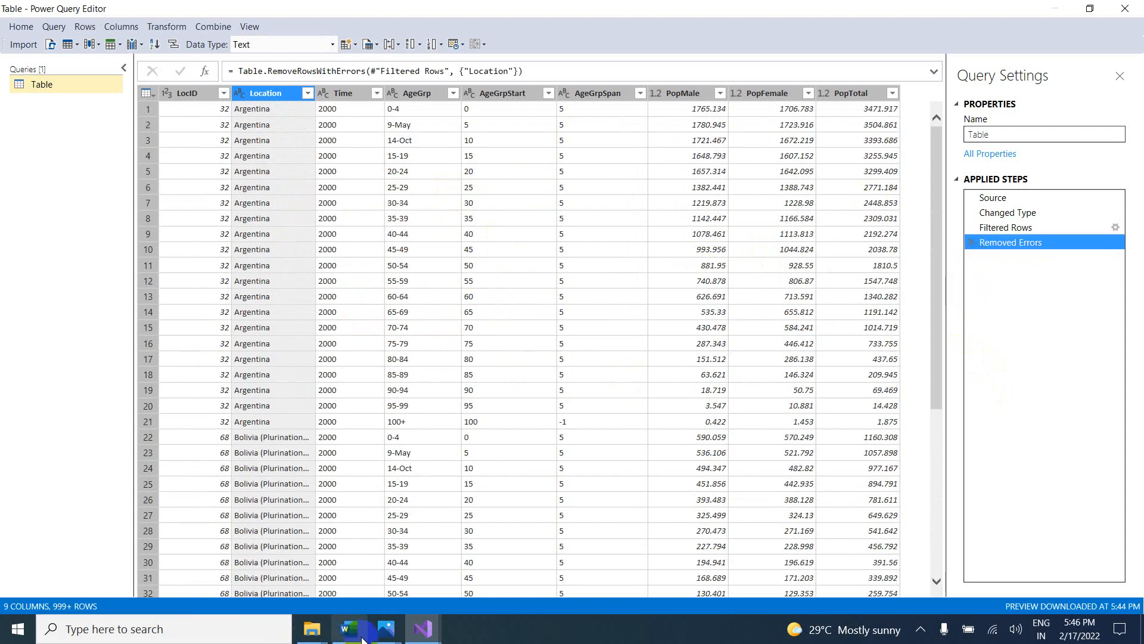
Step: Try removing the top 100 rows, and delete the applied steps Removed Top Rows and Removed Errors
{"action": "left_click", "coordinate": [85, 36]}
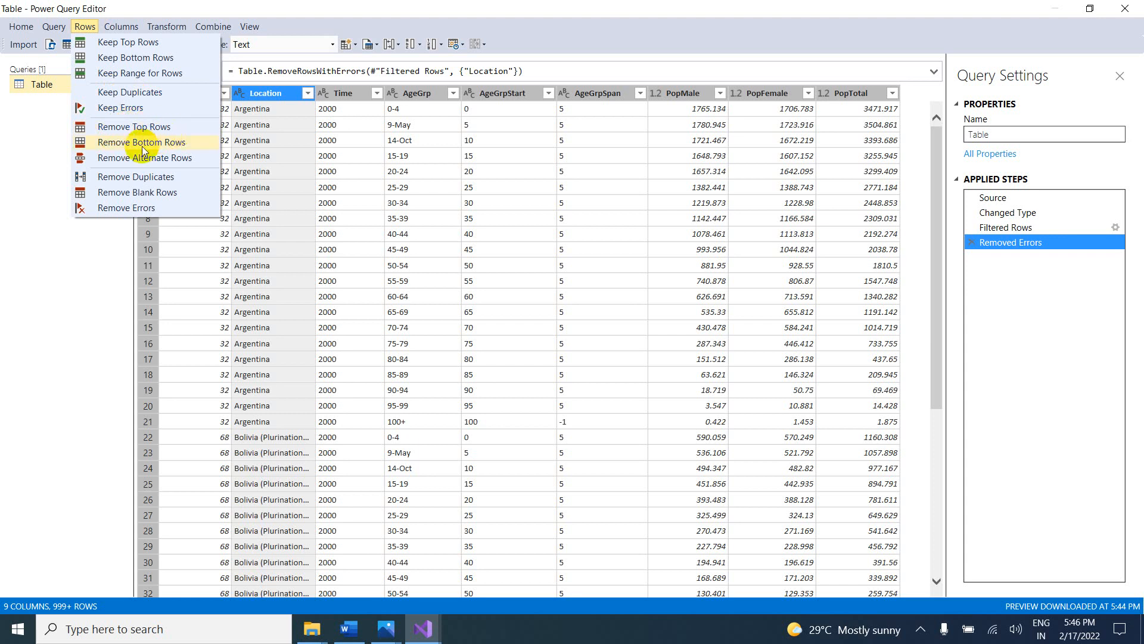
{"action": "left_click", "coordinate": [145, 31]}
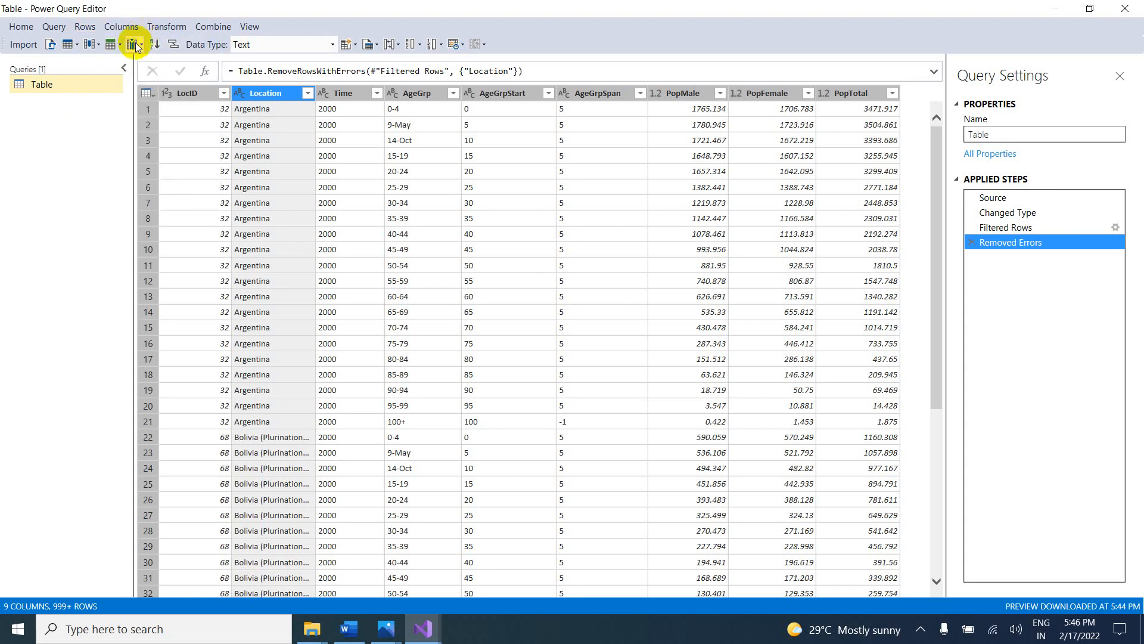
{"action": "left_click", "coordinate": [86, 28]}
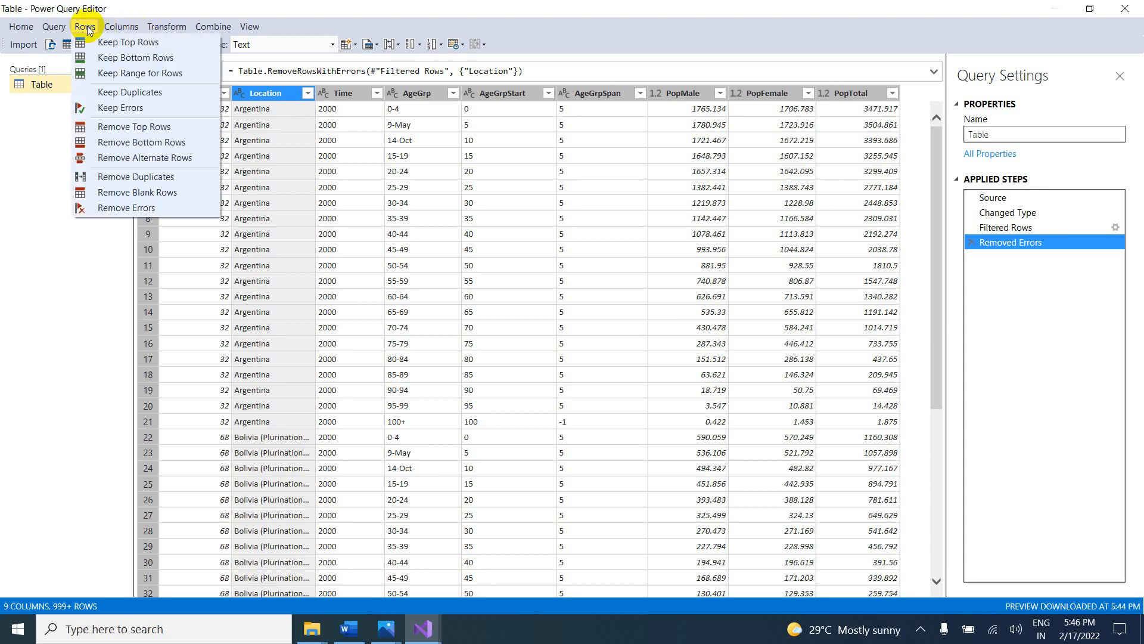
{"action": "left_click", "coordinate": [105, 129]}
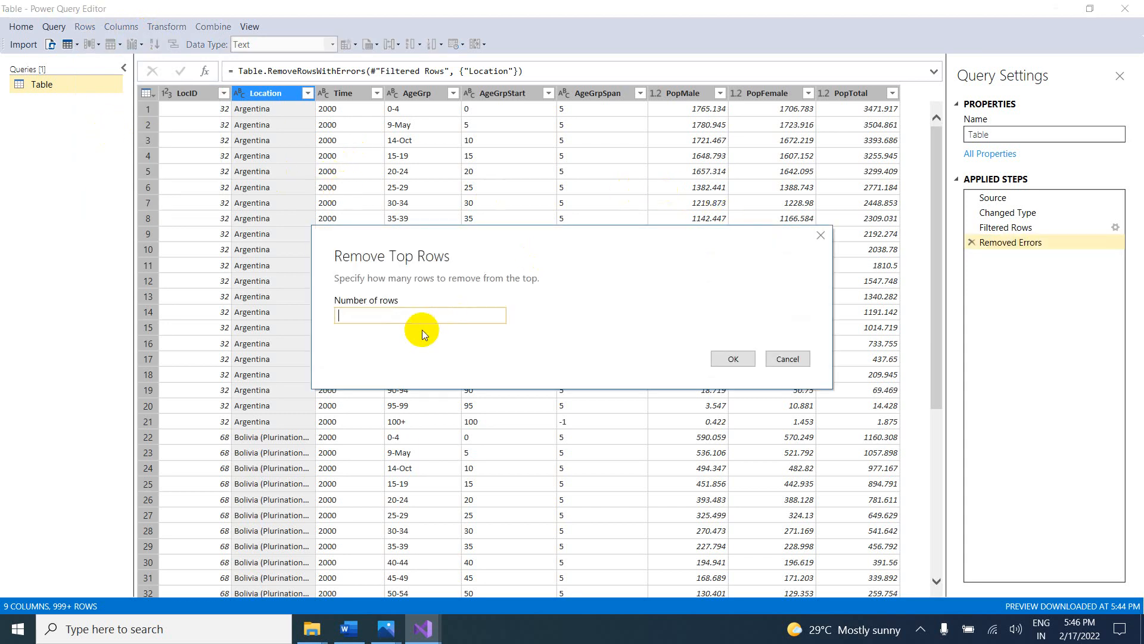
{"action": "type", "text": "100"}
{"action": "left_click", "coordinate": [728, 358]}
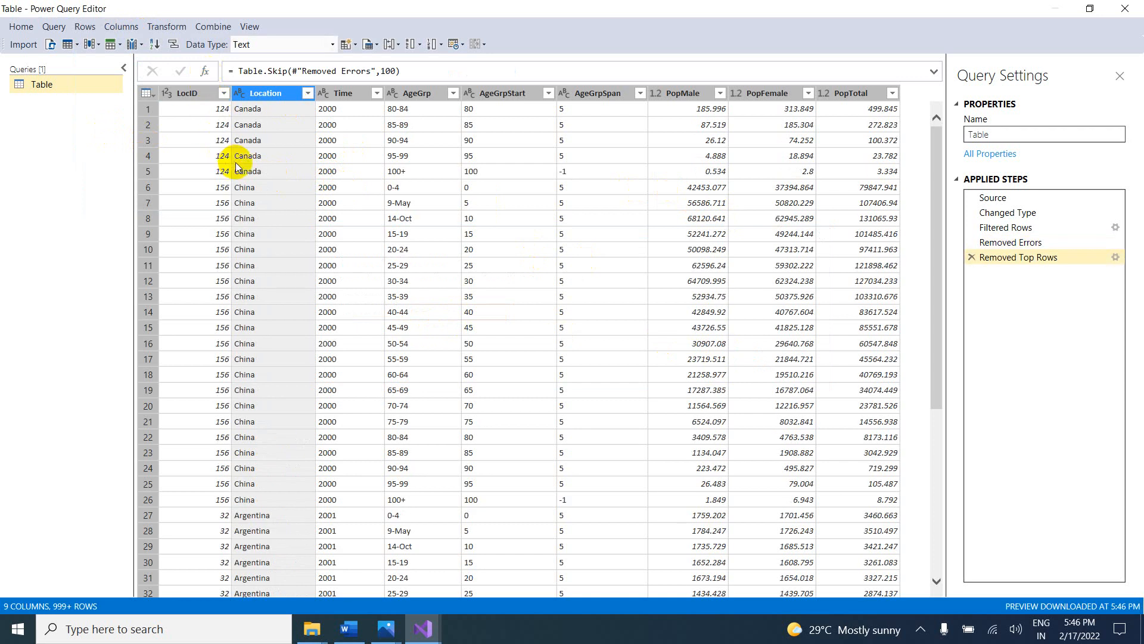
{"action": "left_click", "coordinate": [972, 257]}
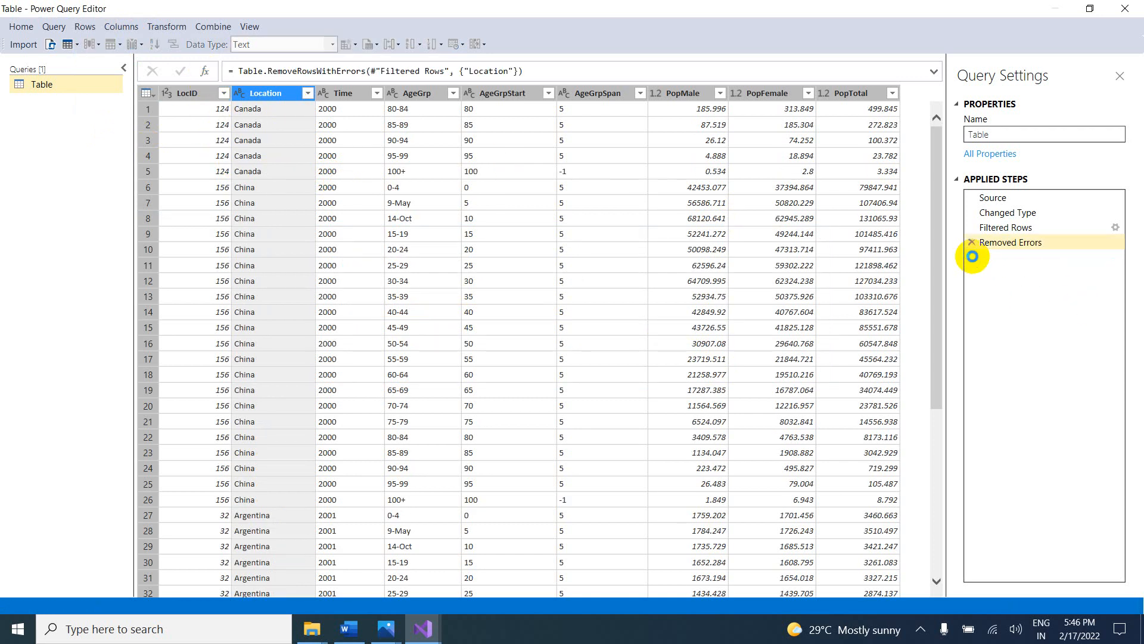
{"action": "left_click", "coordinate": [971, 242]}
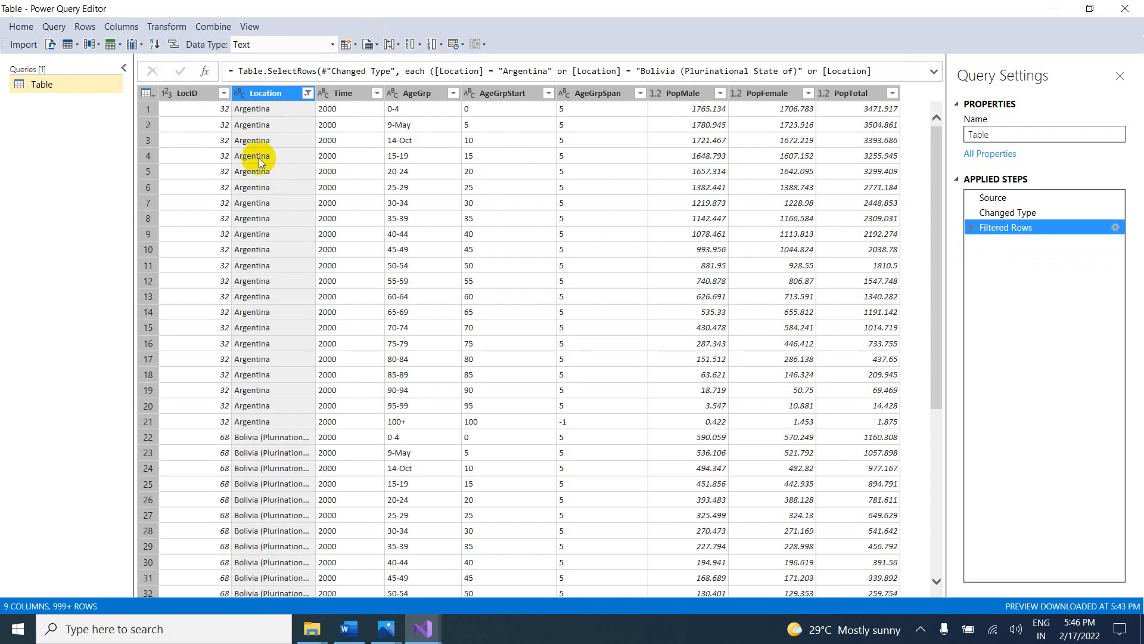
Step: Remove duplicate rows based on the Location column using the row operations
{"action": "left_click", "coordinate": [85, 27]}
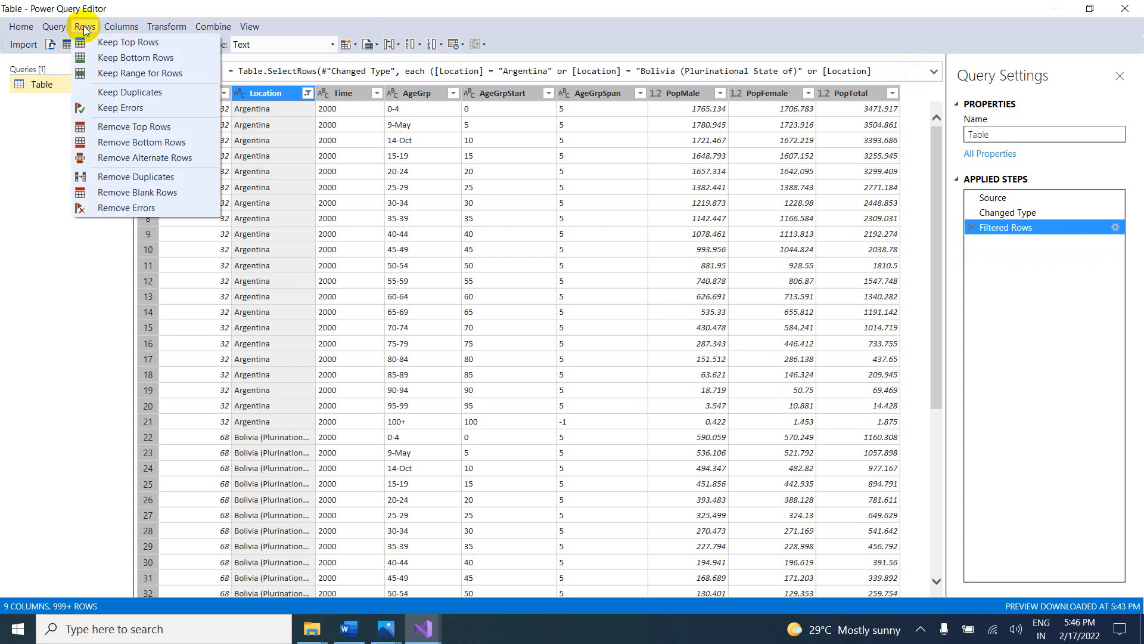
{"action": "left_click", "coordinate": [117, 180]}
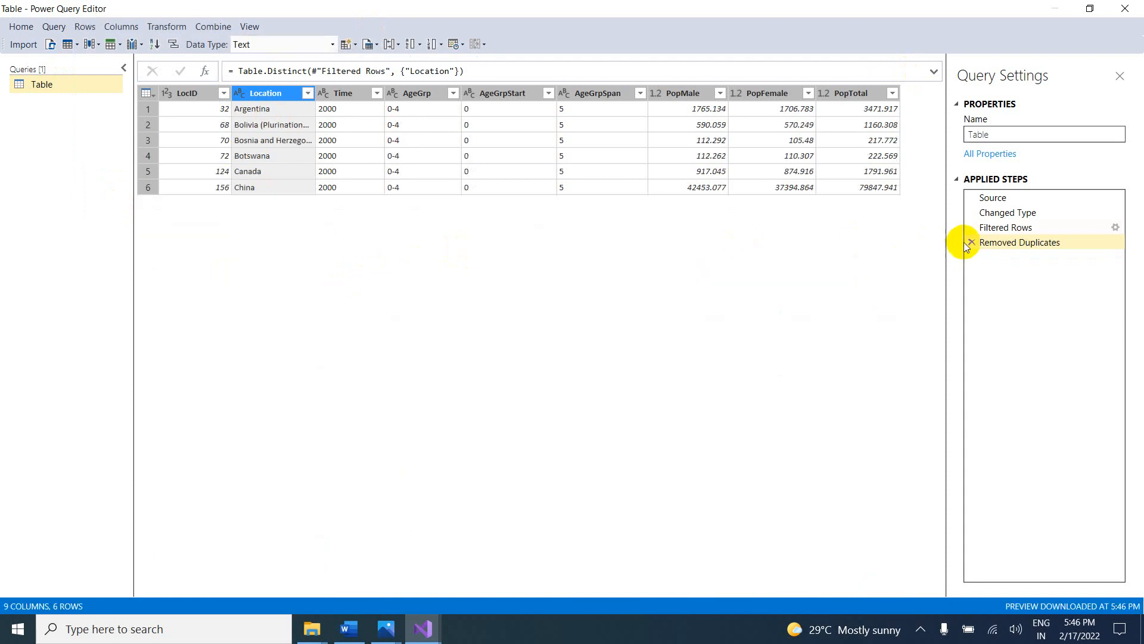
Step: Delete the Removed Duplicates applied step, and try removing blank rows before deleting the Removed Blank Rows step
{"action": "left_click", "coordinate": [969, 243]}
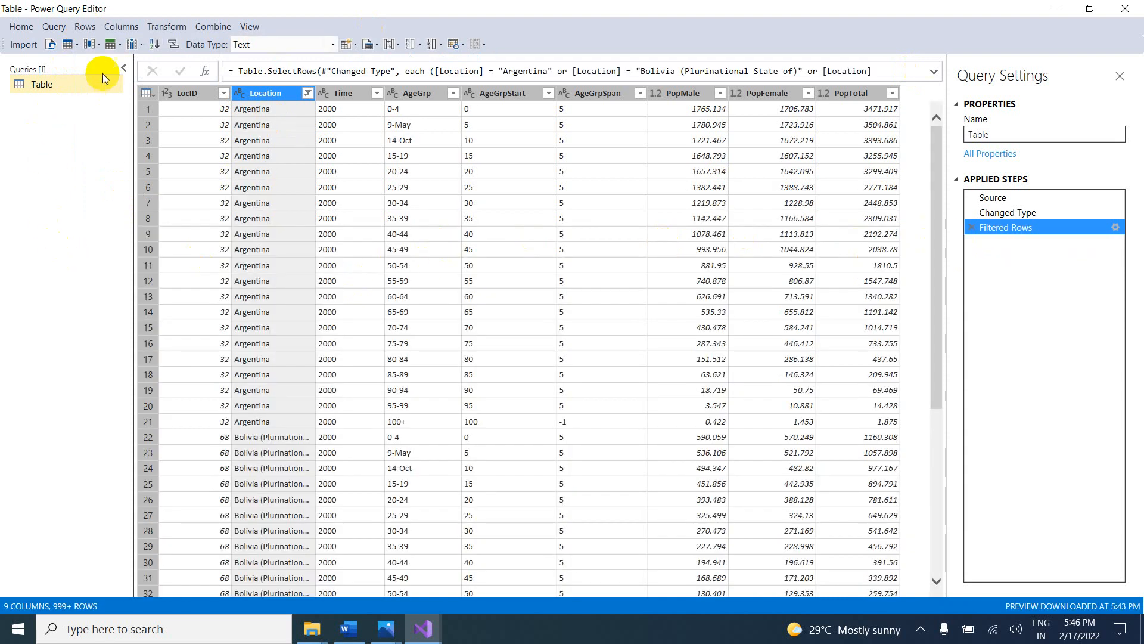
{"action": "left_click", "coordinate": [85, 26]}
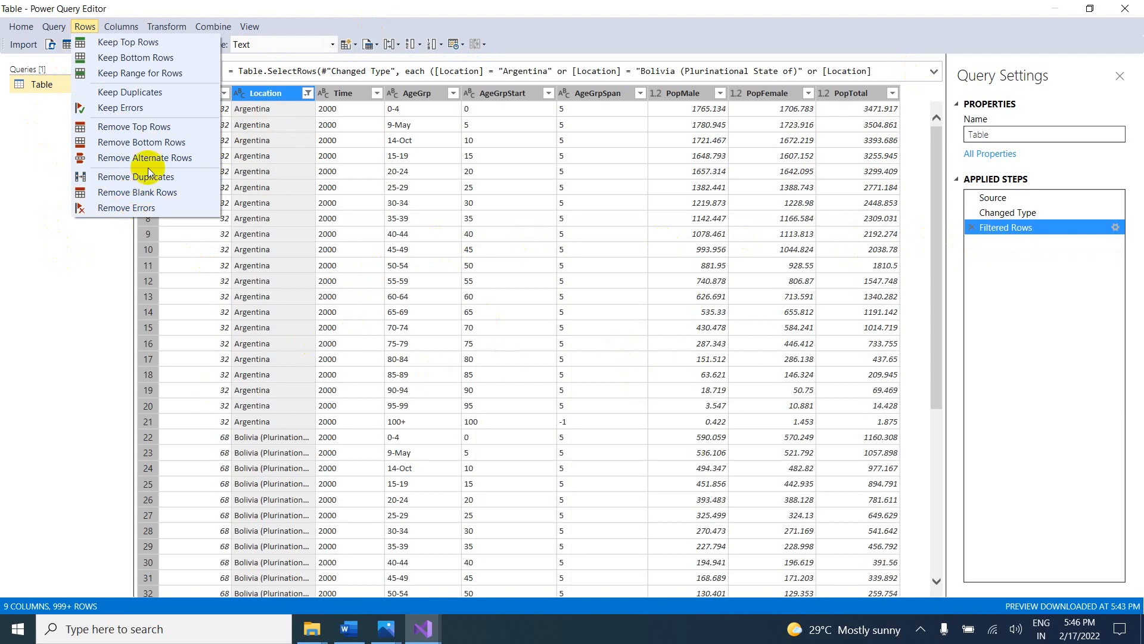
{"action": "left_click", "coordinate": [119, 192]}
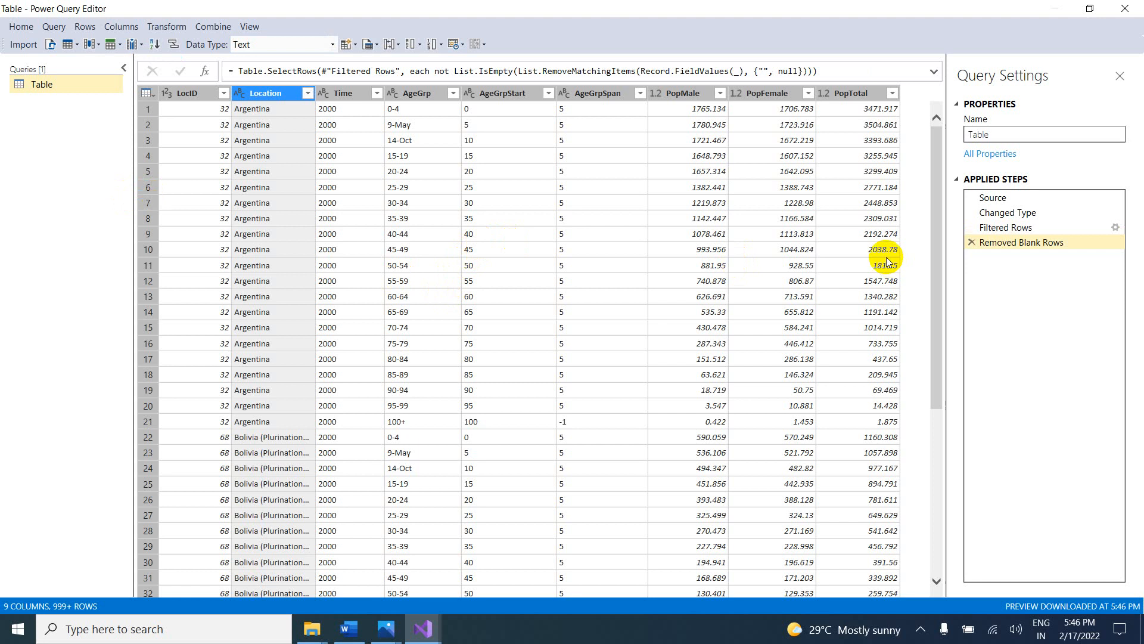
{"action": "left_click", "coordinate": [971, 242]}
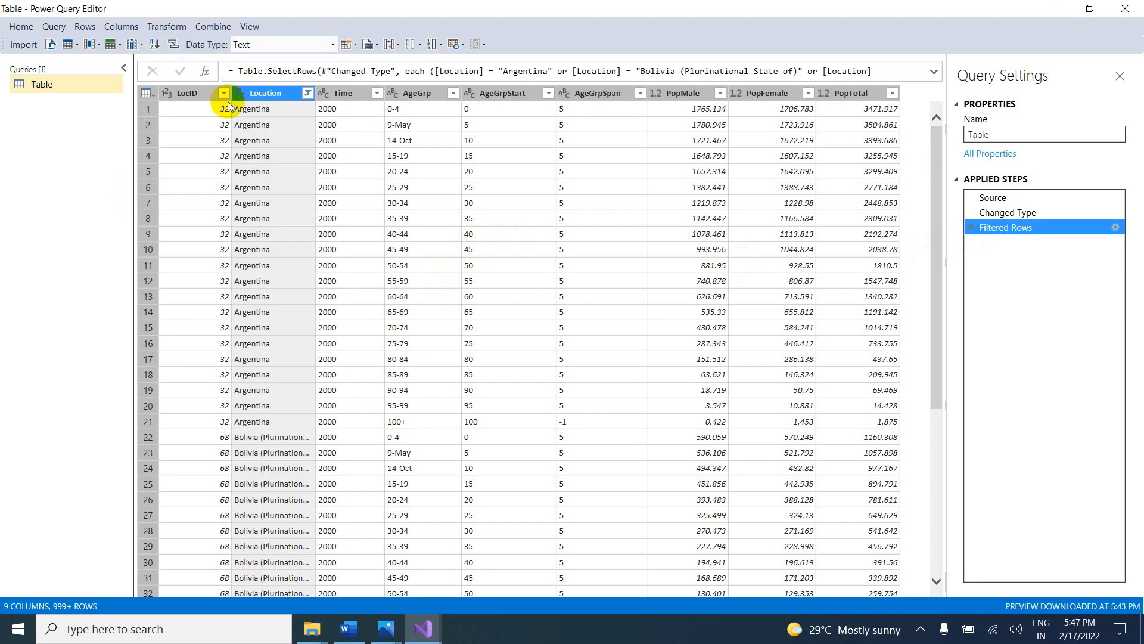
Step: Try removing rows with errors in the Location column, look through the rows, and delete the Removed Errors step
{"action": "left_click", "coordinate": [84, 26]}
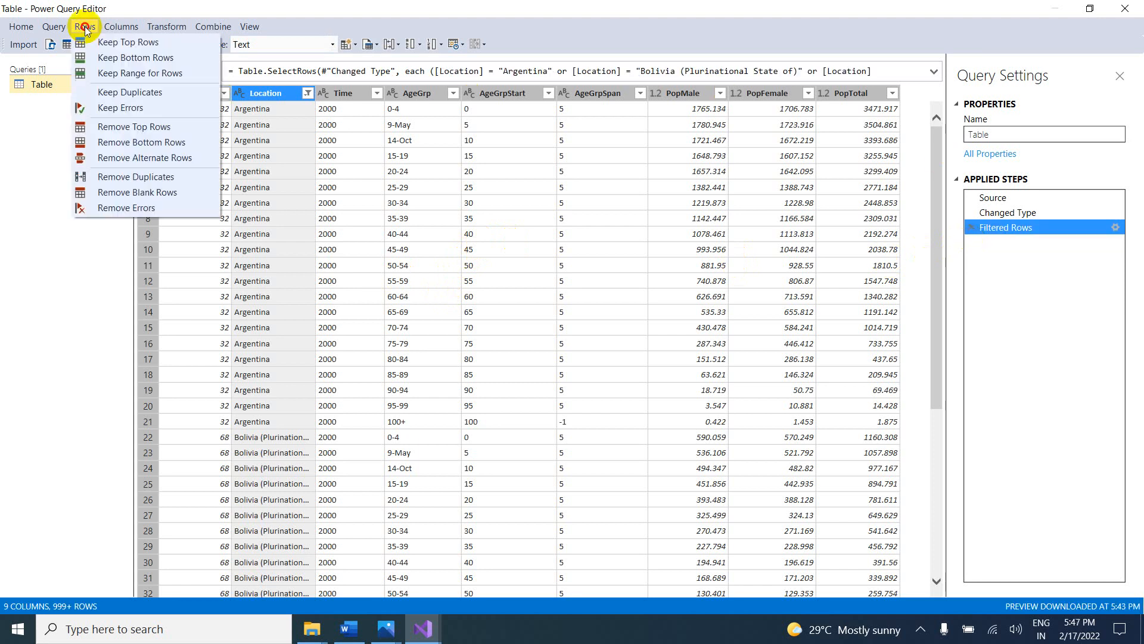
{"action": "left_click", "coordinate": [122, 208]}
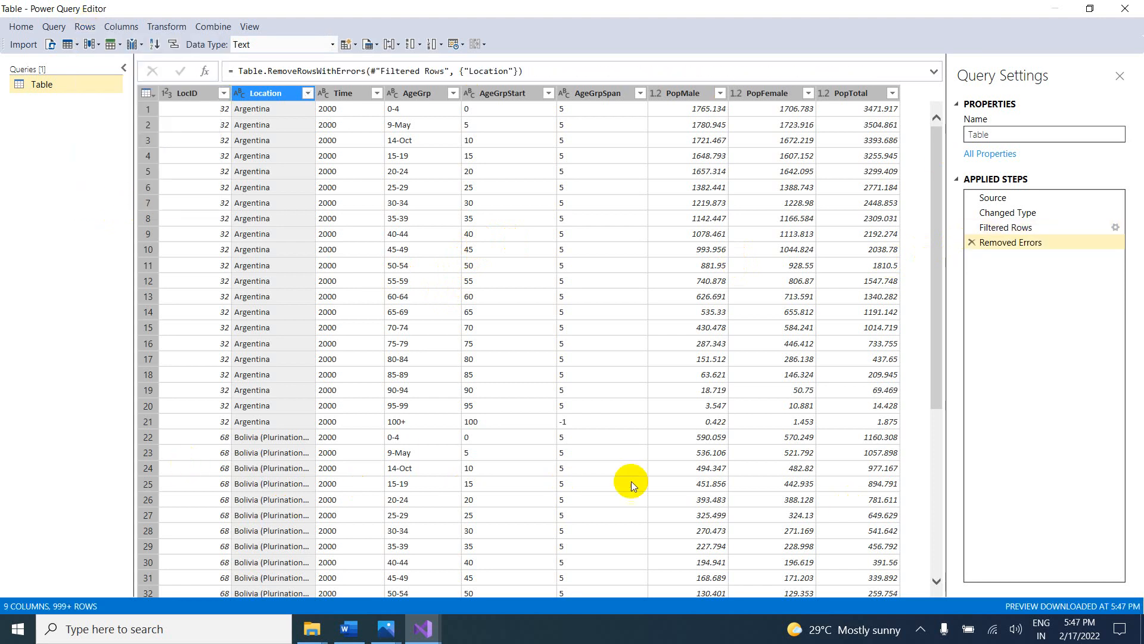
{"action": "scroll", "coordinate": [632, 422], "scroll_direction": "down", "scroll_amount": 6}
{"action": "scroll", "coordinate": [632, 421], "scroll_direction": "up", "scroll_amount": 6}
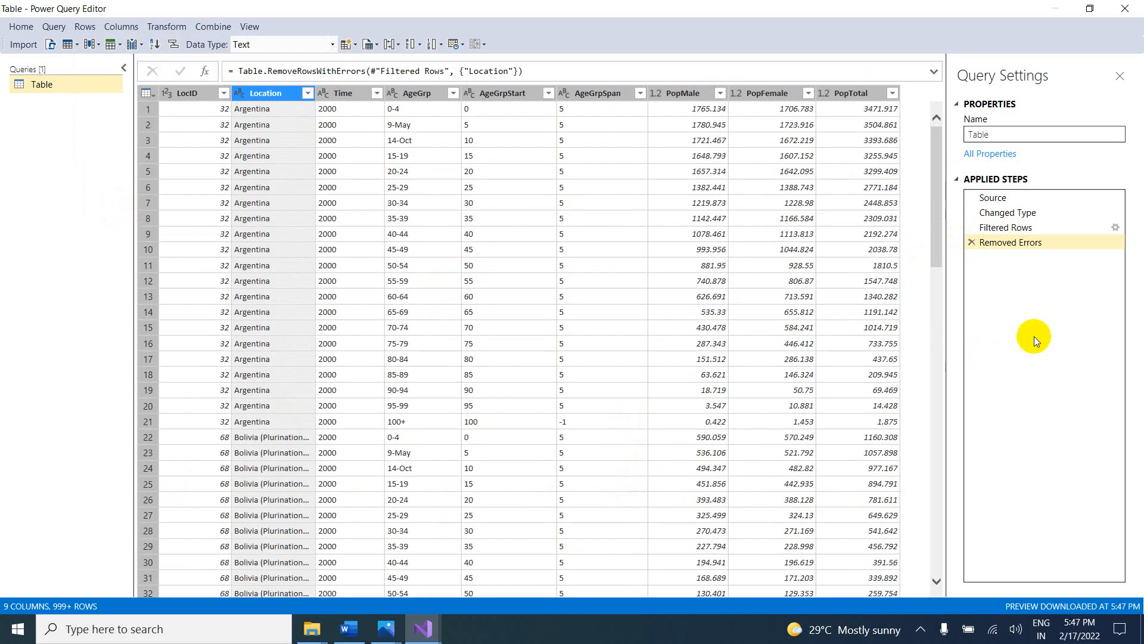
{"action": "left_click", "coordinate": [973, 242]}
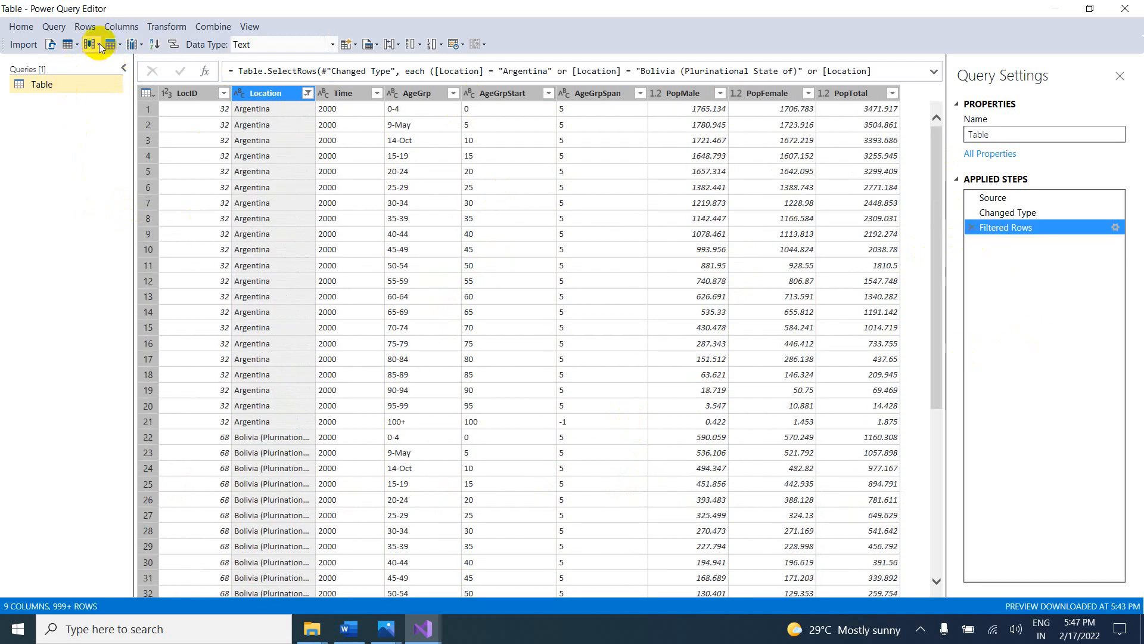
Step: Switch to the Class 08 document in Word, bold the Keep Rows topic, and return to the Power Query Editor
{"action": "left_click", "coordinate": [349, 629]}
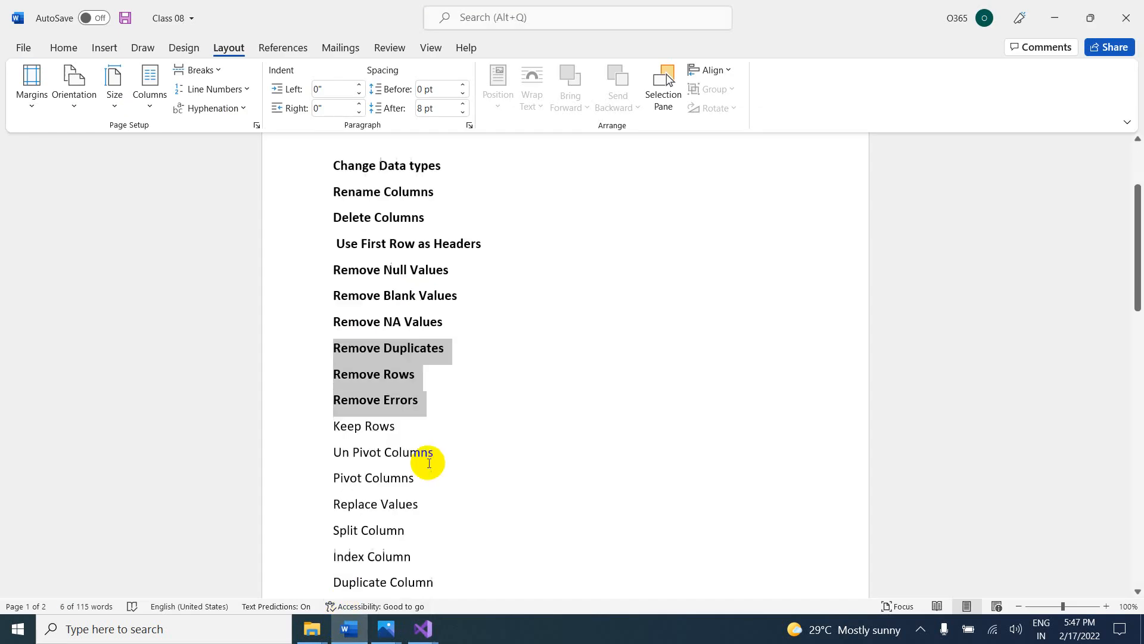
{"action": "scroll", "coordinate": [347, 320], "scroll_direction": "down", "scroll_amount": 2}
{"action": "left_click_drag", "start_coordinate": [327, 314], "coordinate": [401, 315]}
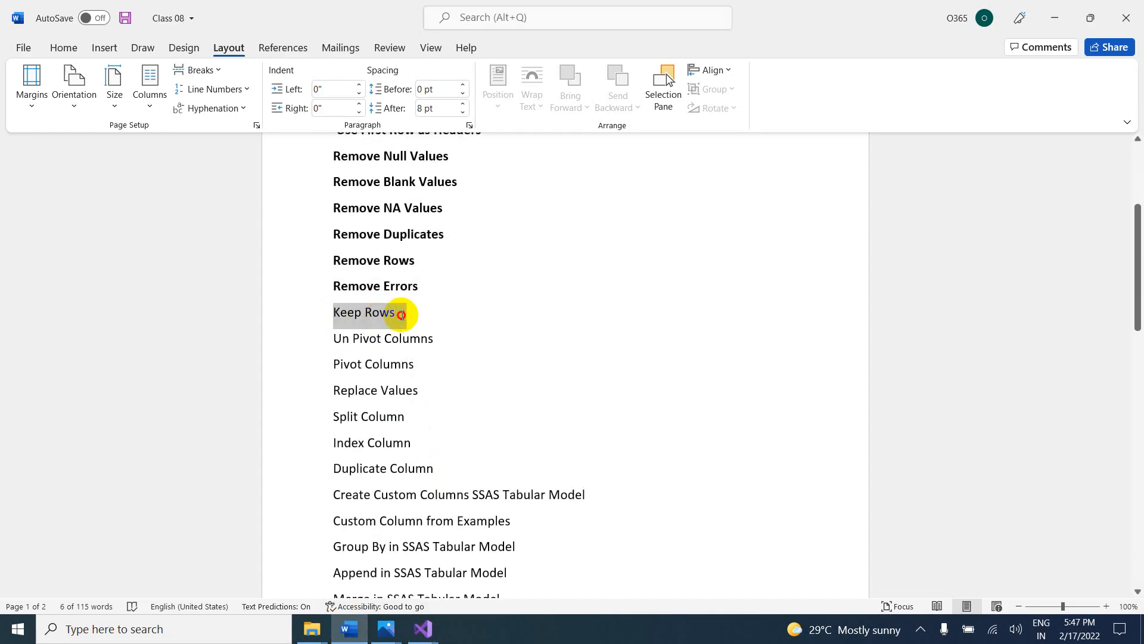
{"action": "key", "text": "ctrl+b"}
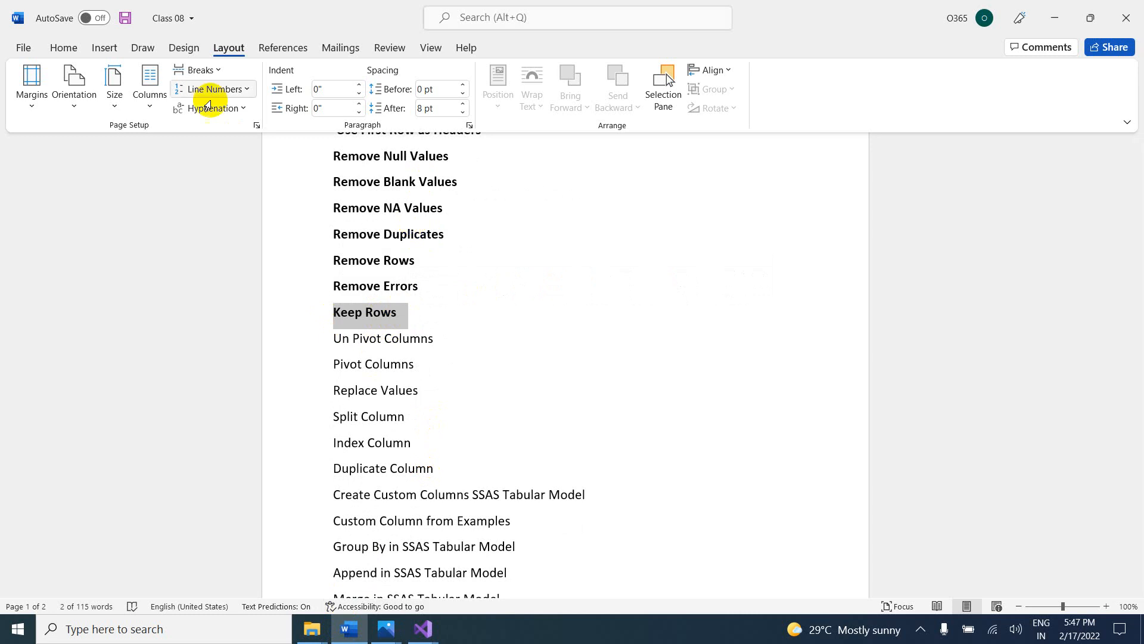
{"action": "left_click", "coordinate": [490, 326]}
{"action": "left_click_drag", "start_coordinate": [330, 338], "coordinate": [427, 367]}
{"action": "key", "text": "alt+Tab"}
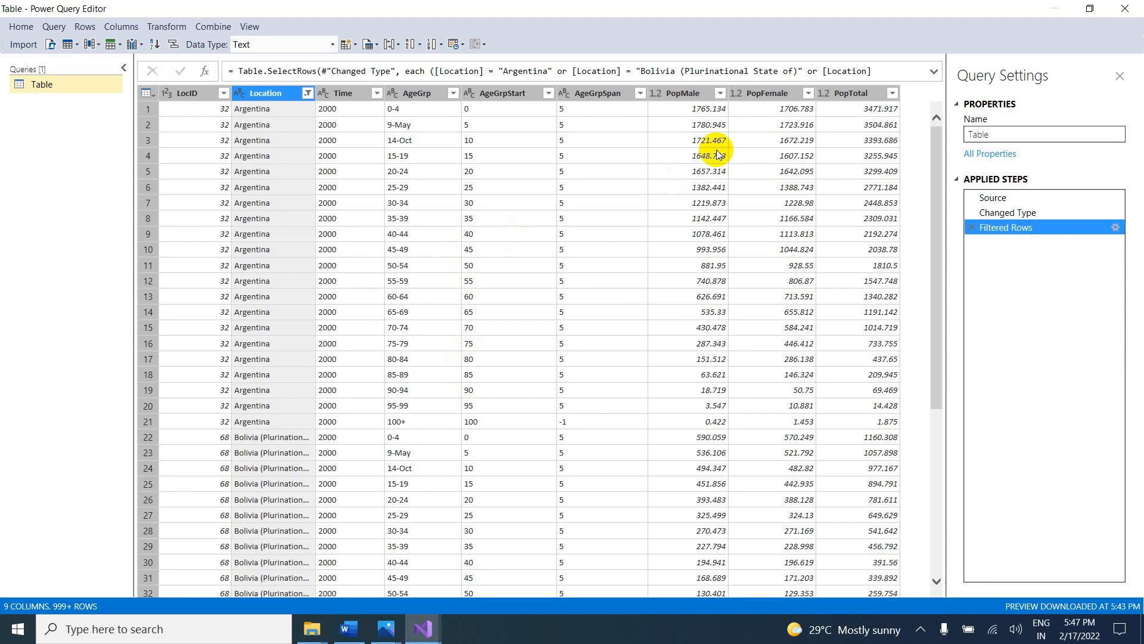
Step: Try unpivoting the PopMale, PopFemale and PopTotal columns, and delete the Unpivoted Columns step
{"action": "left_click", "coordinate": [689, 94]}
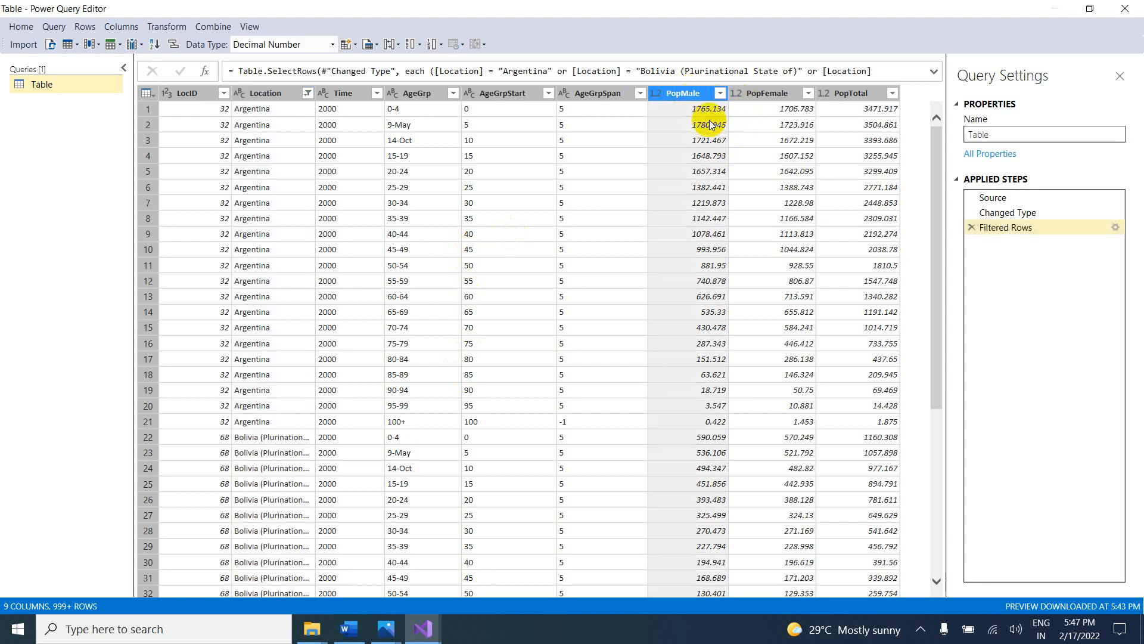
{"action": "left_click", "coordinate": [752, 96], "text": "ctrl"}
{"action": "left_click", "coordinate": [852, 94], "text": "ctrl"}
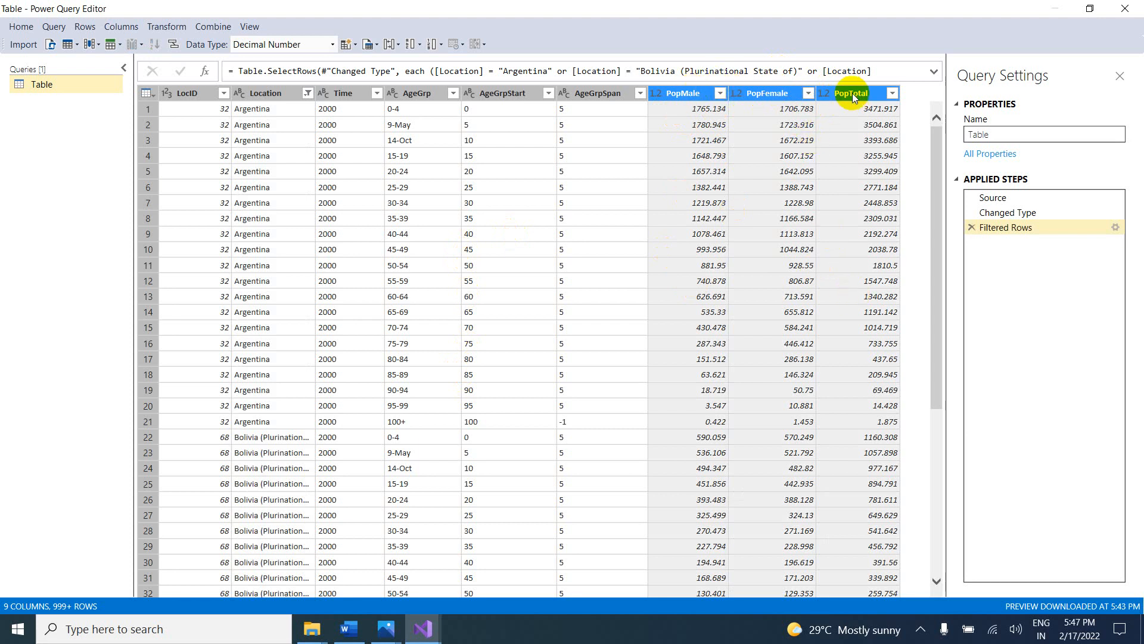
{"action": "right_click", "coordinate": [695, 97]}
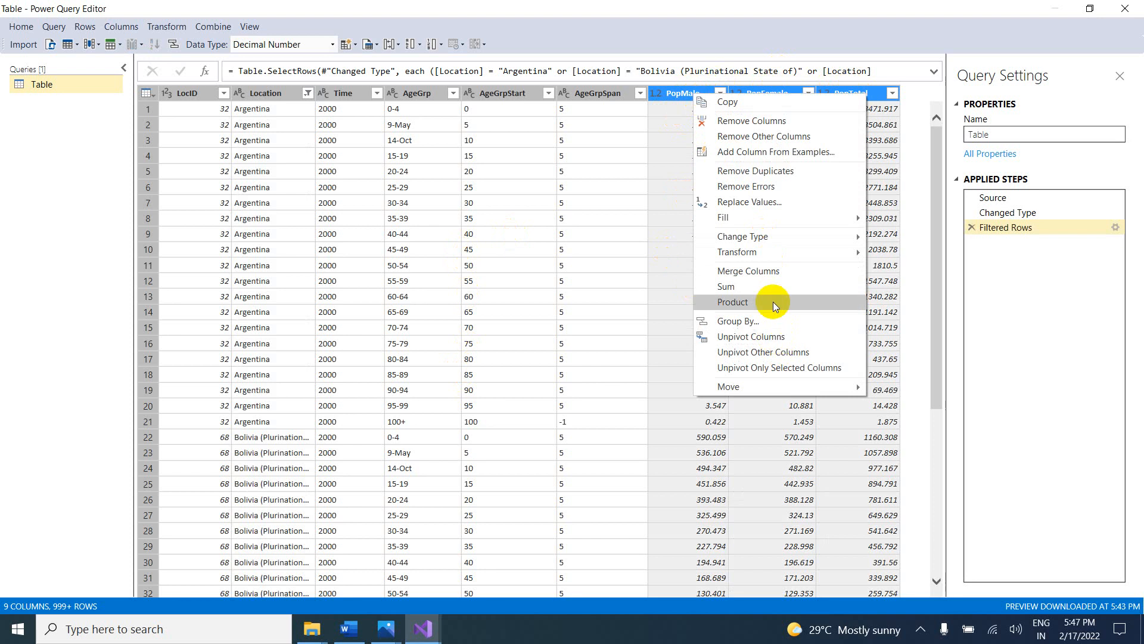
{"action": "left_click", "coordinate": [788, 336]}
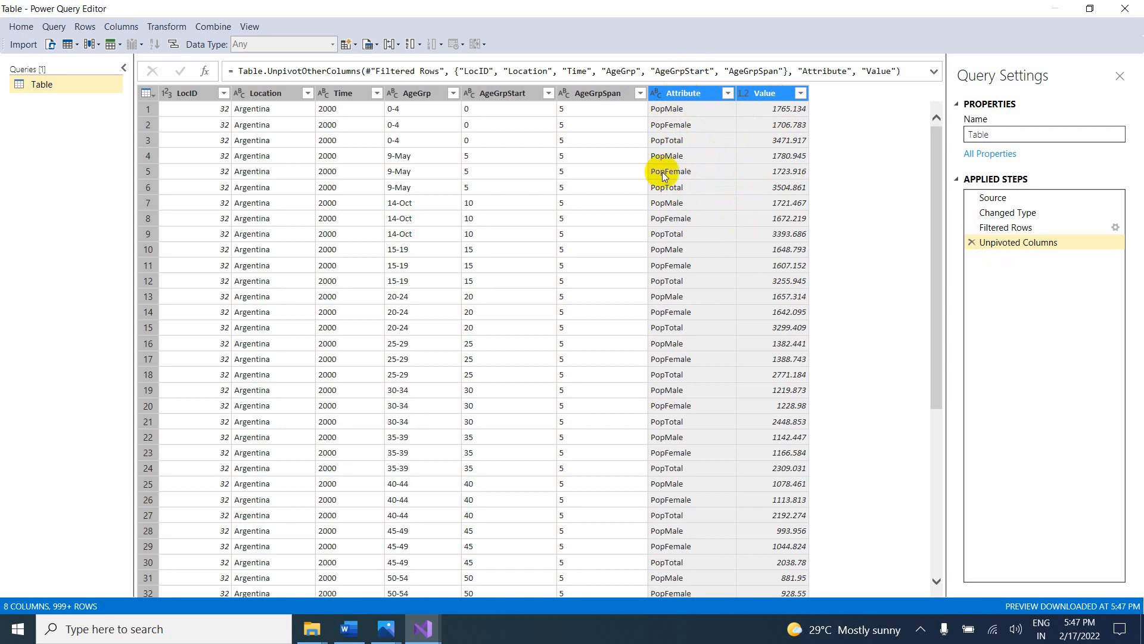
{"action": "left_click", "coordinate": [972, 243]}
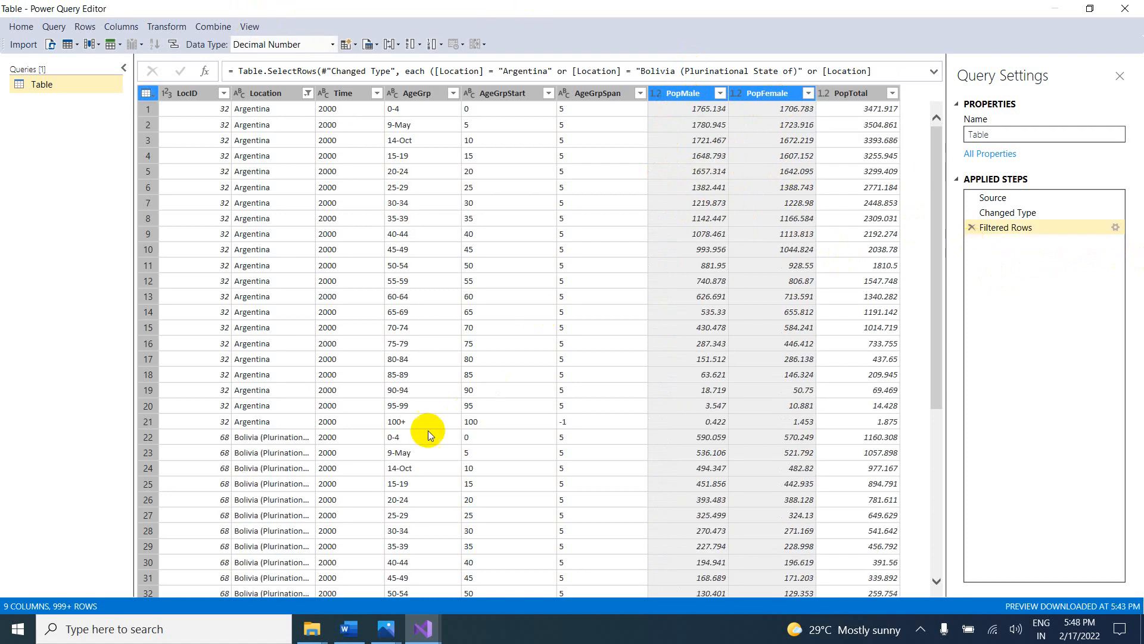
Step: Switch to the Word topic list, bold Un Pivot Columns and Pivot Columns, select Replace Values, and return to the Power Query Editor
{"action": "left_click", "coordinate": [349, 629]}
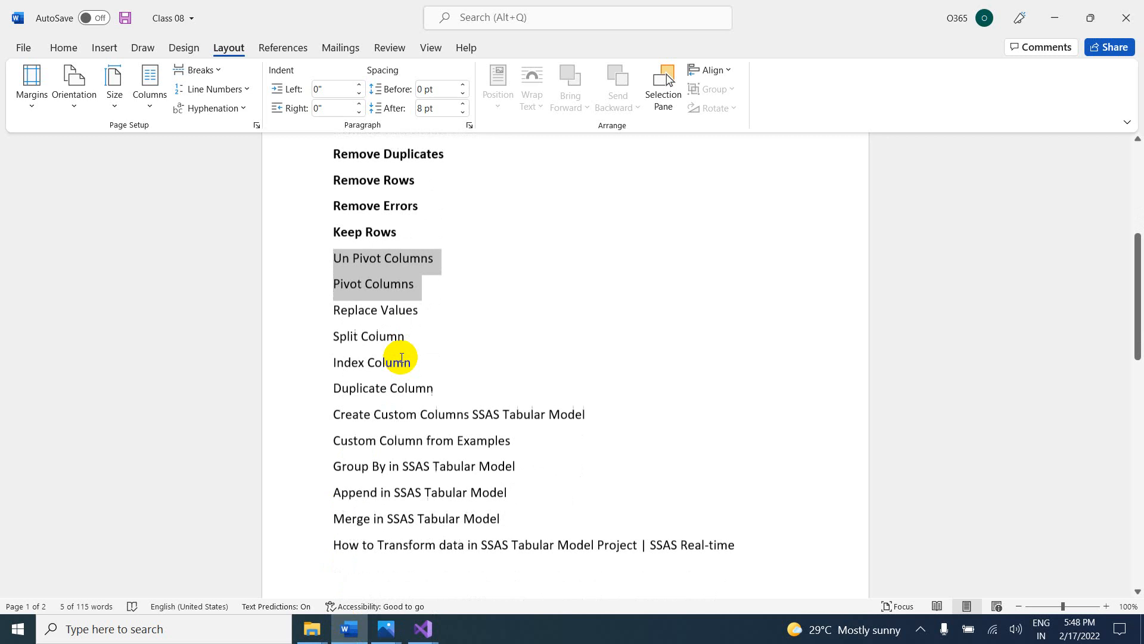
{"action": "scroll", "coordinate": [401, 358], "scroll_direction": "down", "scroll_amount": 1}
{"action": "key", "text": "ctrl+b"}
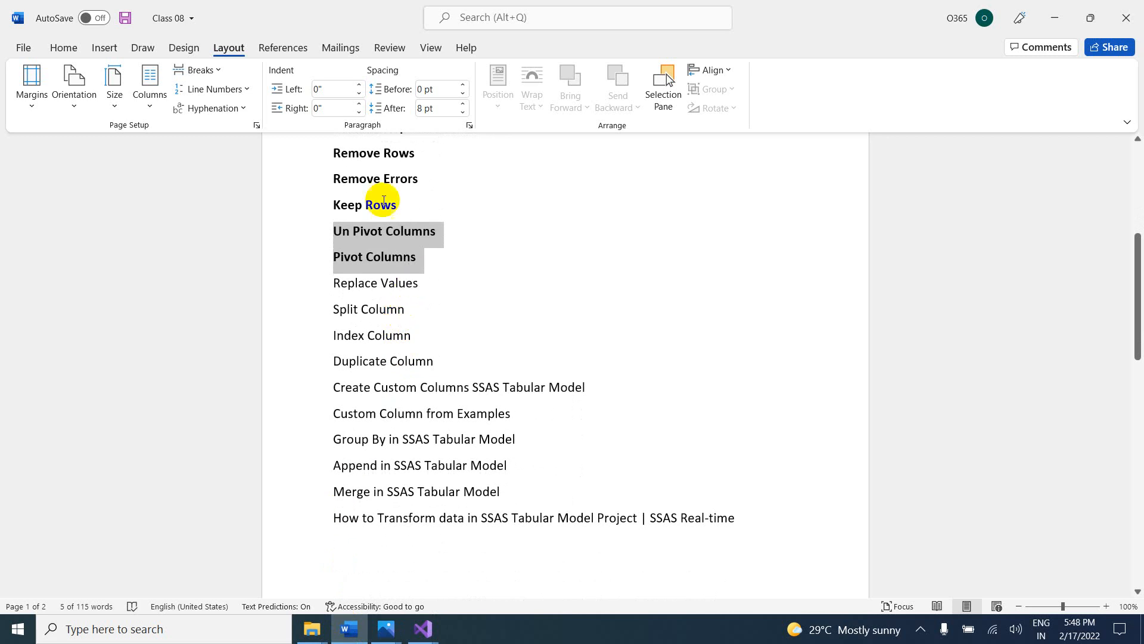
{"action": "left_click_drag", "start_coordinate": [331, 283], "coordinate": [407, 285]}
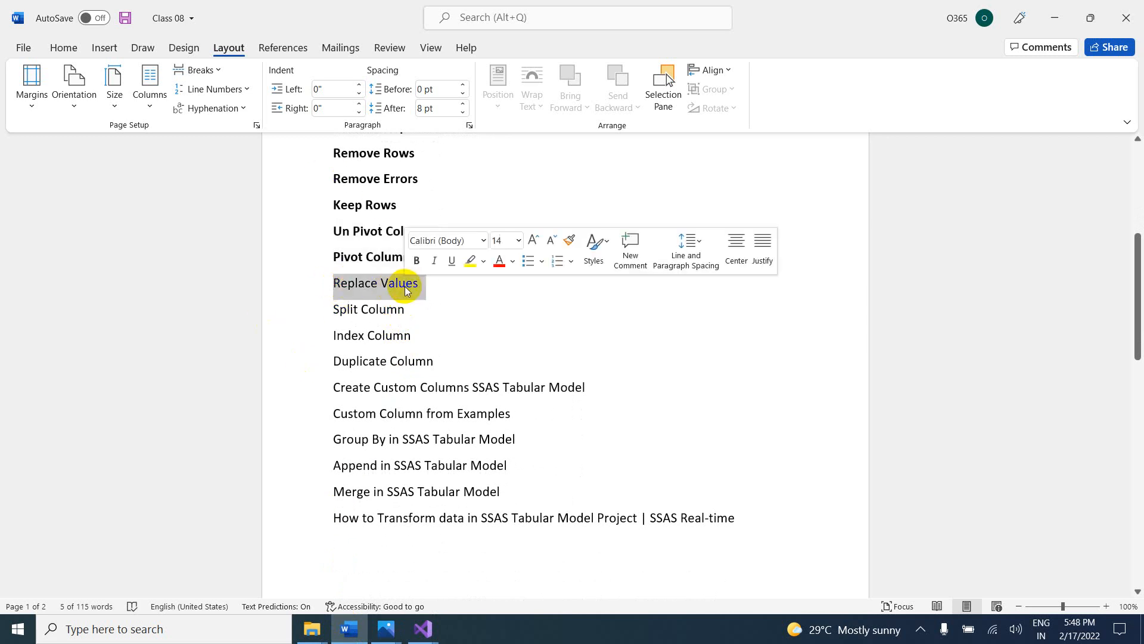
{"action": "key", "text": "alt+Tab"}
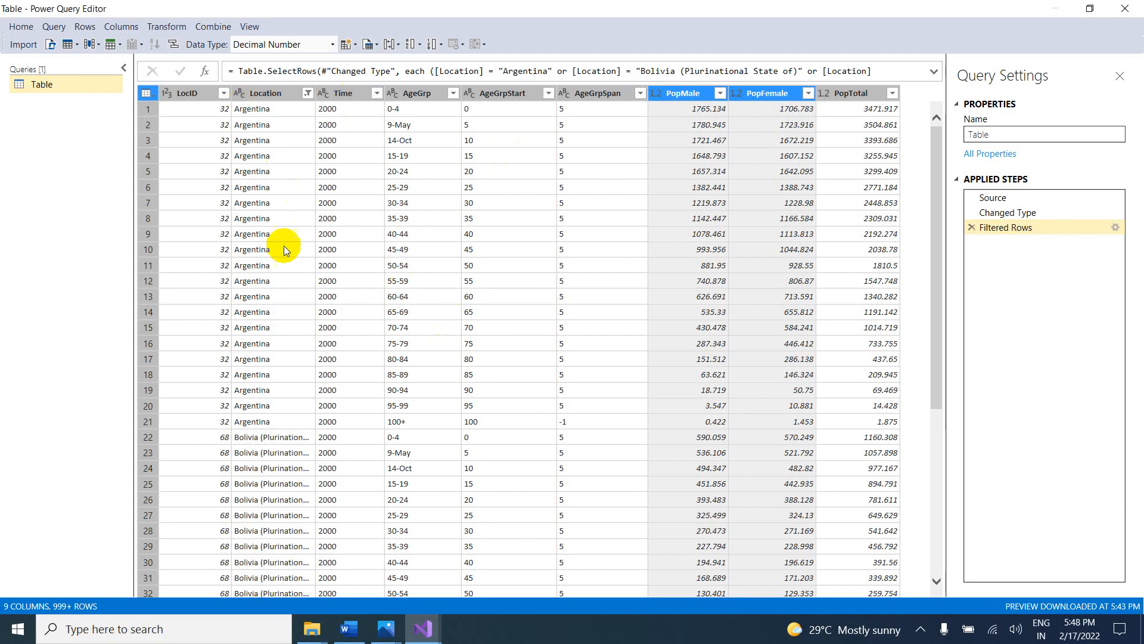
Step: Replace the value Argentina with IND in the Location column
{"action": "left_click", "coordinate": [245, 109]}
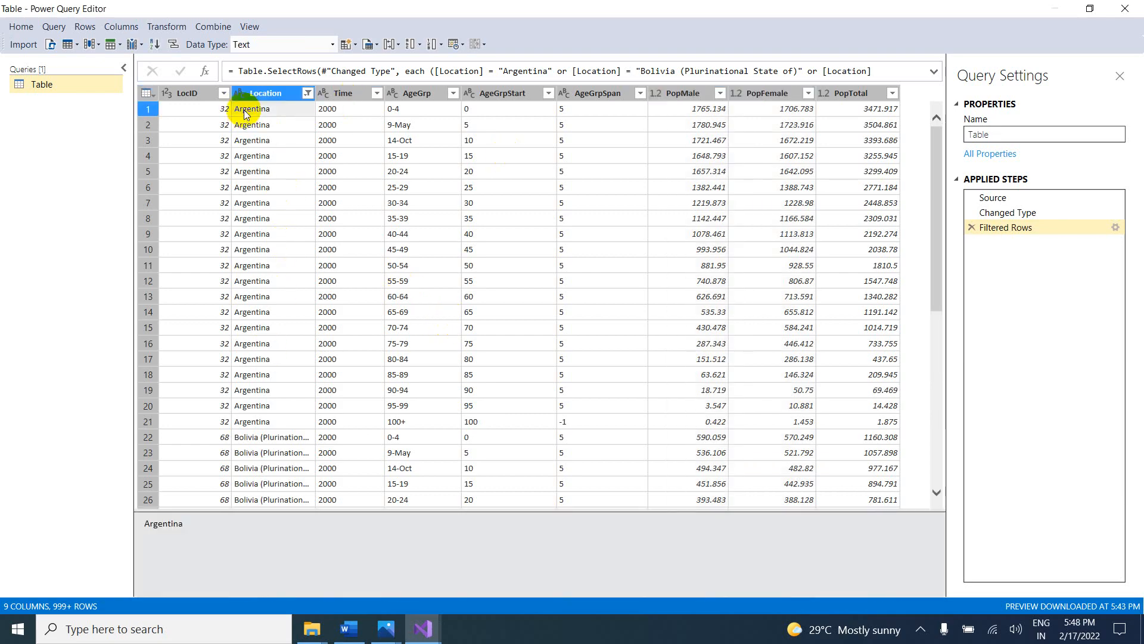
{"action": "right_click", "coordinate": [244, 110]}
{"action": "left_click", "coordinate": [307, 152]}
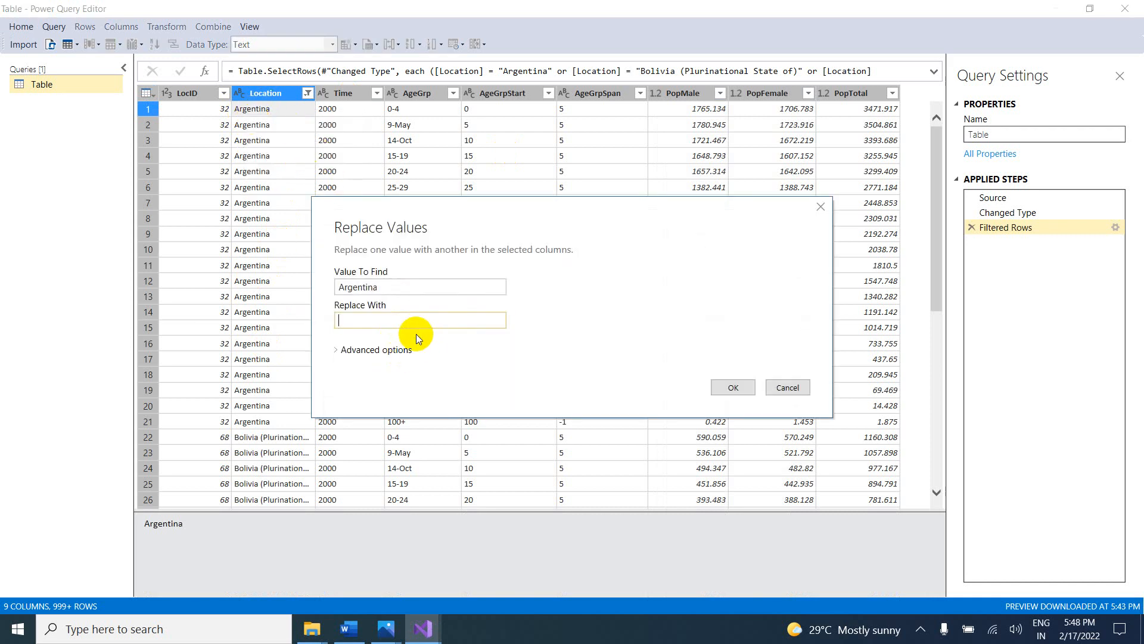
{"action": "type", "text": "IND"}
{"action": "left_click", "coordinate": [746, 387]}
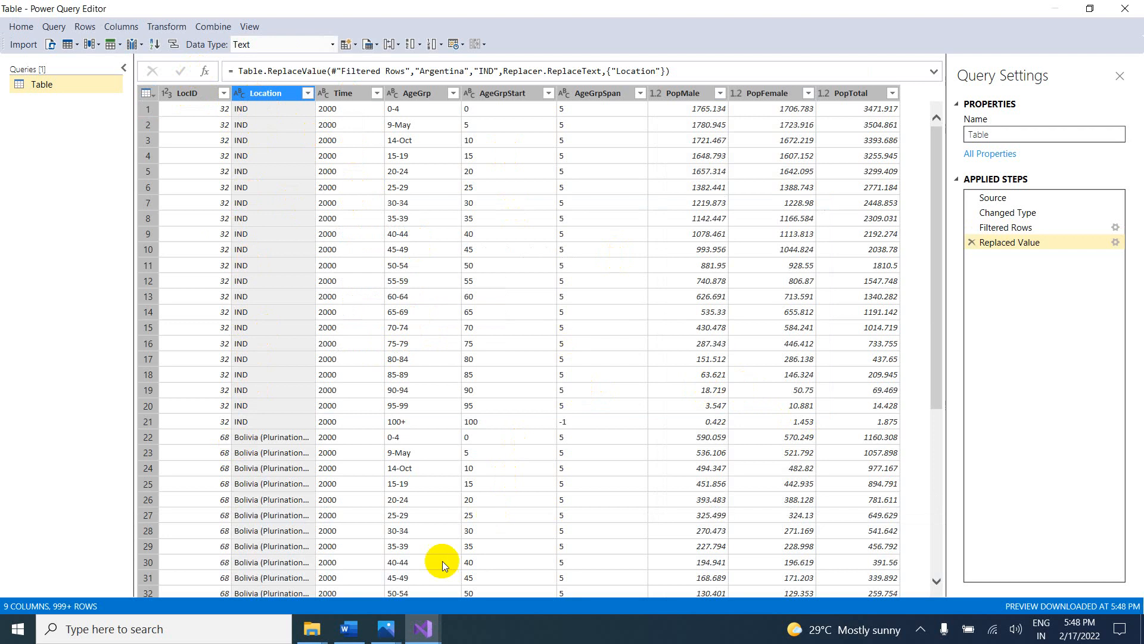
Step: Switch to the Word topic list, bold Replace Values and Split Column, and return to the Power Query Editor
{"action": "left_click", "coordinate": [349, 629]}
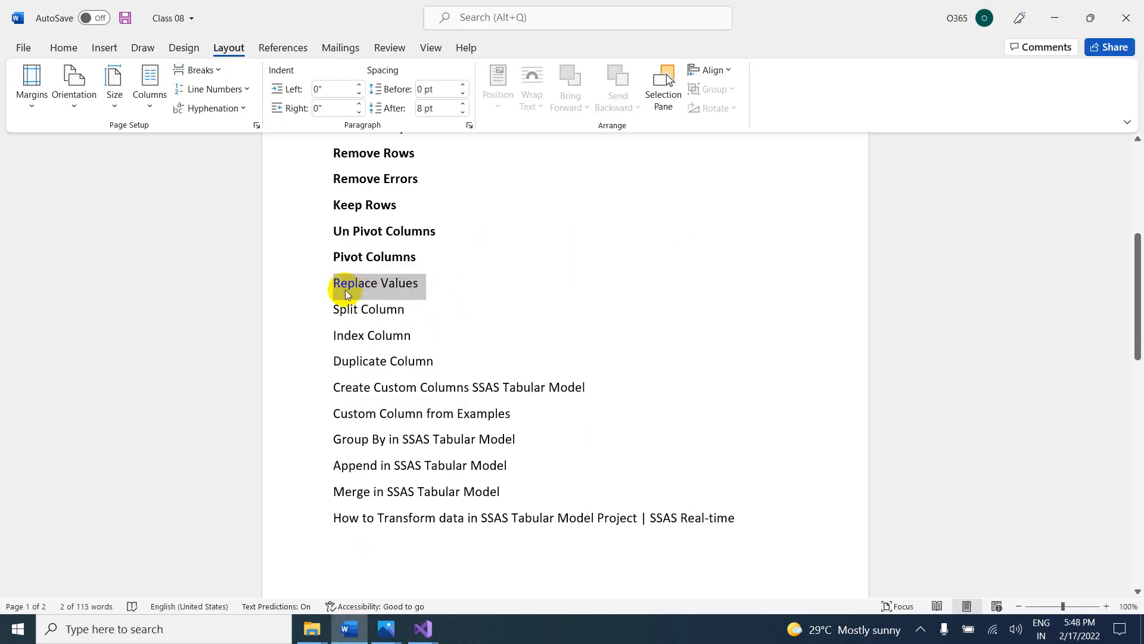
{"action": "key", "text": "ctrl+b"}
{"action": "left_click_drag", "start_coordinate": [332, 305], "coordinate": [396, 312]}
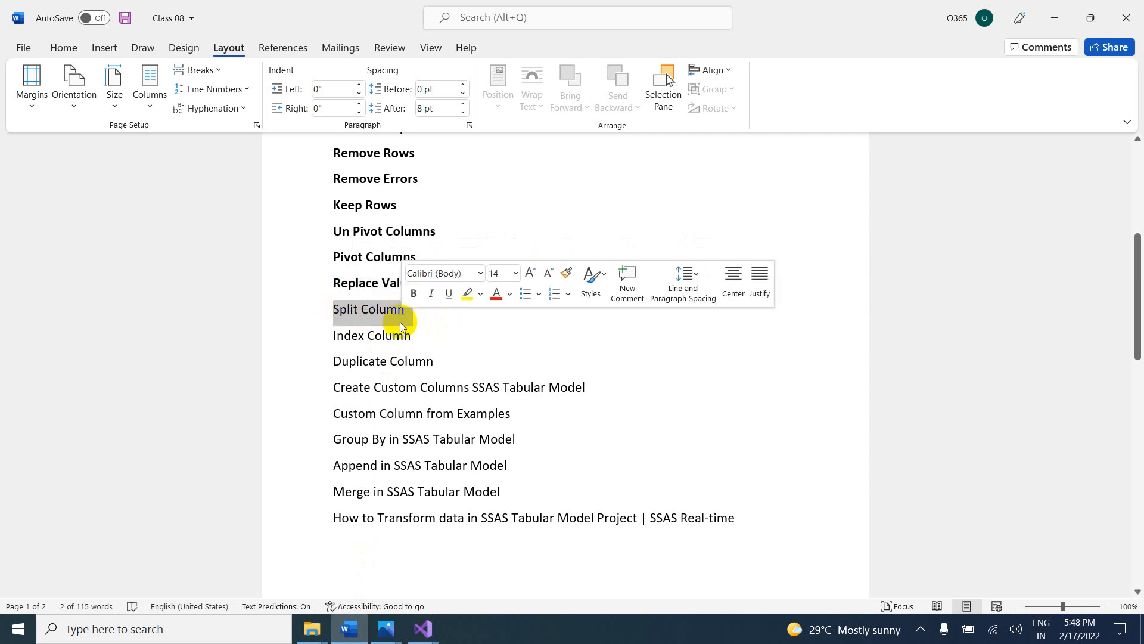
{"action": "key", "text": "ctrl+b"}
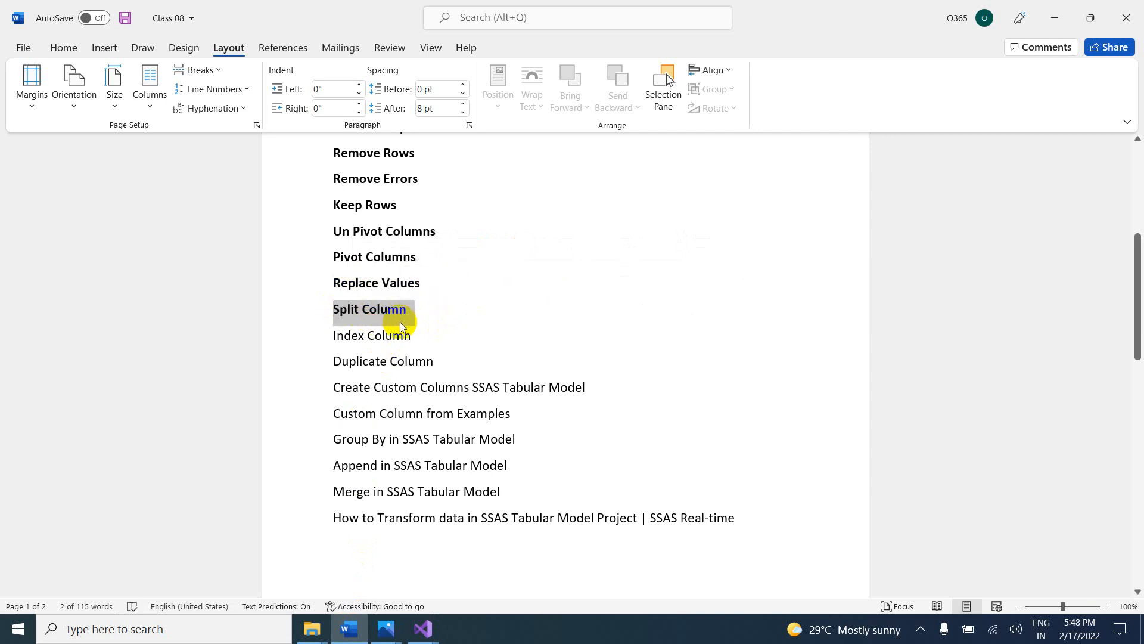
{"action": "key", "text": "alt+Tab"}
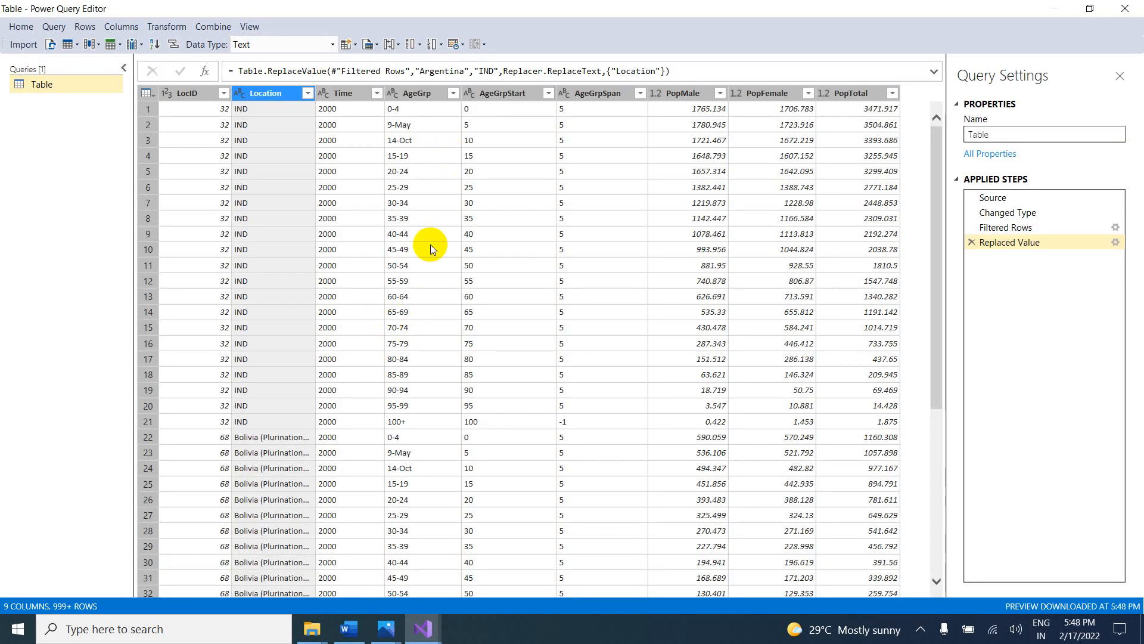
Step: Split the Location column by number of characters, using 3 characters, once as far left as possible
{"action": "scroll", "coordinate": [430, 245], "scroll_direction": "down", "scroll_amount": 6}
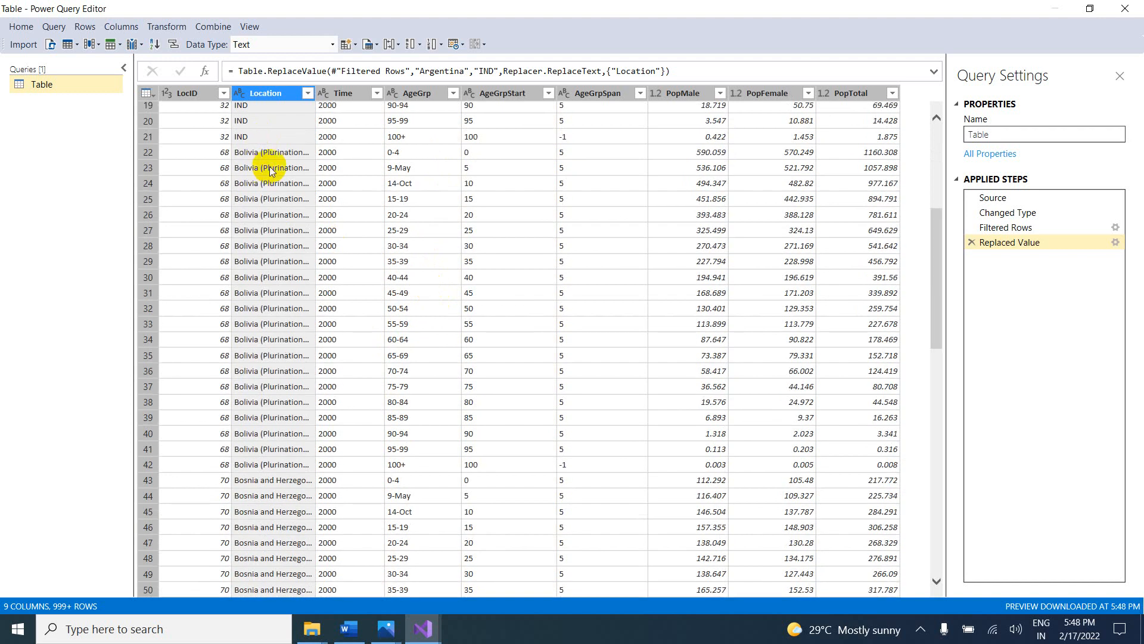
{"action": "scroll", "coordinate": [271, 179], "scroll_direction": "up", "scroll_amount": 6}
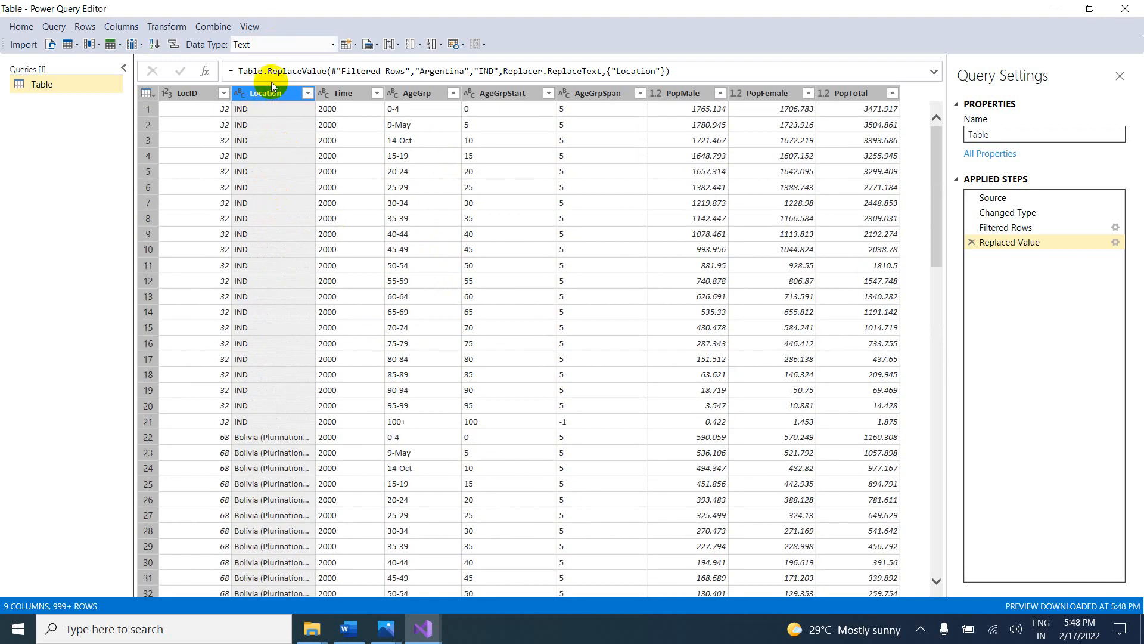
{"action": "left_click", "coordinate": [168, 28]}
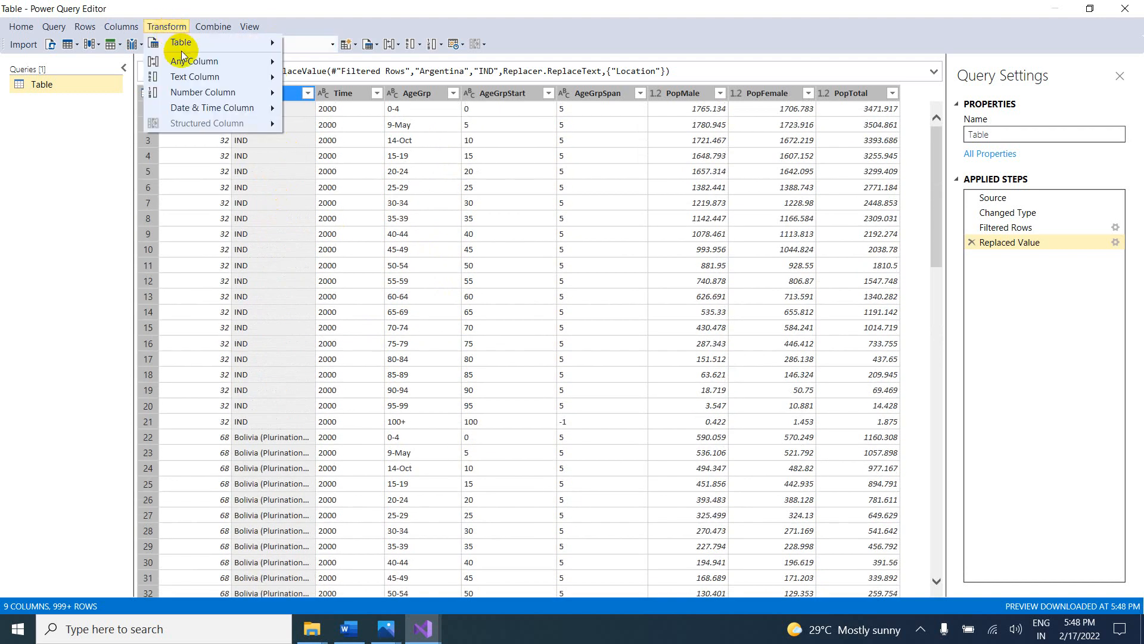
{"action": "mouse_move", "coordinate": [189, 62]}
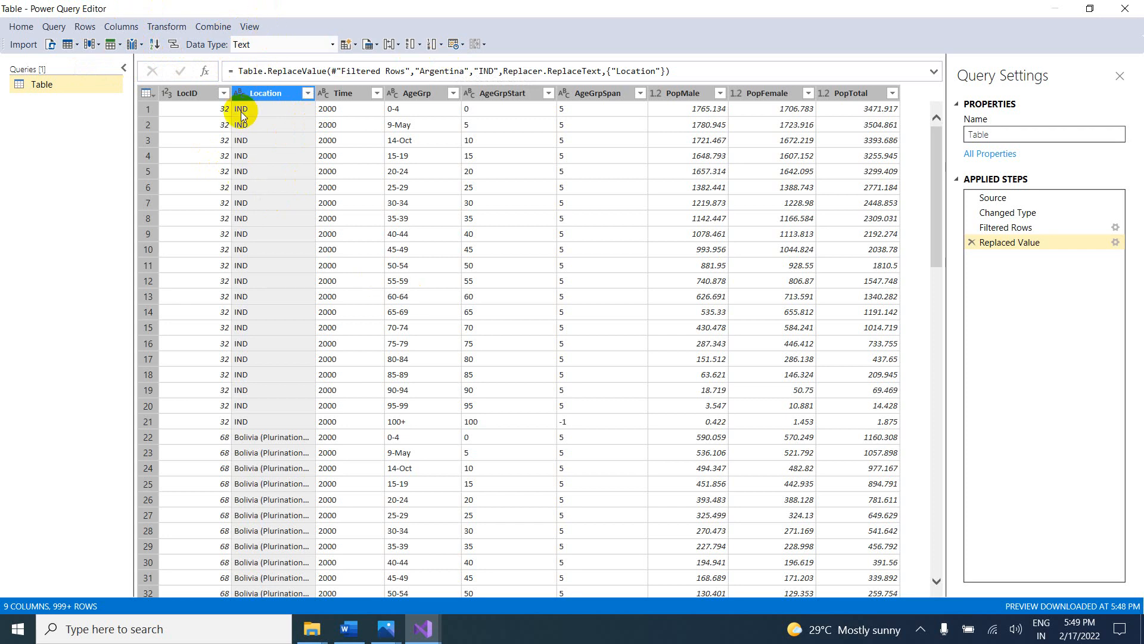
{"action": "right_click", "coordinate": [274, 92]}
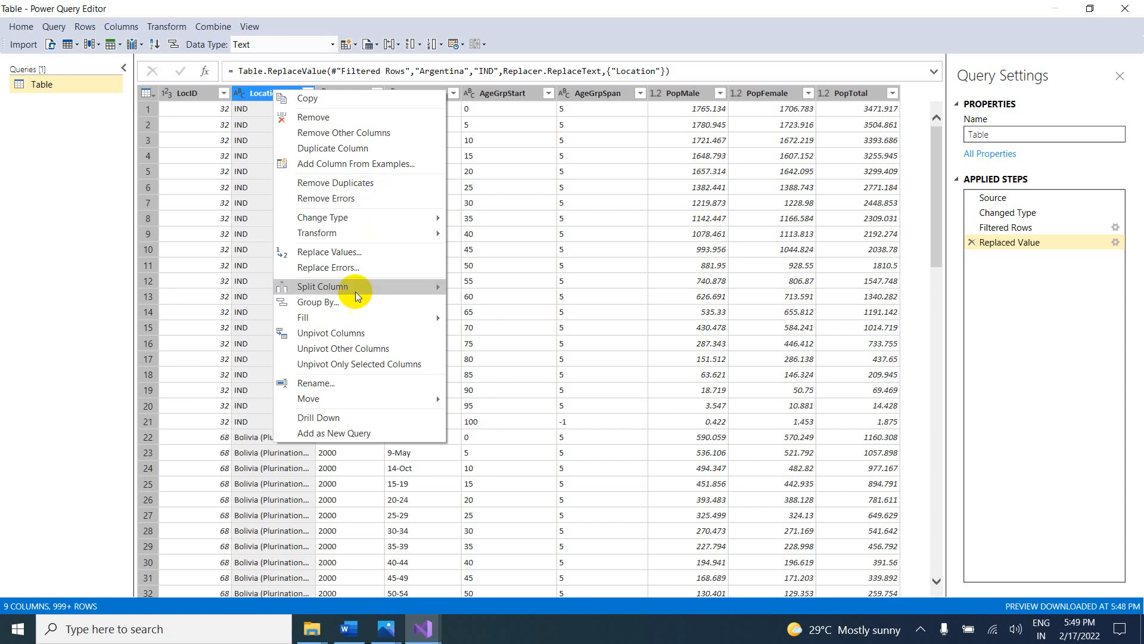
{"action": "mouse_move", "coordinate": [352, 284]}
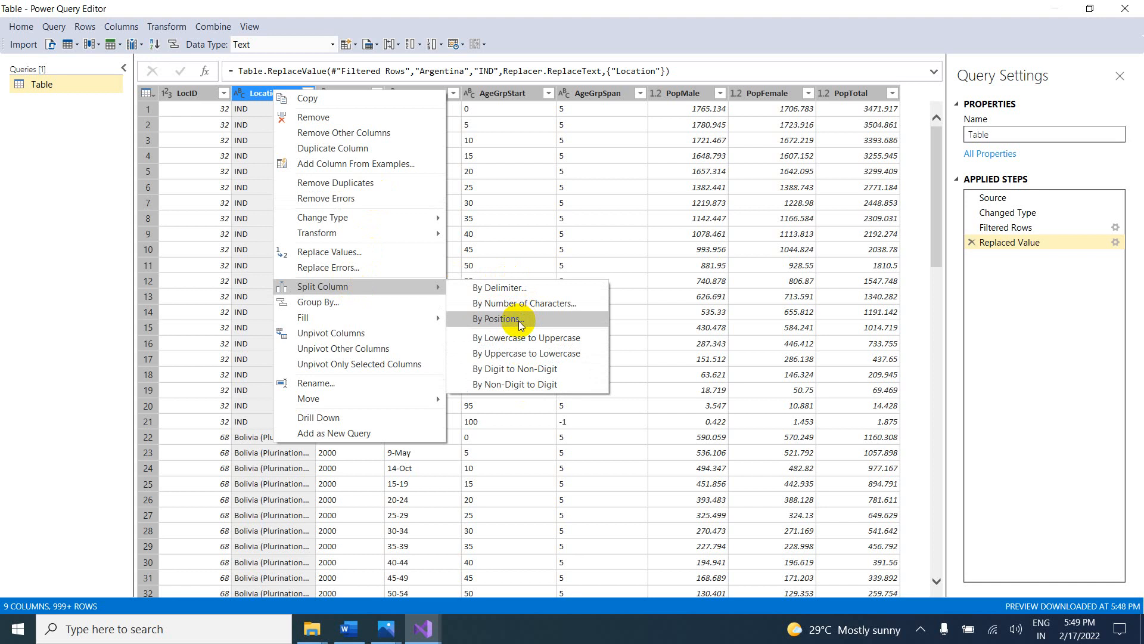
{"action": "left_click", "coordinate": [524, 304]}
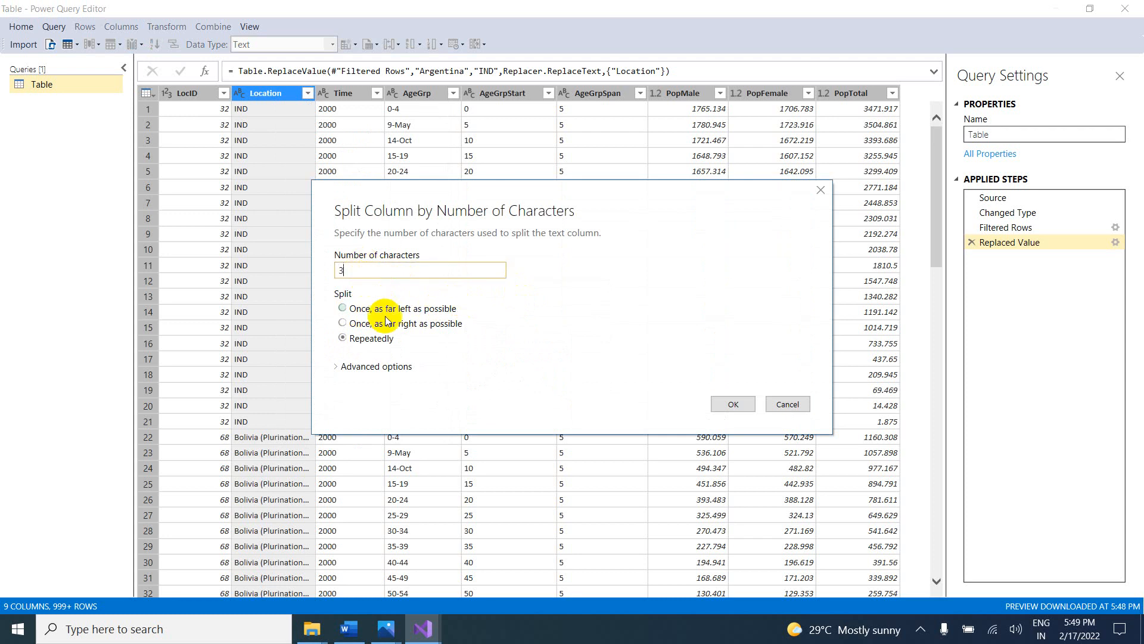
{"action": "left_click", "coordinate": [343, 308]}
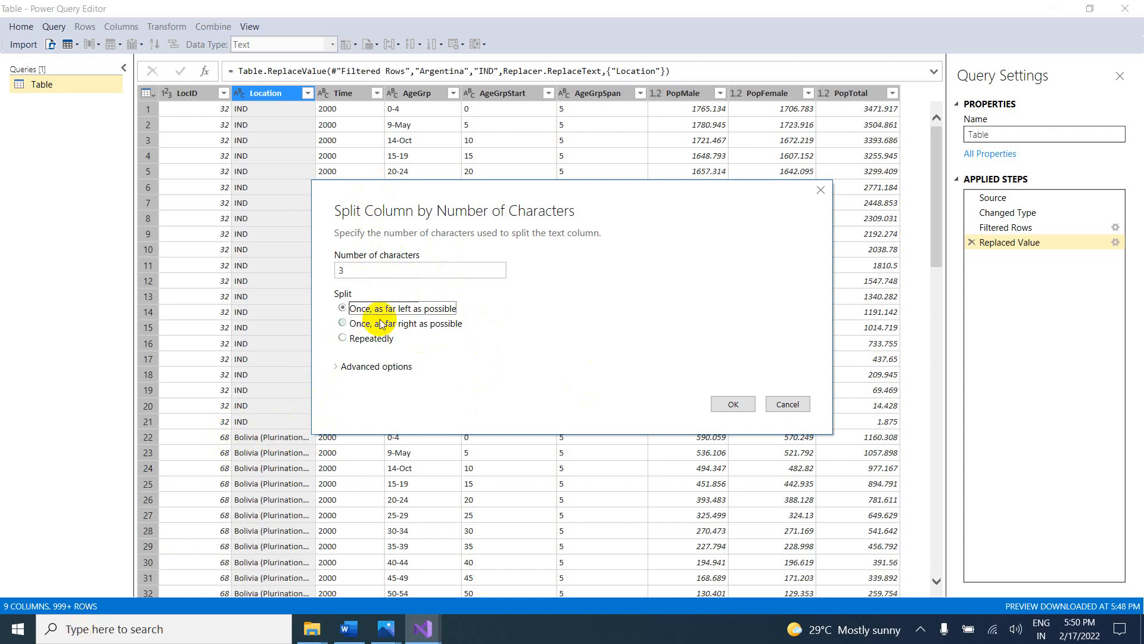
{"action": "left_click", "coordinate": [734, 405]}
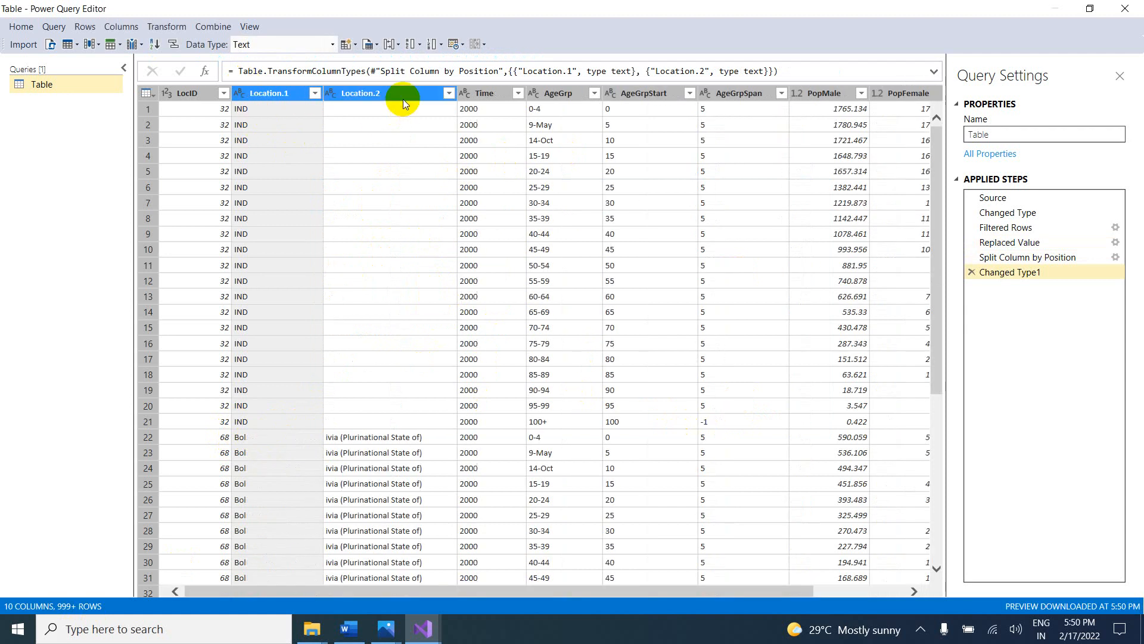
Step: Review the 3-character split in Location.1 and Location.2, and delete the Changed Type1 and Split Column by Position steps
{"action": "scroll", "coordinate": [411, 430], "scroll_direction": "down", "scroll_amount": 3}
{"action": "scroll", "coordinate": [417, 417], "scroll_direction": "up", "scroll_amount": 3}
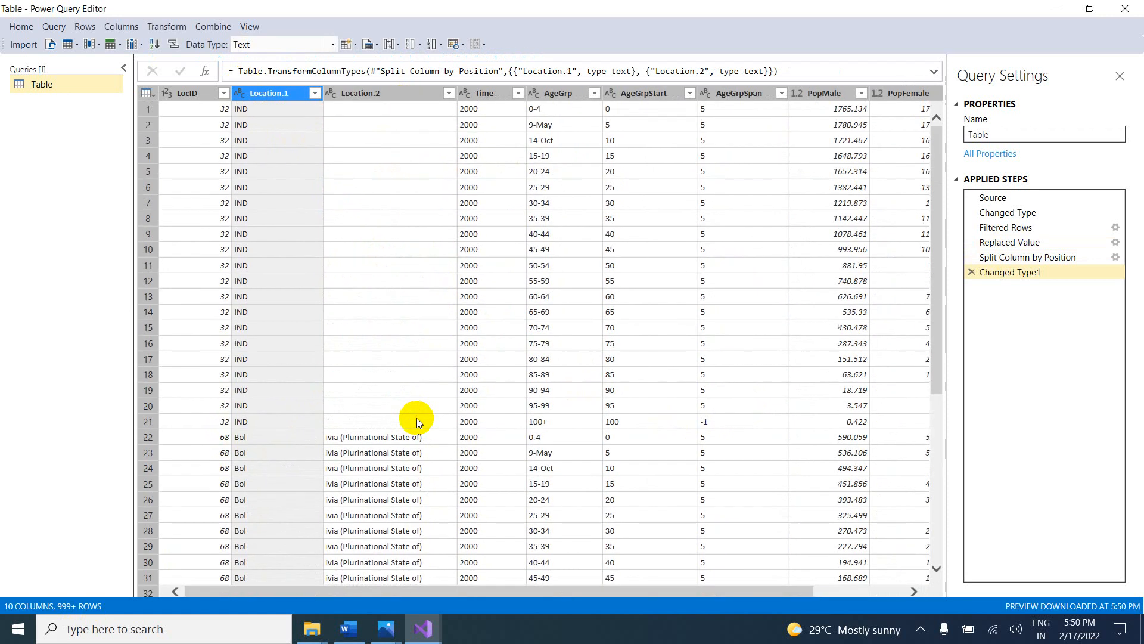
{"action": "scroll", "coordinate": [288, 321], "scroll_direction": "down", "scroll_amount": 14}
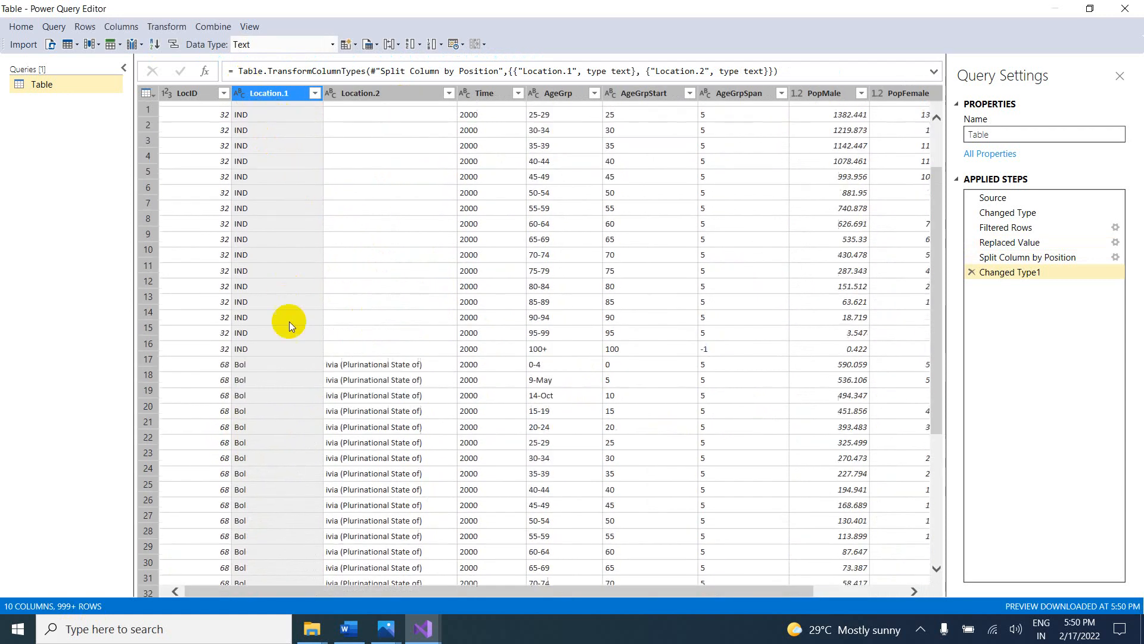
{"action": "scroll", "coordinate": [285, 251], "scroll_direction": "up", "scroll_amount": 14}
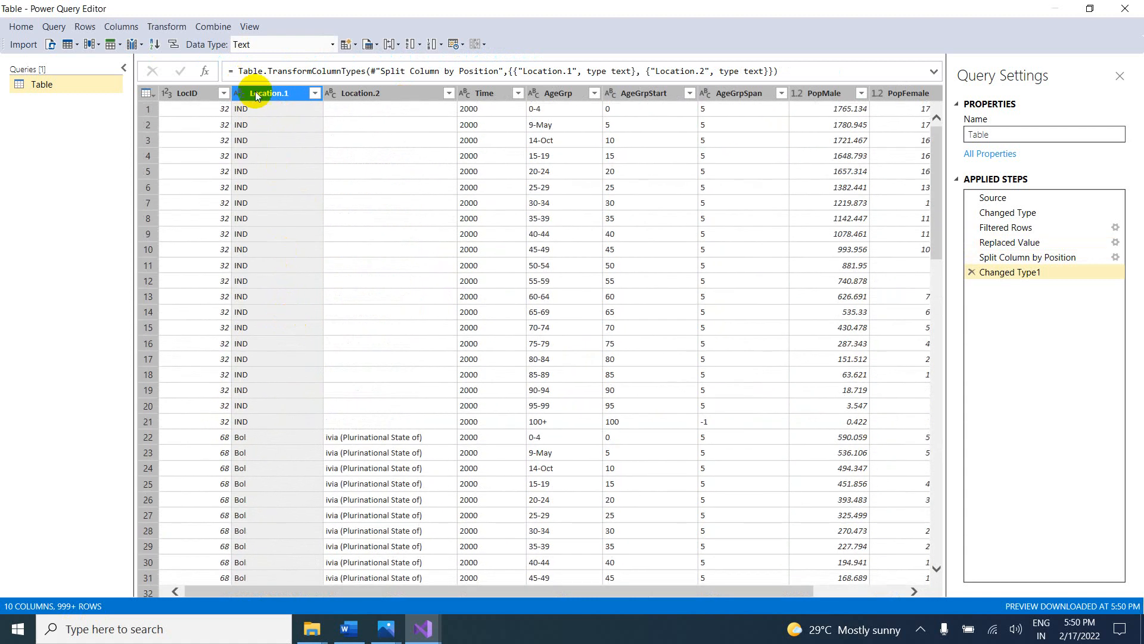
{"action": "scroll", "coordinate": [254, 448], "scroll_direction": "down", "scroll_amount": 18}
{"action": "scroll", "coordinate": [256, 445], "scroll_direction": "up", "scroll_amount": 9}
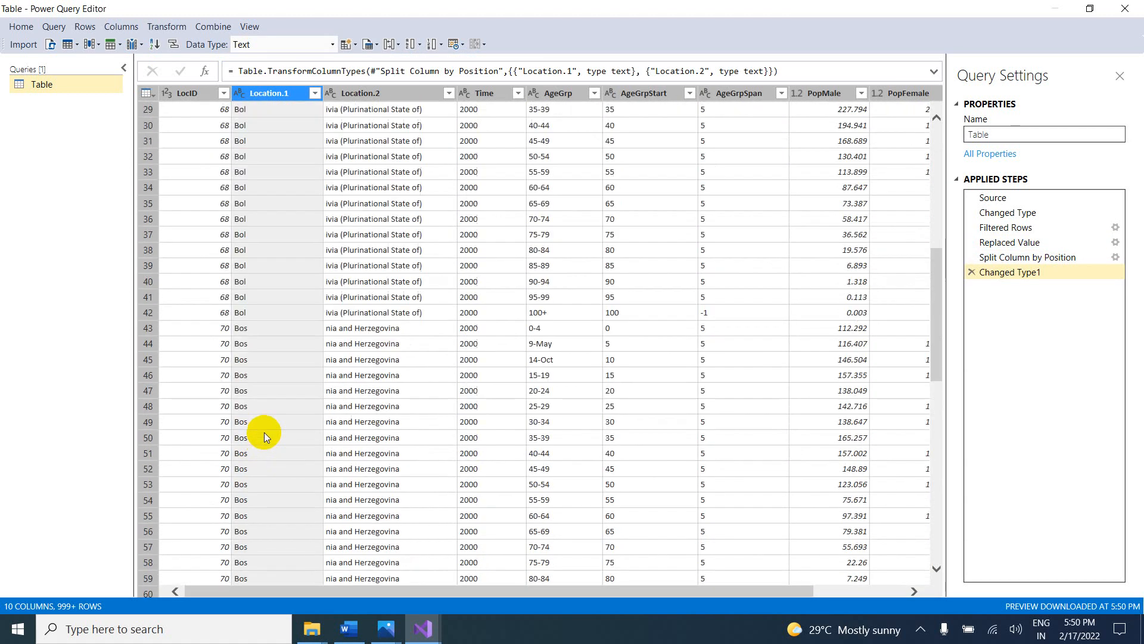
{"action": "scroll", "coordinate": [381, 299], "scroll_direction": "up", "scroll_amount": 9}
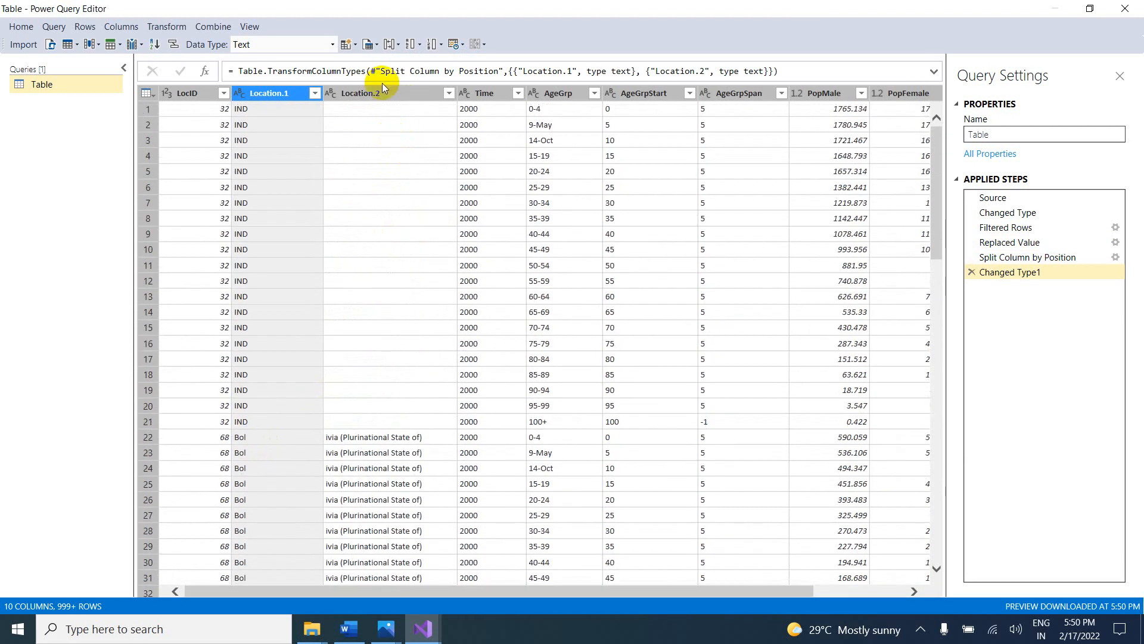
{"action": "left_click", "coordinate": [971, 273]}
{"action": "left_click", "coordinate": [973, 257]}
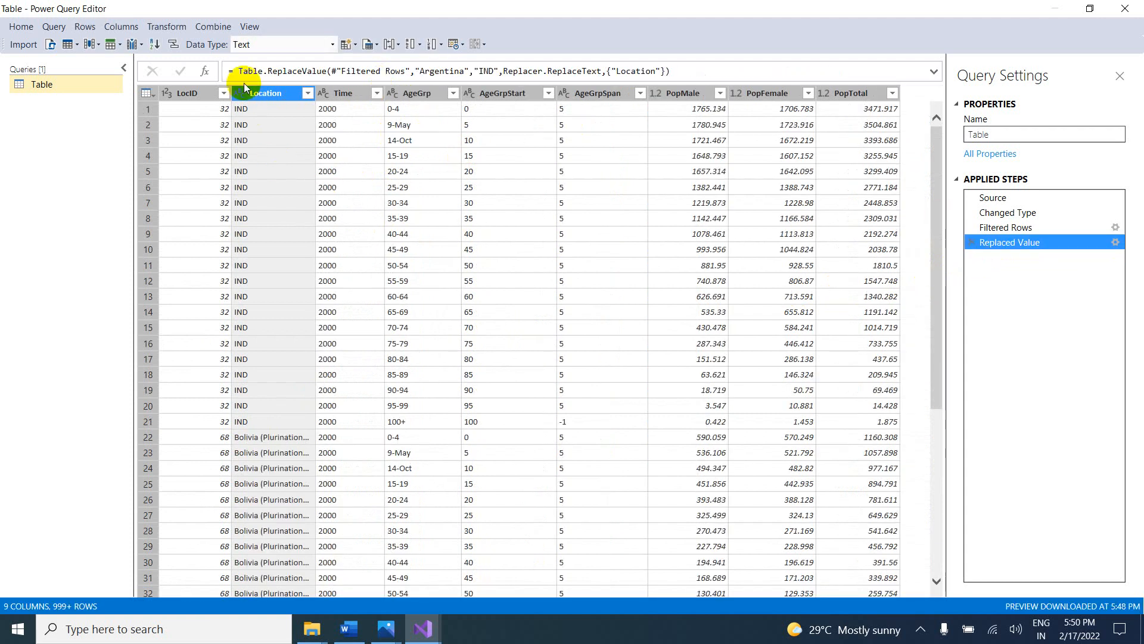
Step: Split the Location column by number of characters, using 4 characters, once as far right as possible
{"action": "right_click", "coordinate": [249, 97]}
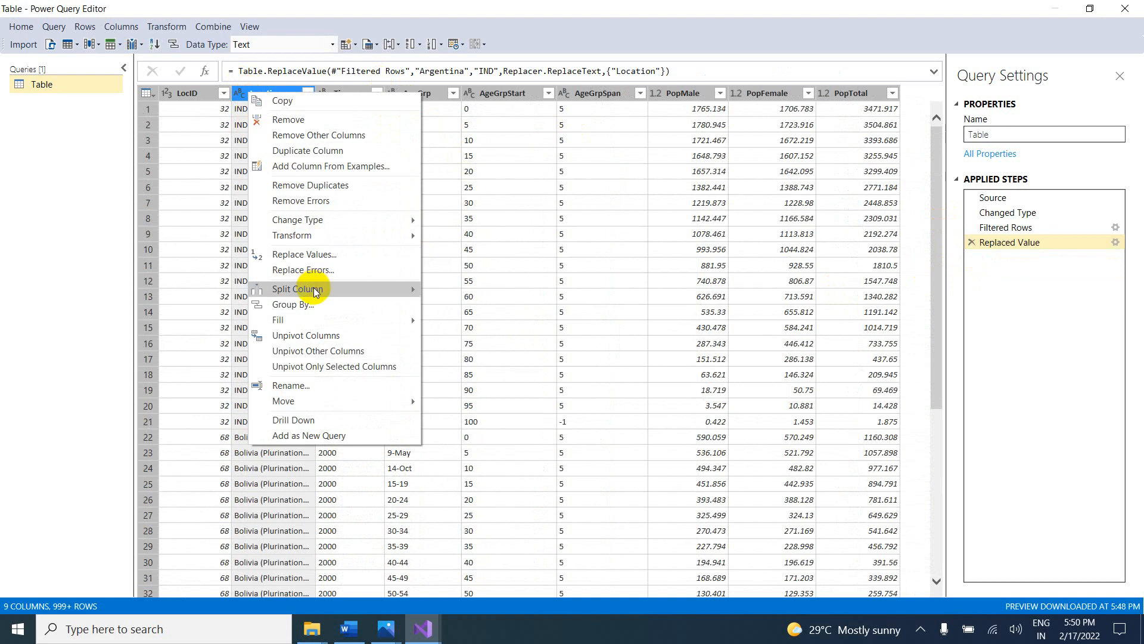
{"action": "mouse_move", "coordinate": [319, 290]}
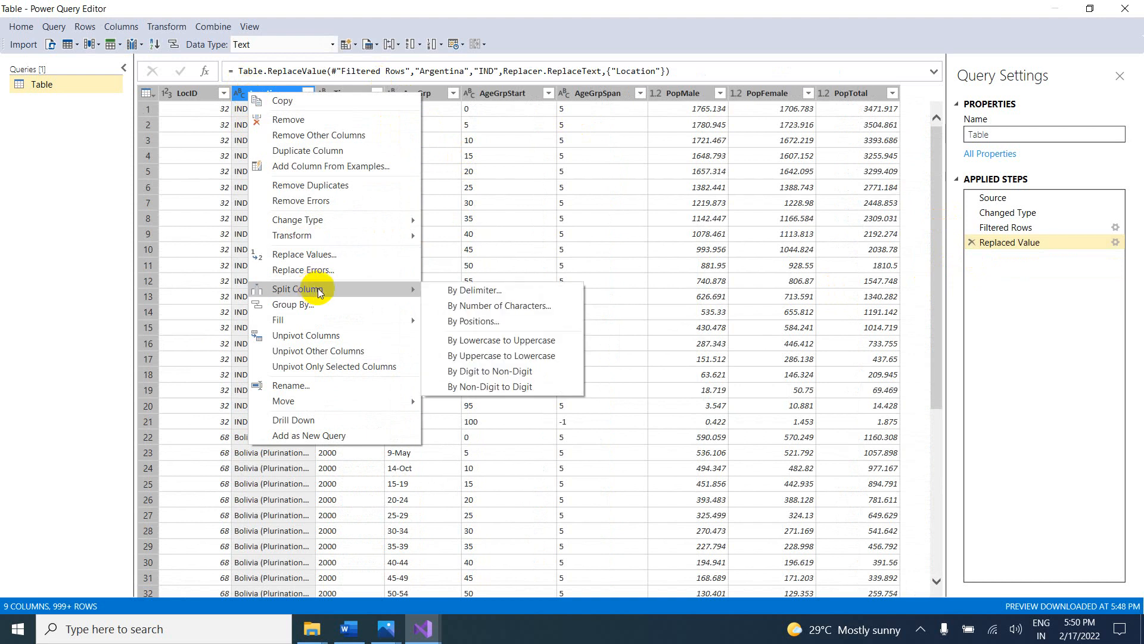
{"action": "left_click", "coordinate": [488, 308]}
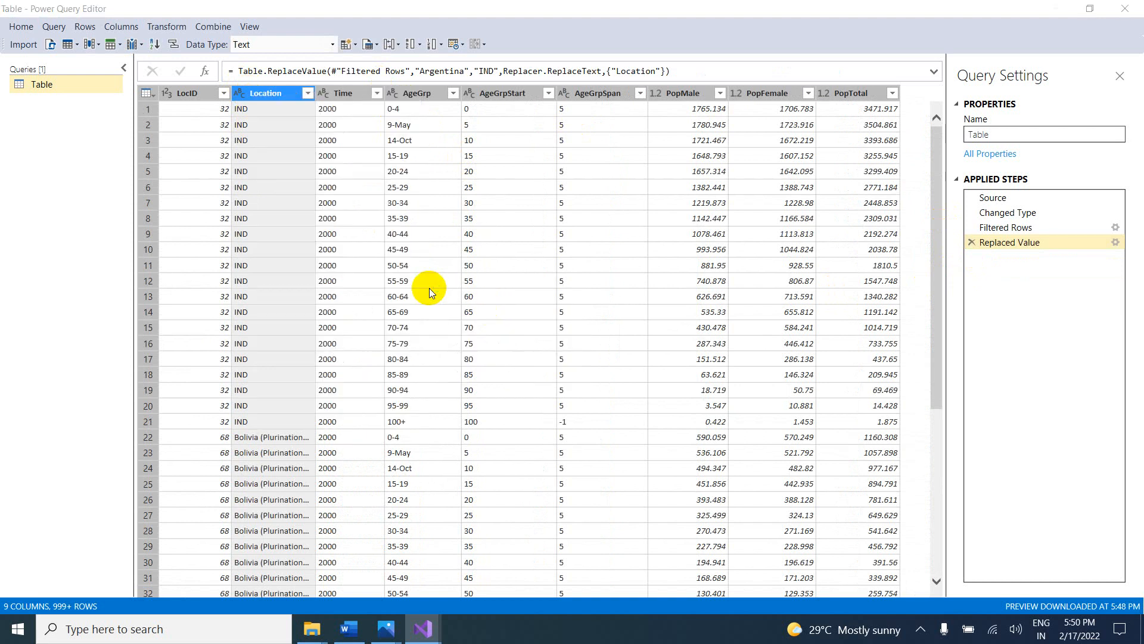
{"action": "left_click", "coordinate": [343, 323]}
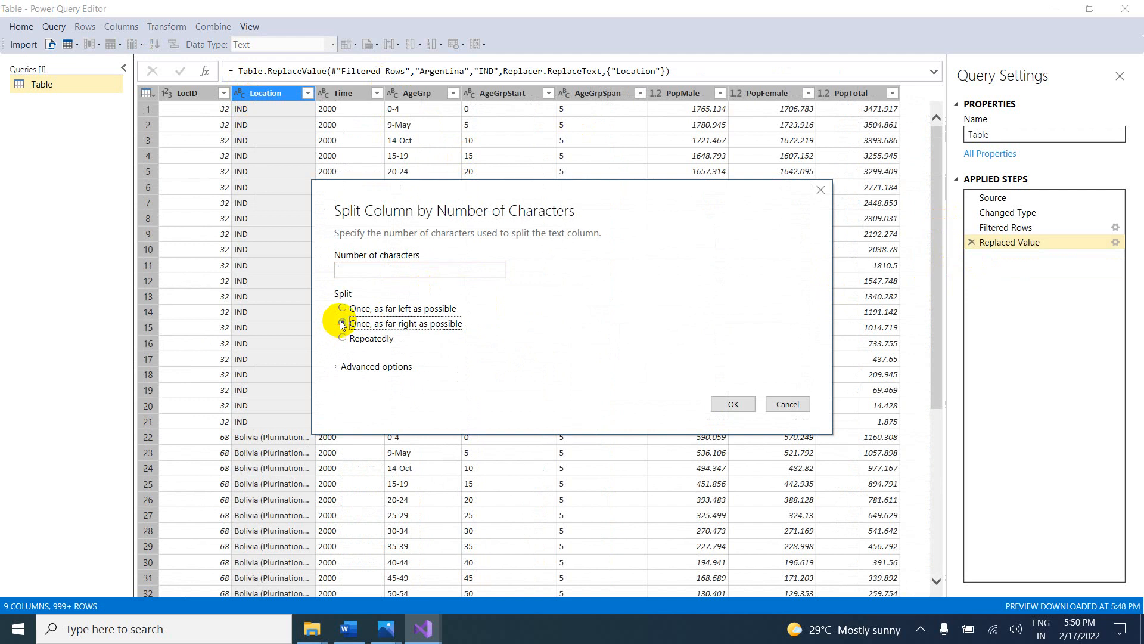
{"action": "left_click", "coordinate": [393, 271]}
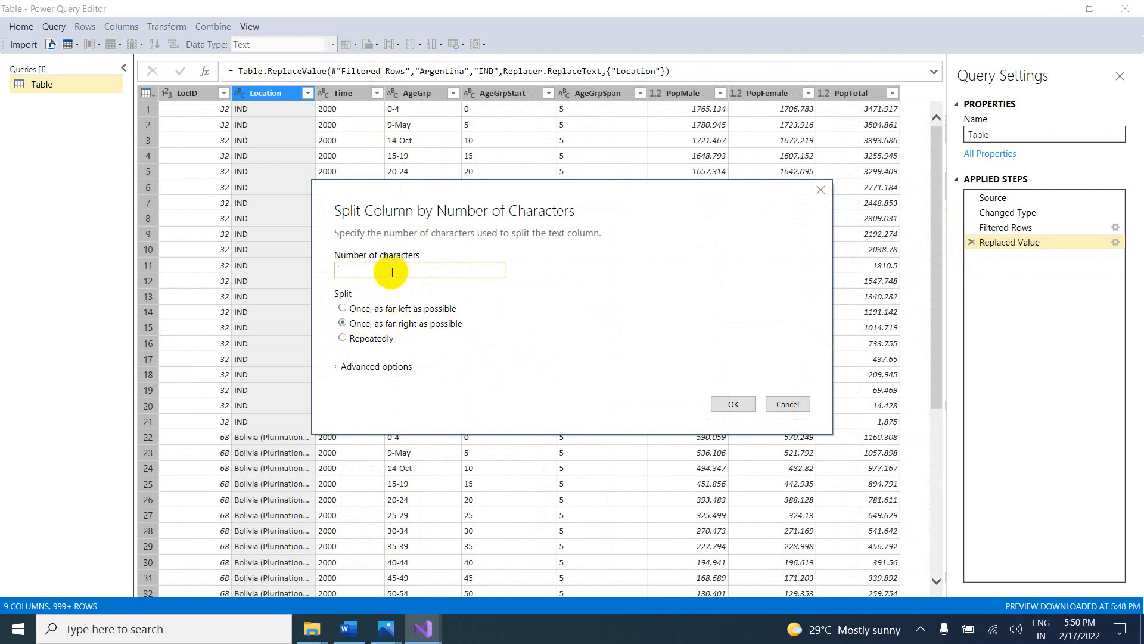
{"action": "left_click", "coordinate": [733, 404]}
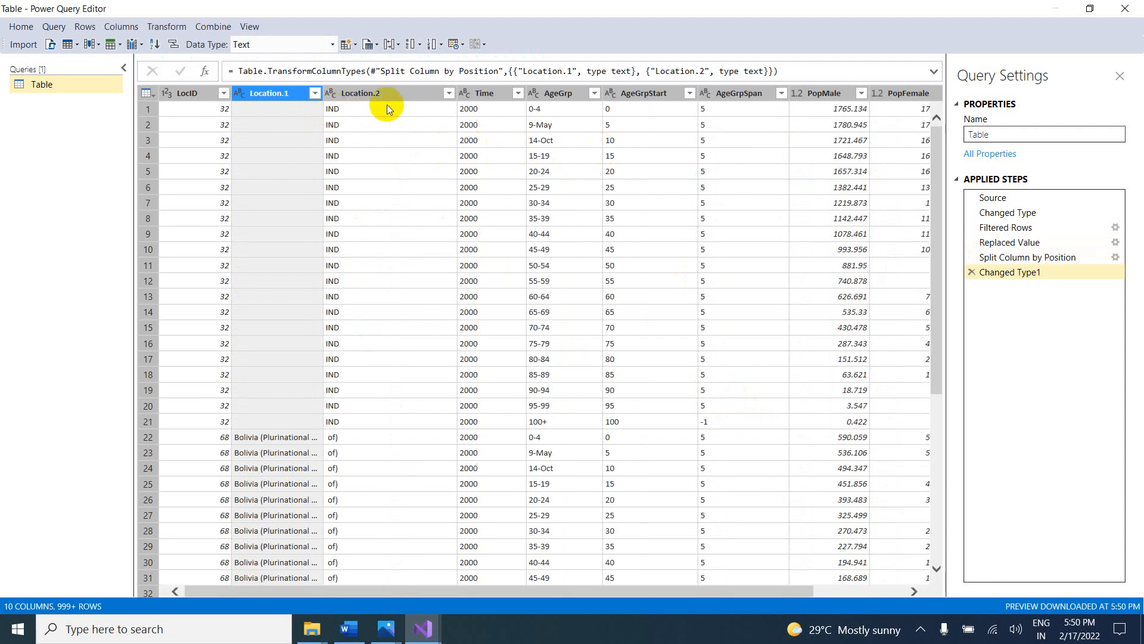
Step: Review the 4-character split from the right, and delete its Changed Type1 and Split Column by Position steps
{"action": "scroll", "coordinate": [374, 305], "scroll_direction": "down", "scroll_amount": 10}
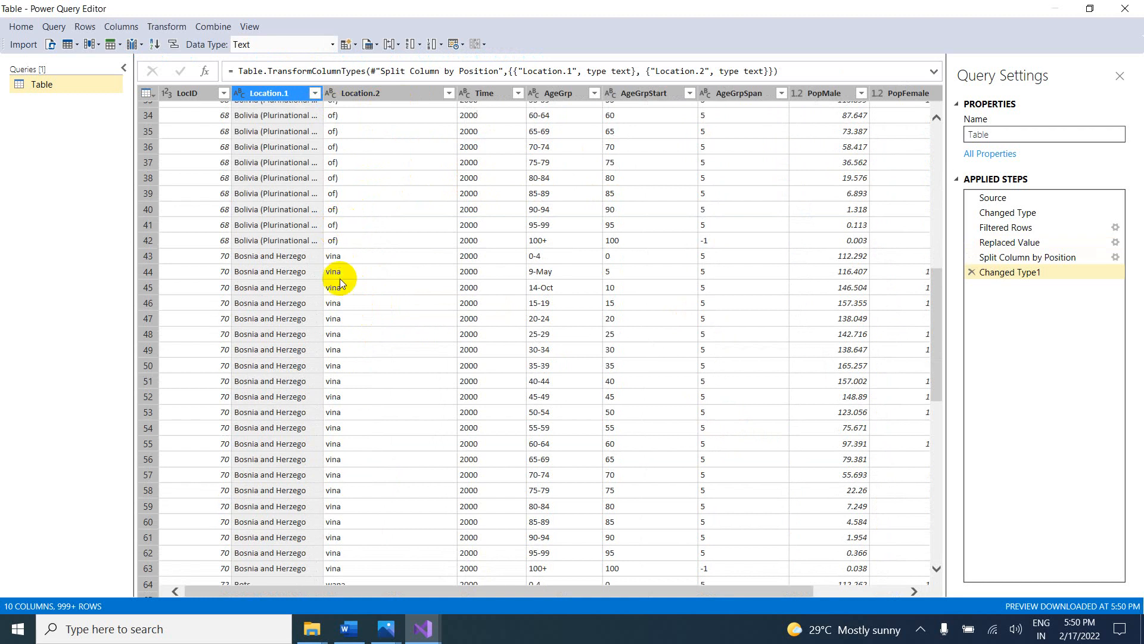
{"action": "scroll", "coordinate": [349, 307], "scroll_direction": "down", "scroll_amount": 8}
{"action": "scroll", "coordinate": [356, 314], "scroll_direction": "up", "scroll_amount": 20}
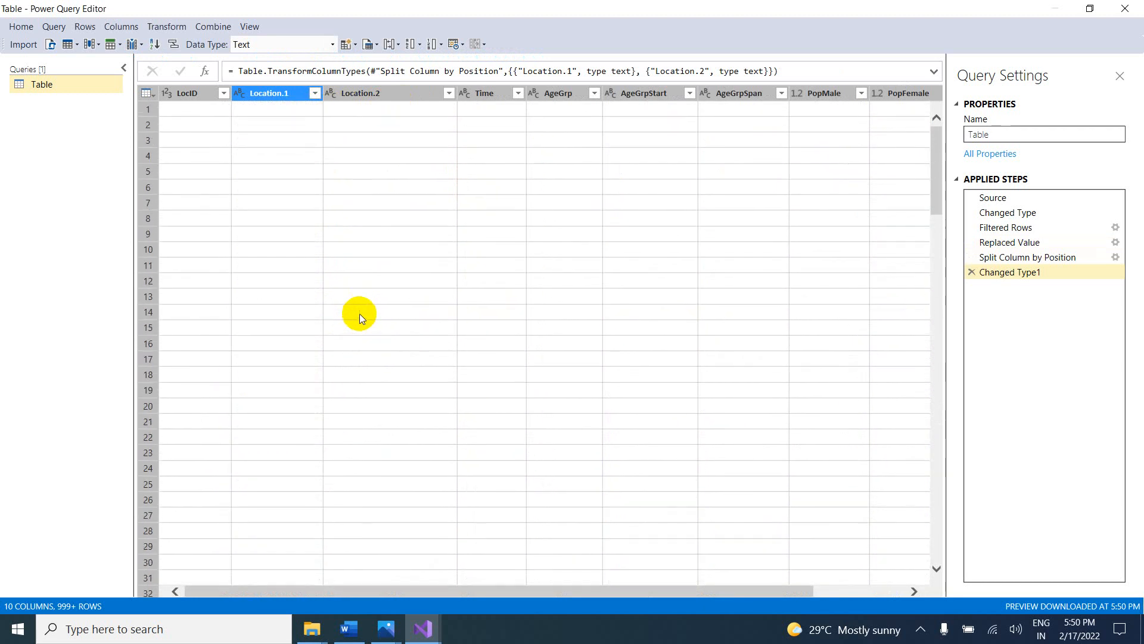
{"action": "left_click", "coordinate": [969, 262]}
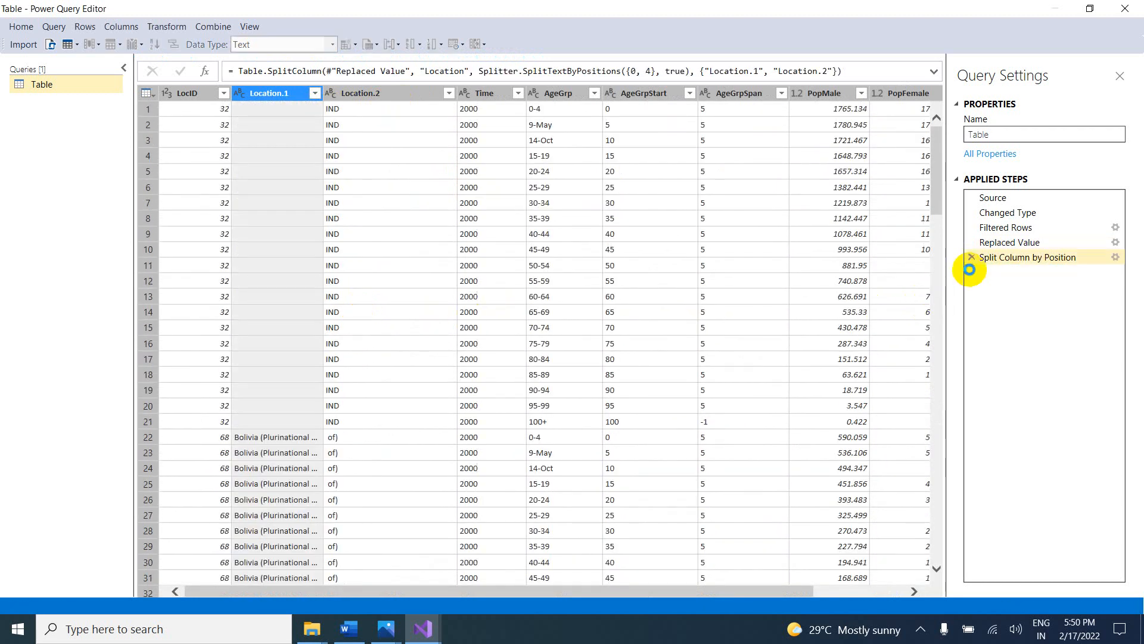
{"action": "left_click", "coordinate": [972, 257]}
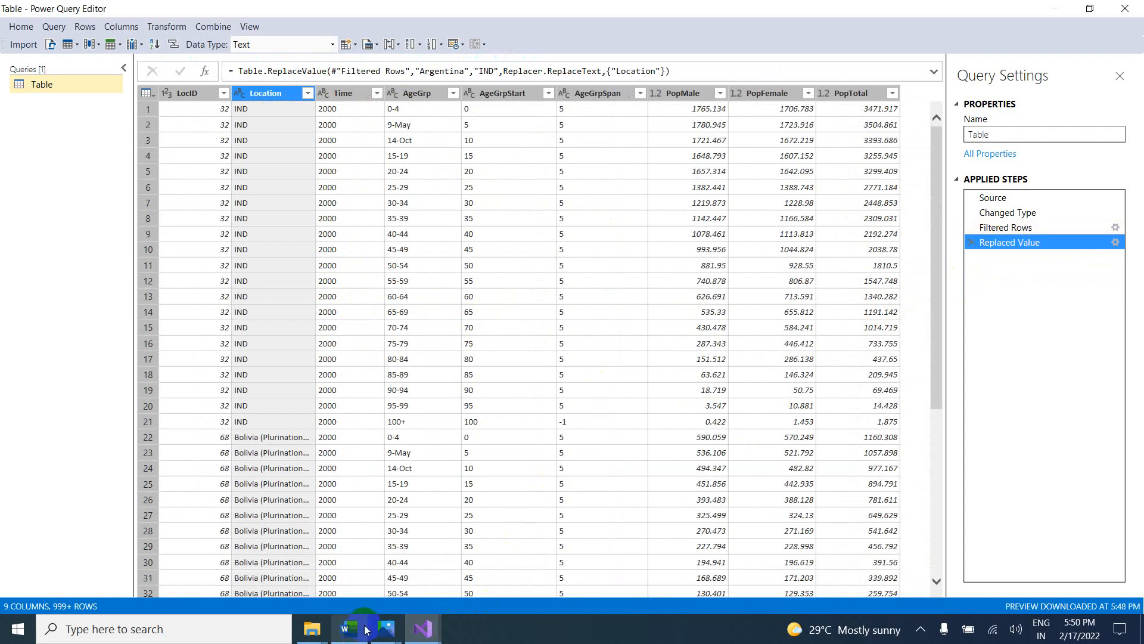
Step: Split the Location column by number of characters, repeatedly every 5 characters
{"action": "right_click", "coordinate": [259, 94]}
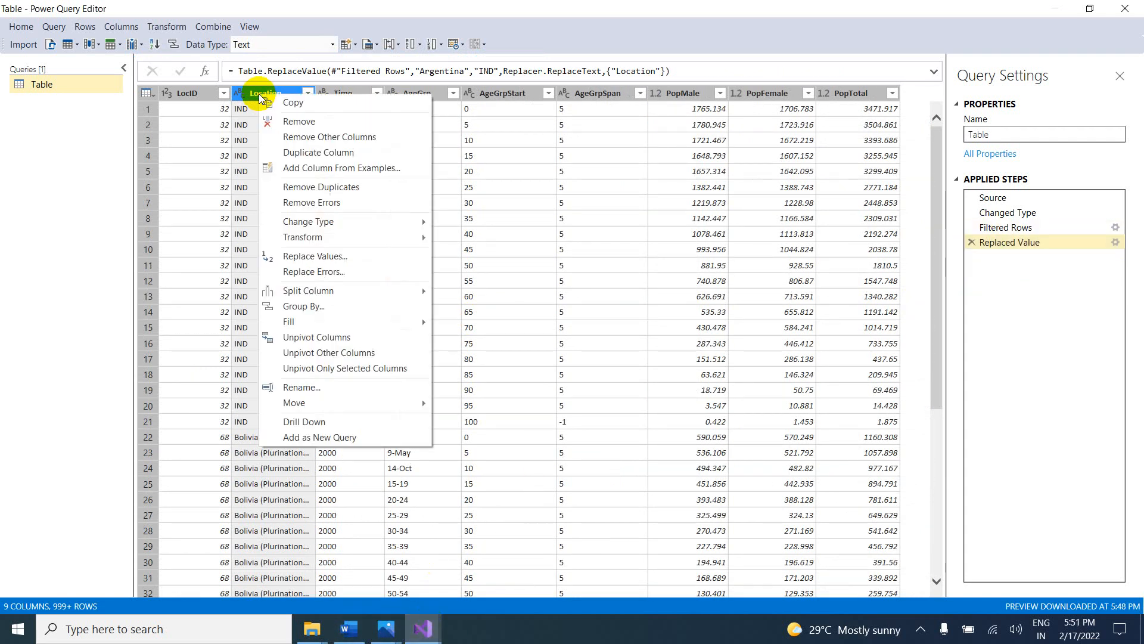
{"action": "mouse_move", "coordinate": [322, 291]}
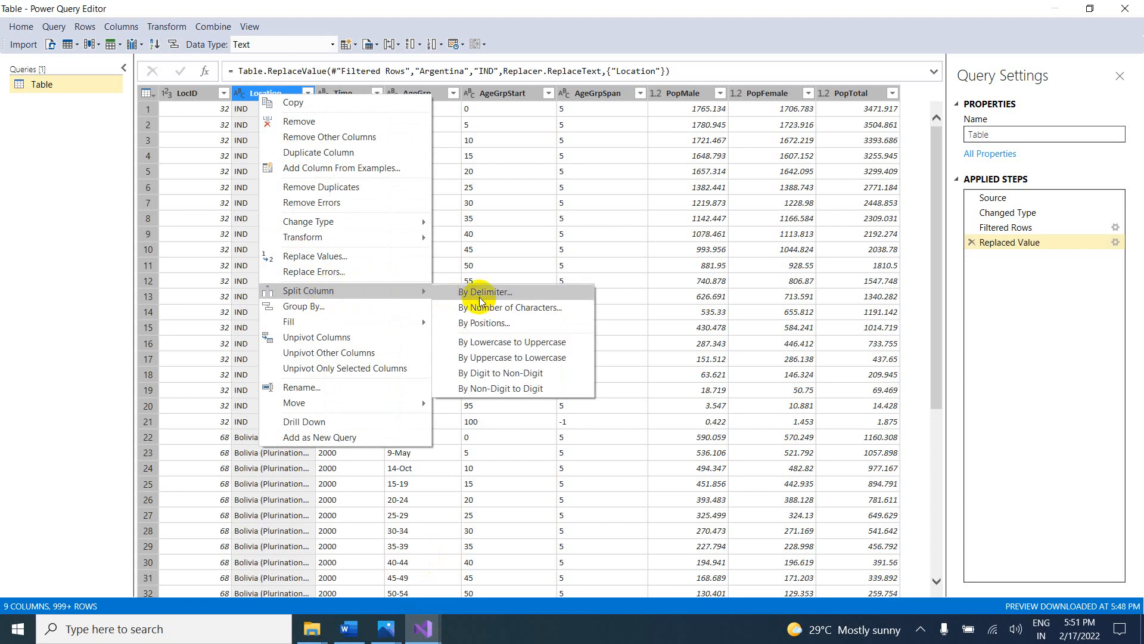
{"action": "left_click", "coordinate": [518, 307]}
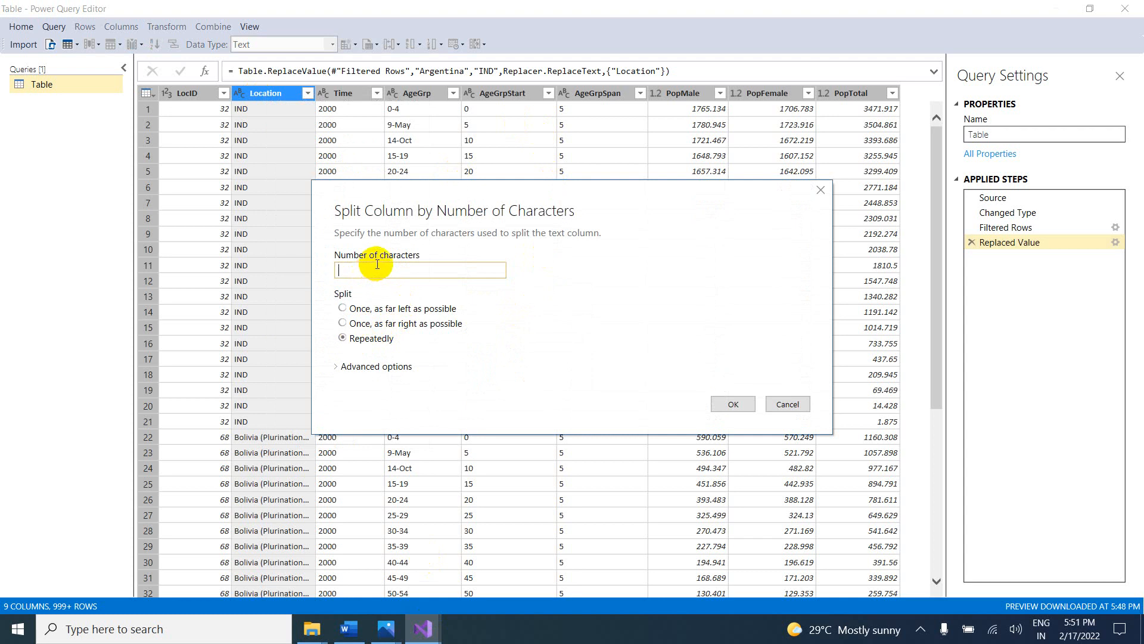
{"action": "type", "text": "5"}
{"action": "left_click", "coordinate": [733, 405]}
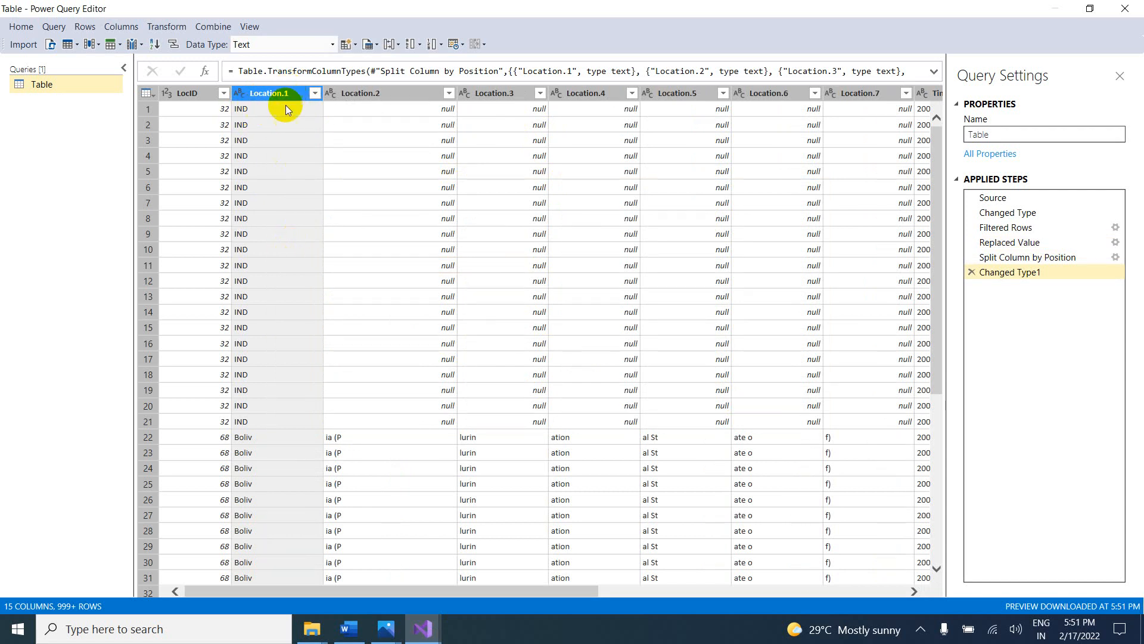
Step: Review the columns from the repeated 5-character split, and delete its Changed Type1 and Split Column by Position steps
{"action": "scroll", "coordinate": [293, 396], "scroll_direction": "down", "scroll_amount": 3}
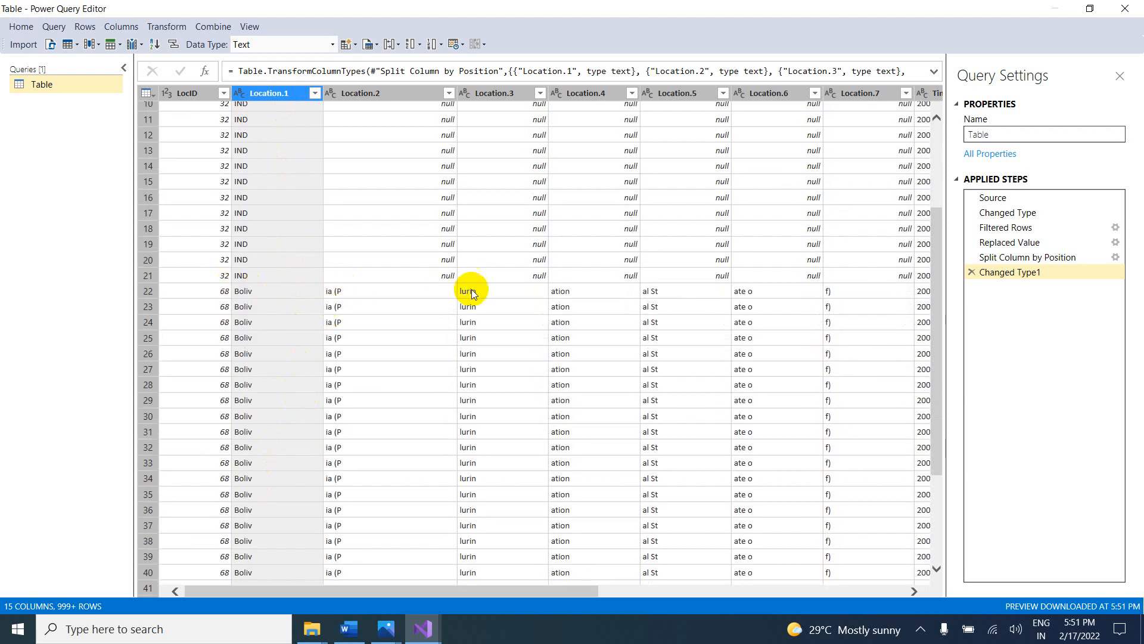
{"action": "scroll", "coordinate": [501, 294], "scroll_direction": "up", "scroll_amount": 3}
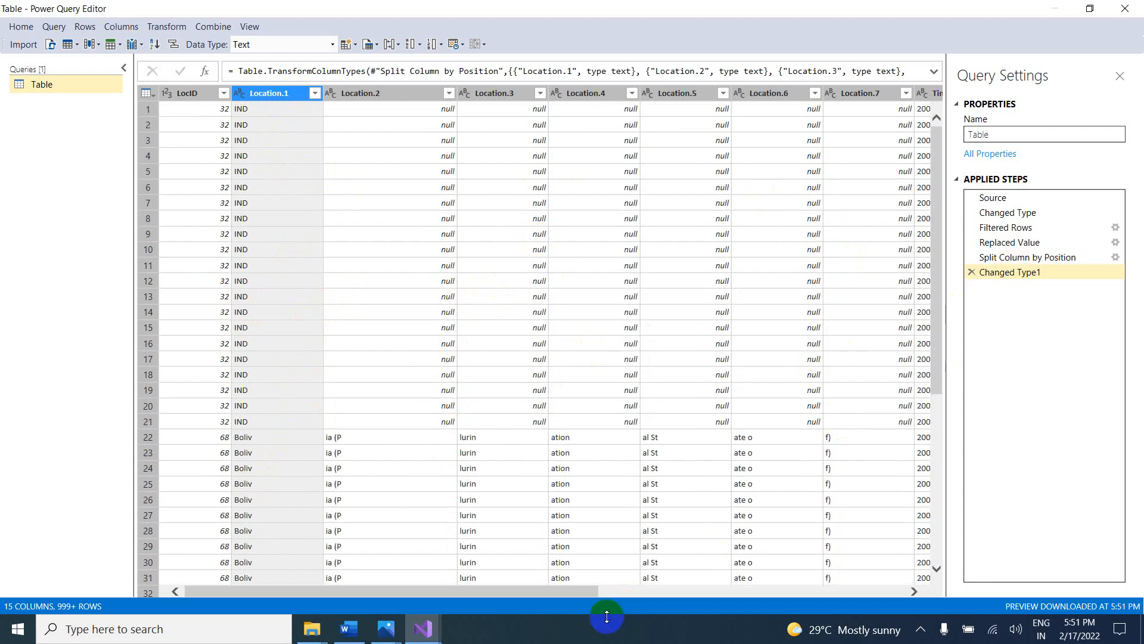
{"action": "left_click_drag", "start_coordinate": [567, 590], "coordinate": [545, 581]}
{"action": "left_click", "coordinate": [971, 272]}
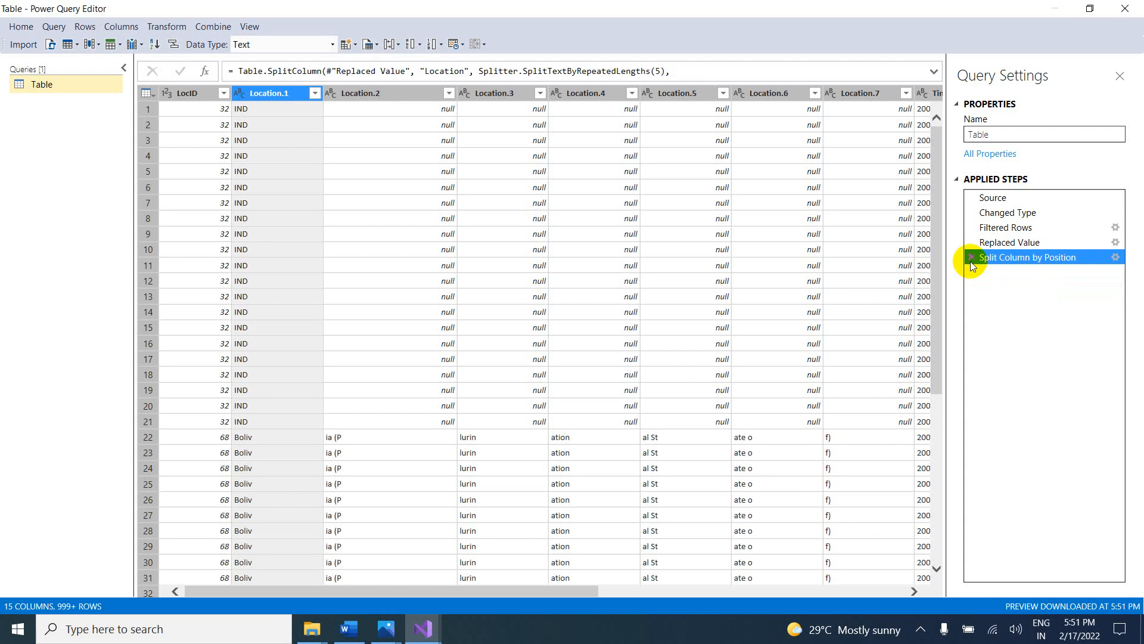
{"action": "left_click", "coordinate": [970, 260]}
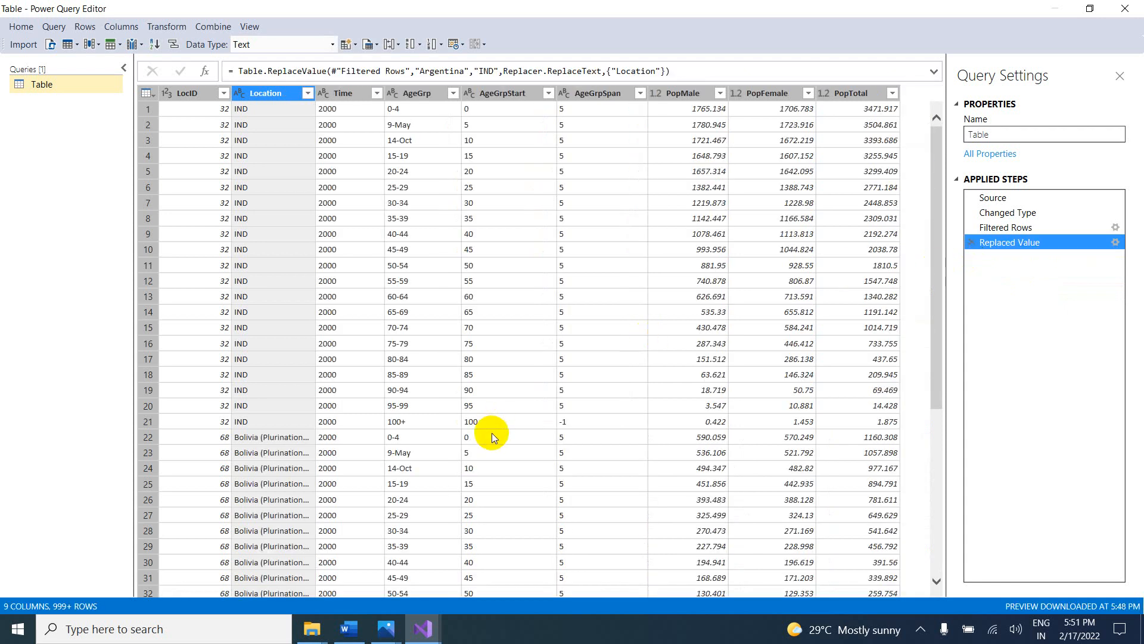
Step: Look through the table rows, and switch to Word to highlight the Duplicate Column topic in the list
{"action": "scroll", "coordinate": [538, 508], "scroll_direction": "down", "scroll_amount": 5}
{"action": "scroll", "coordinate": [538, 507], "scroll_direction": "up", "scroll_amount": 5}
{"action": "scroll", "coordinate": [538, 508], "scroll_direction": "down", "scroll_amount": 5}
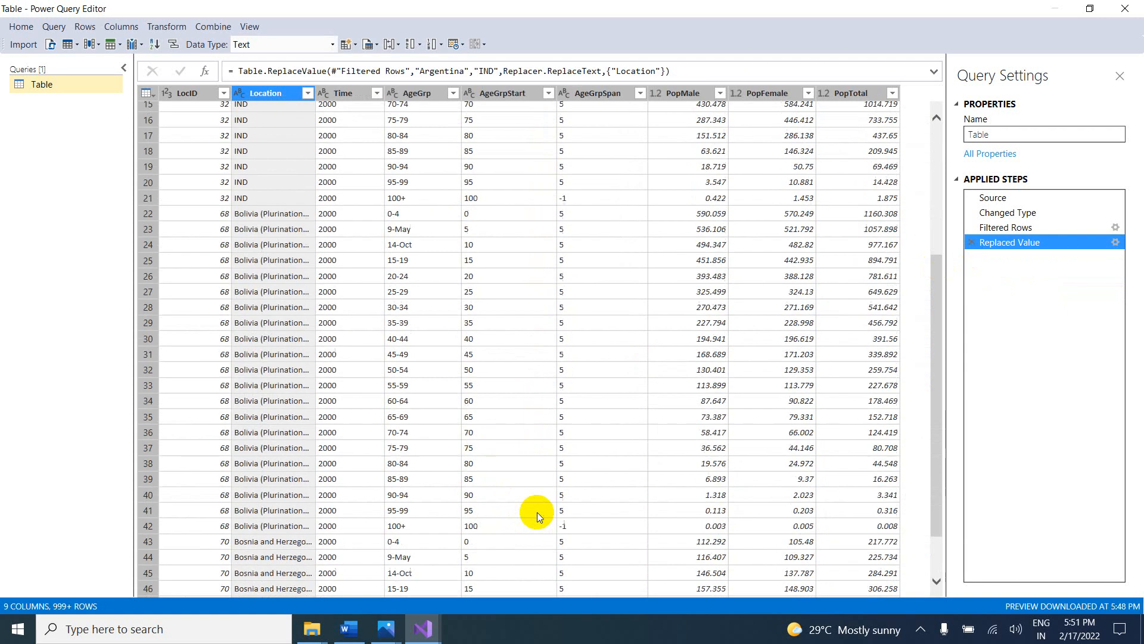
{"action": "left_click", "coordinate": [348, 629]}
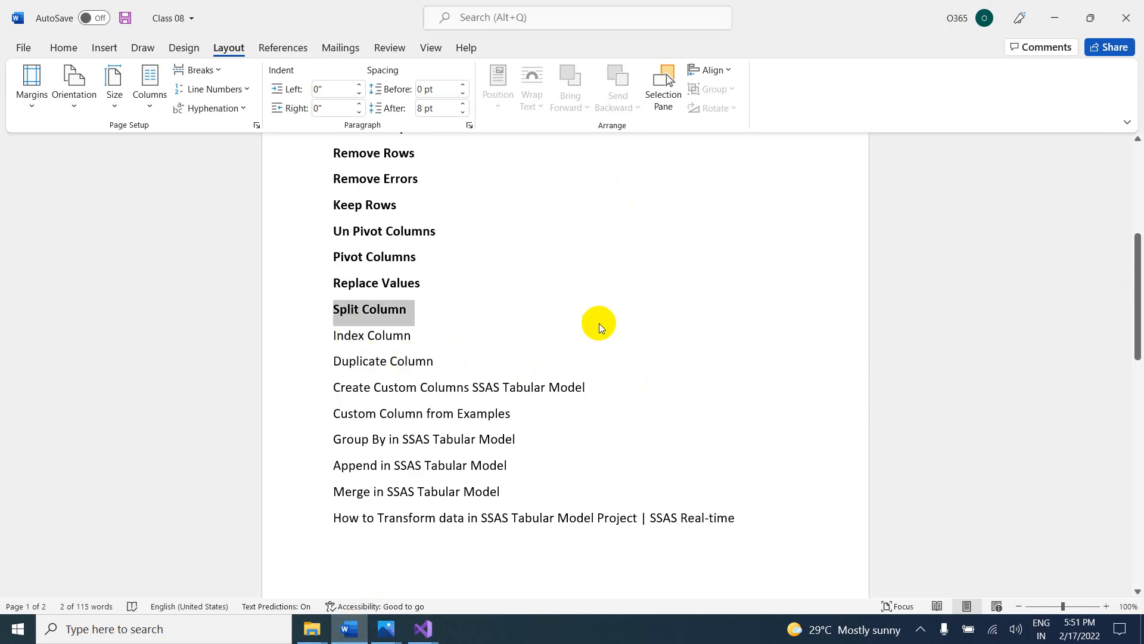
{"action": "left_click_drag", "start_coordinate": [328, 359], "coordinate": [445, 359]}
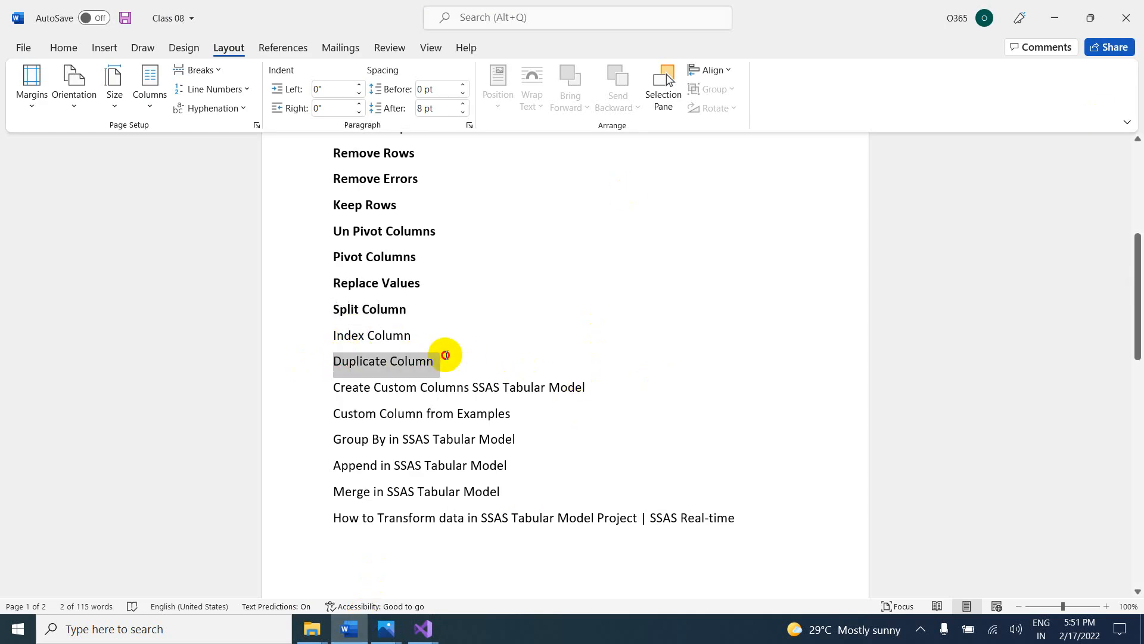
Step: Return to Power Query Editor, add an index column starting from 1, and look through its rows
{"action": "key", "text": "alt+Tab"}
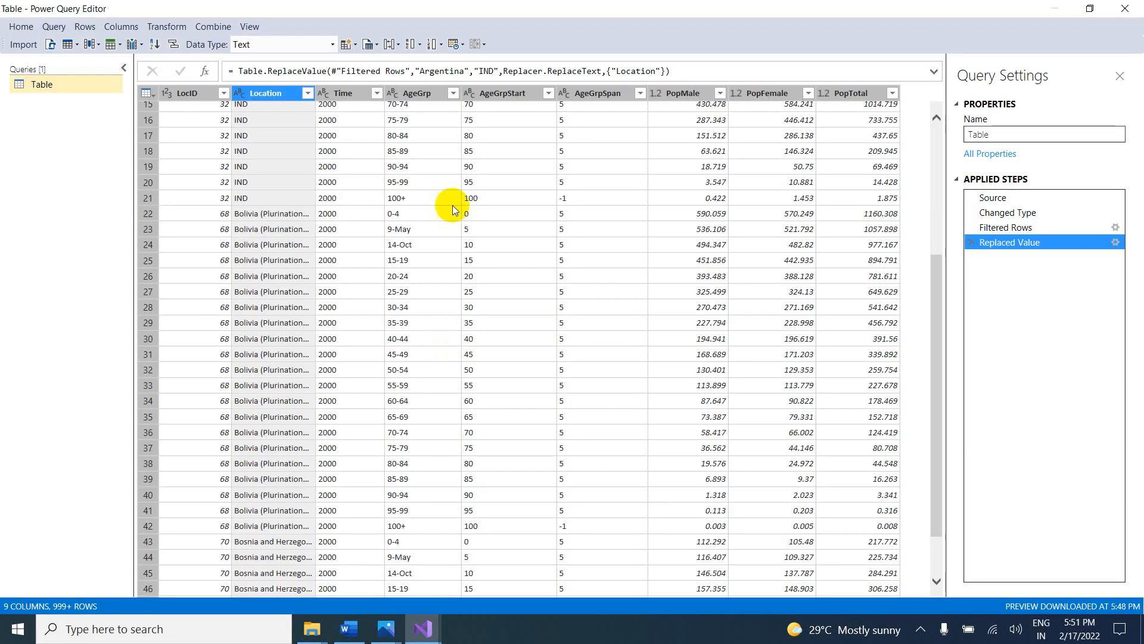
{"action": "left_click", "coordinate": [121, 28]}
{"action": "mouse_move", "coordinate": [135, 47]}
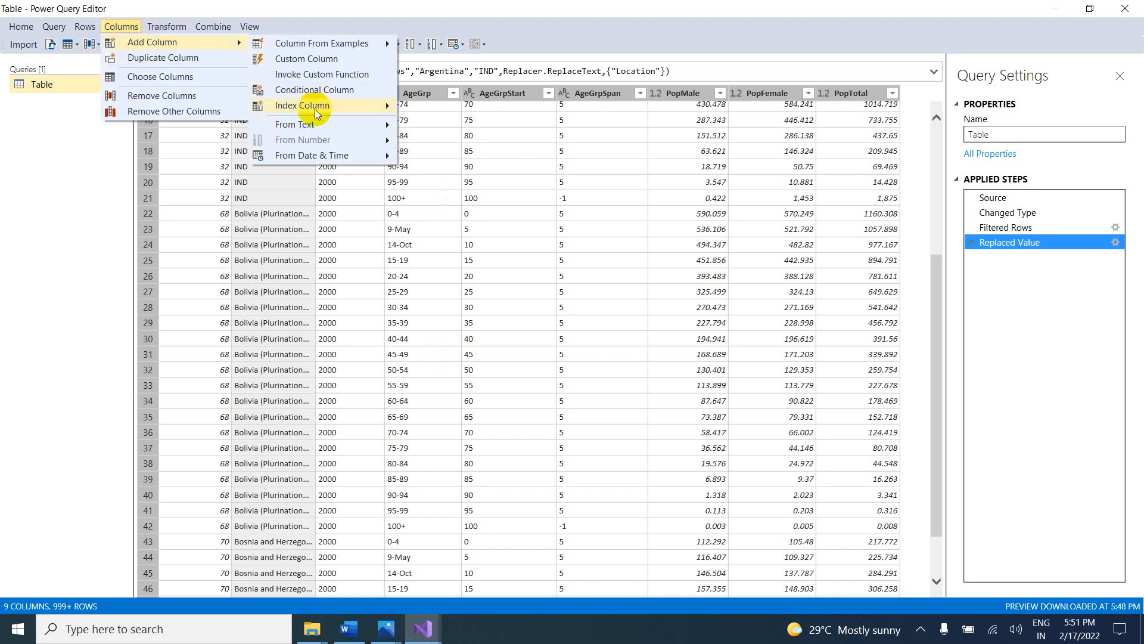
{"action": "mouse_move", "coordinate": [316, 114]}
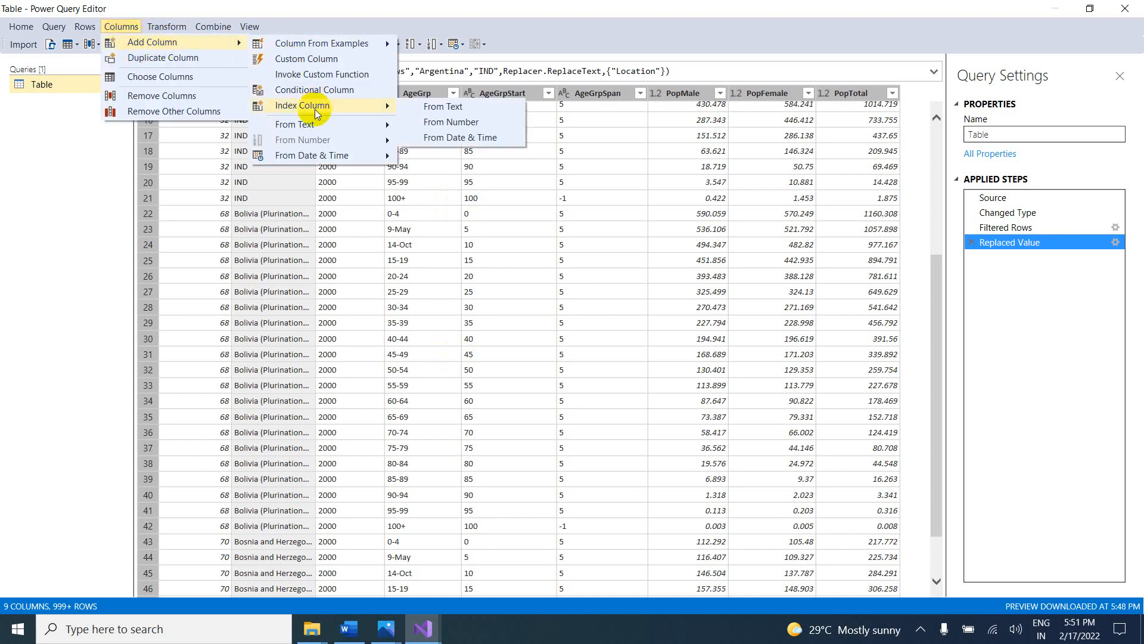
{"action": "left_click", "coordinate": [471, 121]}
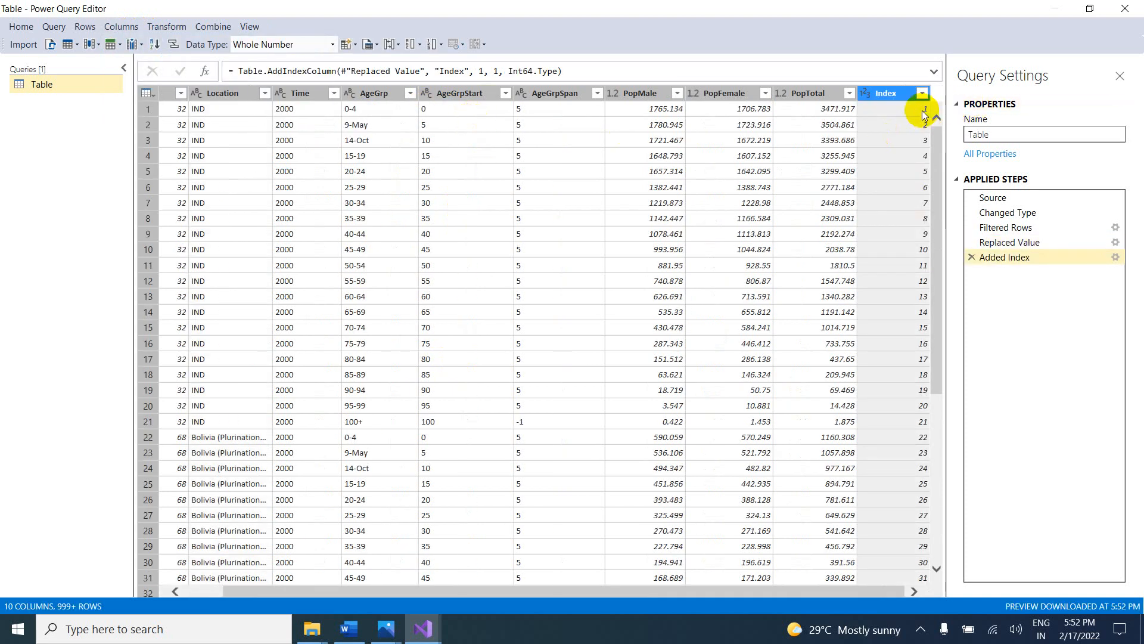
{"action": "scroll", "coordinate": [907, 349], "scroll_direction": "down", "scroll_amount": 15}
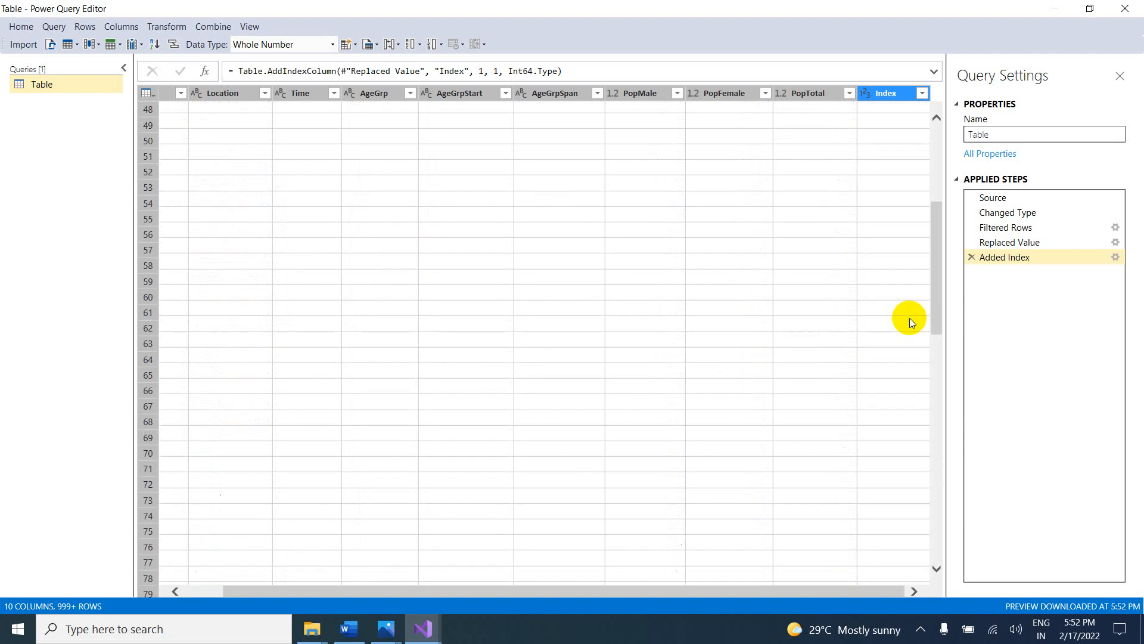
{"action": "scroll", "coordinate": [910, 316], "scroll_direction": "up", "scroll_amount": 15}
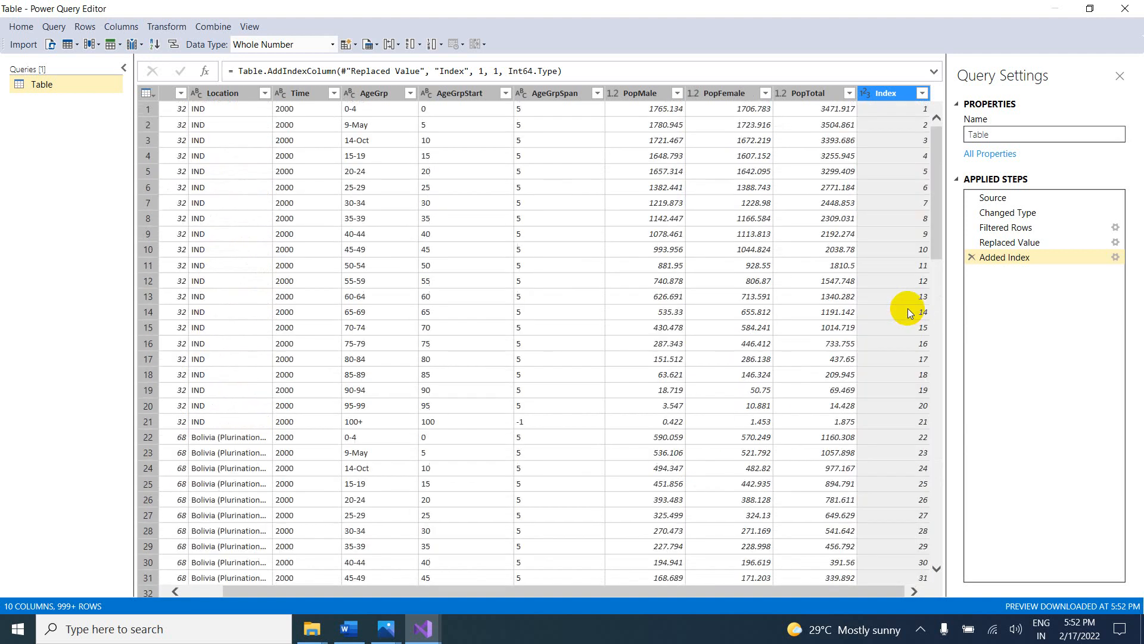
Step: Switch to Word and make the Index Column and Duplicate Column topics bold
{"action": "left_click", "coordinate": [386, 629]}
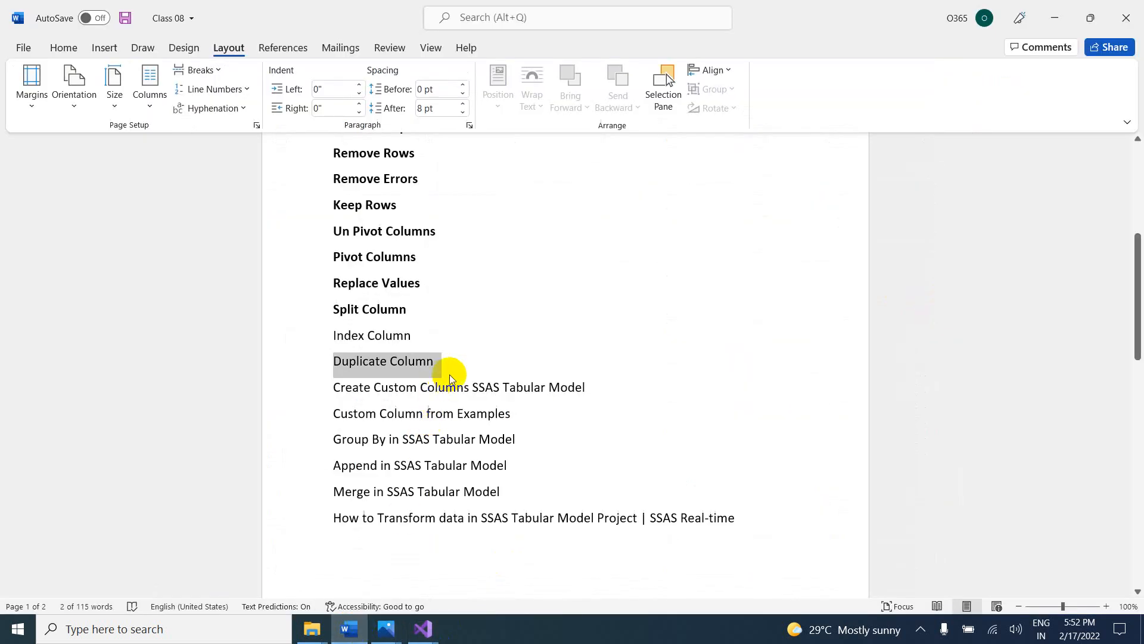
{"action": "left_click", "coordinate": [444, 348]}
{"action": "left_click_drag", "start_coordinate": [423, 338], "coordinate": [374, 335]}
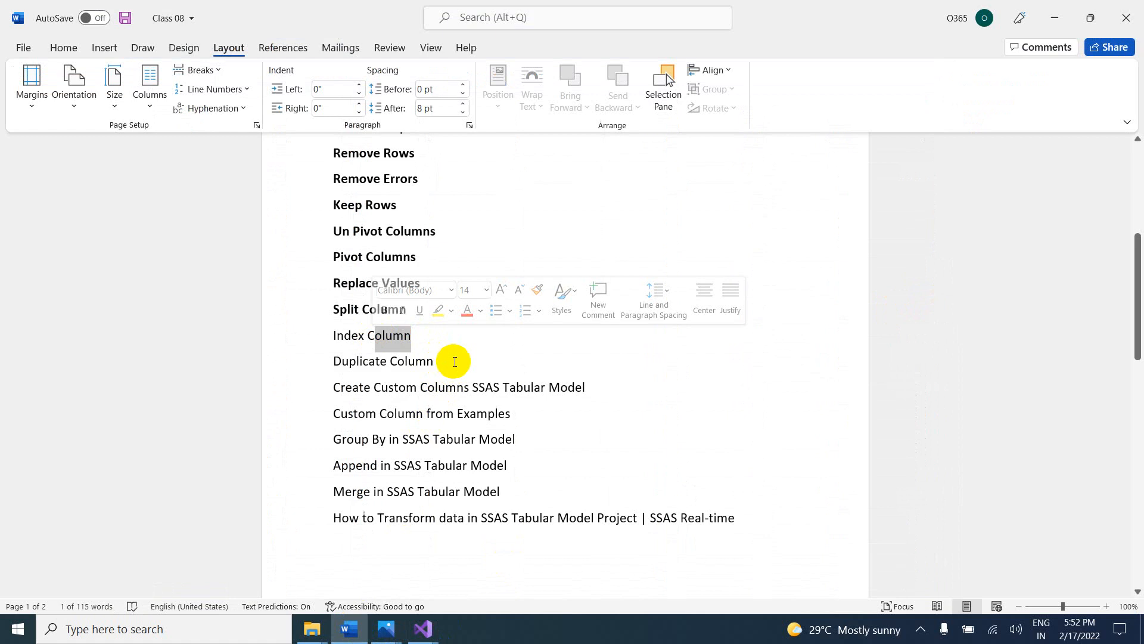
{"action": "left_click_drag", "start_coordinate": [450, 361], "coordinate": [337, 338]}
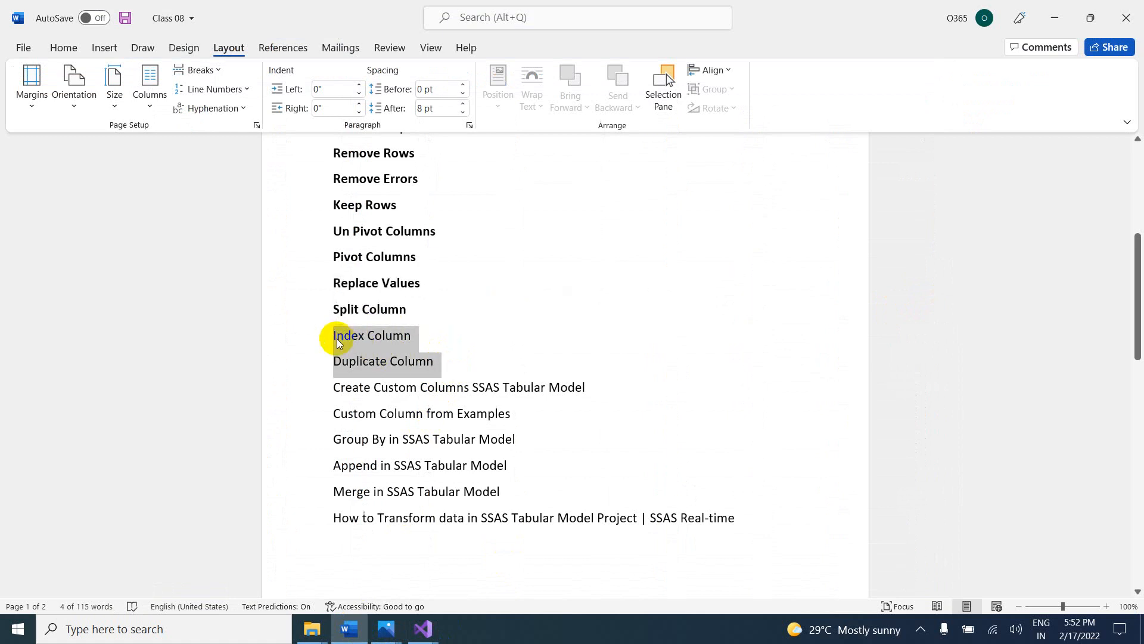
{"action": "key", "text": "ctrl+b"}
Step: Return to Power Query Editor and duplicate the Location column
{"action": "key", "text": "alt+Tab"}
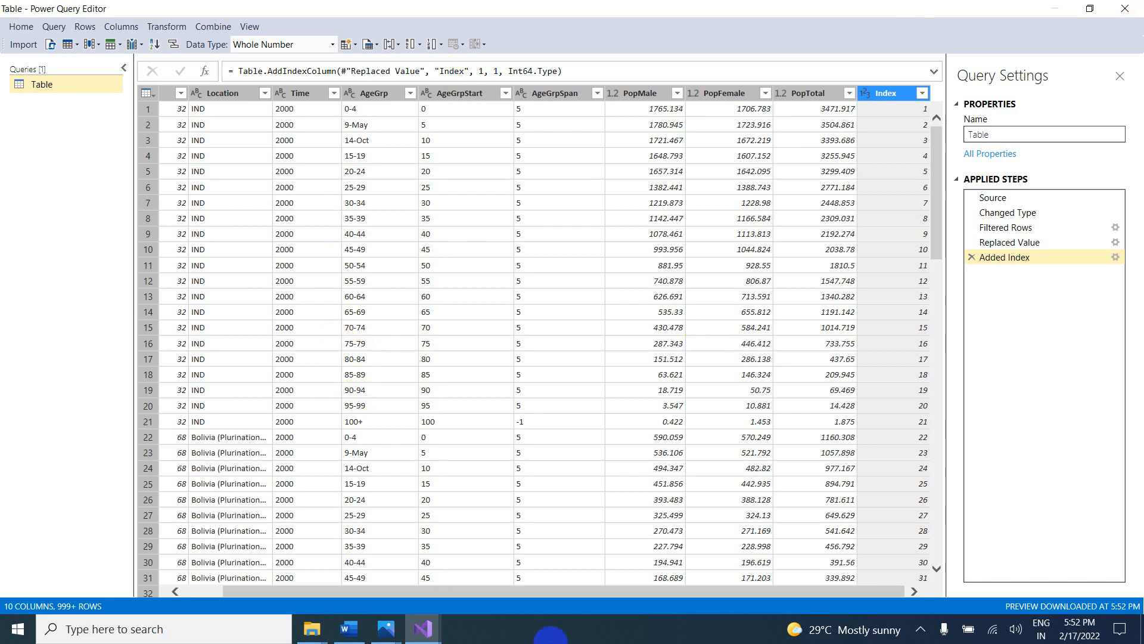
{"action": "left_click", "coordinate": [244, 93]}
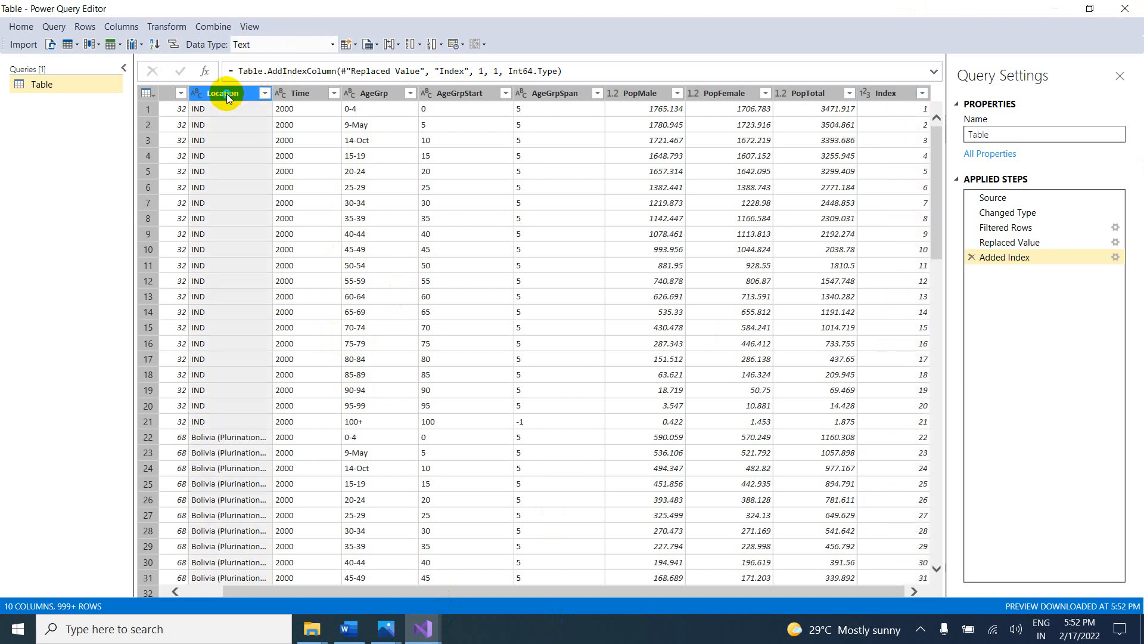
{"action": "right_click", "coordinate": [227, 95]}
{"action": "left_click", "coordinate": [270, 147]}
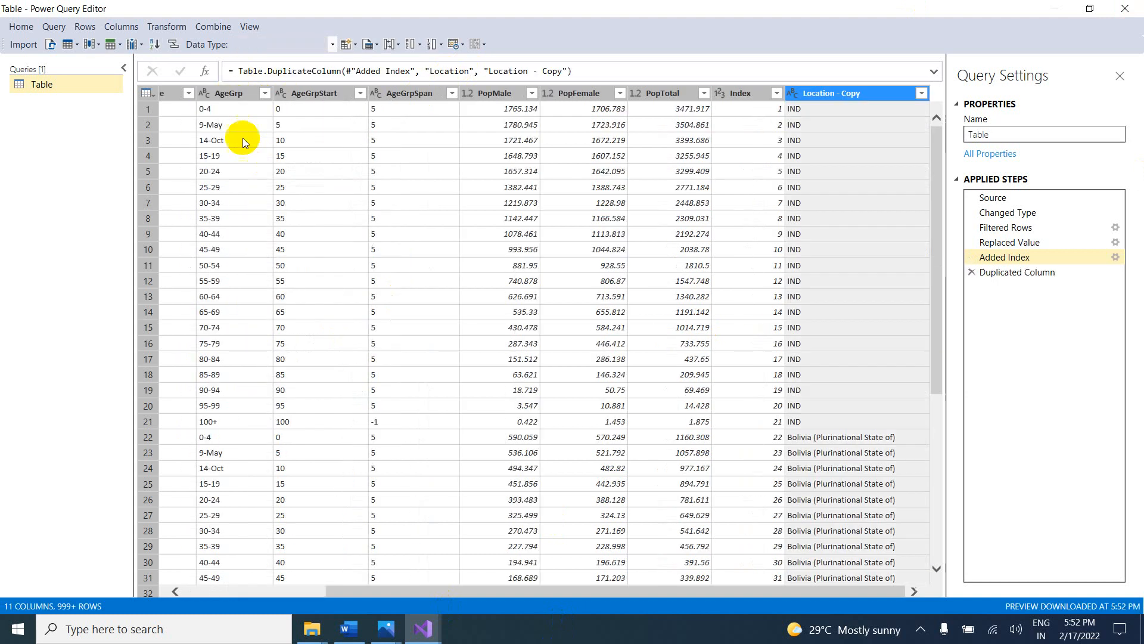
Step: Move the Location - Copy column to the beginning of the table, and shift it one position right, after LocID
{"action": "right_click", "coordinate": [842, 97]}
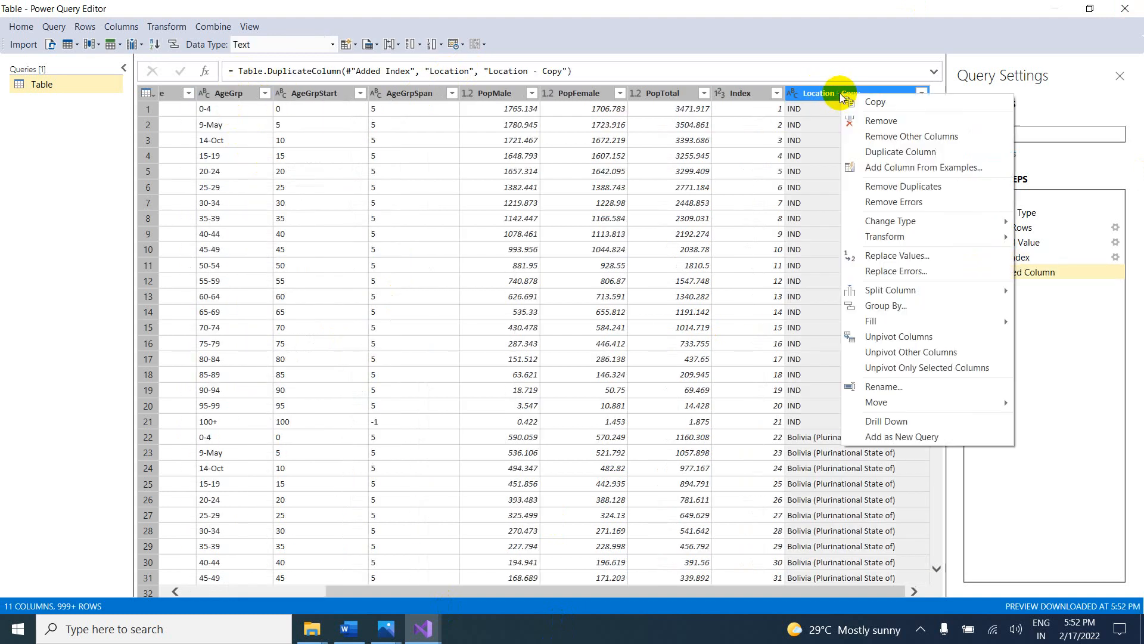
{"action": "mouse_move", "coordinate": [904, 408]}
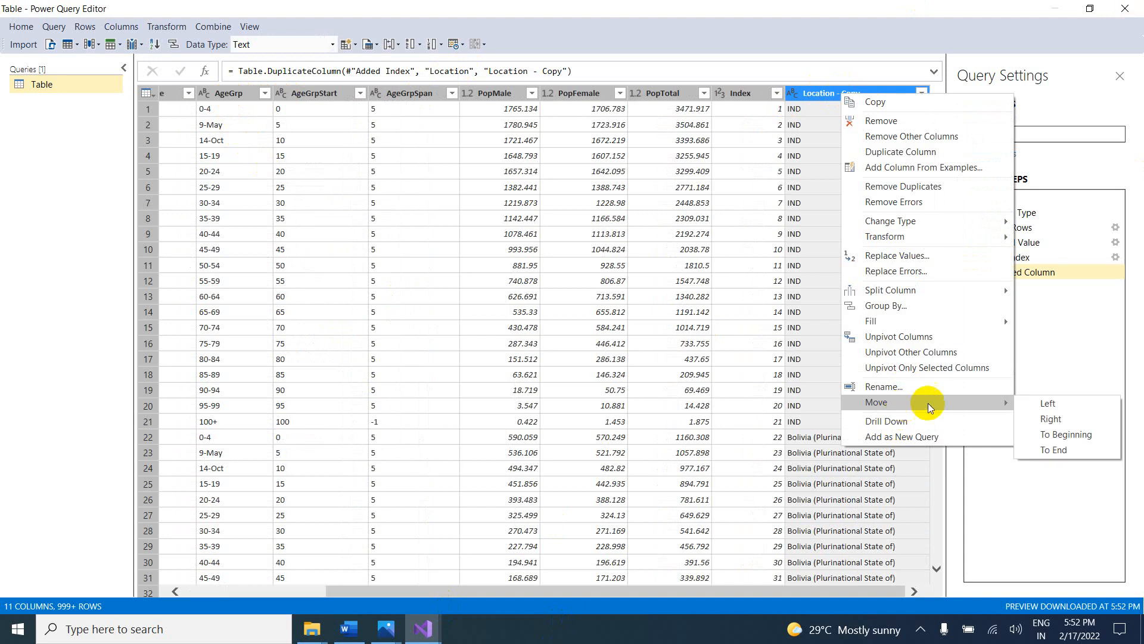
{"action": "left_click", "coordinate": [1069, 438]}
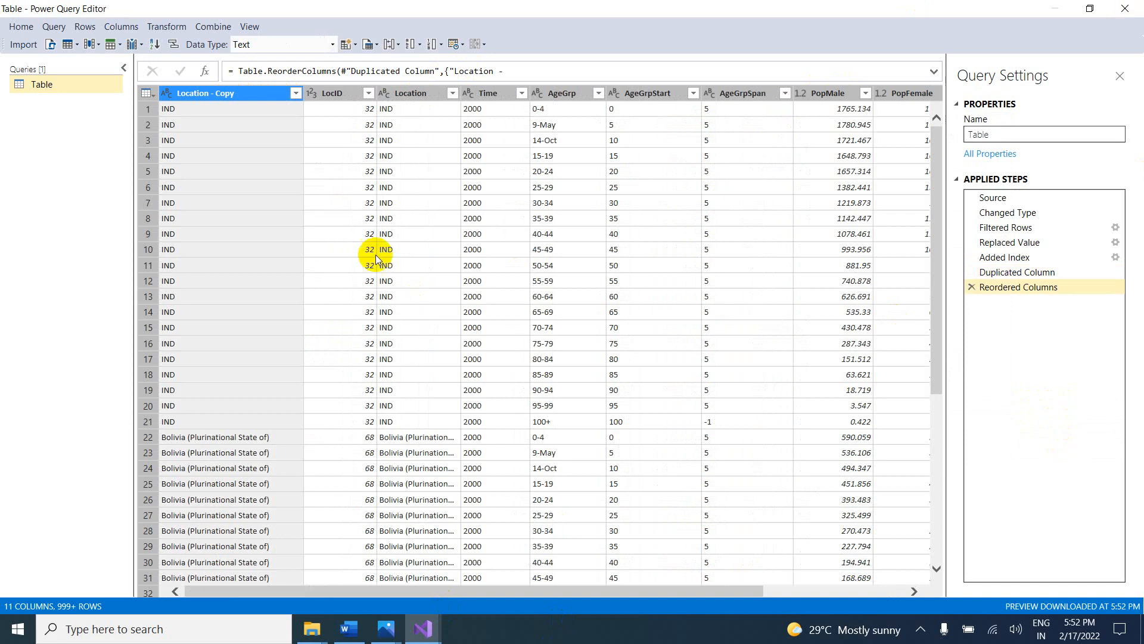
{"action": "right_click", "coordinate": [215, 95]}
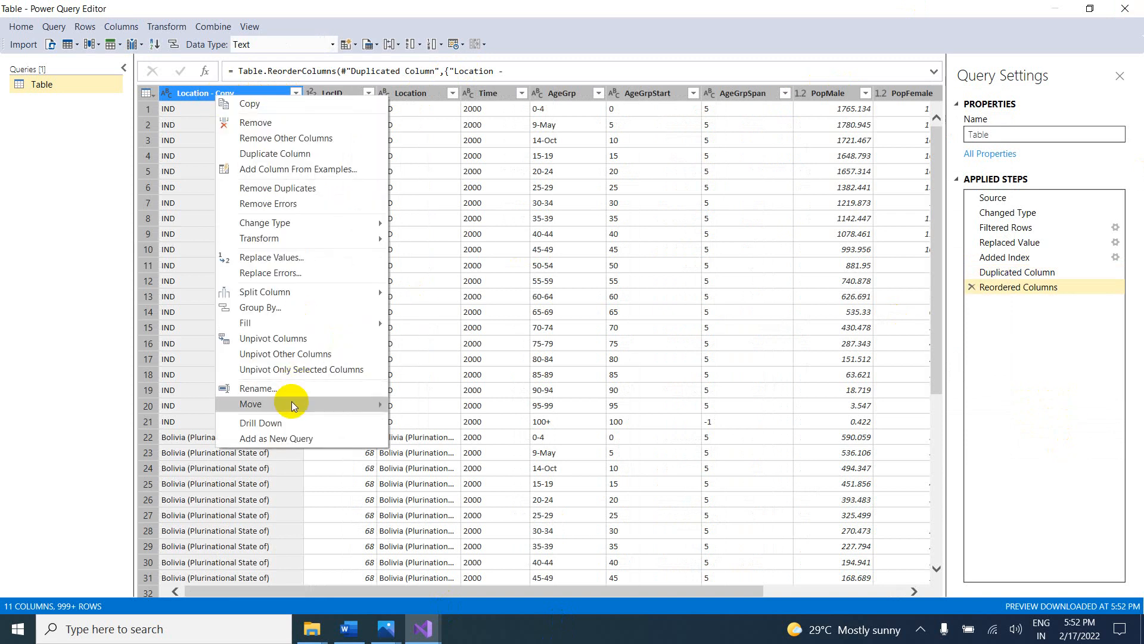
{"action": "mouse_move", "coordinate": [291, 403]}
{"action": "left_click", "coordinate": [444, 425]}
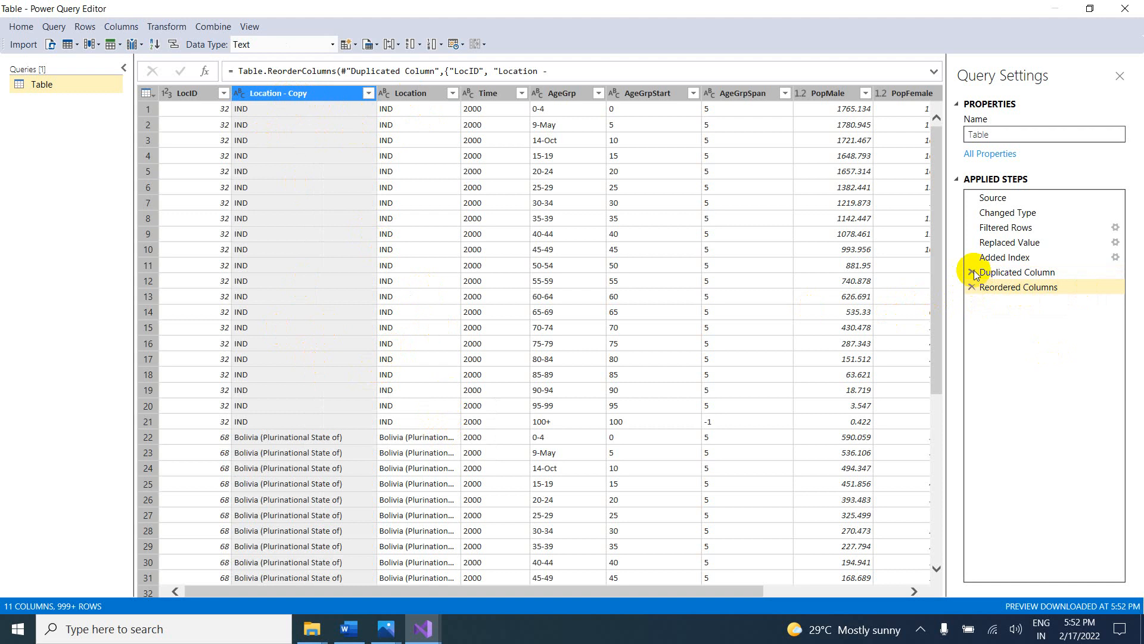
Step: Check the upcoming topics in the Word list and return to Power Query Editor
{"action": "left_click", "coordinate": [350, 629]}
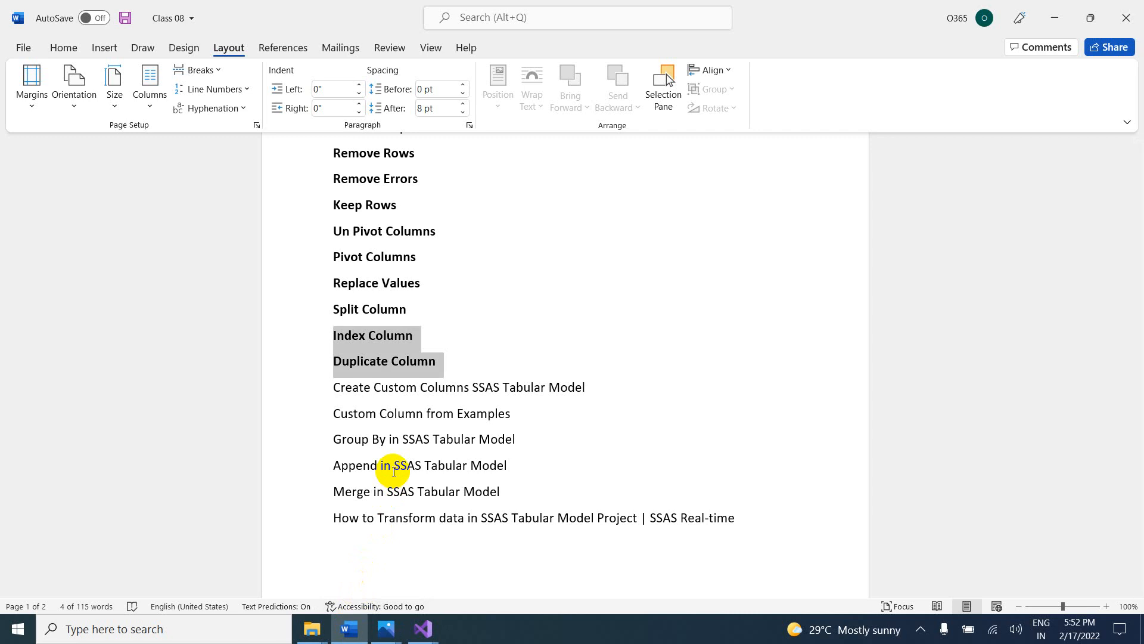
{"action": "mouse_move", "coordinate": [424, 631]}
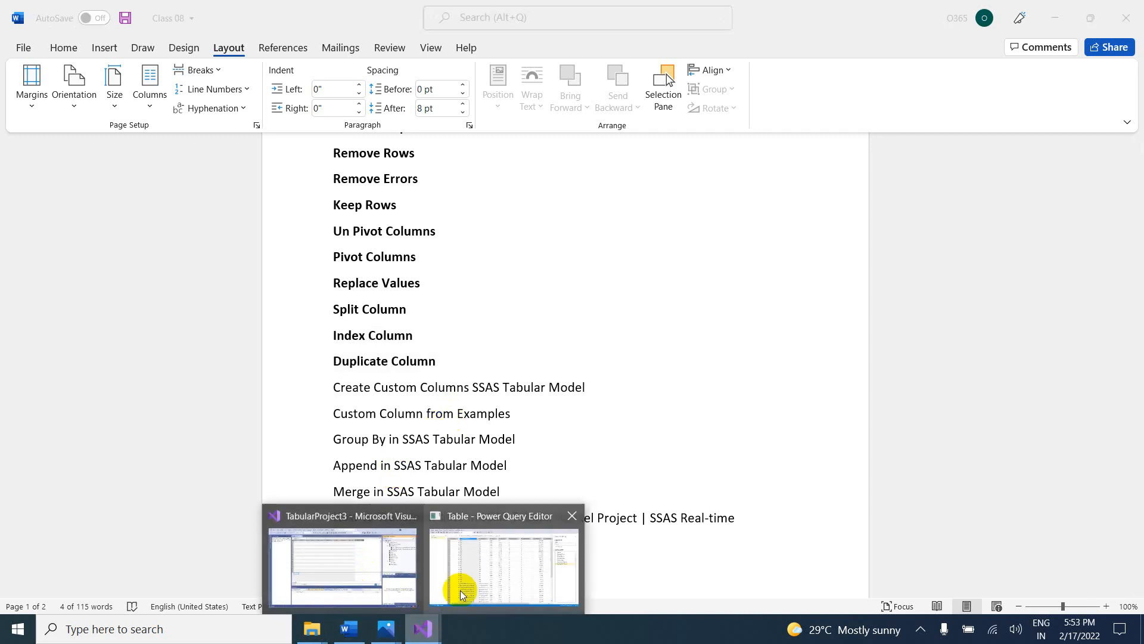
{"action": "left_click", "coordinate": [506, 540]}
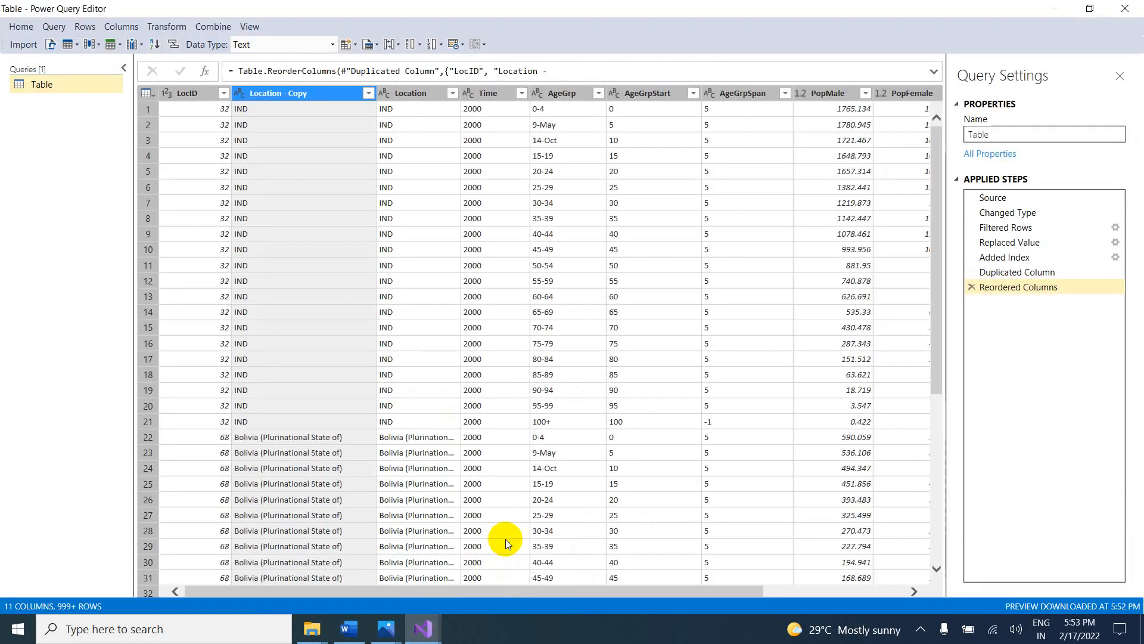
Step: Add a custom column named Number with the formula 123
{"action": "left_click", "coordinate": [121, 26]}
{"action": "mouse_move", "coordinate": [146, 43]}
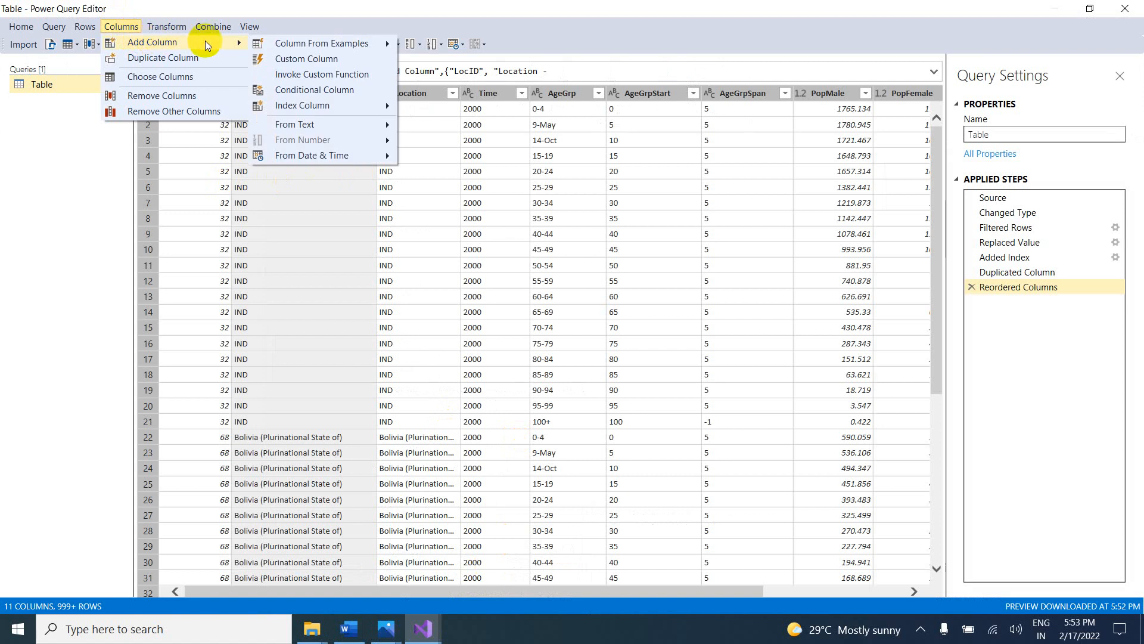
{"action": "left_click", "coordinate": [317, 59]}
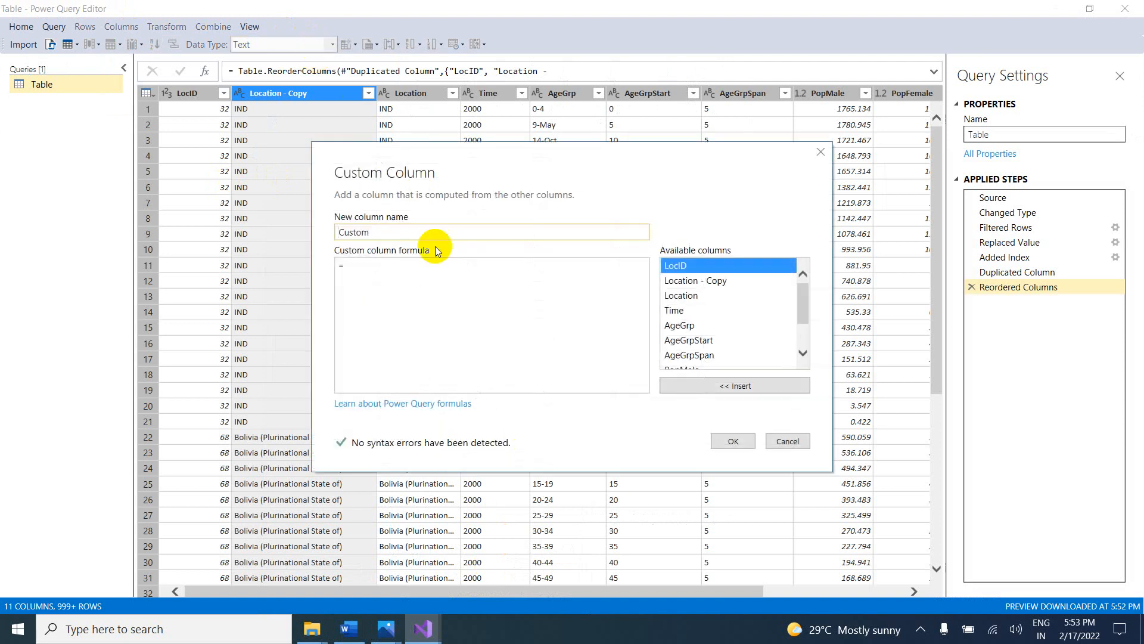
{"action": "left_click_drag", "start_coordinate": [378, 231], "coordinate": [337, 231]}
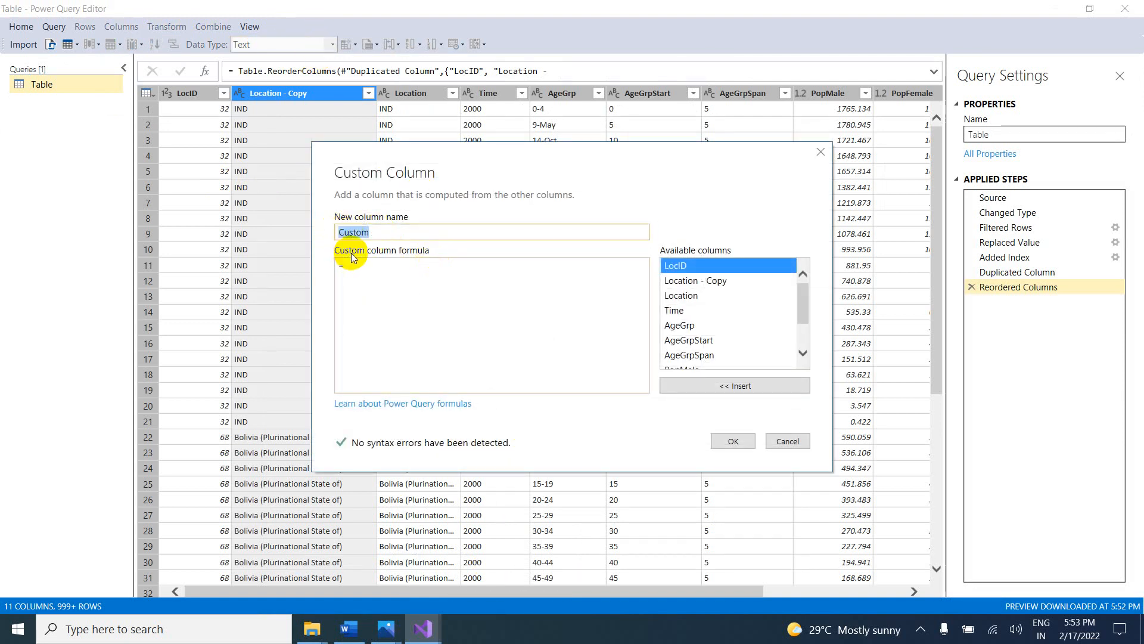
{"action": "type", "text": "12"}
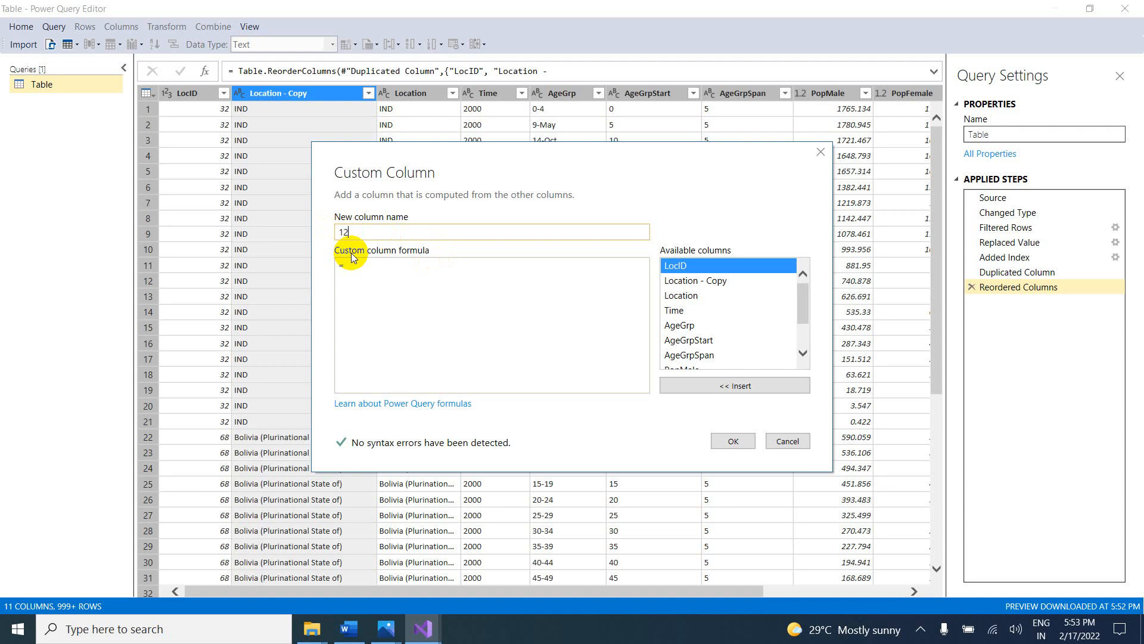
{"action": "type", "text": "3"}
{"action": "left_click", "coordinate": [351, 269]}
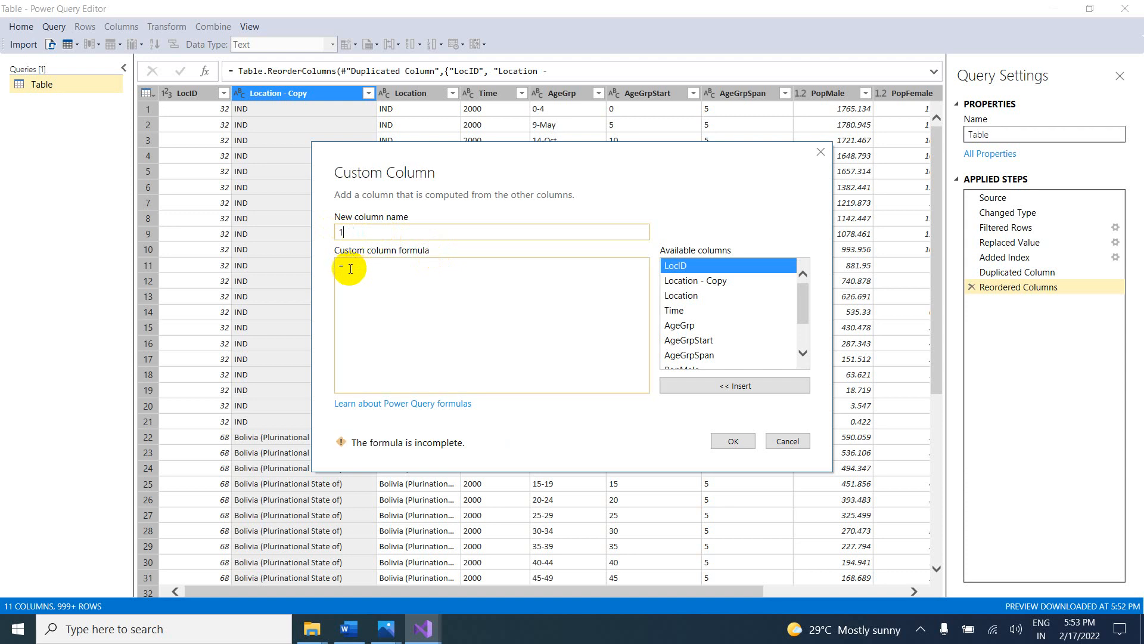
{"action": "type", "text": "Number"}
{"action": "left_click", "coordinate": [350, 269]}
{"action": "left_click", "coordinate": [733, 441]}
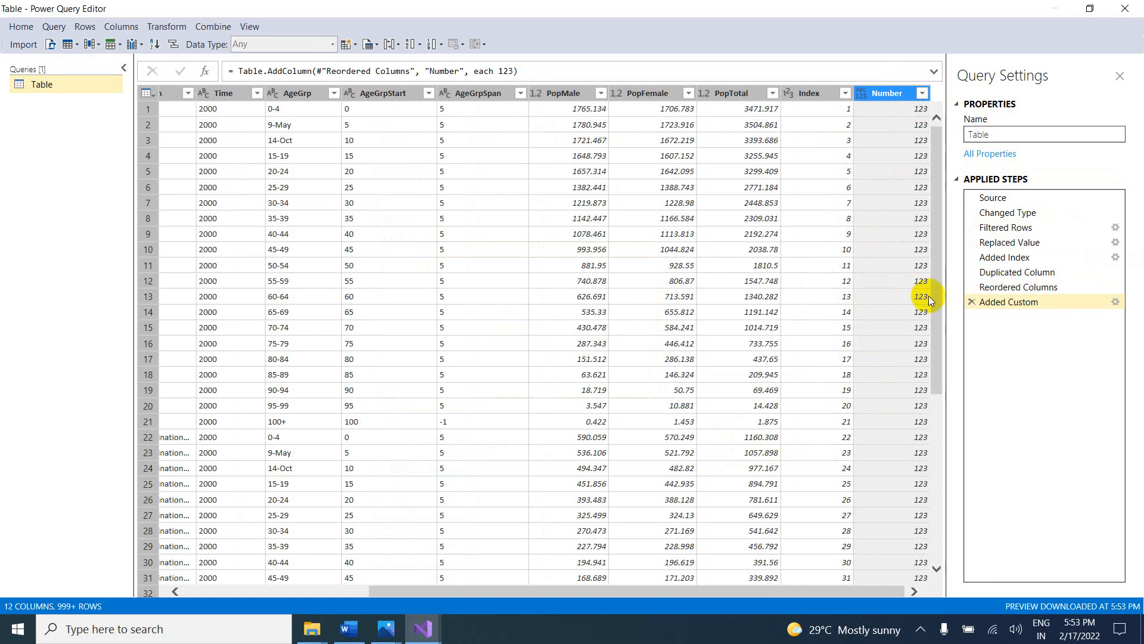
Step: Review the settings of the Added Custom step and close them without changes
{"action": "left_click", "coordinate": [1050, 303]}
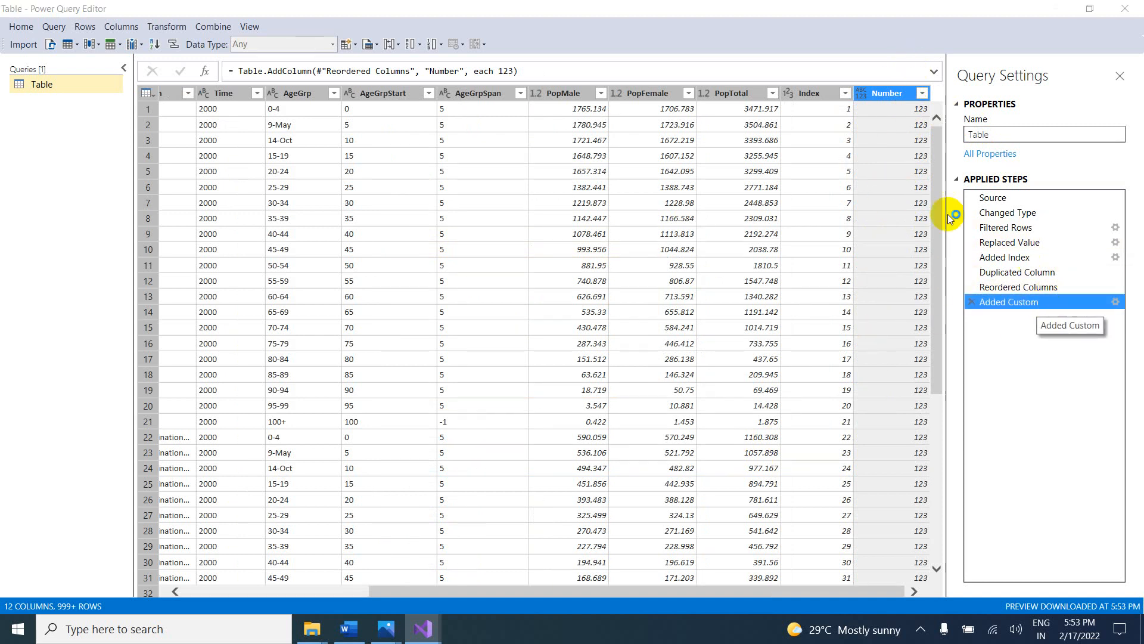
{"action": "double_click", "coordinate": [1008, 298]}
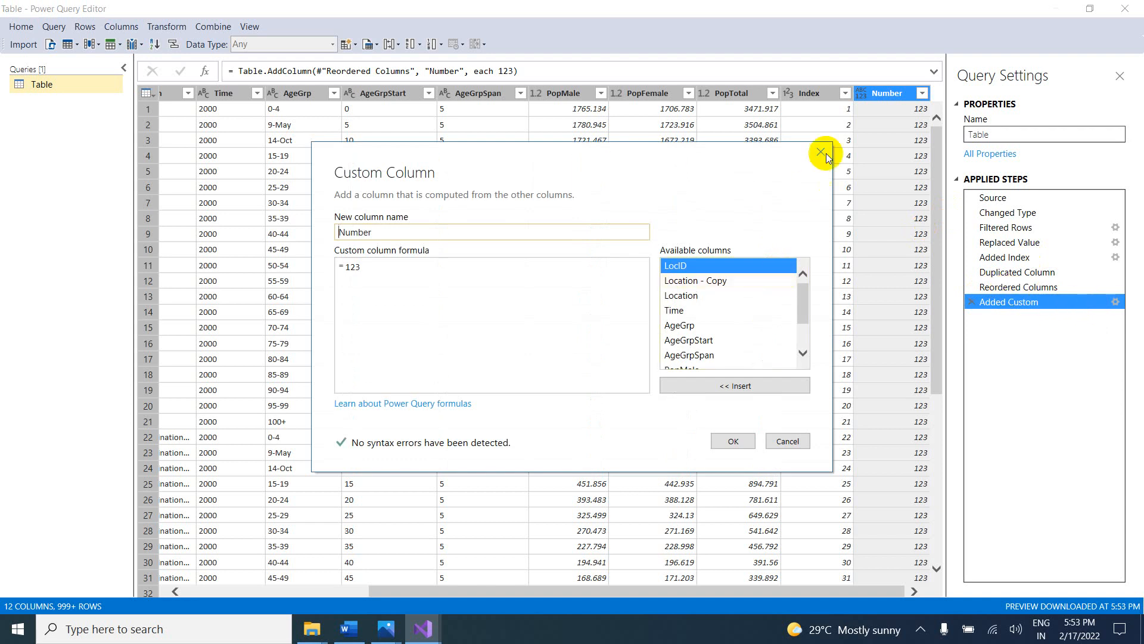
{"action": "key", "text": "Escape"}
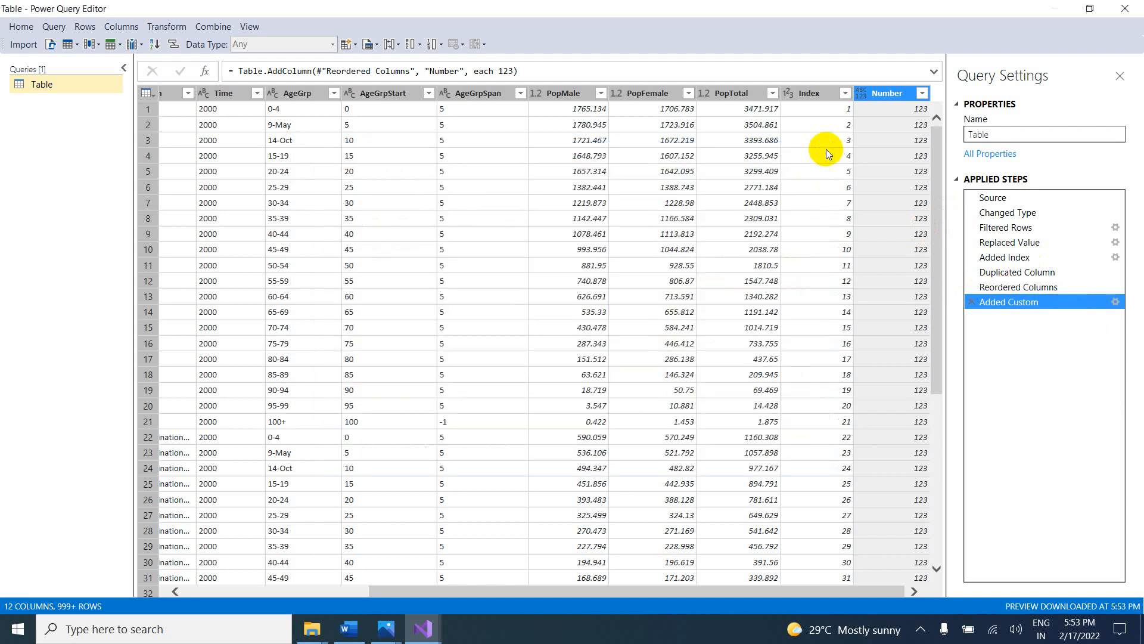
Step: Add a custom column named Text with the formula "India"
{"action": "left_click", "coordinate": [121, 28]}
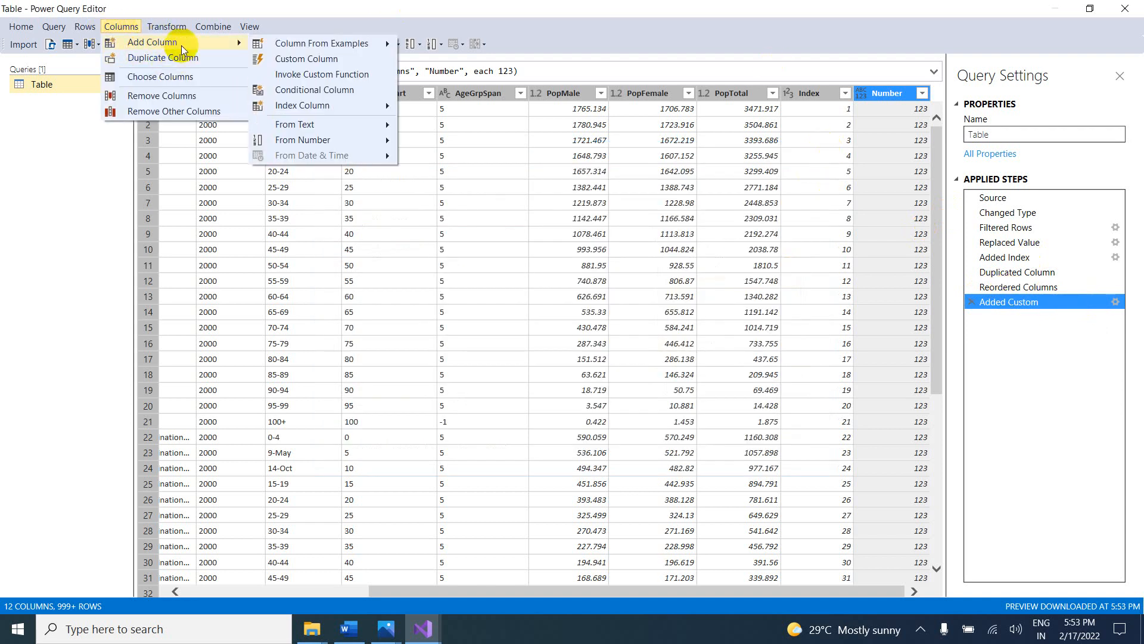
{"action": "left_click", "coordinate": [297, 59]}
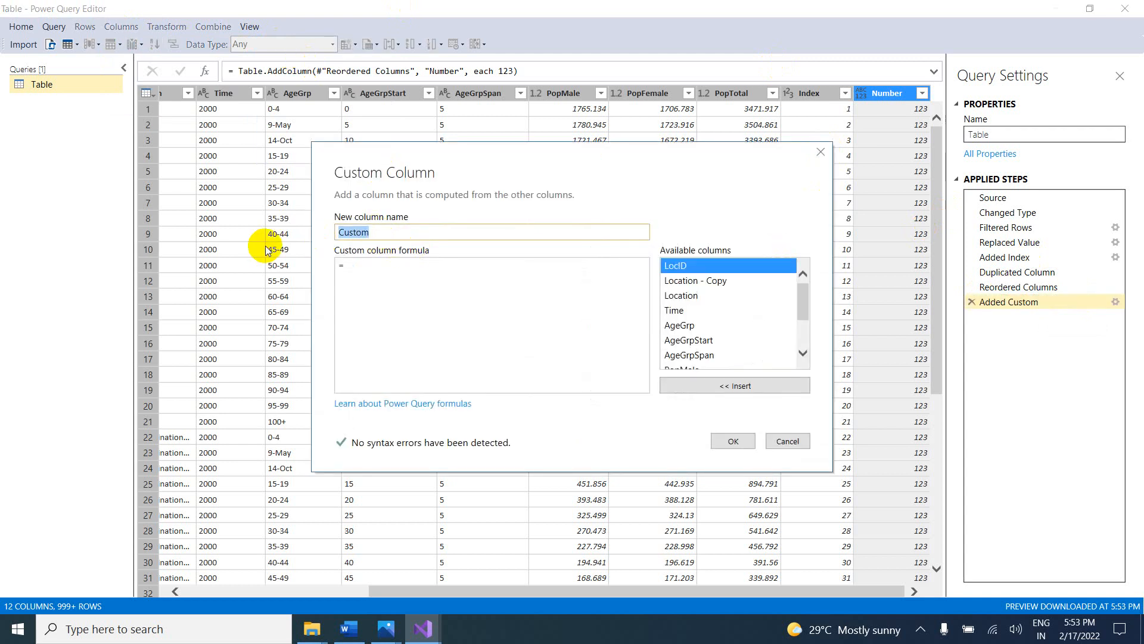
{"action": "type", "text": "Text"}
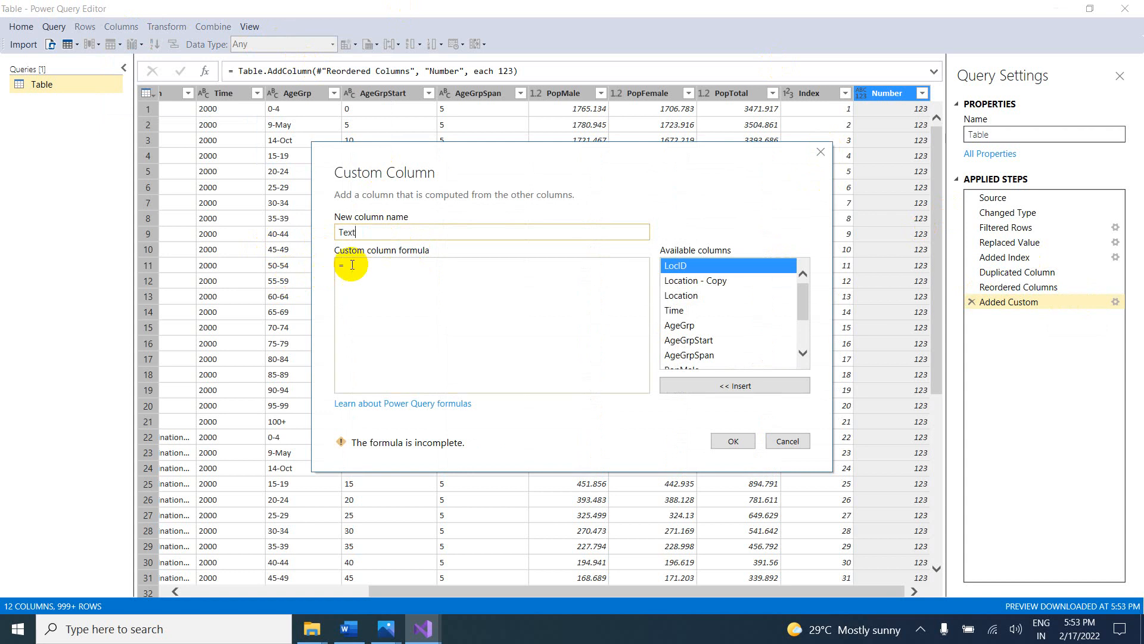
{"action": "left_click", "coordinate": [352, 265]}
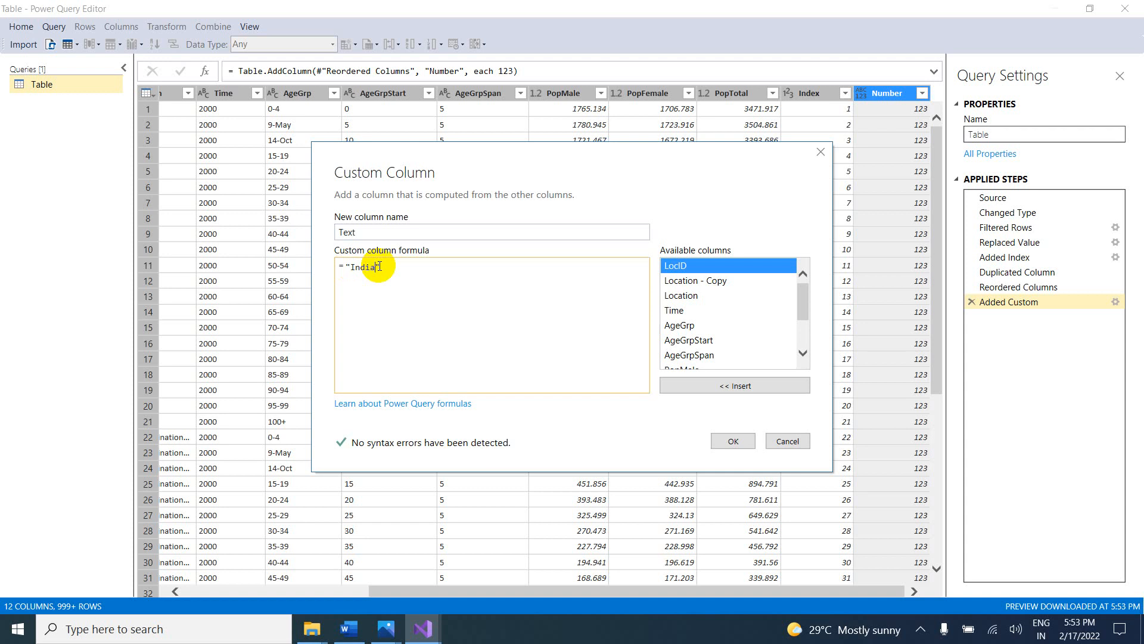
{"action": "left_click", "coordinate": [723, 441]}
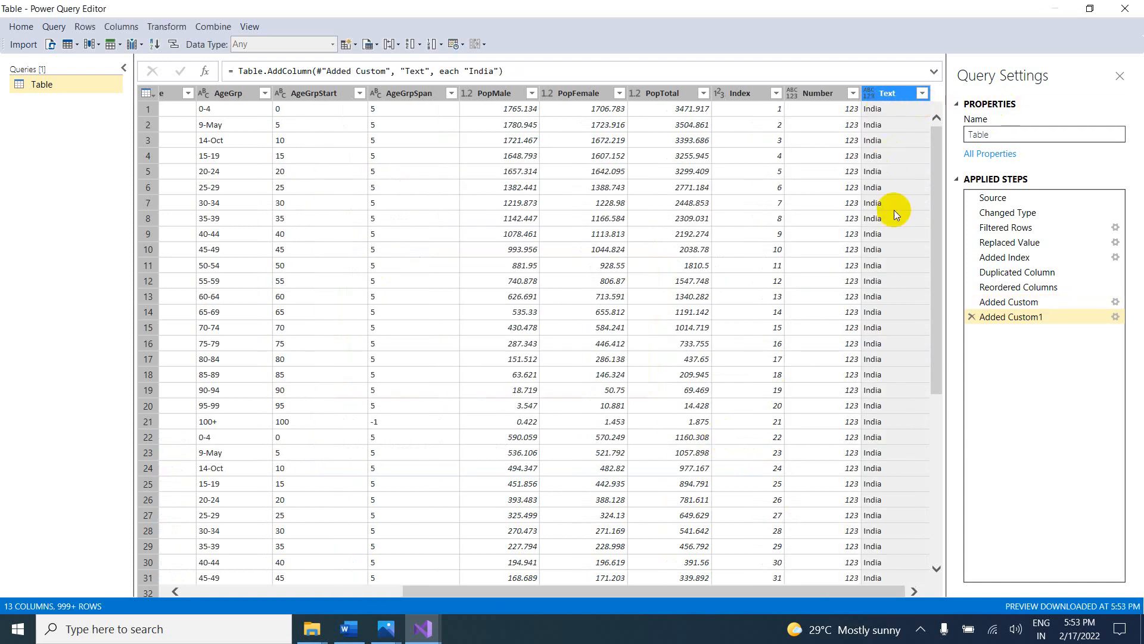
Step: Delete the Added Custom1 and Added Custom steps from the query
{"action": "left_click", "coordinate": [972, 316]}
{"action": "left_click", "coordinate": [972, 303]}
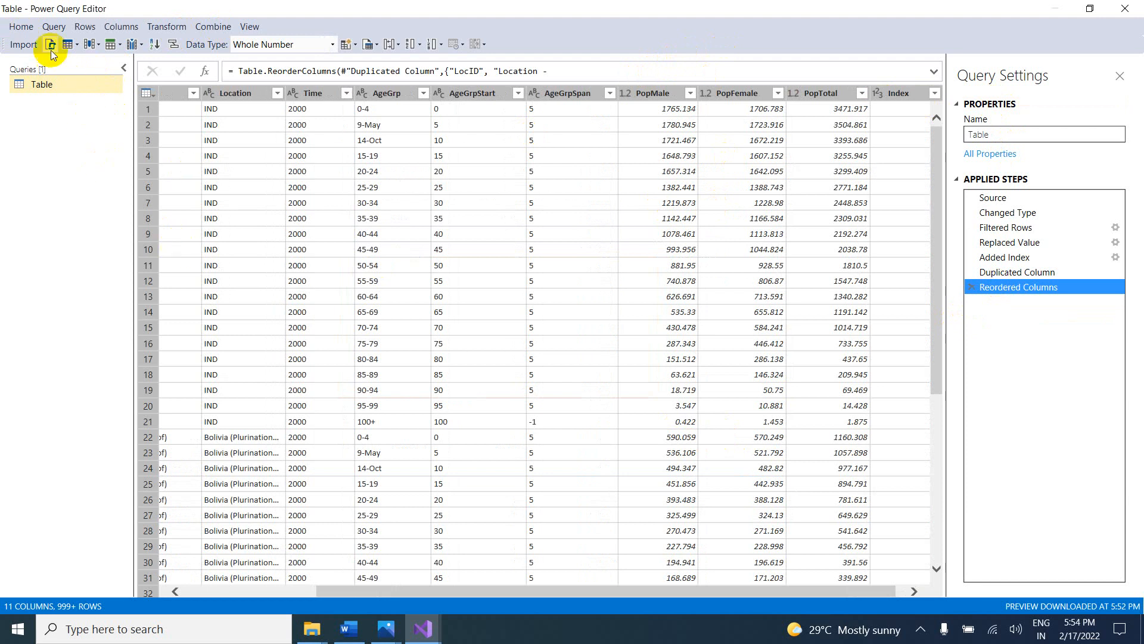
Step: Bold the "Create Custom Columns SSAS Tabular Model" line in the Word topic list and return to Power Query Editor
{"action": "left_click", "coordinate": [354, 626]}
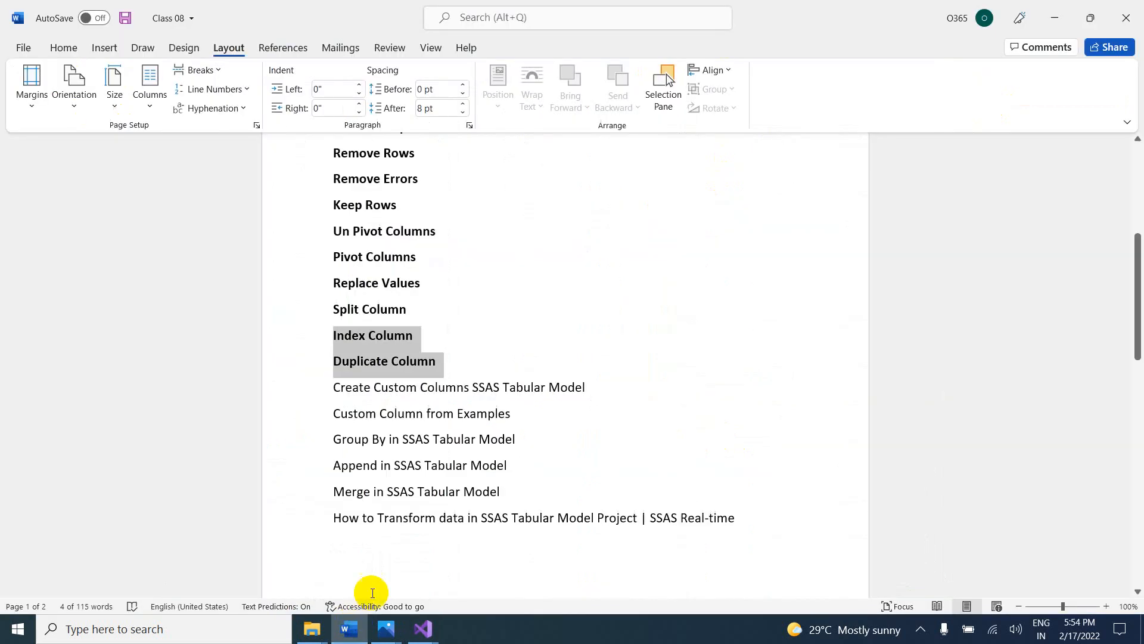
{"action": "left_click_drag", "start_coordinate": [337, 389], "coordinate": [596, 397]}
{"action": "key", "text": "ctrl+b"}
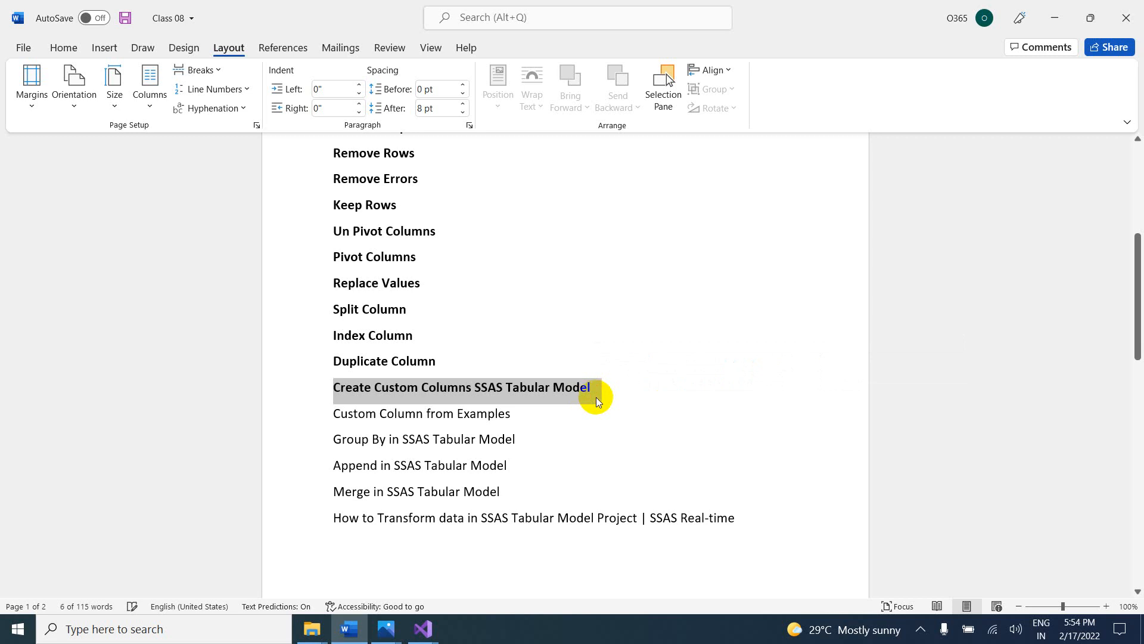
{"action": "key", "text": "super+Tab"}
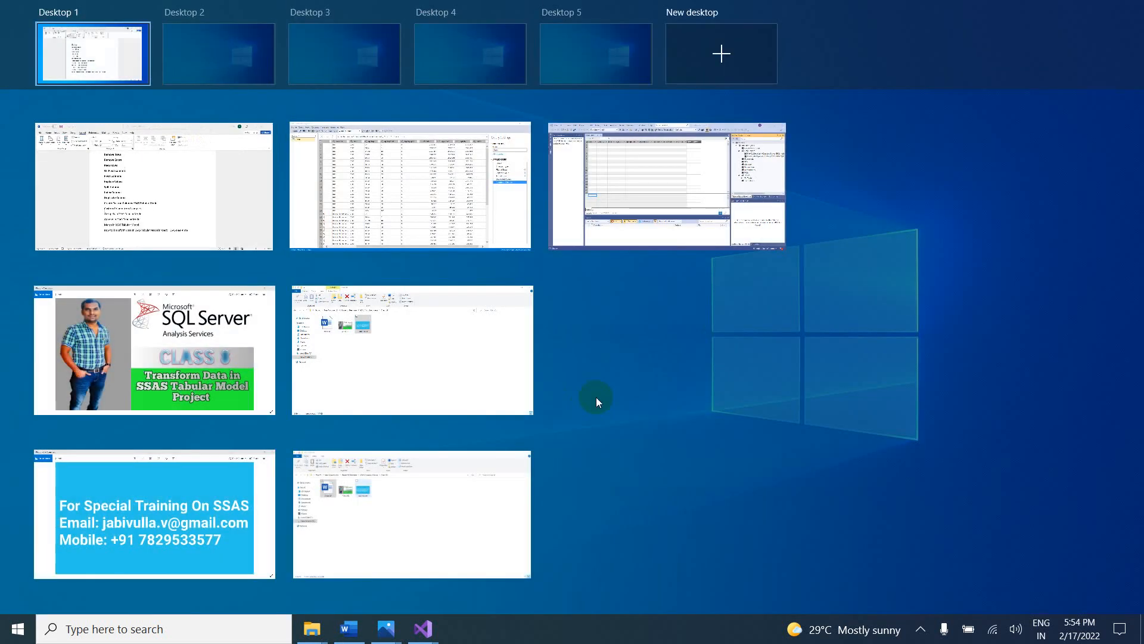
{"action": "key", "text": "Escape"}
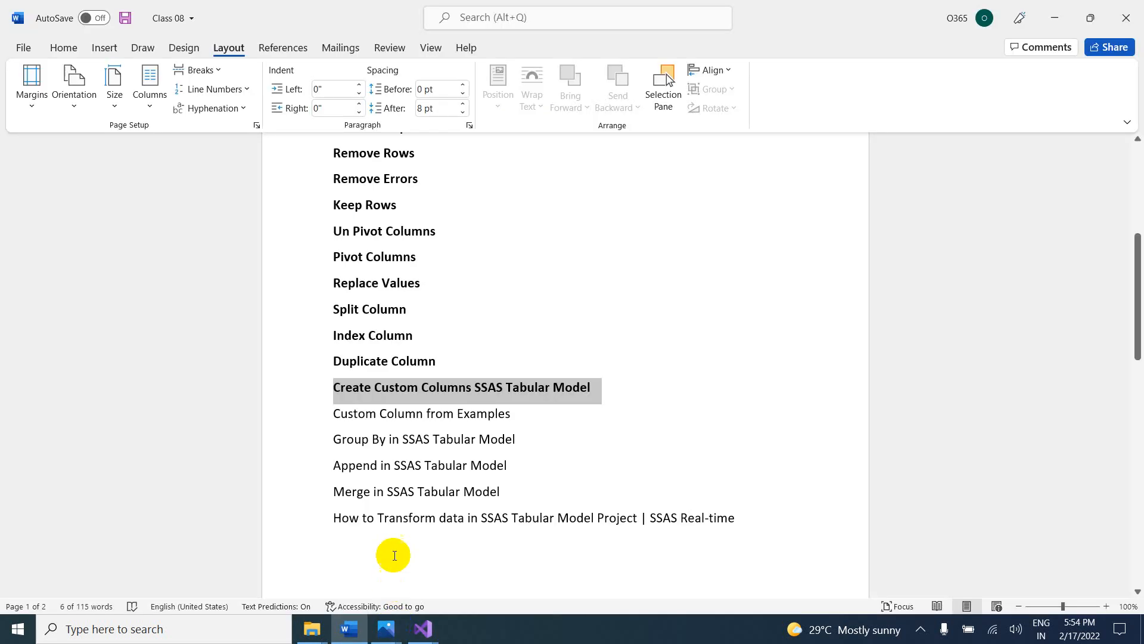
{"action": "mouse_move", "coordinate": [422, 626]}
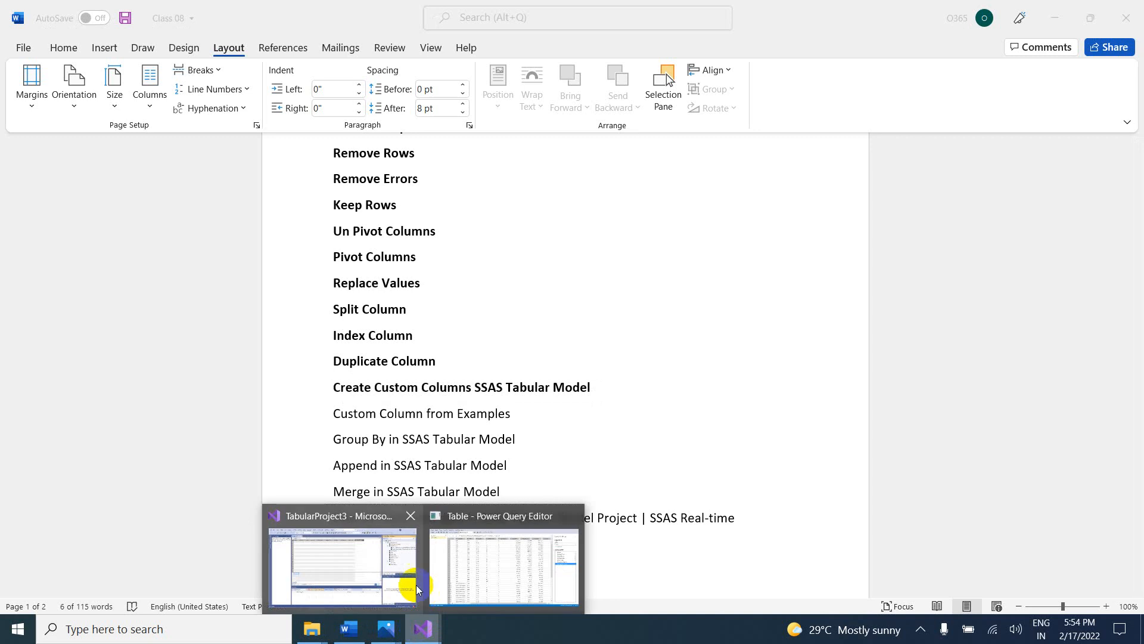
{"action": "left_click", "coordinate": [379, 578]}
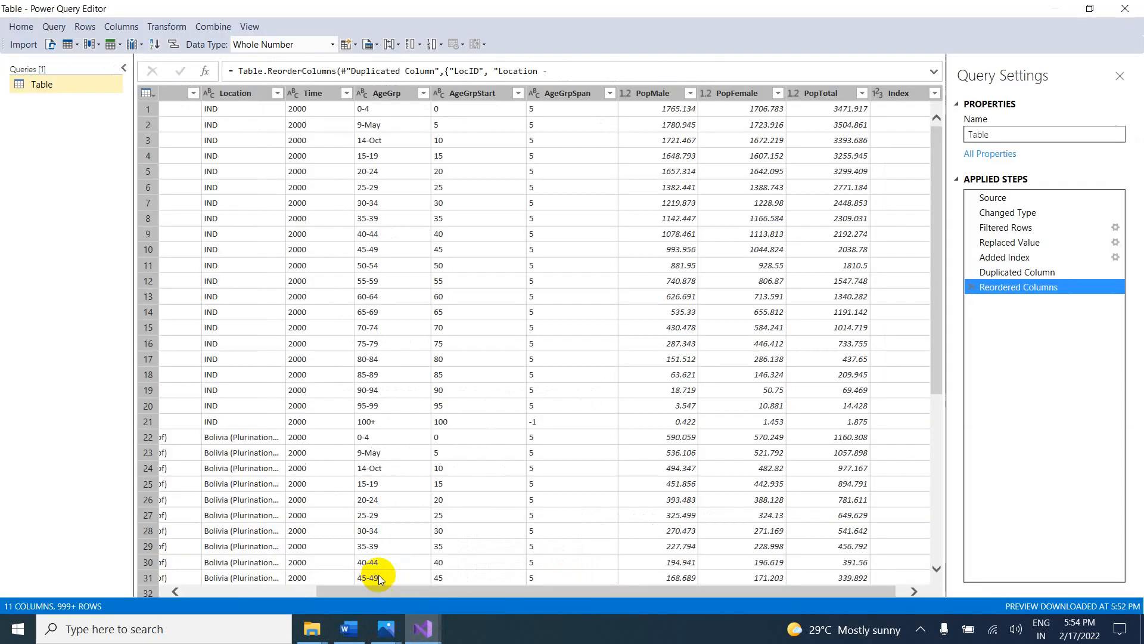
Step: Try to import the query into the tabular model under its current name
{"action": "left_click", "coordinate": [24, 27]}
{"action": "left_click", "coordinate": [39, 41]}
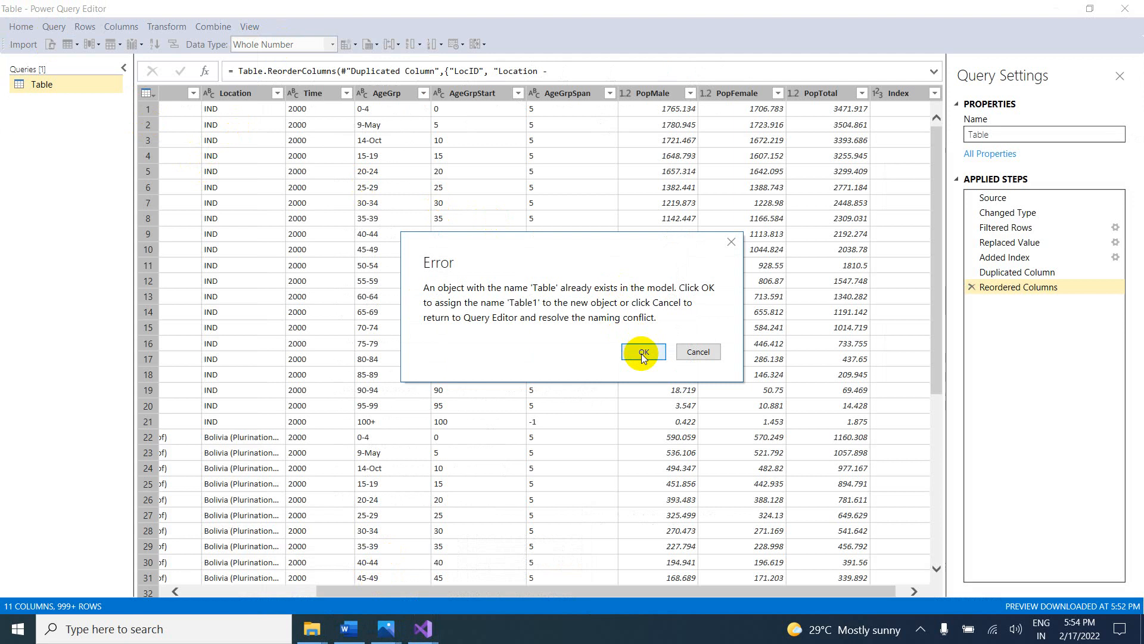
{"action": "left_click", "coordinate": [642, 351]}
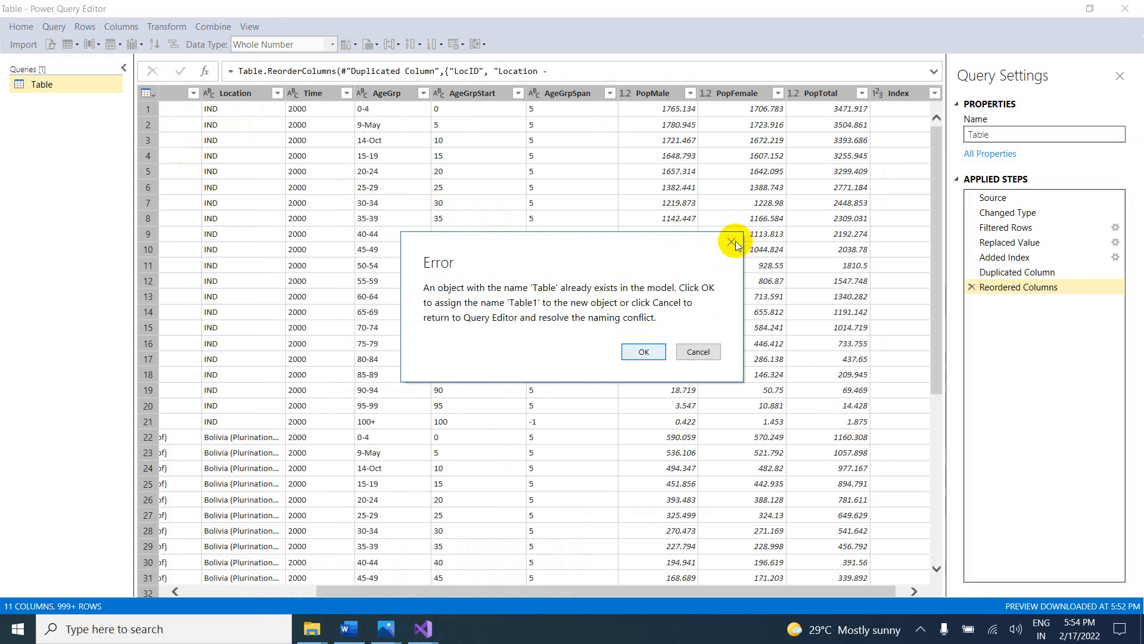
Step: Open the query's name for editing in its properties
{"action": "left_click", "coordinate": [1013, 137]}
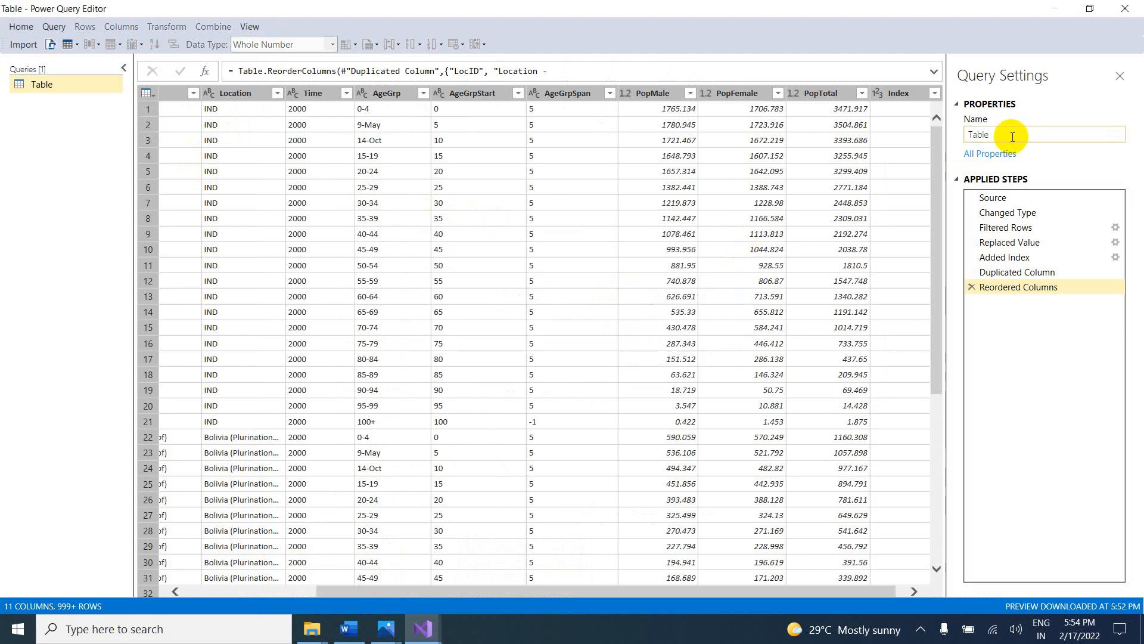
Step: Rename the query as Table1, apply it to the model with processing, and dismiss the processing report
{"action": "type", "text": "1"}
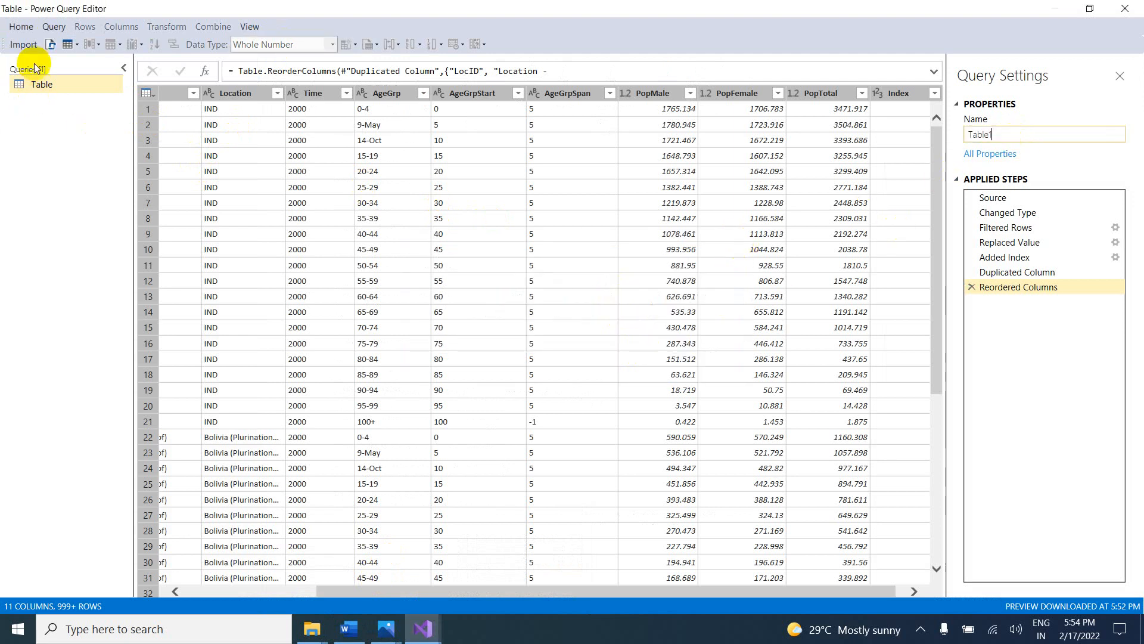
{"action": "left_click", "coordinate": [30, 27]}
{"action": "left_click", "coordinate": [47, 47]}
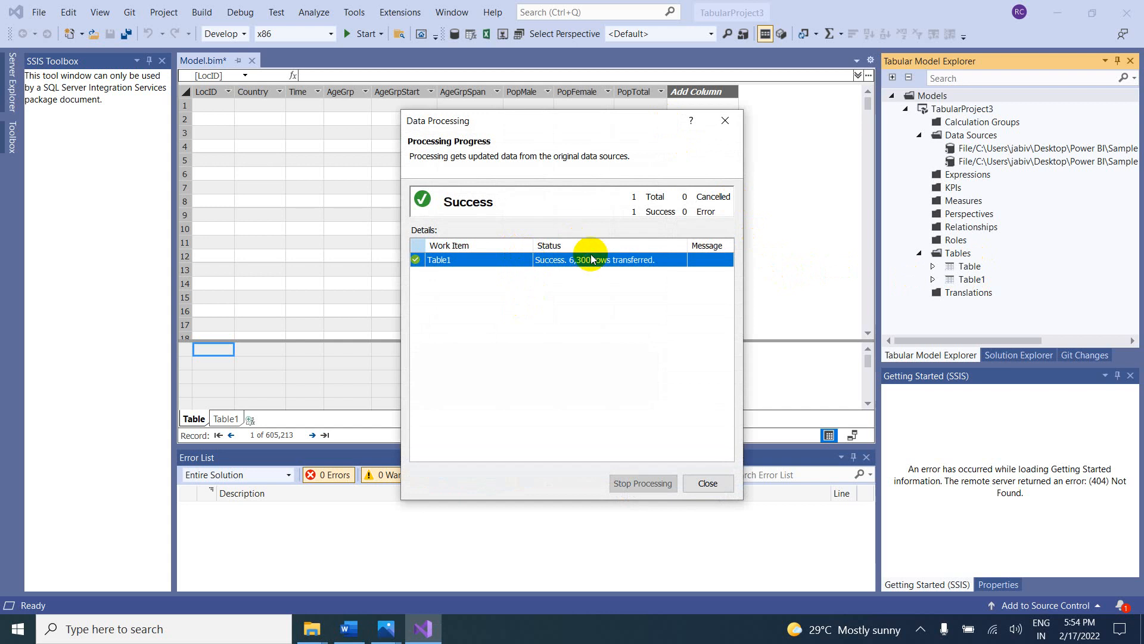
{"action": "left_click", "coordinate": [699, 486]}
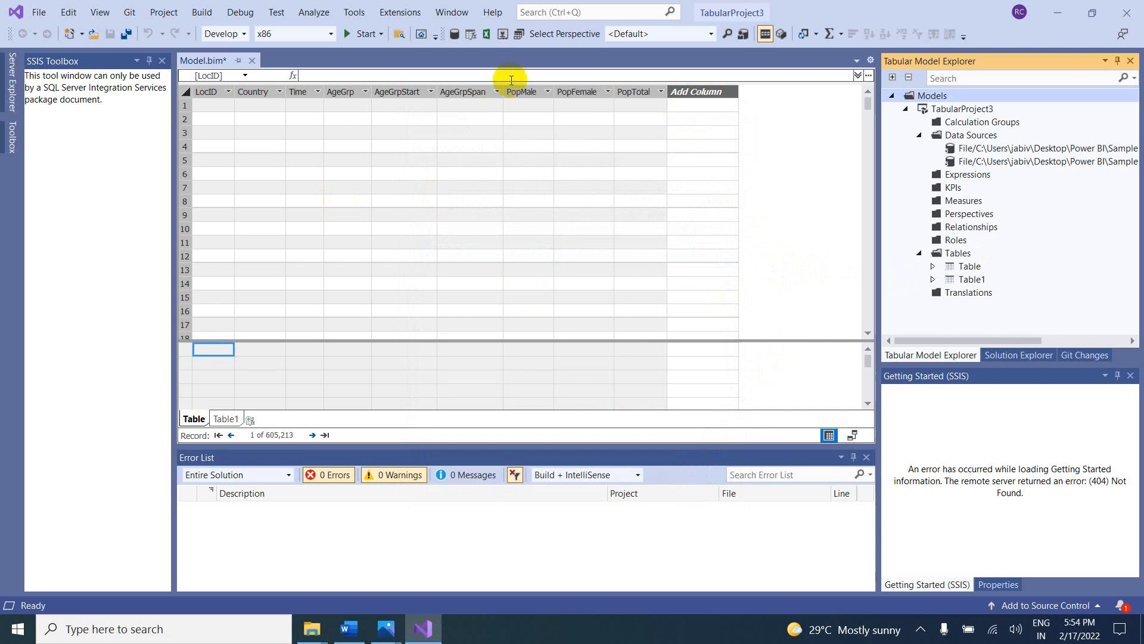
Step: Connect to the Excel workbook Data in Sample Data for Practice, using the Impersonate Service Account mode
{"action": "left_click", "coordinate": [456, 37]}
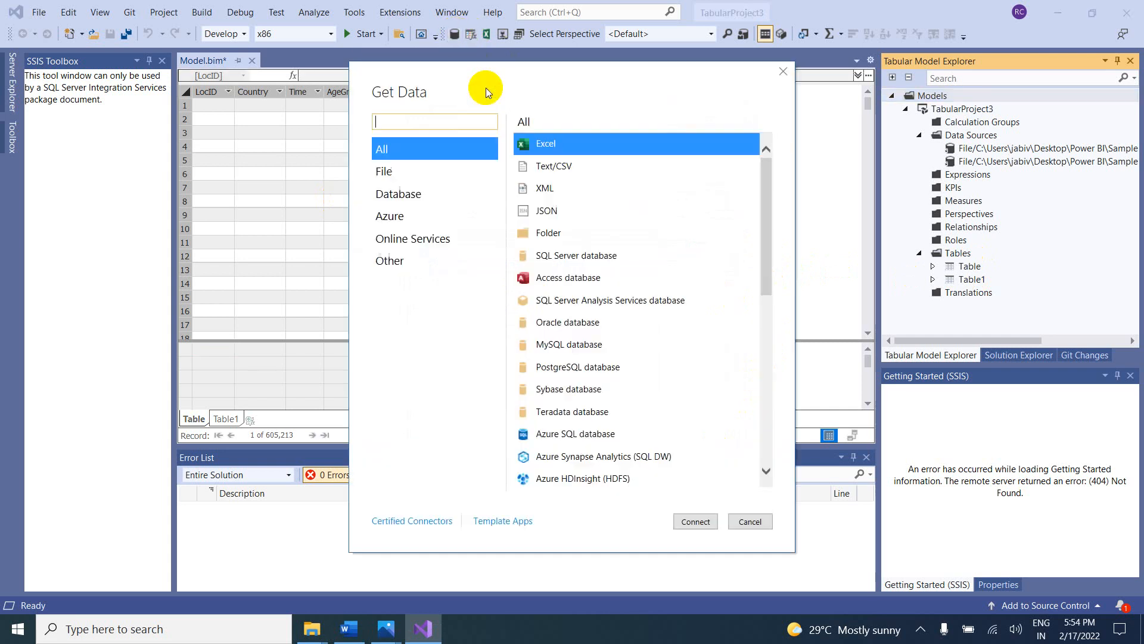
{"action": "left_click", "coordinate": [698, 521]}
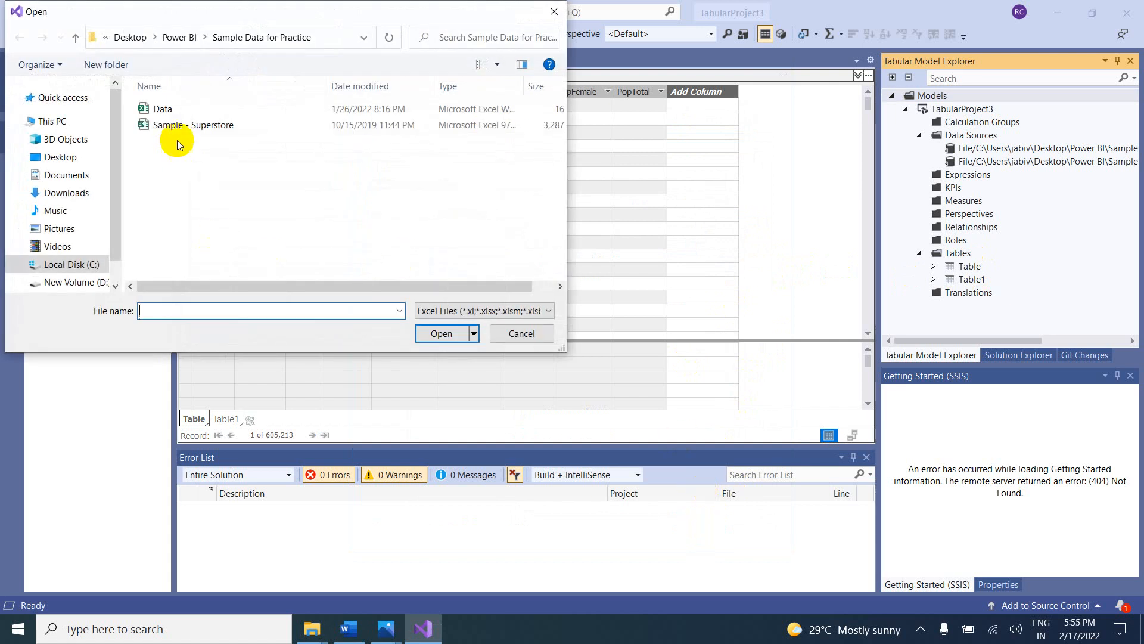
{"action": "left_click", "coordinate": [173, 108]}
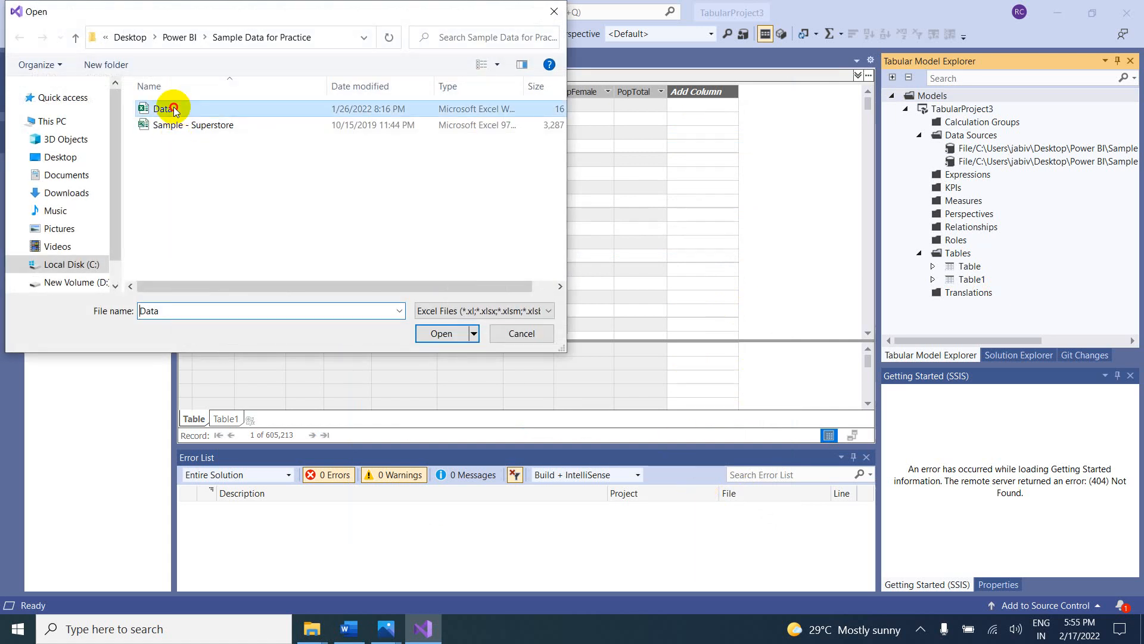
{"action": "left_click", "coordinate": [439, 332]}
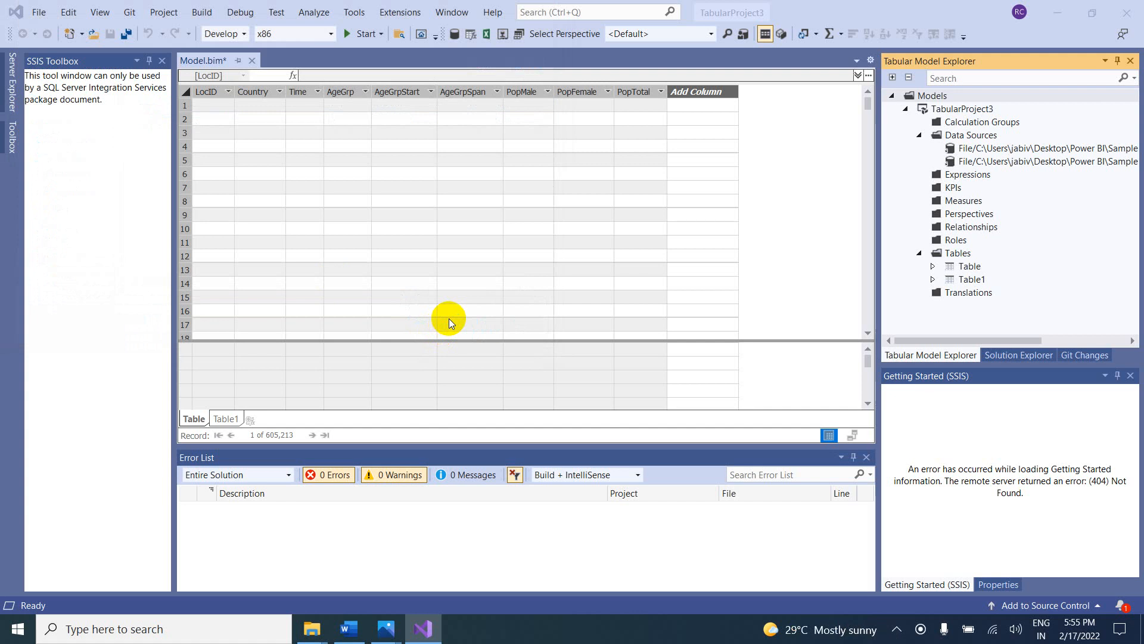
{"action": "left_click", "coordinate": [597, 285]}
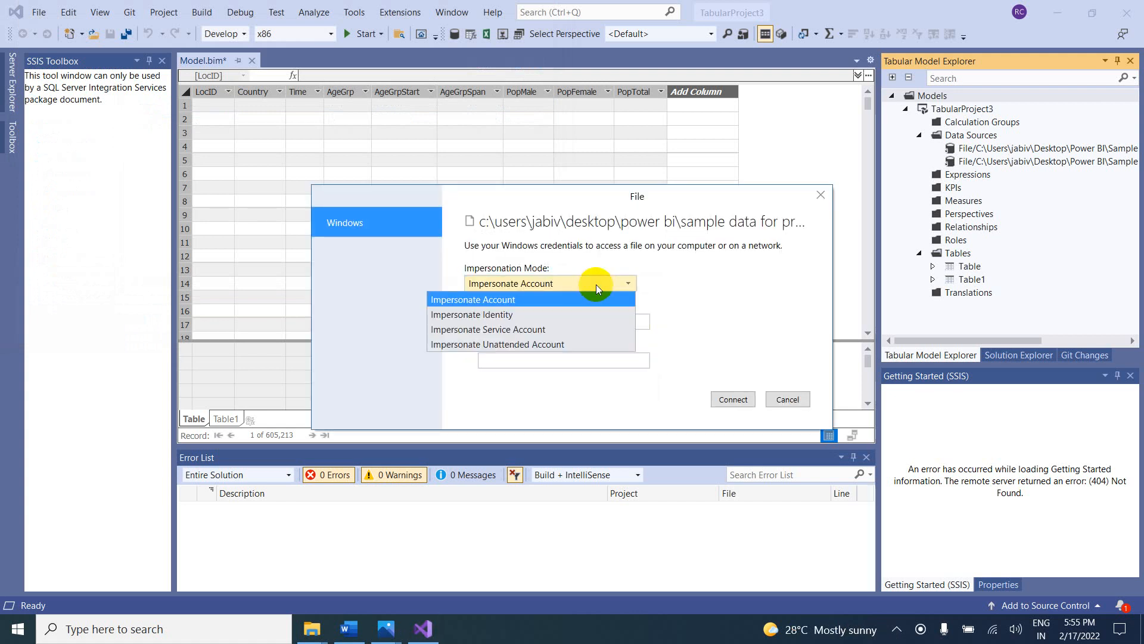
{"action": "left_click", "coordinate": [542, 329]}
{"action": "left_click", "coordinate": [720, 397]}
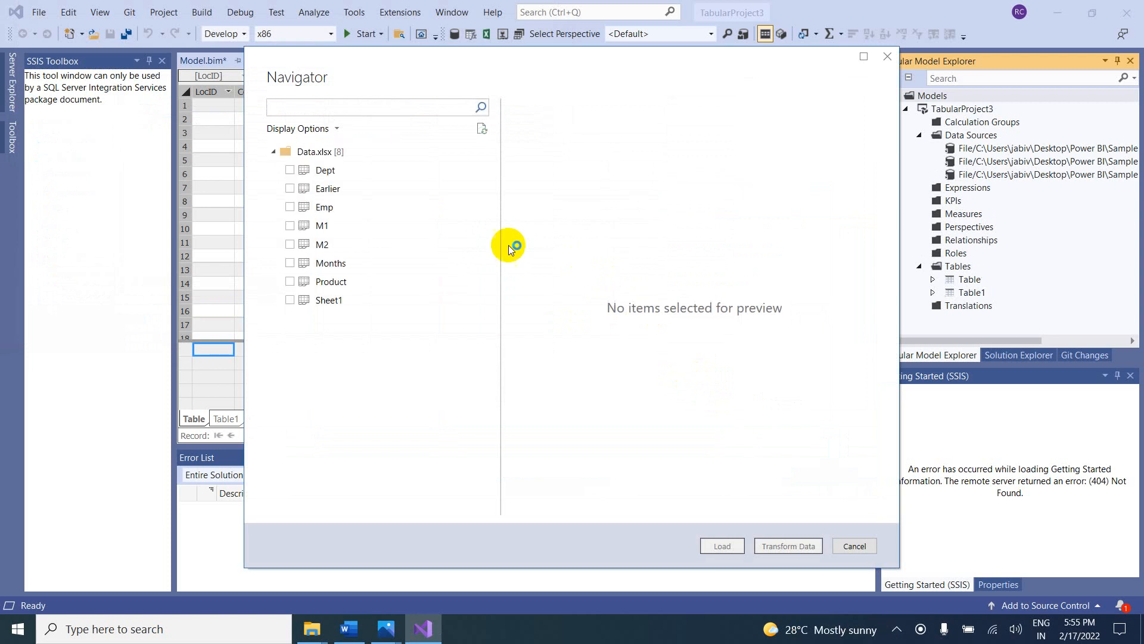
Step: Select the Emp and Dept sheets of Data.xlsx and open them for transformation
{"action": "left_click", "coordinate": [303, 208]}
{"action": "left_click", "coordinate": [289, 208]}
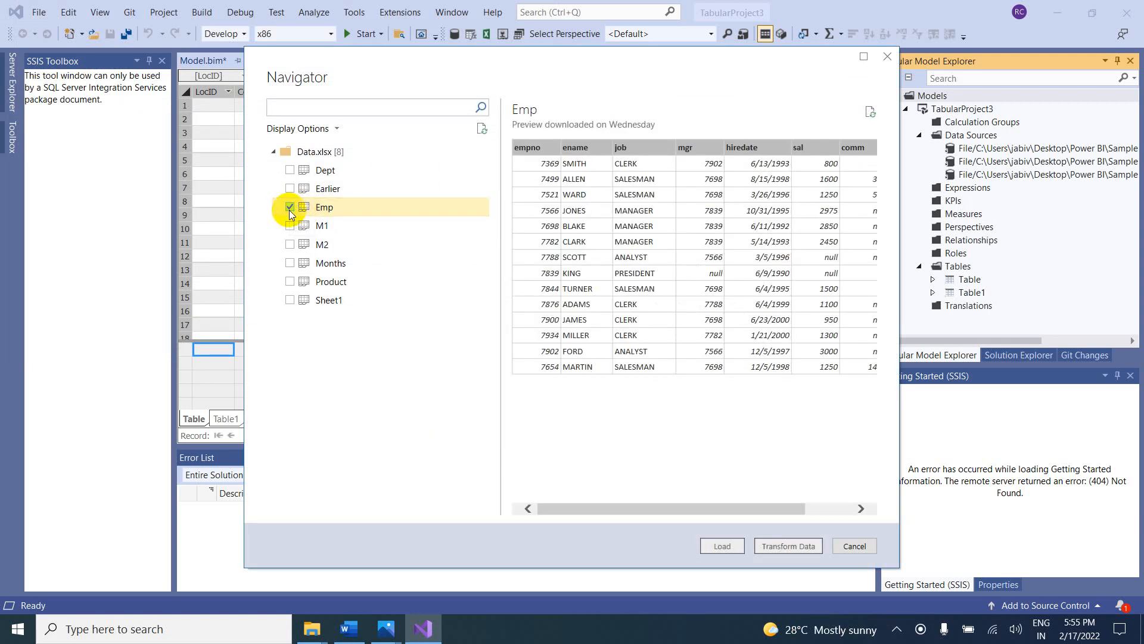
{"action": "left_click", "coordinate": [289, 172]}
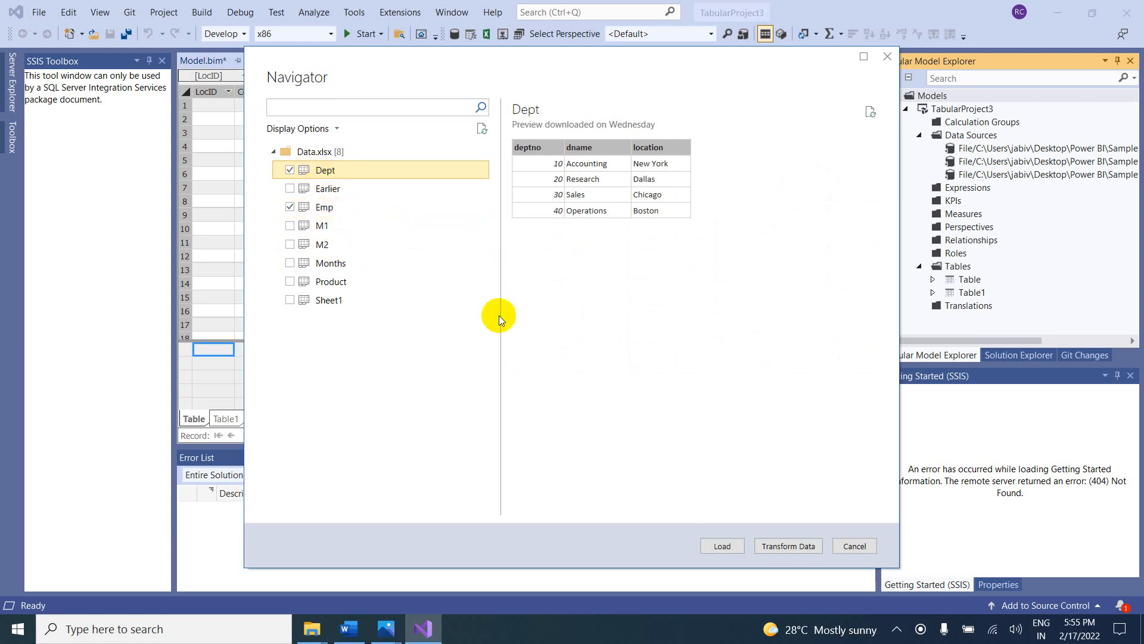
{"action": "left_click", "coordinate": [771, 546]}
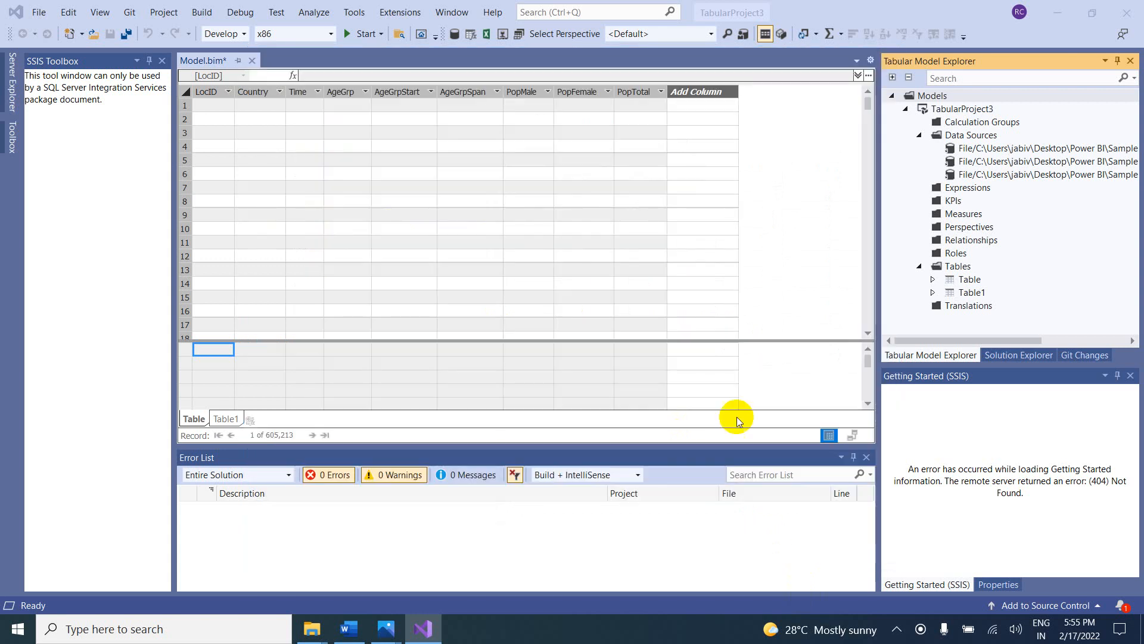
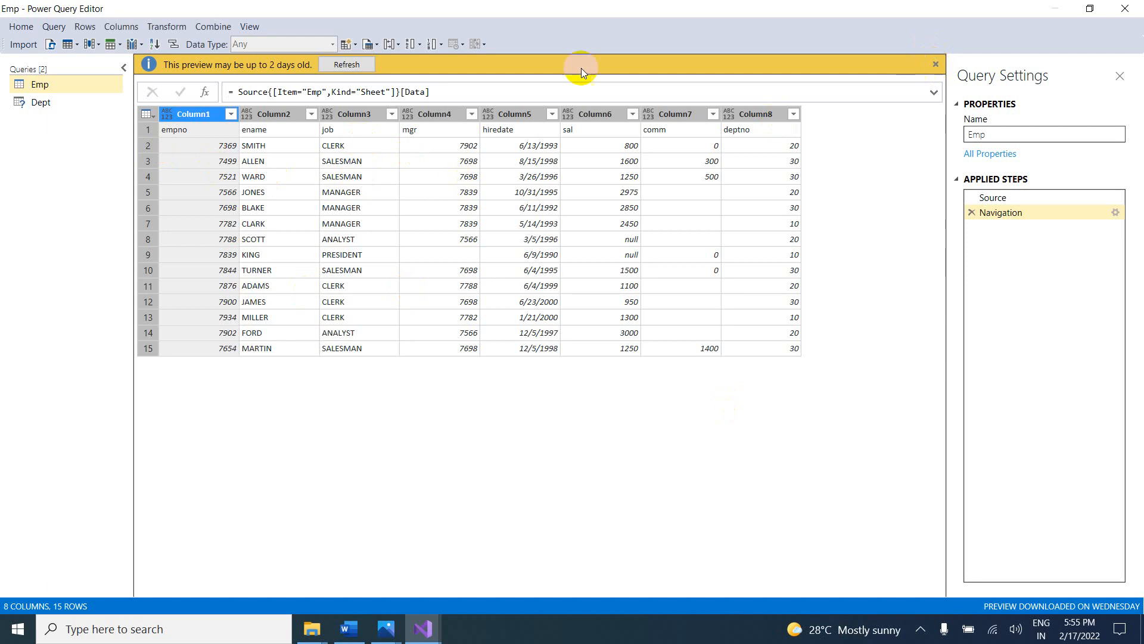
Step: Apply the Emp and Dept queries to the model with processing and dismiss the processing report
{"action": "left_click", "coordinate": [23, 28]}
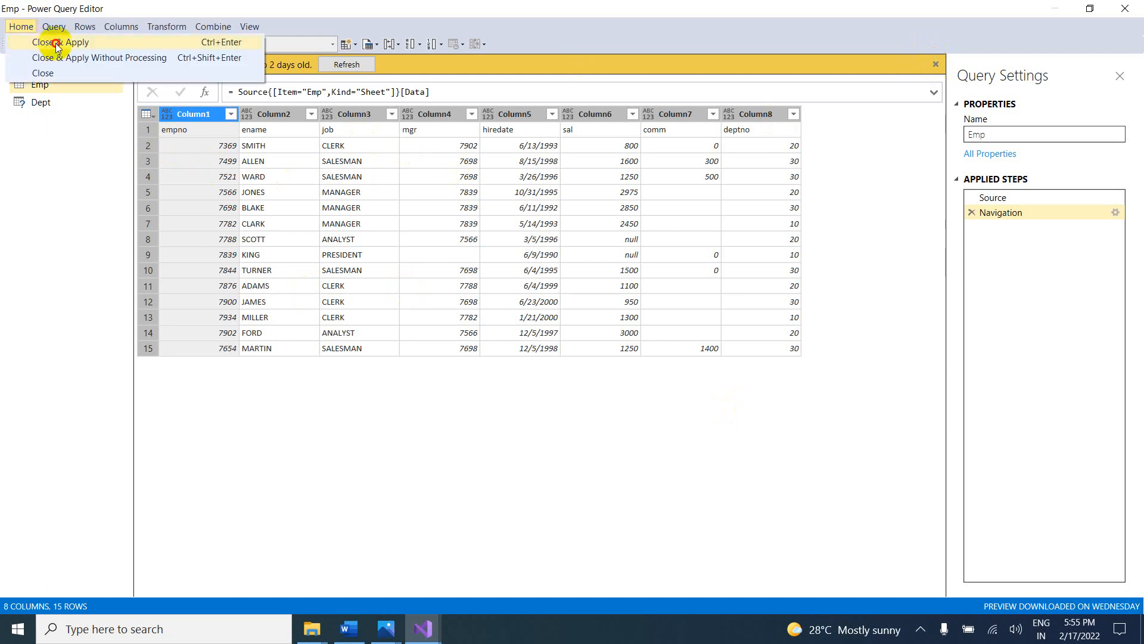
{"action": "left_click", "coordinate": [57, 46]}
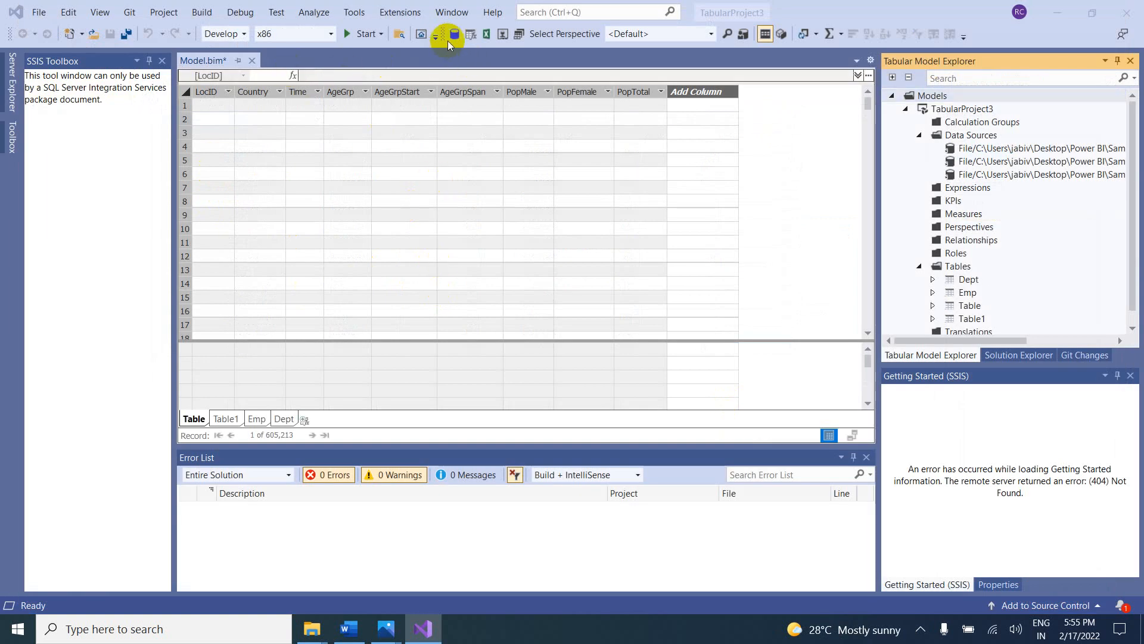
{"action": "left_click", "coordinate": [450, 37]}
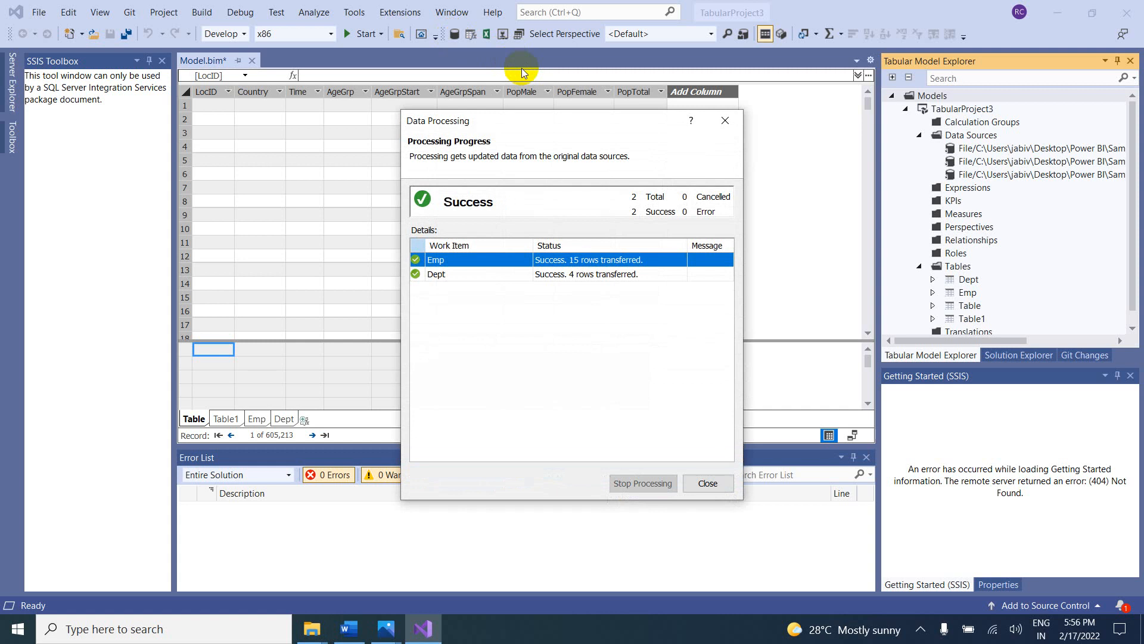
{"action": "left_click", "coordinate": [725, 123]}
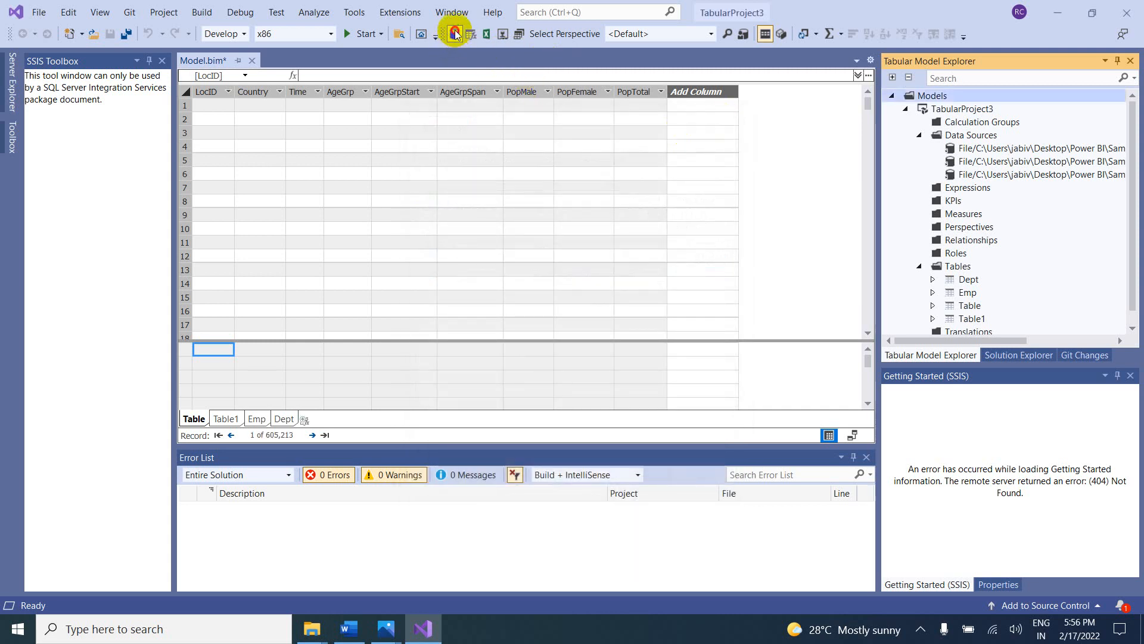
Step: Import from the Excel workbook Data again, connecting with the Impersonate Service Account mode
{"action": "left_click", "coordinate": [455, 34]}
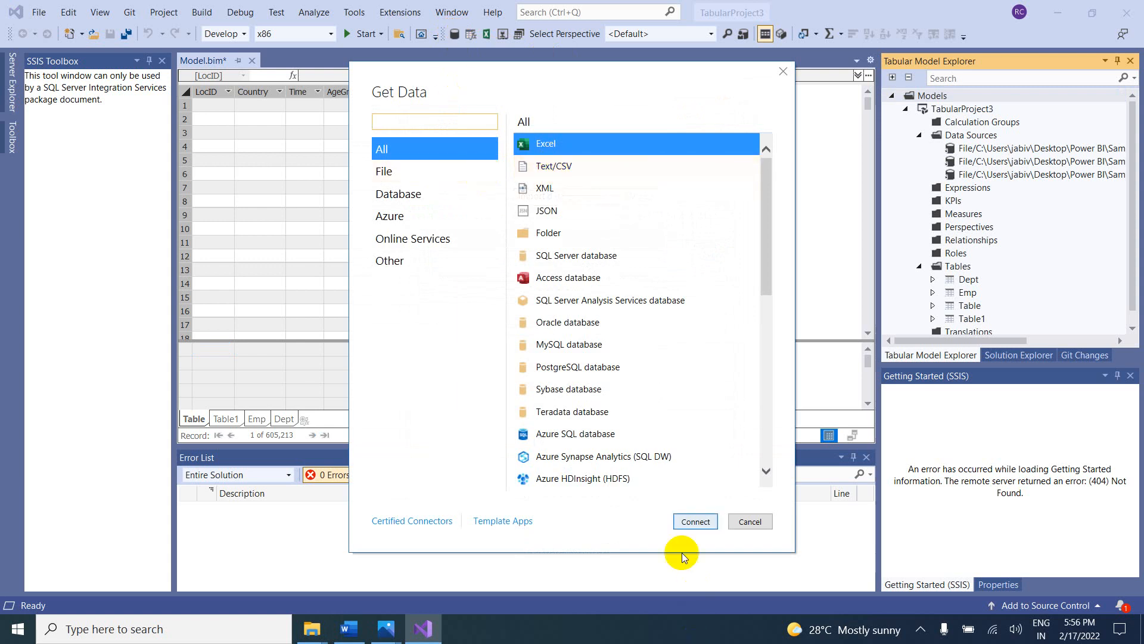
{"action": "left_click", "coordinate": [697, 520]}
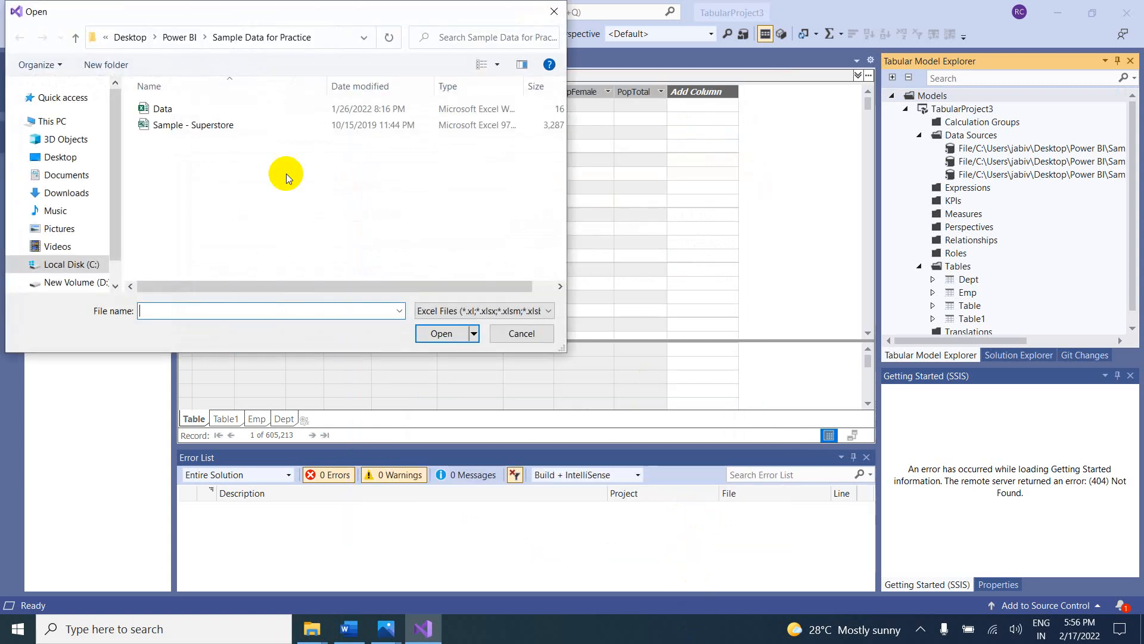
{"action": "double_click", "coordinate": [193, 111]}
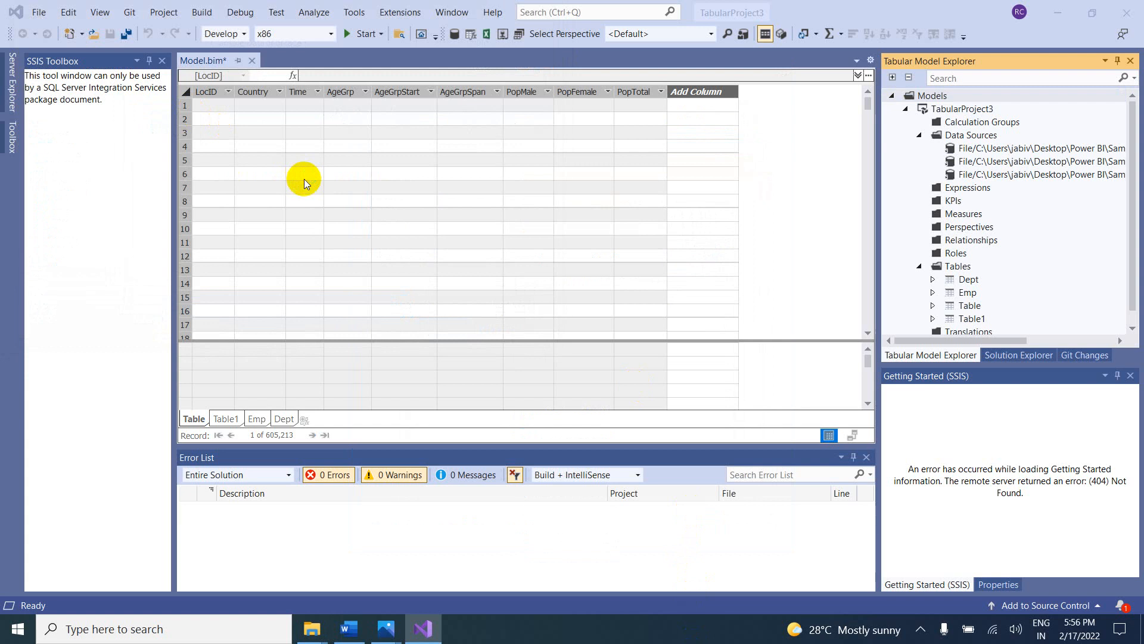
{"action": "left_click", "coordinate": [589, 283]}
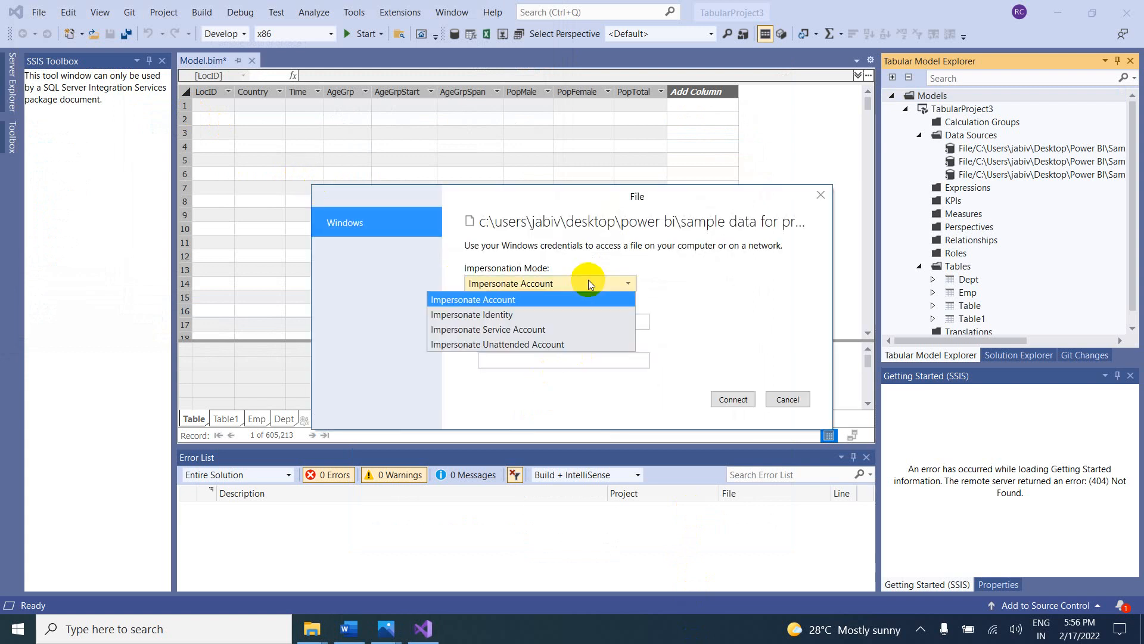
{"action": "left_click", "coordinate": [525, 327]}
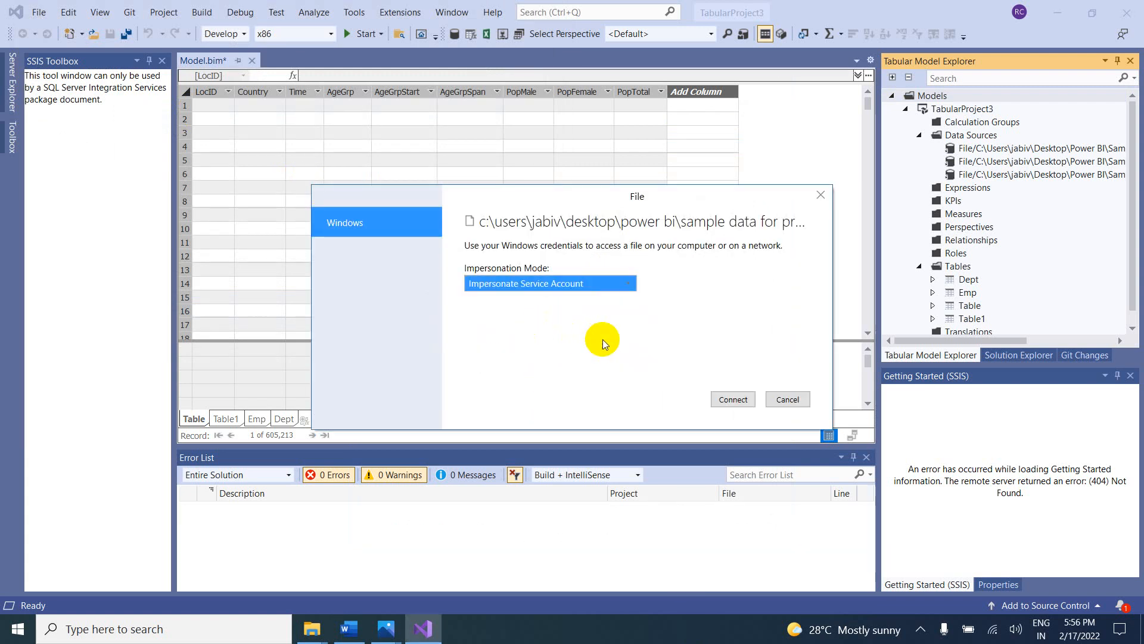
{"action": "left_click", "coordinate": [732, 398]}
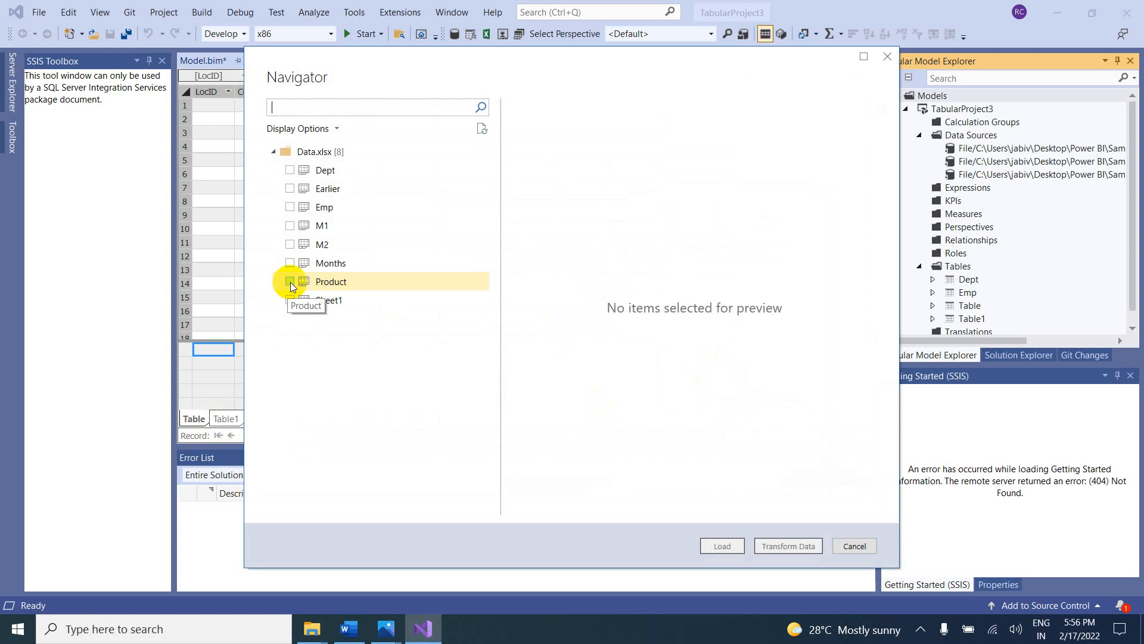
Step: Open the Product sheet of Data.xlsx for transformation and dismiss the notice about the outdated preview
{"action": "left_click", "coordinate": [291, 283]}
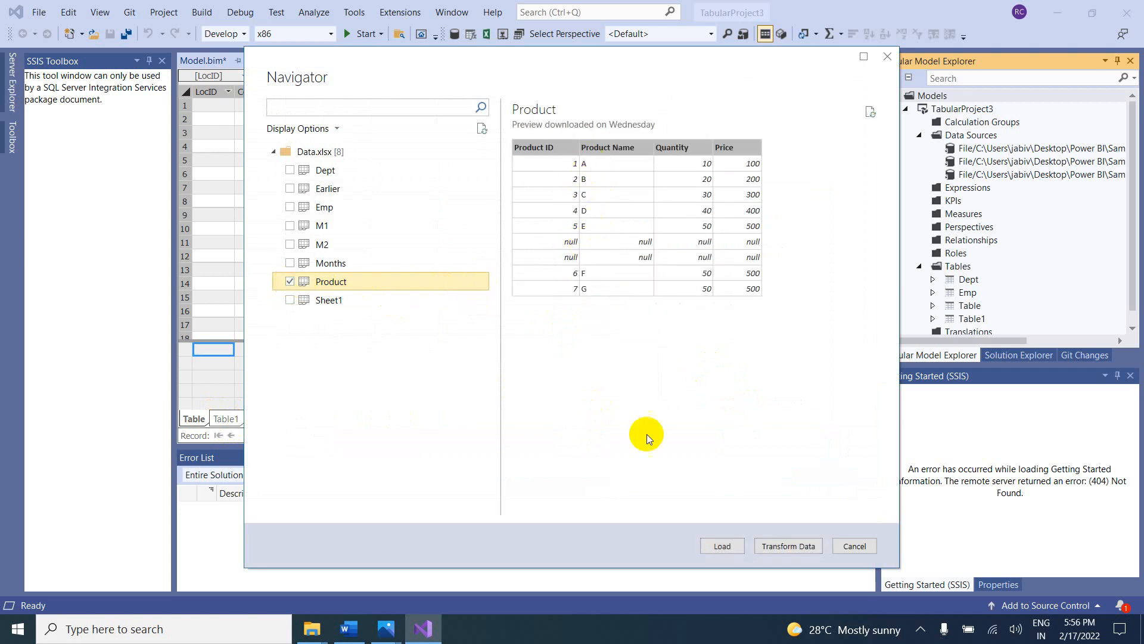
{"action": "left_click", "coordinate": [776, 545]}
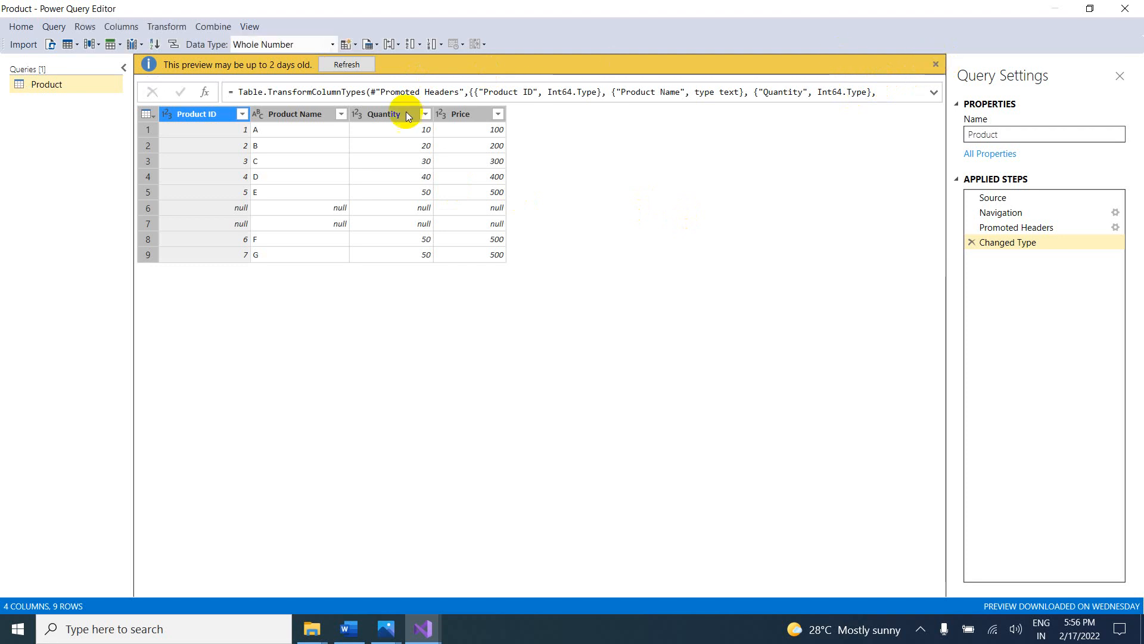
{"action": "left_click", "coordinate": [937, 64]}
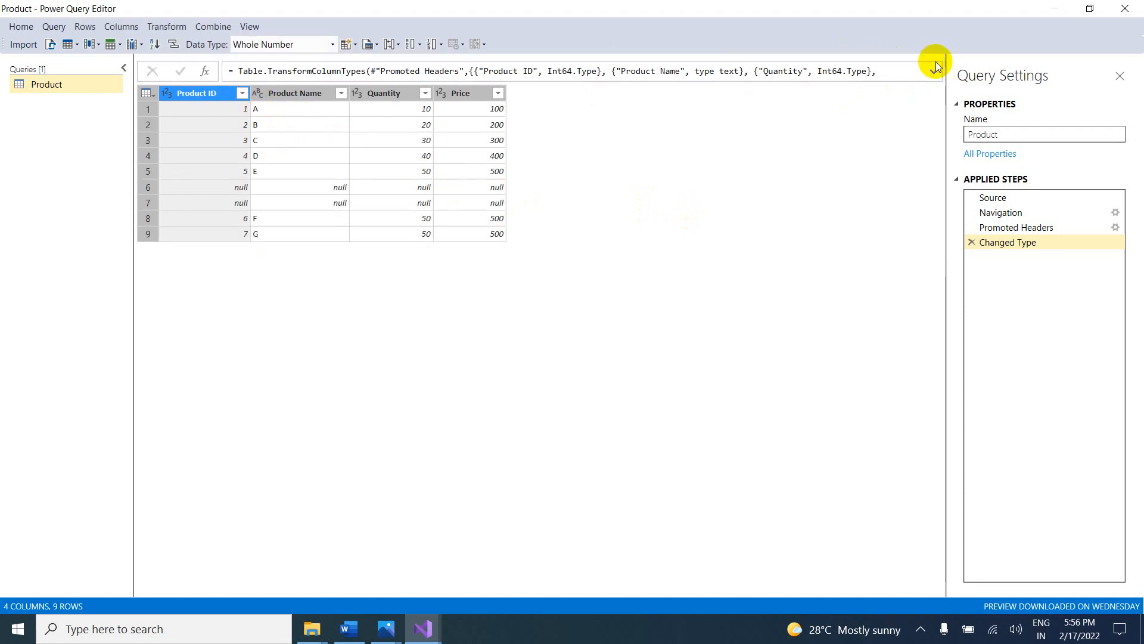
Step: Filter the null values out of the Product ID column
{"action": "left_click", "coordinate": [242, 94]}
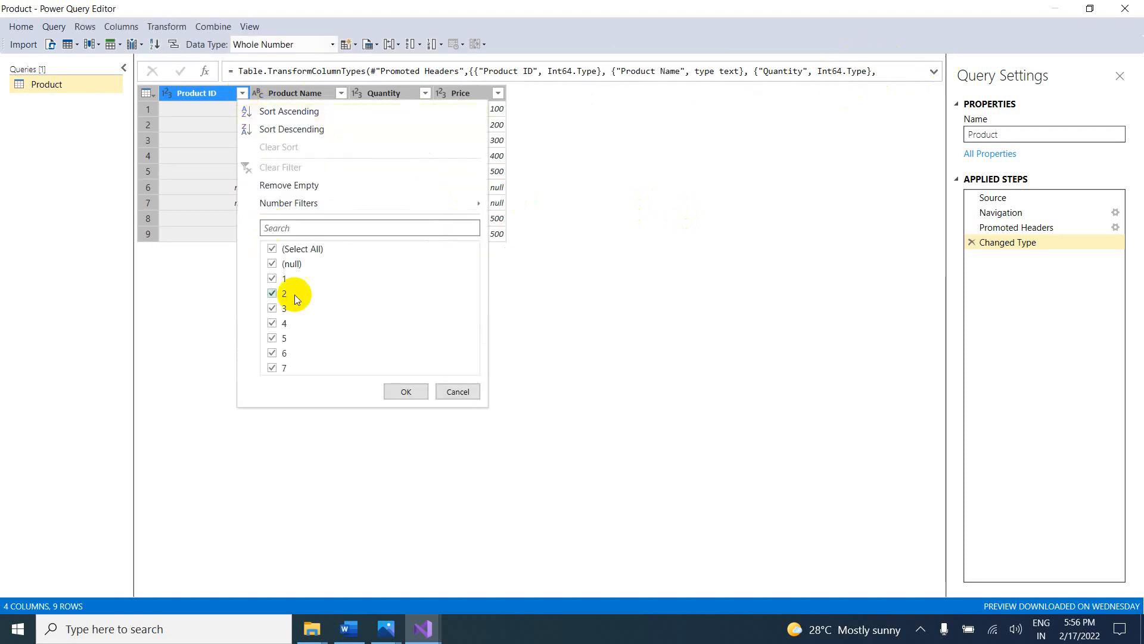
{"action": "left_click", "coordinate": [272, 264]}
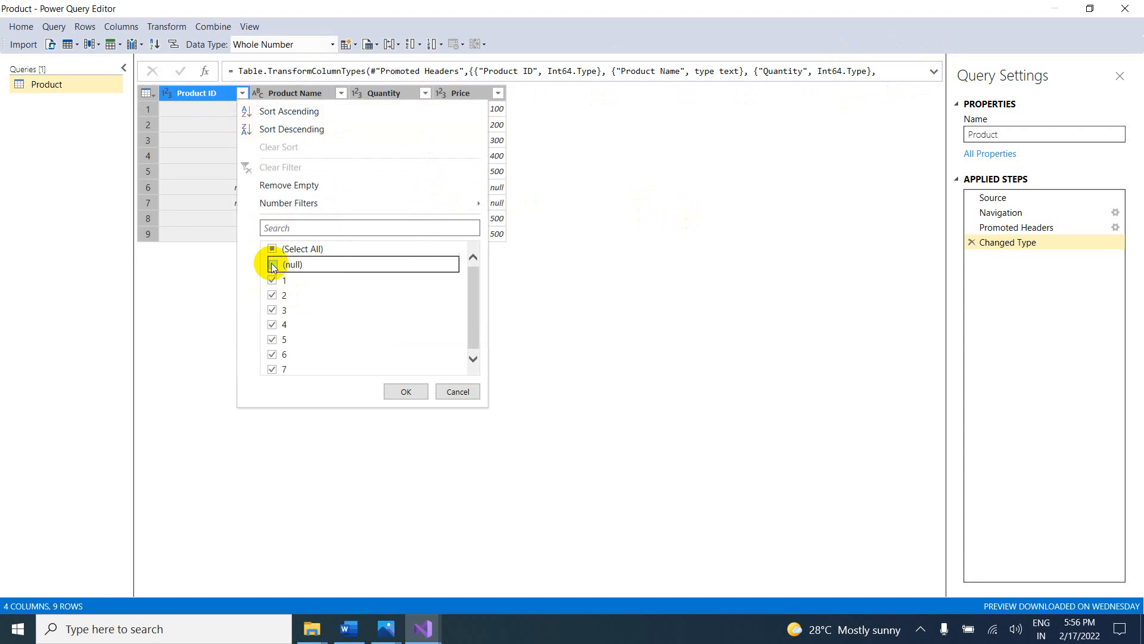
{"action": "left_click", "coordinate": [411, 391]}
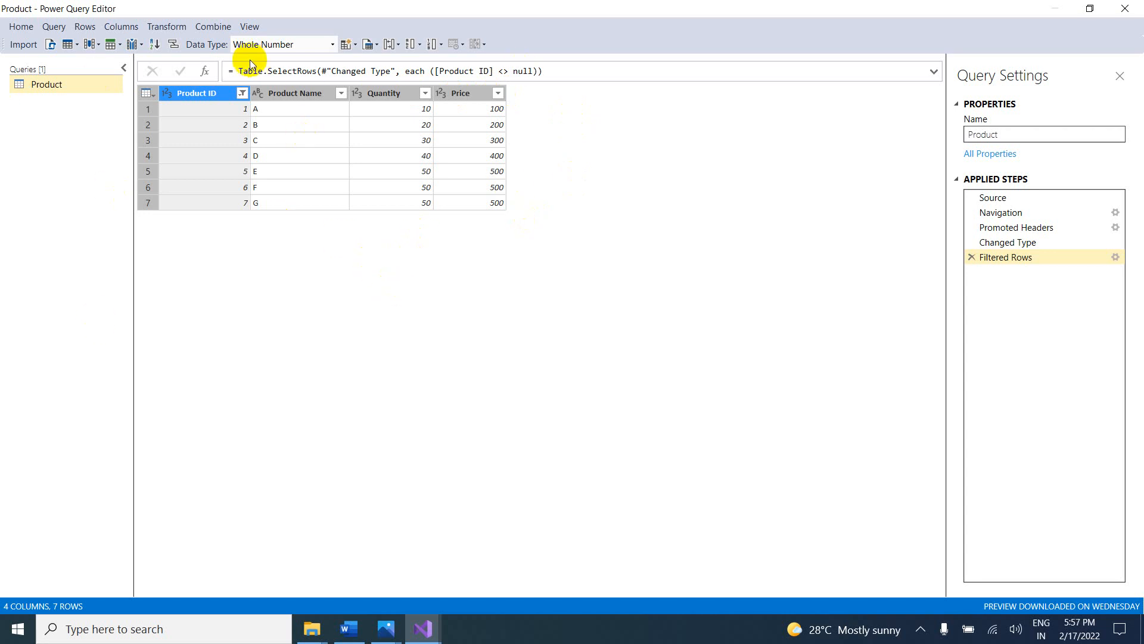
Step: Start a custom column in the Product query and name it Sales Amount
{"action": "left_click", "coordinate": [121, 28]}
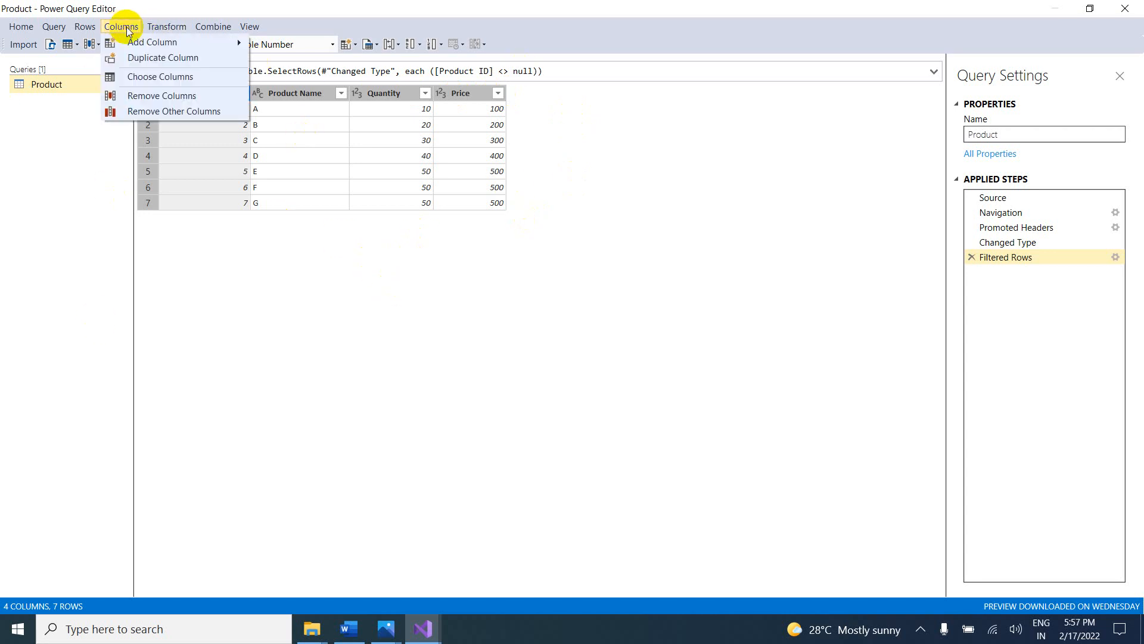
{"action": "mouse_move", "coordinate": [161, 47]}
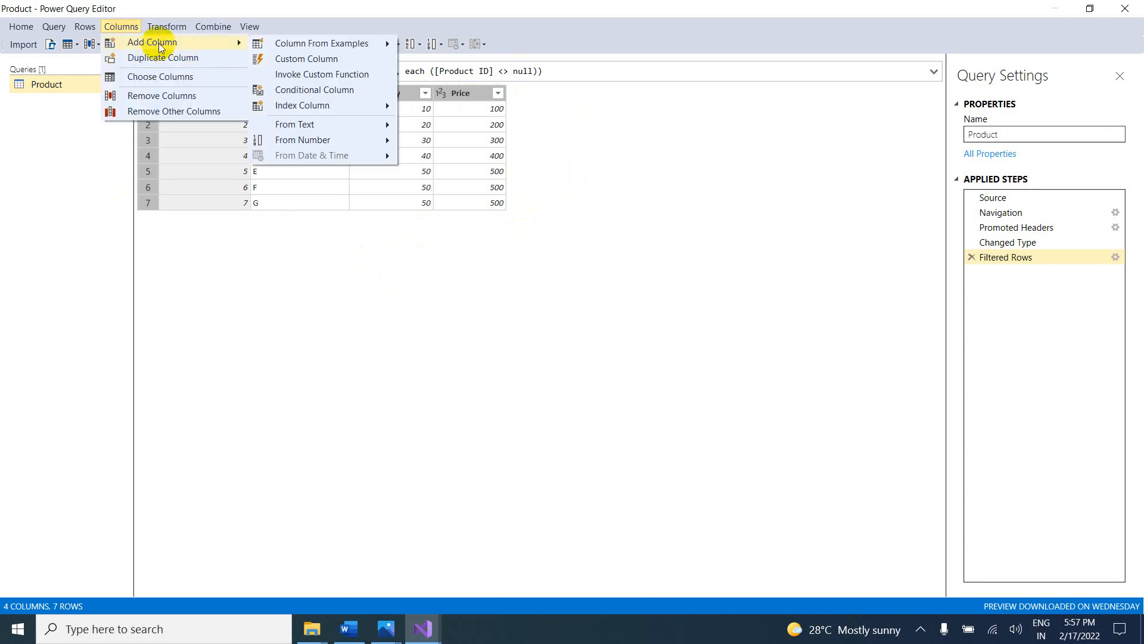
{"action": "left_click", "coordinate": [296, 60]}
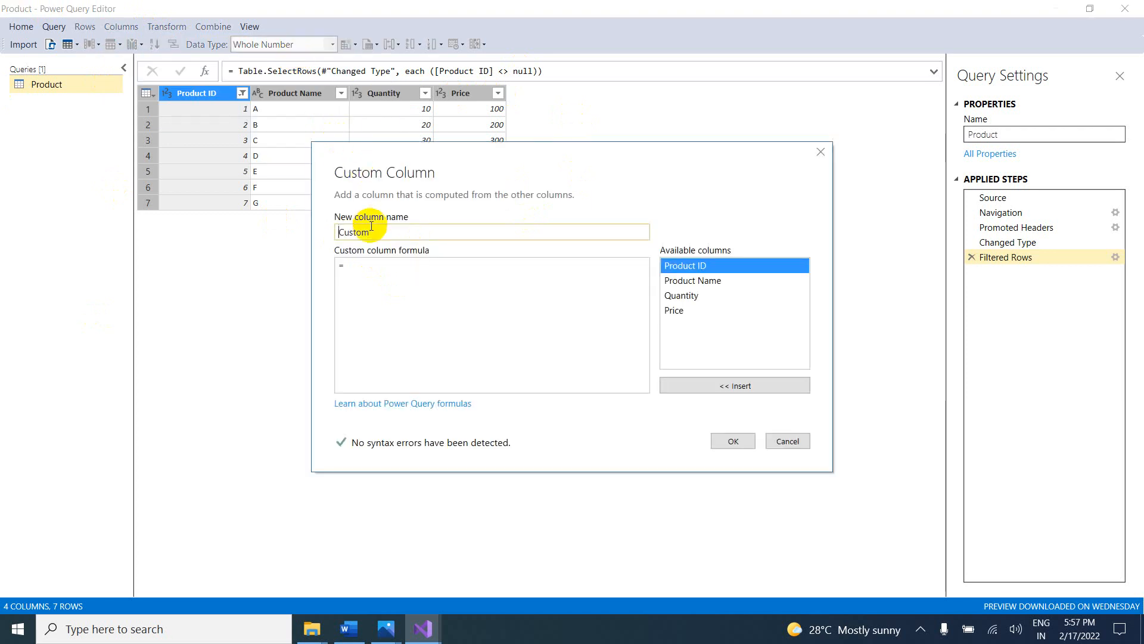
{"action": "double_click", "coordinate": [372, 232]}
{"action": "type", "text": "Sal"}
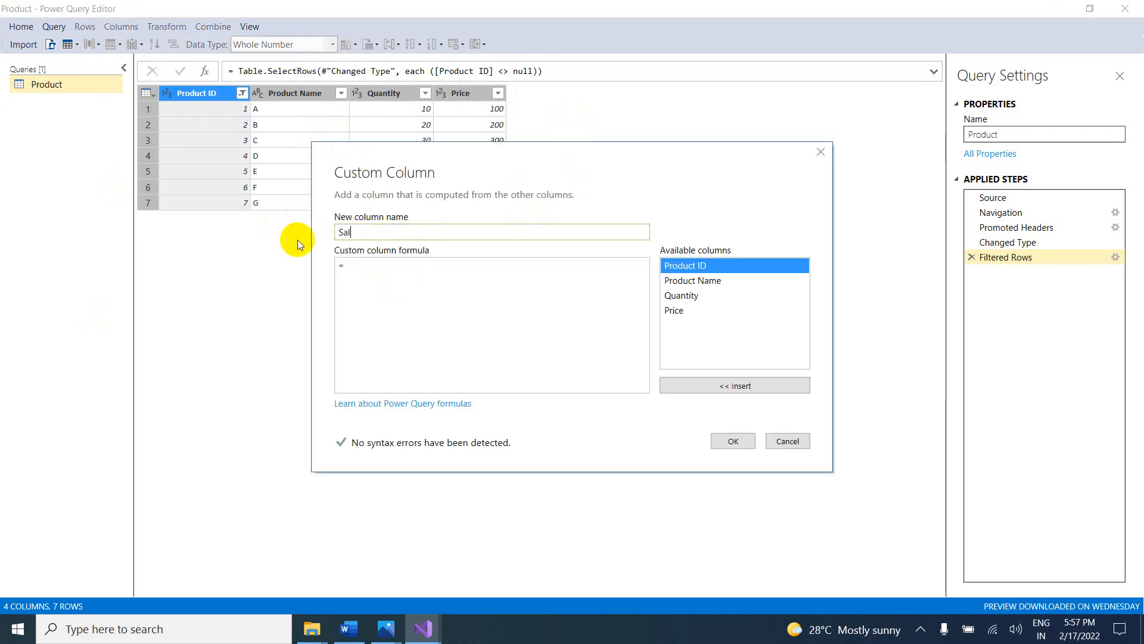
{"action": "type", "text": "es Amount"}
{"action": "left_click", "coordinate": [343, 263]}
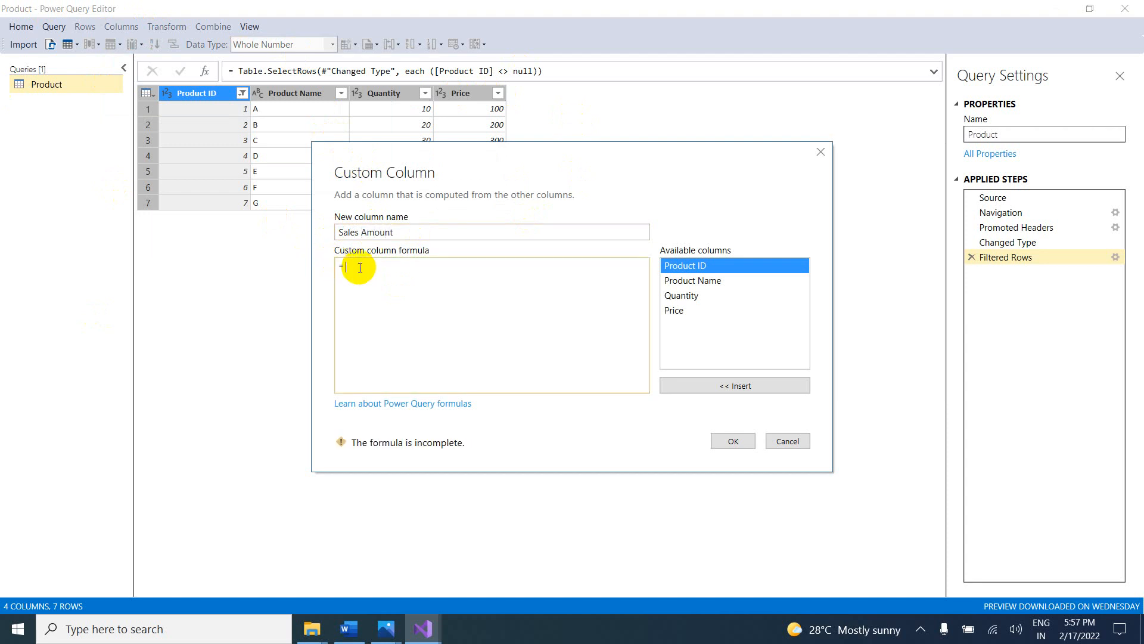
{"action": "type", "text": "quantity"}
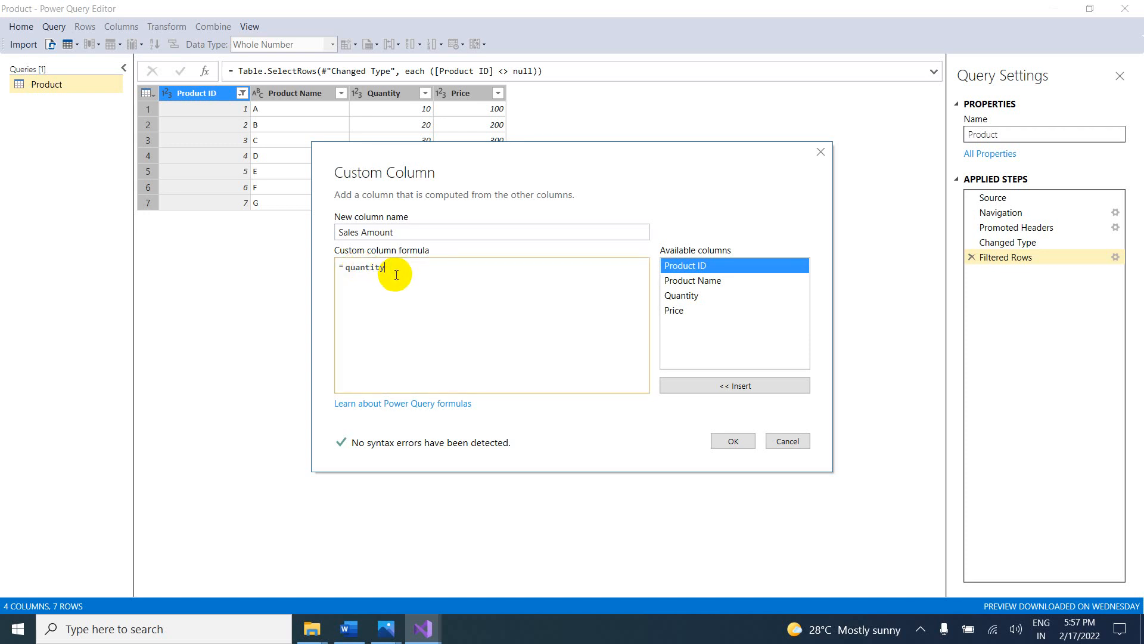
{"action": "key", "text": "BackSpace"}
{"action": "key", "text": "BackSpace"}
{"action": "key", "text": "BackSpace"}
{"action": "key", "text": "BackSpace"}
{"action": "key", "text": "BackSpace"}
{"action": "key", "text": "BackSpace"}
{"action": "key", "text": "BackSpace"}
{"action": "key", "text": "BackSpace"}
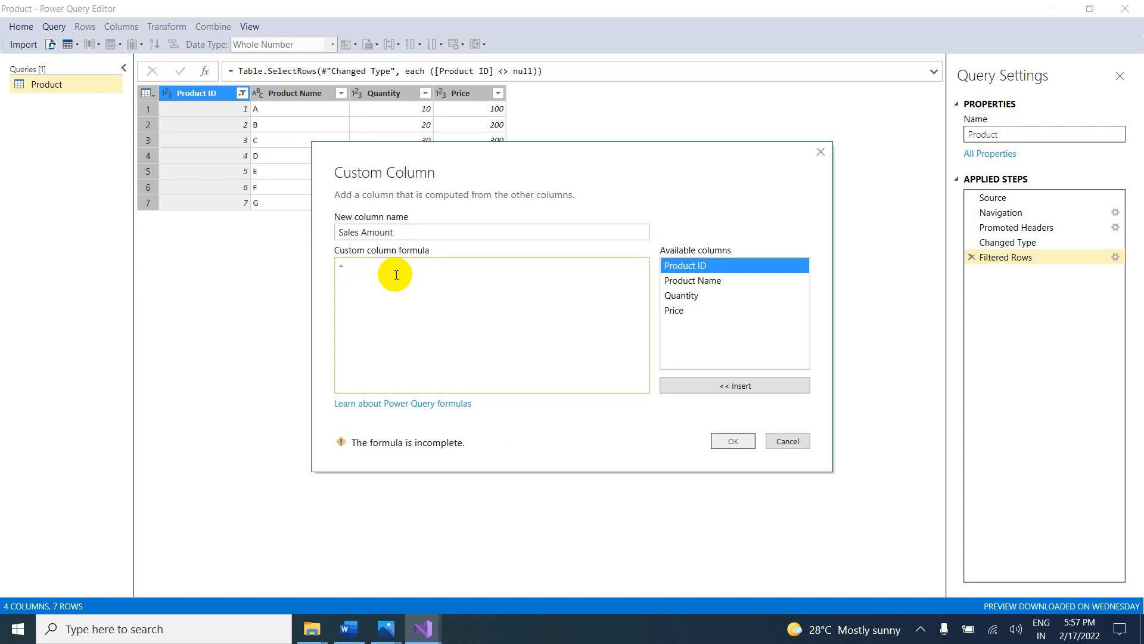
{"action": "type", "text": "qua"}
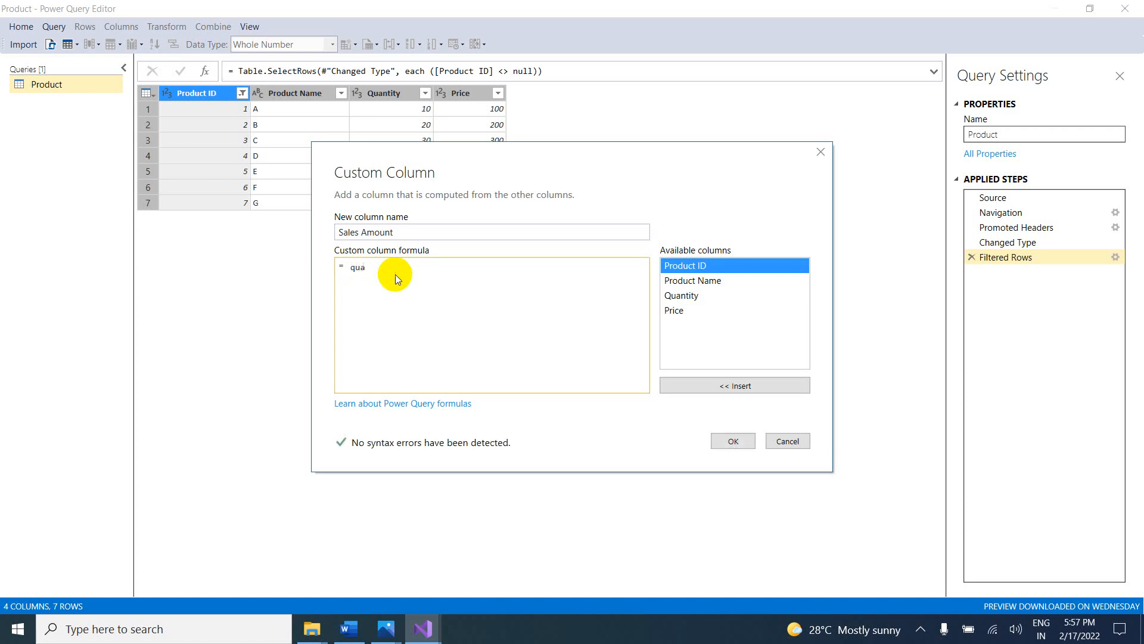
{"action": "type", "text": "ntity"}
{"action": "left_click_drag", "start_coordinate": [395, 273], "coordinate": [344, 269]}
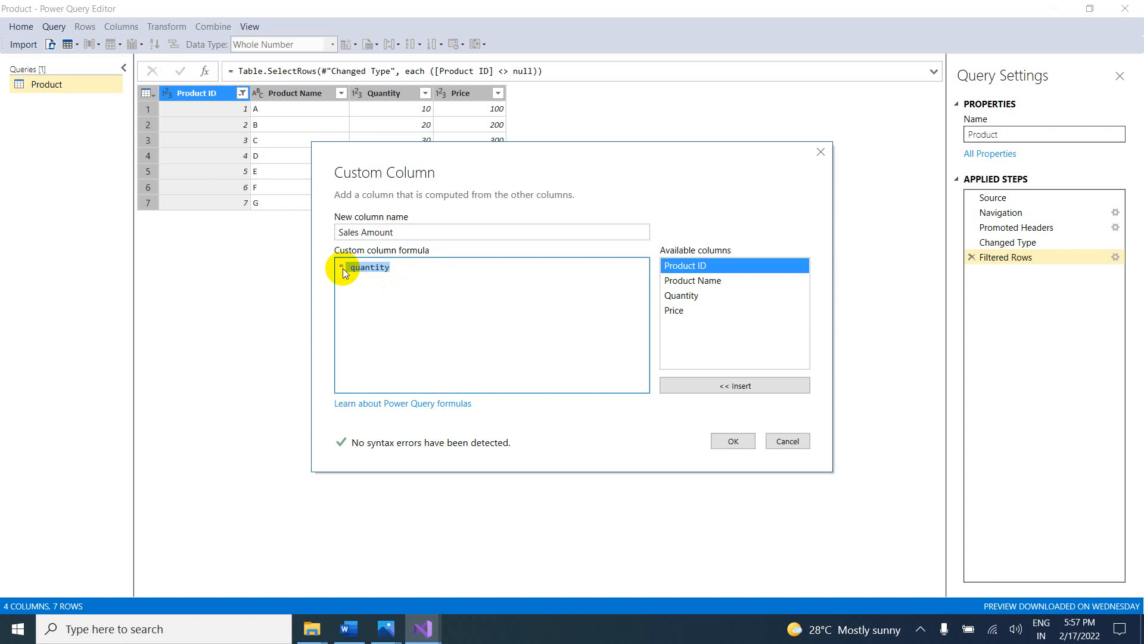
{"action": "key", "text": "BackSpace"}
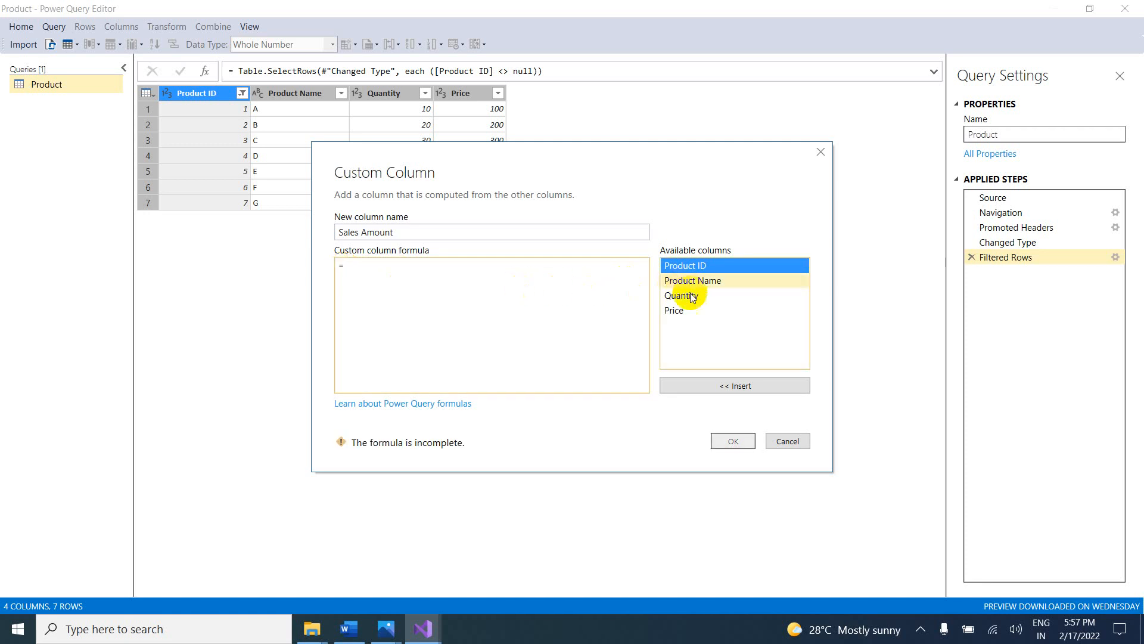
Step: Build the Sales Amount formula as [Quantity]*[Price] from the available columns and create the column
{"action": "double_click", "coordinate": [687, 299]}
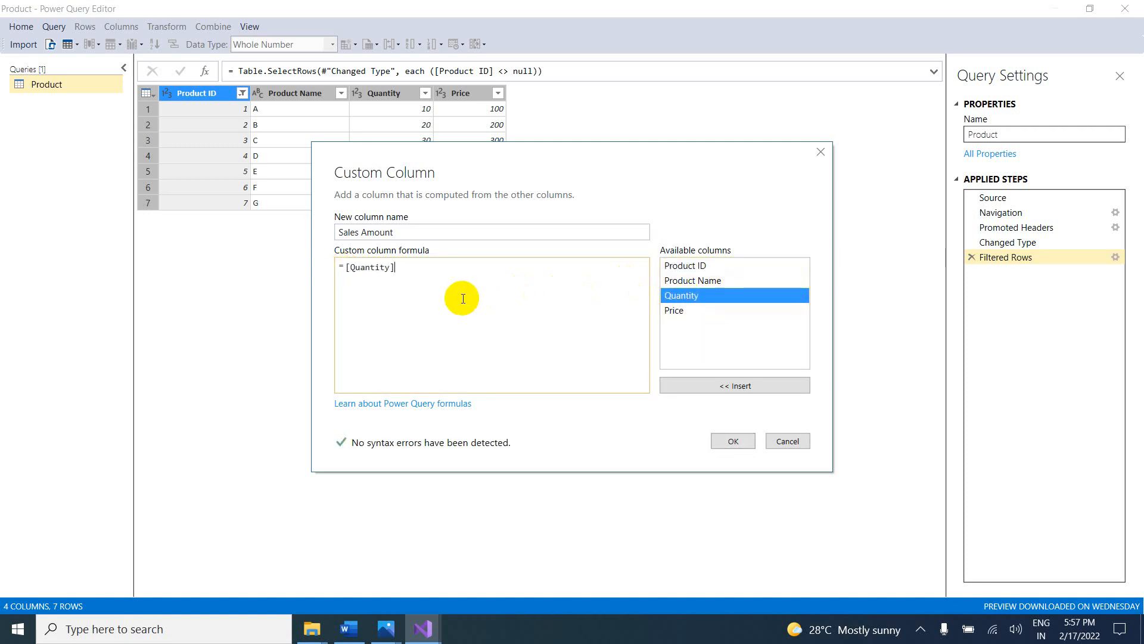
{"action": "type", "text": "*"}
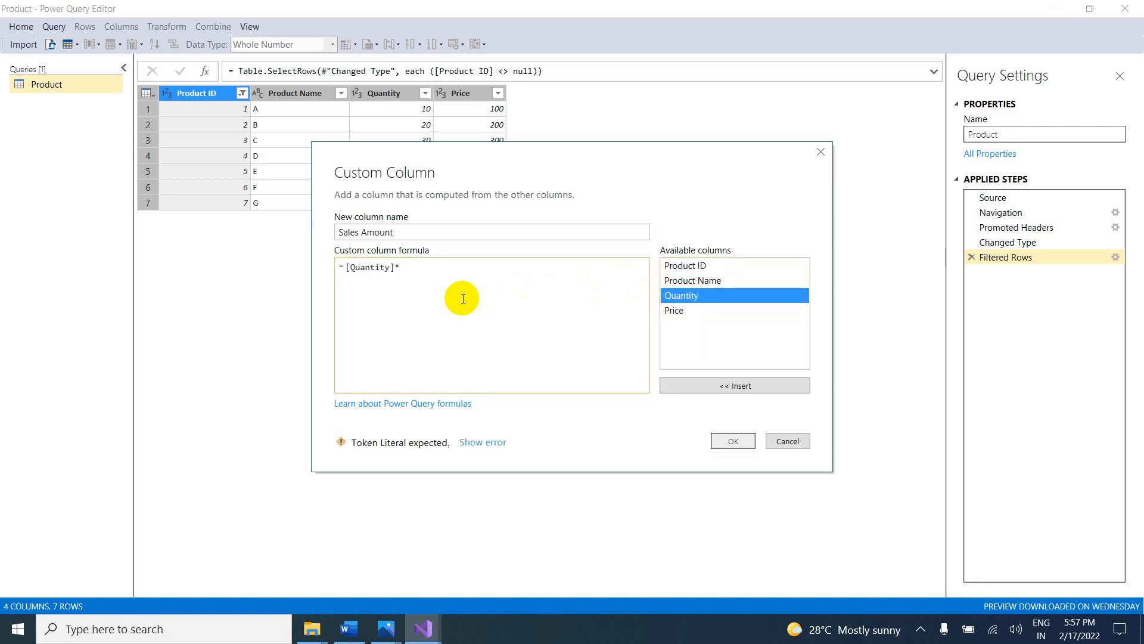
{"action": "double_click", "coordinate": [677, 313]}
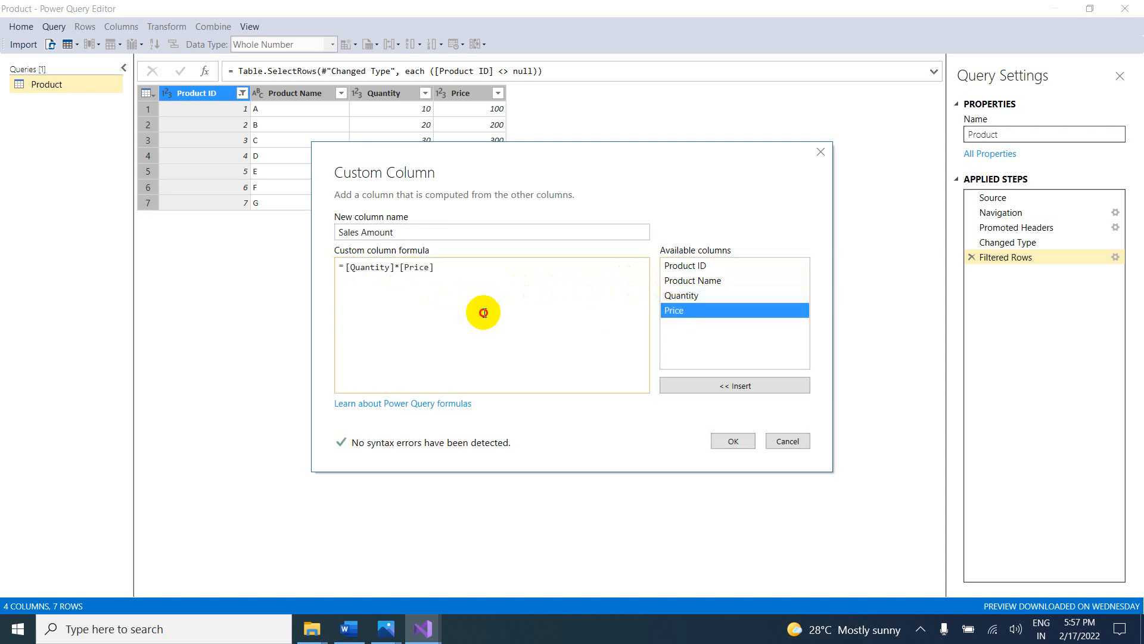
{"action": "left_click", "coordinate": [733, 441]}
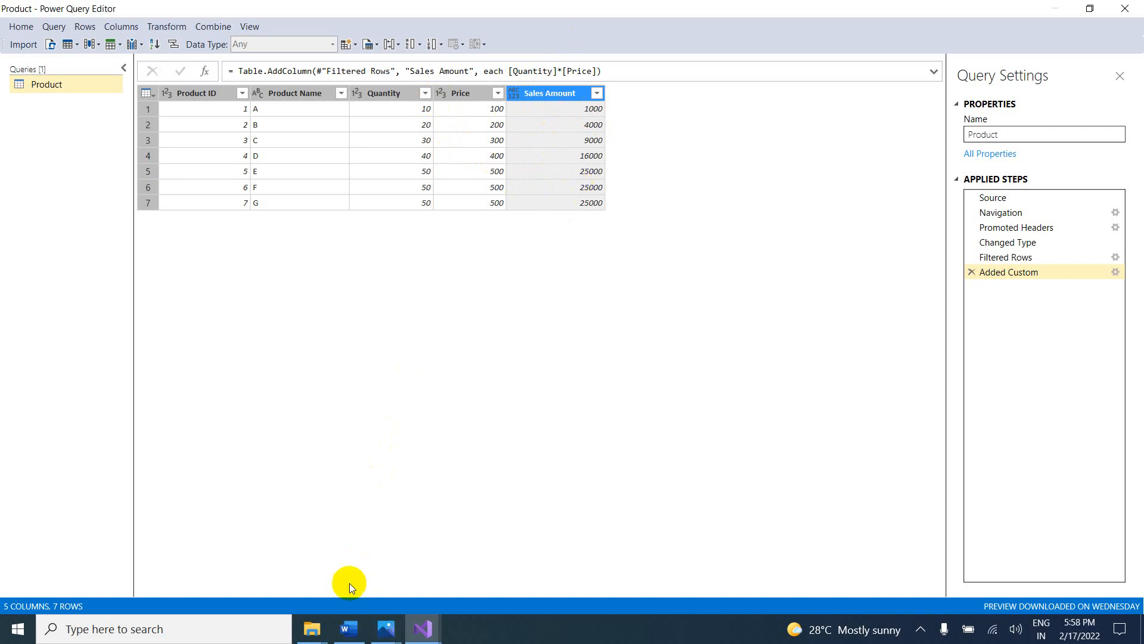
Step: Switch to the Class 08 document in Word and make the topic line "Custom Column from Examples" bold
{"action": "left_click", "coordinate": [350, 629]}
{"action": "scroll", "coordinate": [429, 413], "scroll_direction": "down", "scroll_amount": 1}
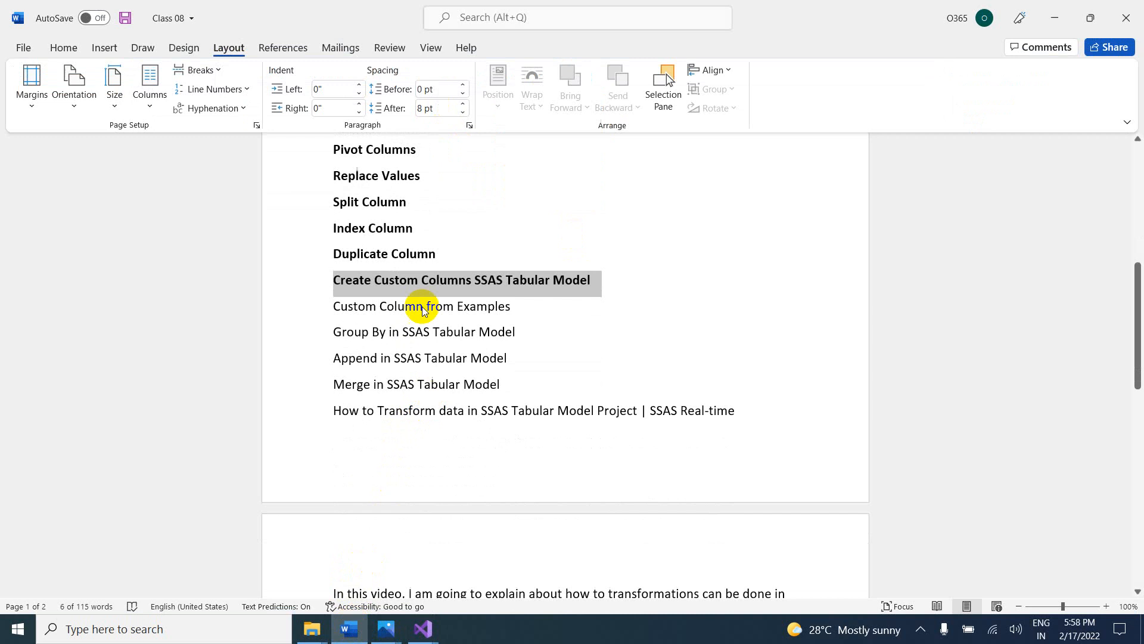
{"action": "left_click_drag", "start_coordinate": [332, 307], "coordinate": [508, 309]}
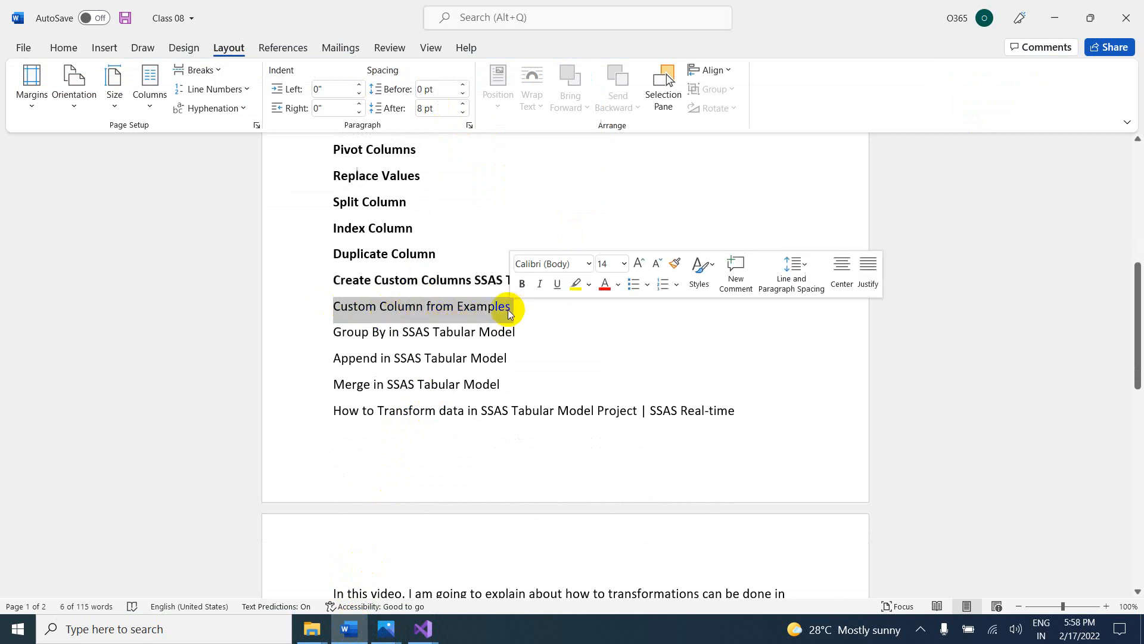
{"action": "key", "text": "ctrl+b"}
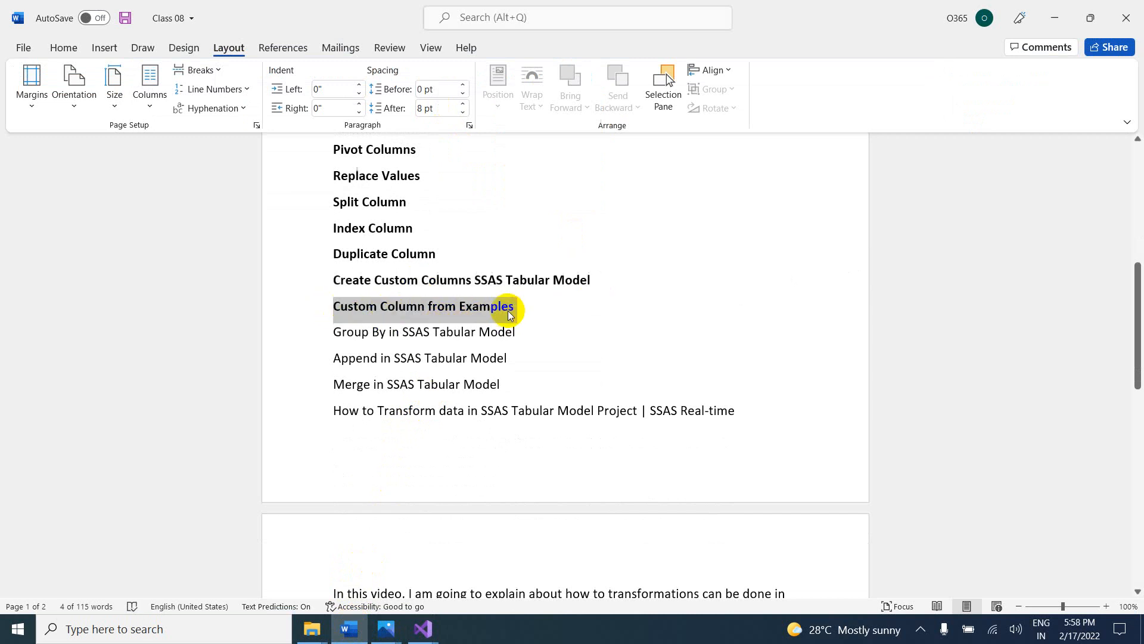
Step: Return to Power Query Editor, start a column from examples based on all columns, and name it "Product Name, Price"
{"action": "key", "text": "alt+Tab"}
{"action": "left_click", "coordinate": [130, 27]}
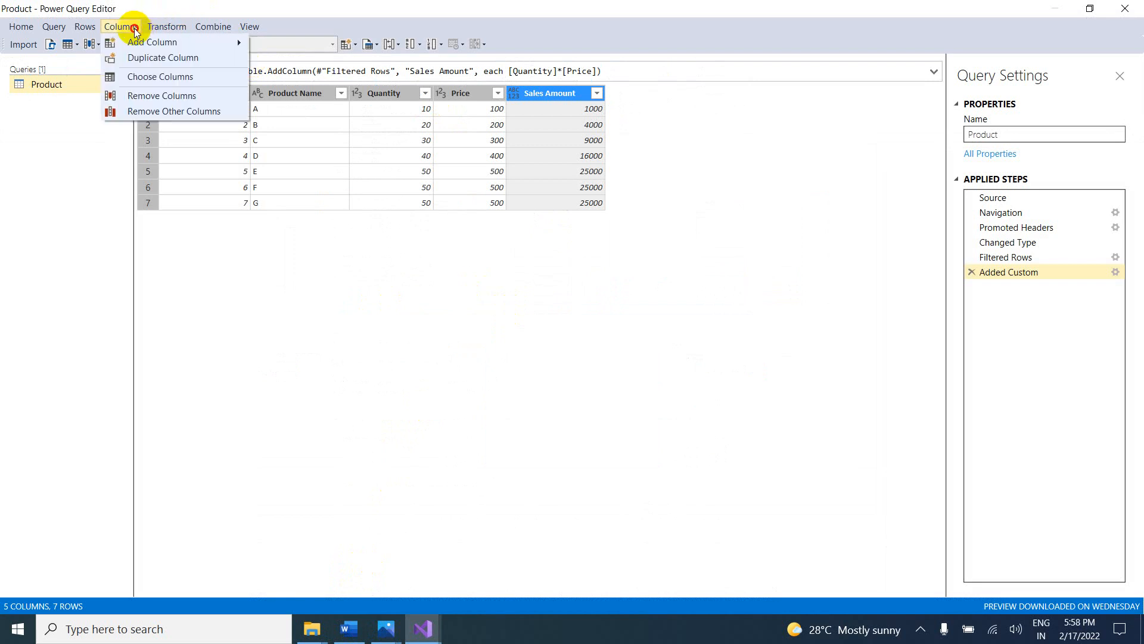
{"action": "mouse_move", "coordinate": [149, 45]}
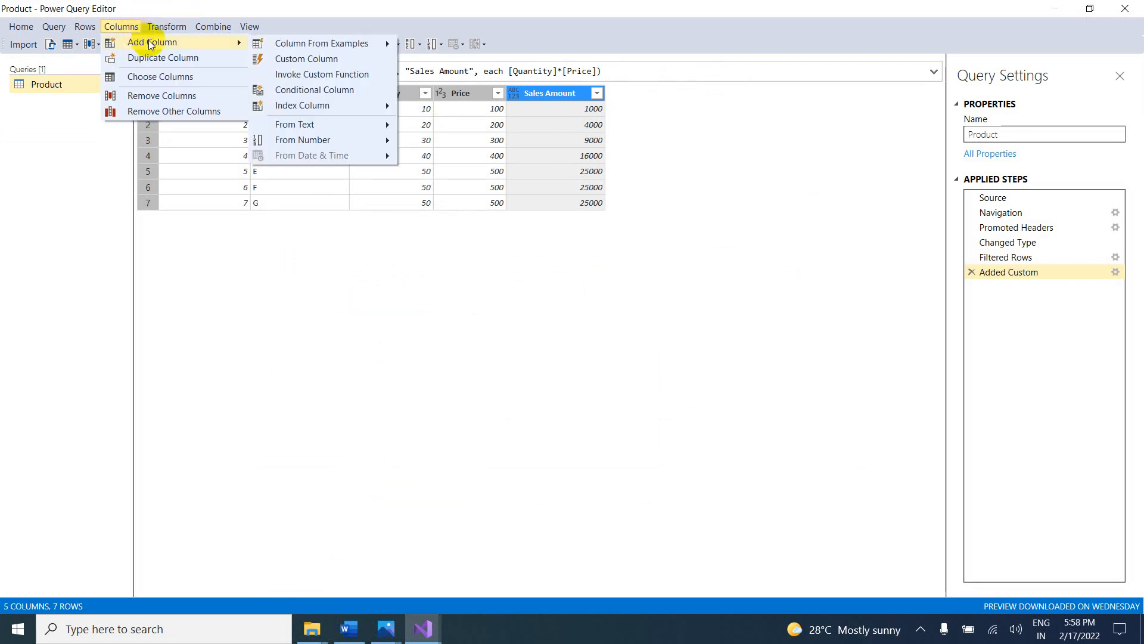
{"action": "mouse_move", "coordinate": [316, 48]}
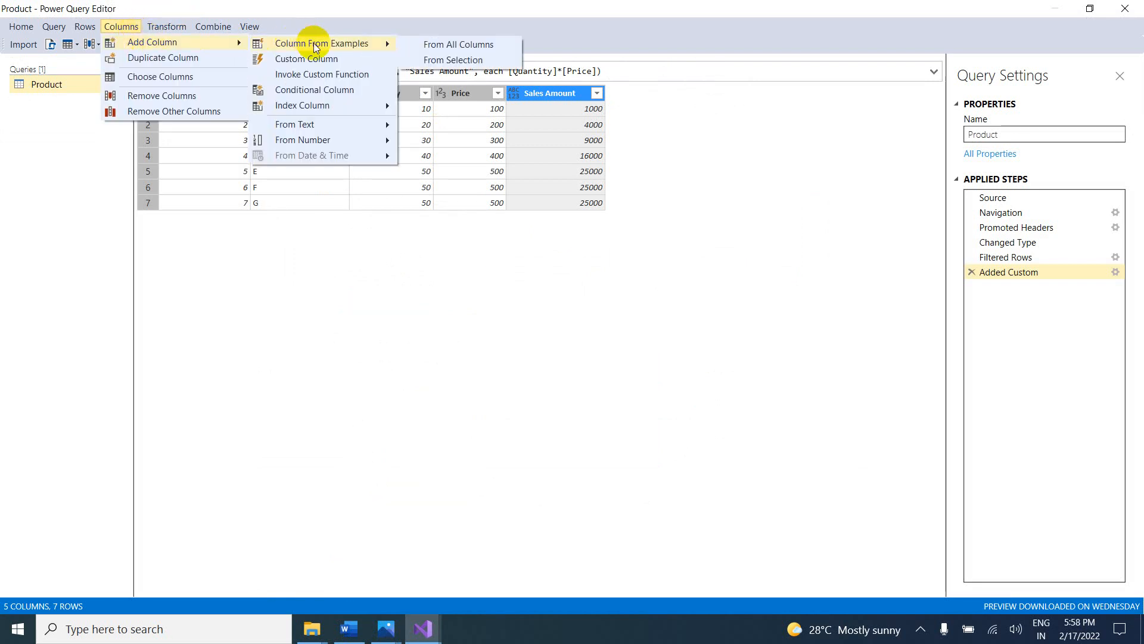
{"action": "left_click", "coordinate": [459, 45]}
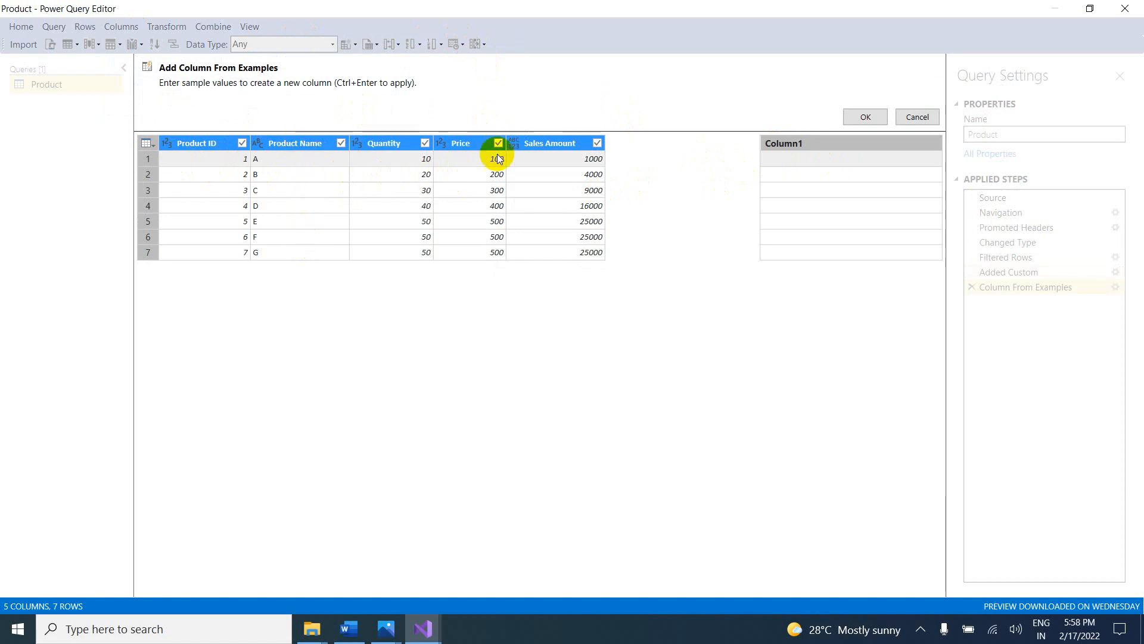
{"action": "double_click", "coordinate": [793, 144]}
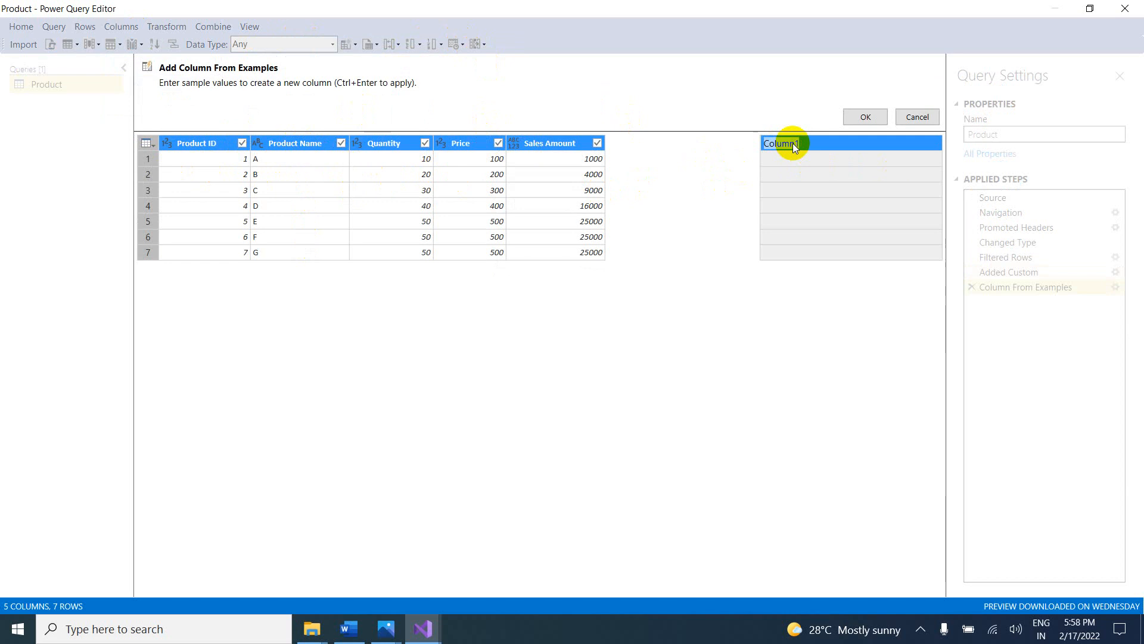
{"action": "type", "text": "Product Name, Price"}
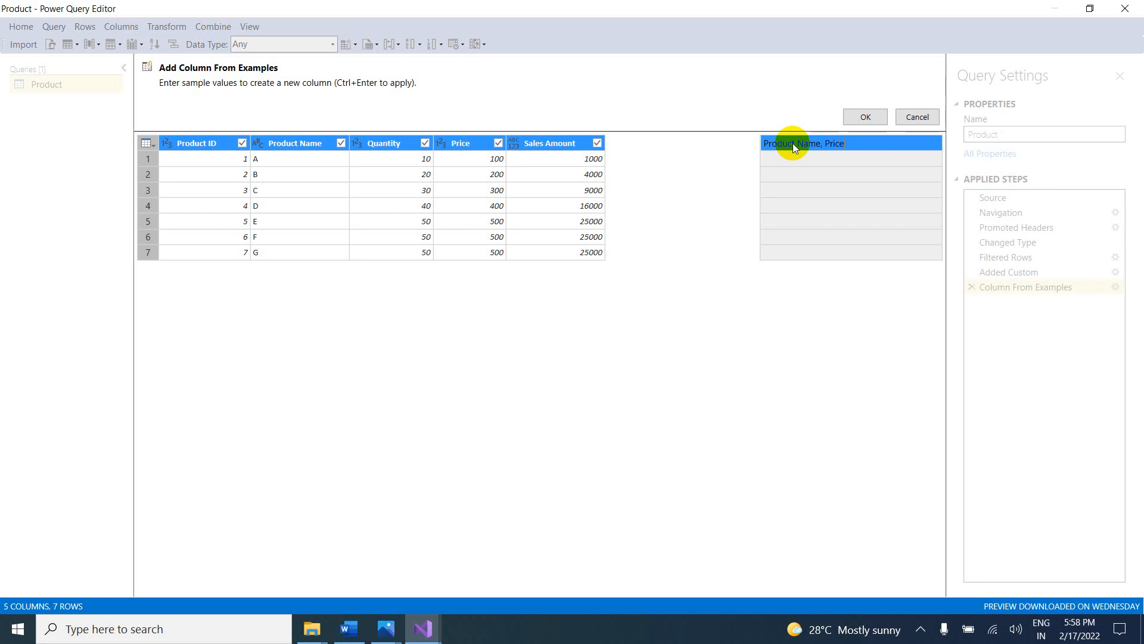
Step: Try to create the column from the first-row sample value "A,100" and close the dialogs that appear
{"action": "left_click", "coordinate": [782, 158]}
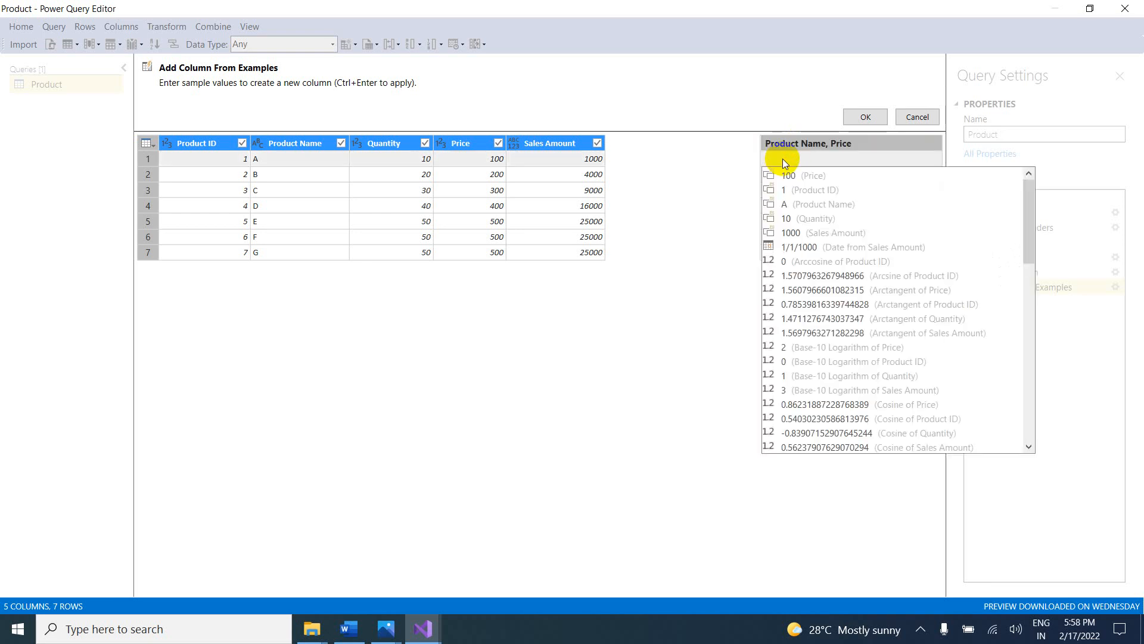
{"action": "left_click", "coordinate": [800, 207]}
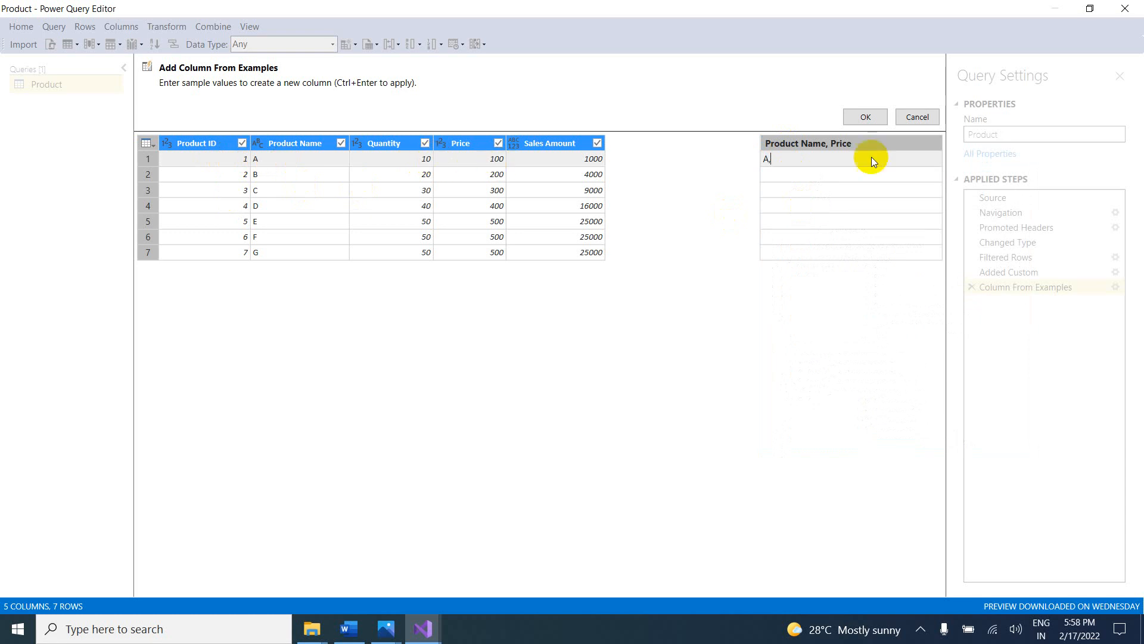
{"action": "type", "text": ",100"}
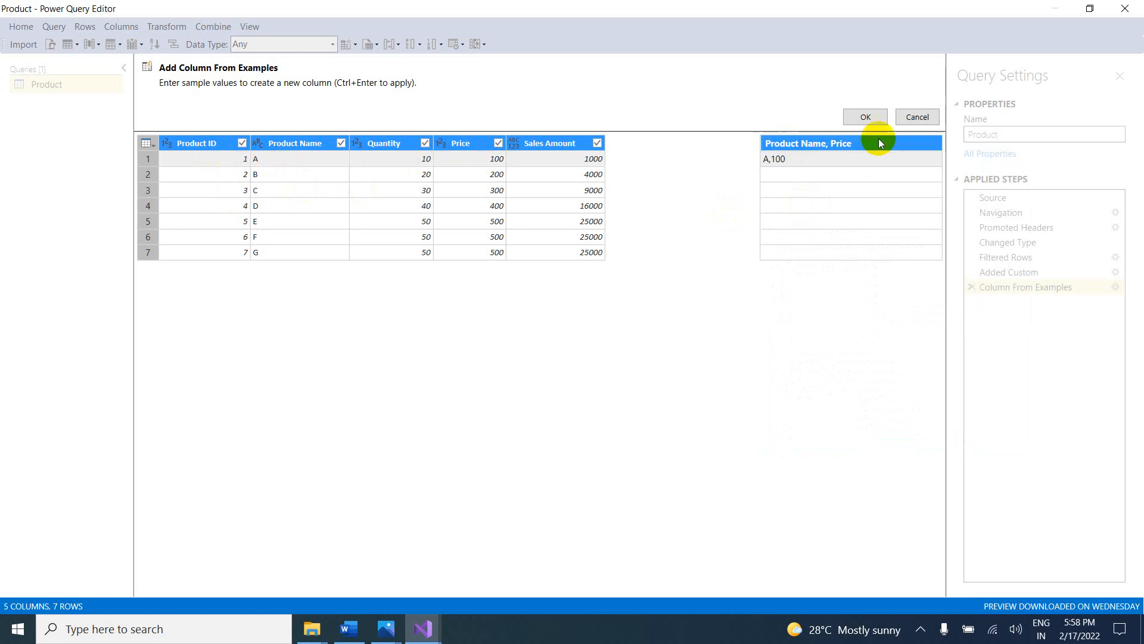
{"action": "left_click", "coordinate": [869, 118]}
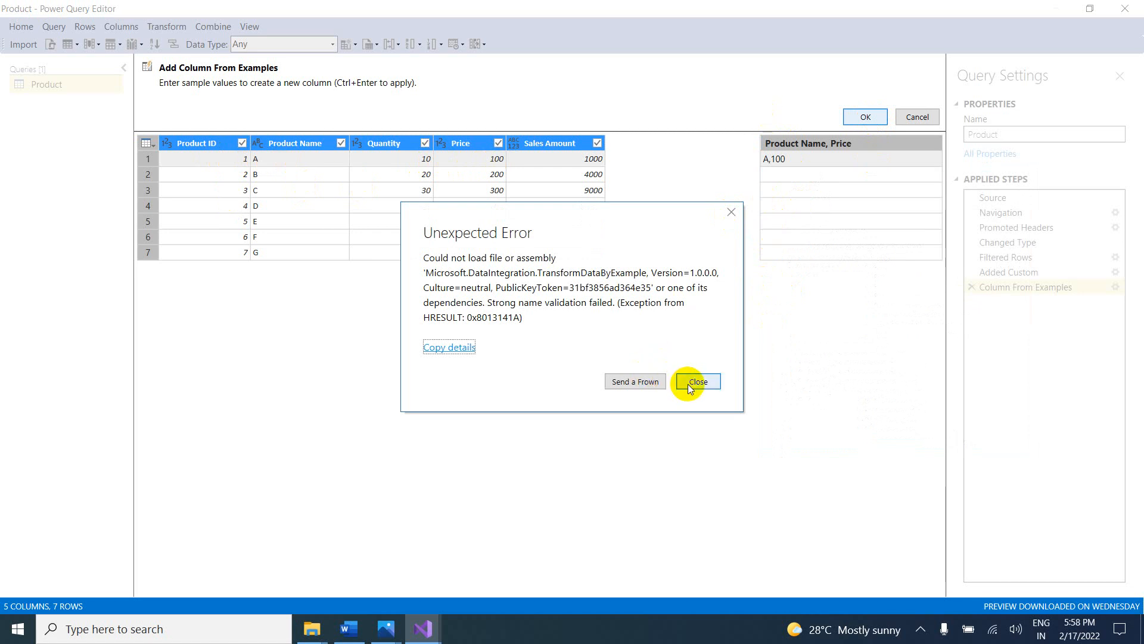
{"action": "left_click", "coordinate": [647, 381]}
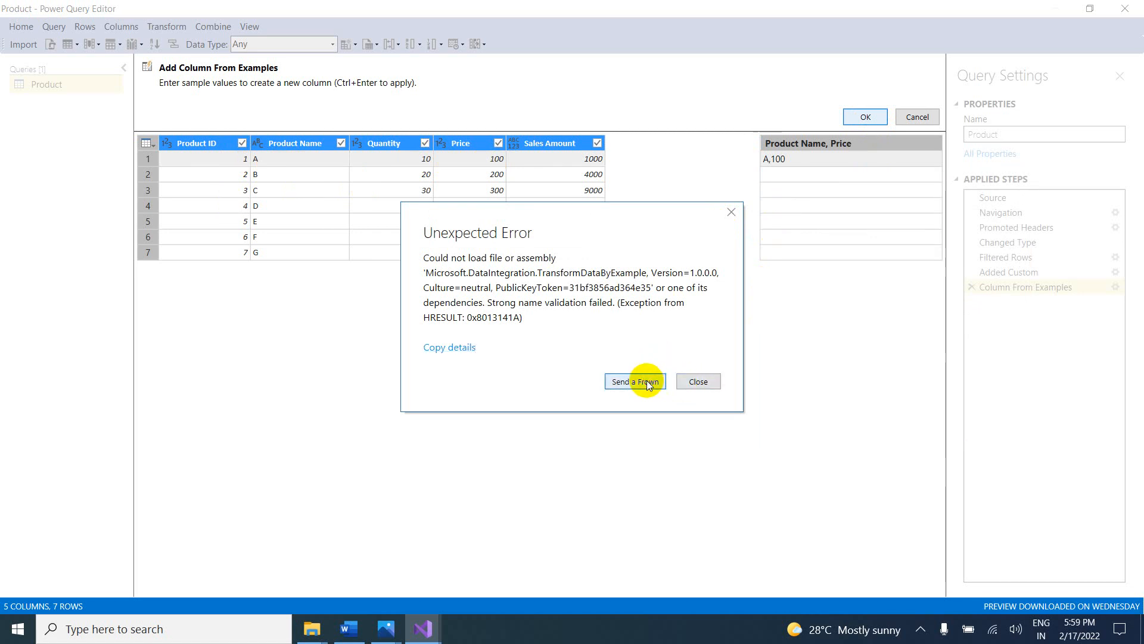
{"action": "left_click", "coordinate": [734, 214]}
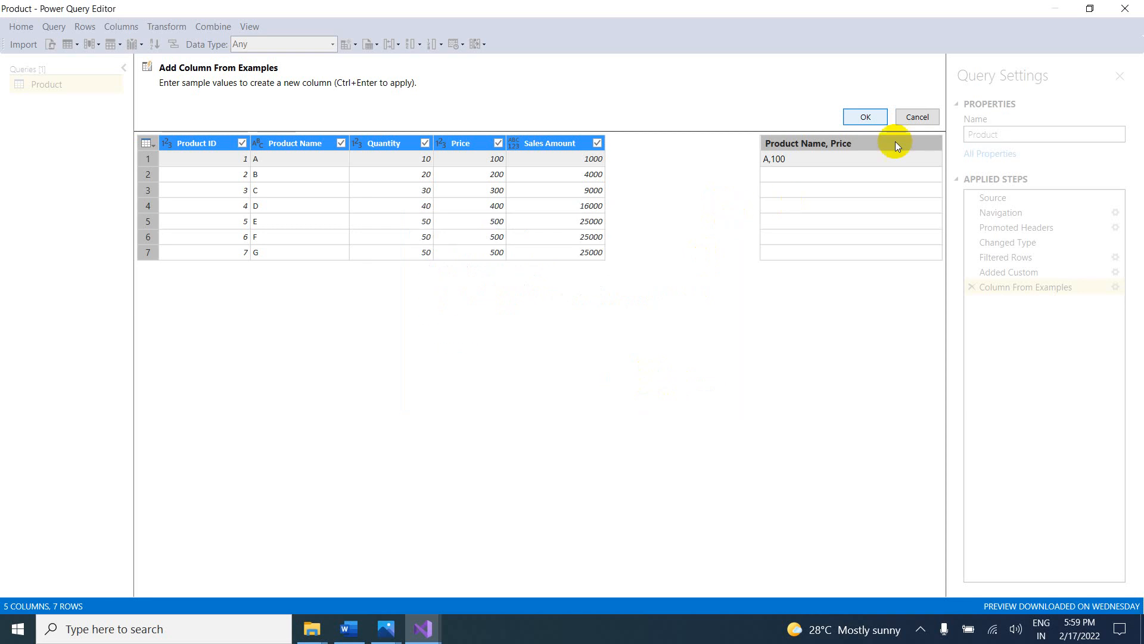
{"action": "left_click", "coordinate": [876, 117]}
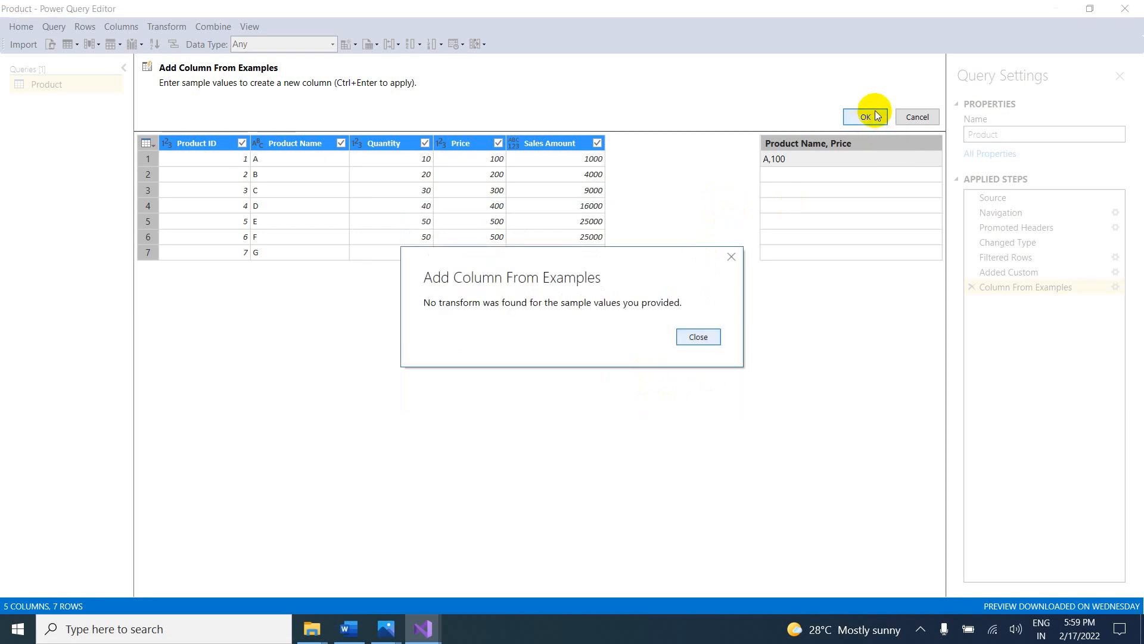
{"action": "left_click", "coordinate": [712, 335]}
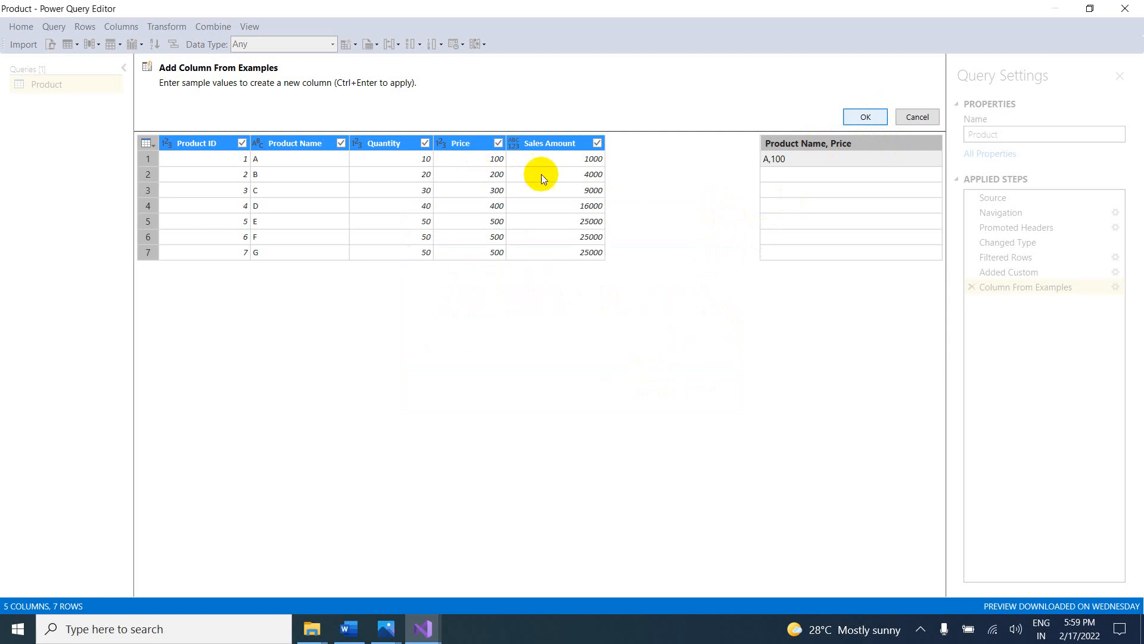
Step: Replace the first-row sample value of the new column with "A, 10"
{"action": "left_click", "coordinate": [795, 160]}
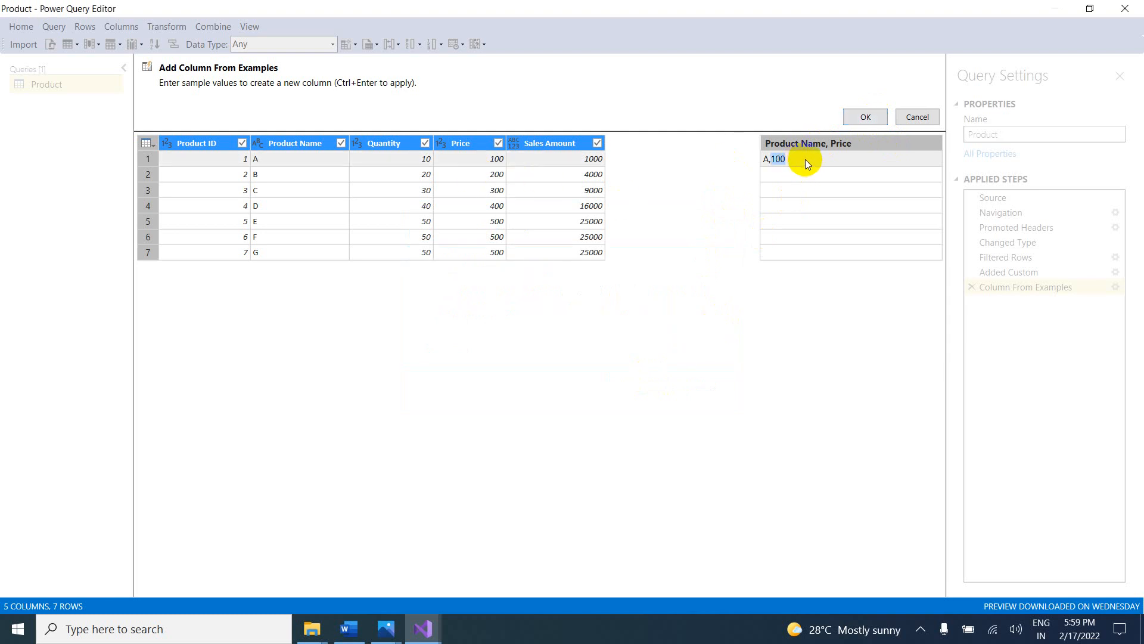
{"action": "key", "text": "BackSpace"}
{"action": "key", "text": "BackSpace"}
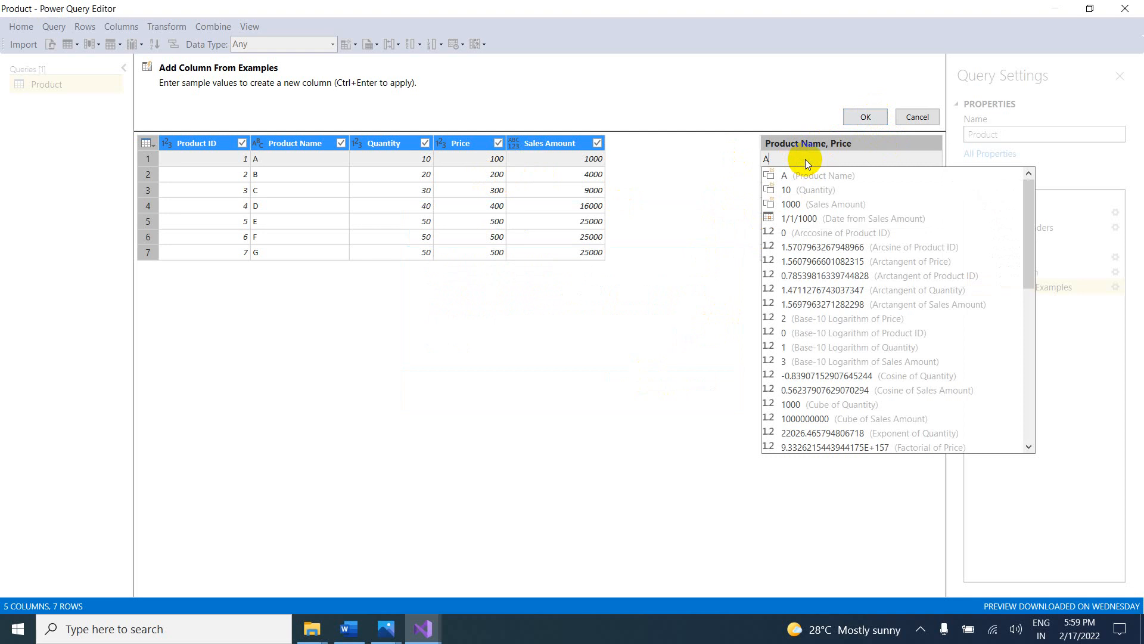
{"action": "left_click", "coordinate": [787, 175]}
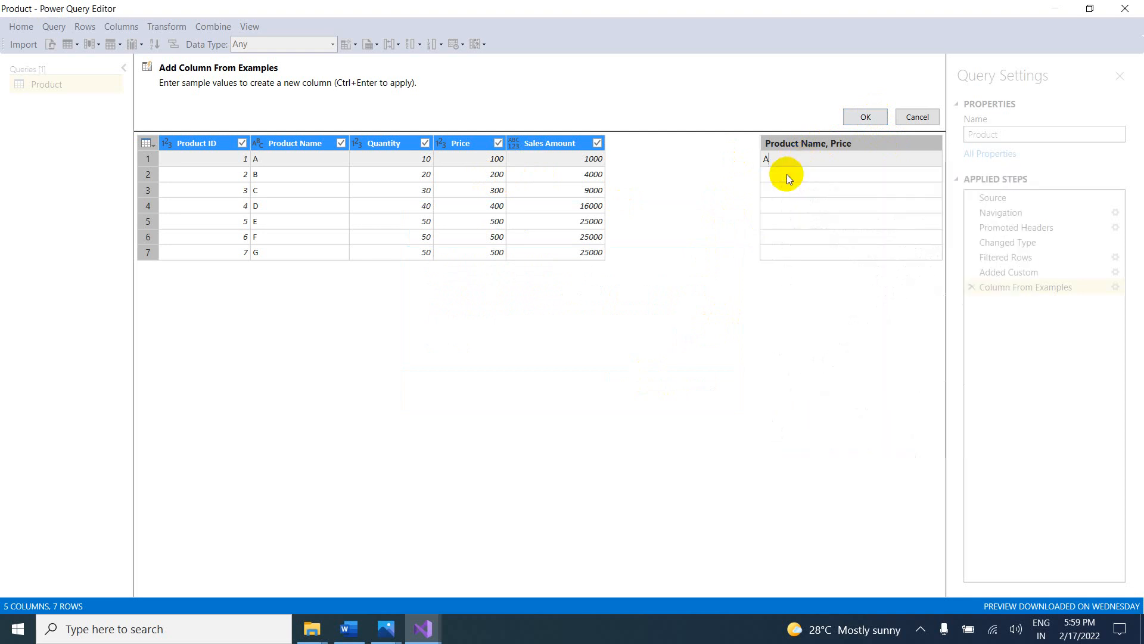
{"action": "type", "text": ", 10"}
{"action": "key", "text": "Return"}
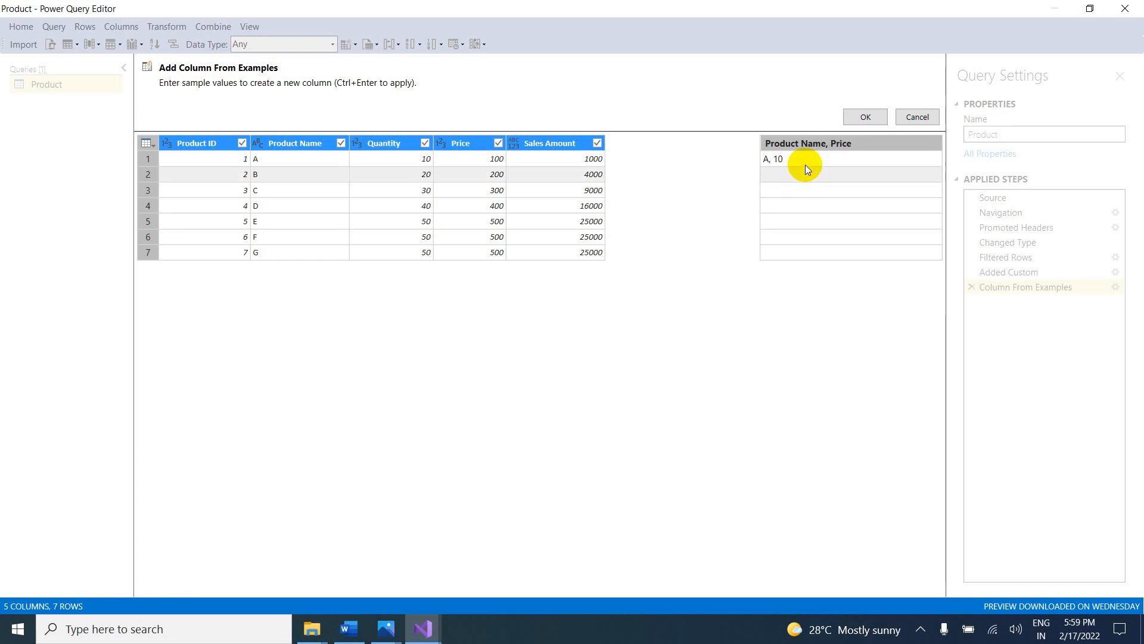
Step: Try to create the column from the sample value "A, 10" and cancel adding the column from examples
{"action": "left_click", "coordinate": [864, 112]}
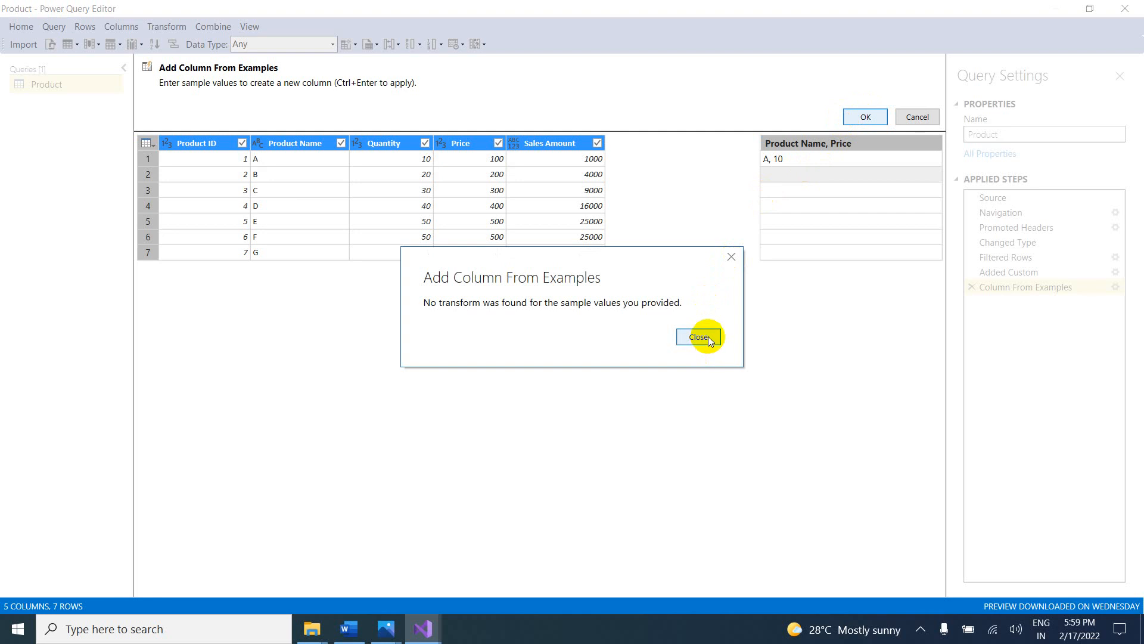
{"action": "left_click", "coordinate": [709, 336]}
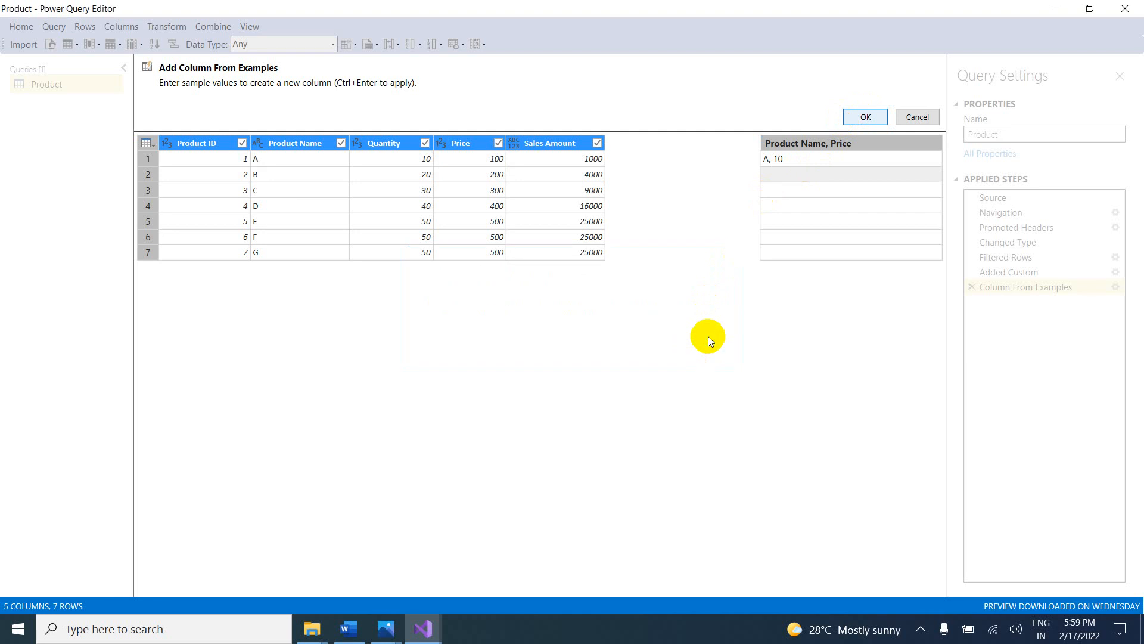
{"action": "left_click", "coordinate": [908, 119]}
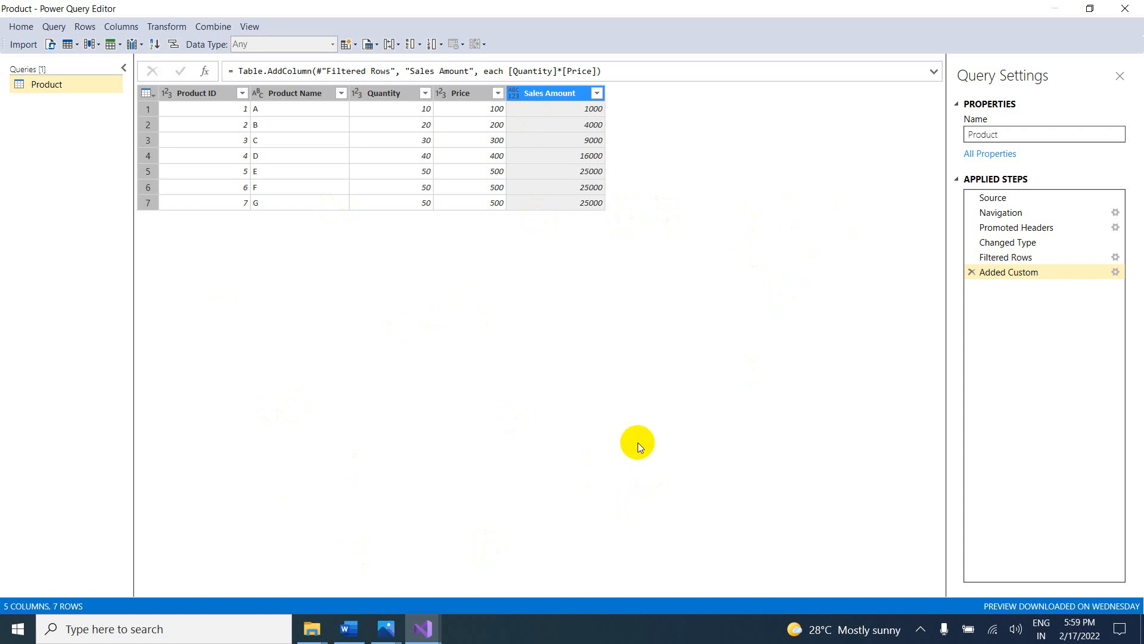
Step: Switch to the Class 08 document in Word and make the topic line "Group By in SSAS Tabular Model" bold
{"action": "left_click", "coordinate": [355, 628]}
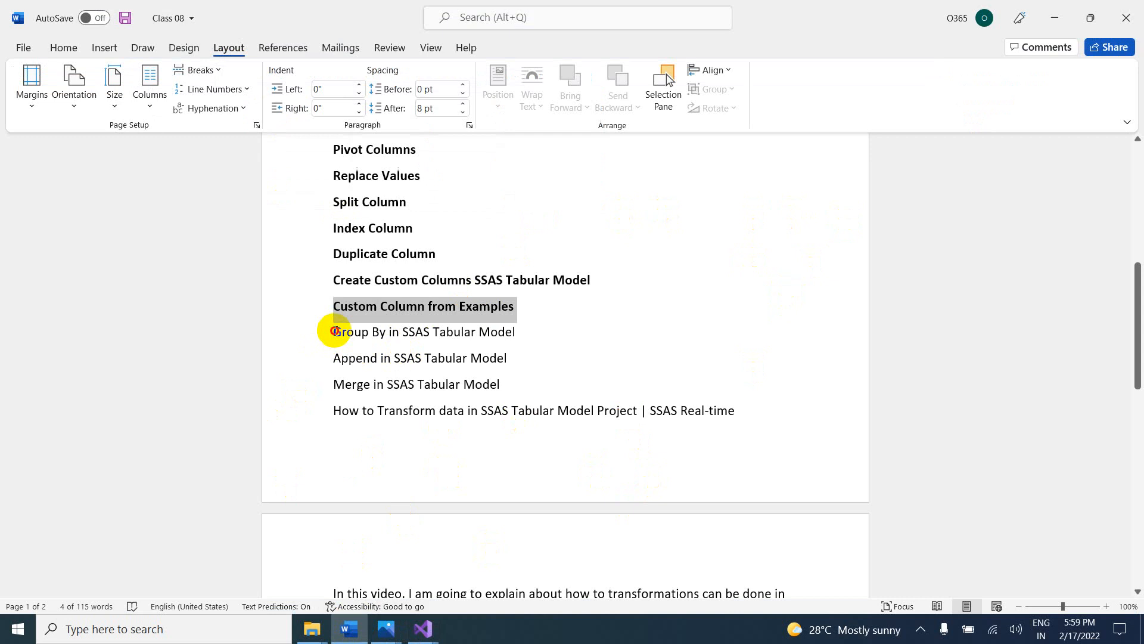
{"action": "left_click_drag", "start_coordinate": [334, 331], "coordinate": [507, 337]}
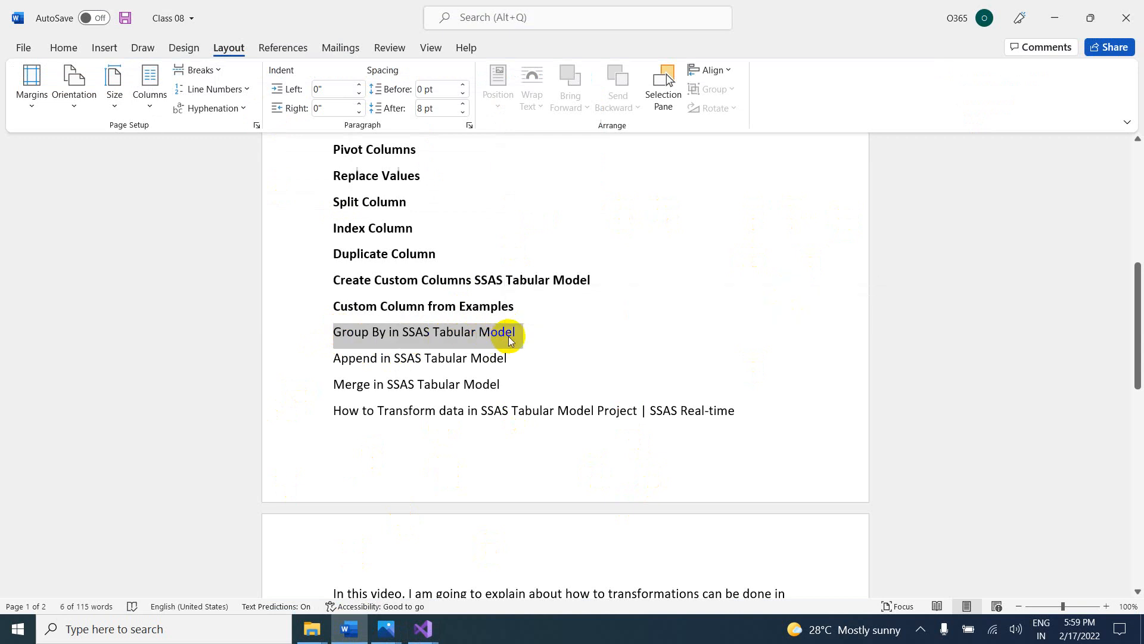
{"action": "key", "text": "ctrl+b"}
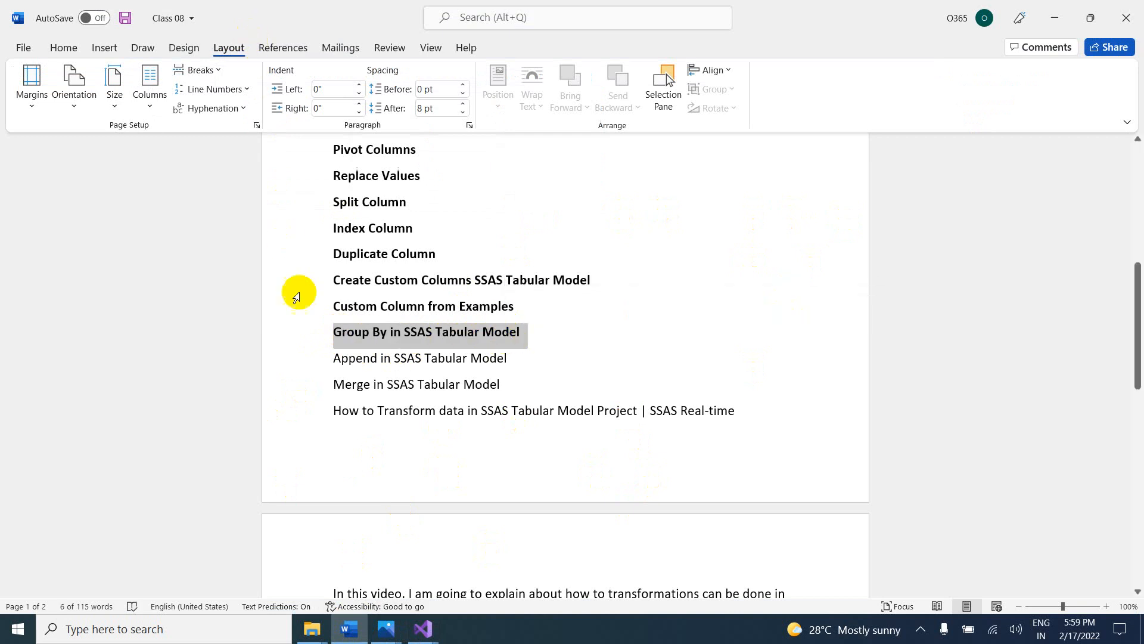
Step: Return to Power Query Editor, import the Product query into the tabular model, and close the processing report
{"action": "mouse_move", "coordinate": [423, 629]}
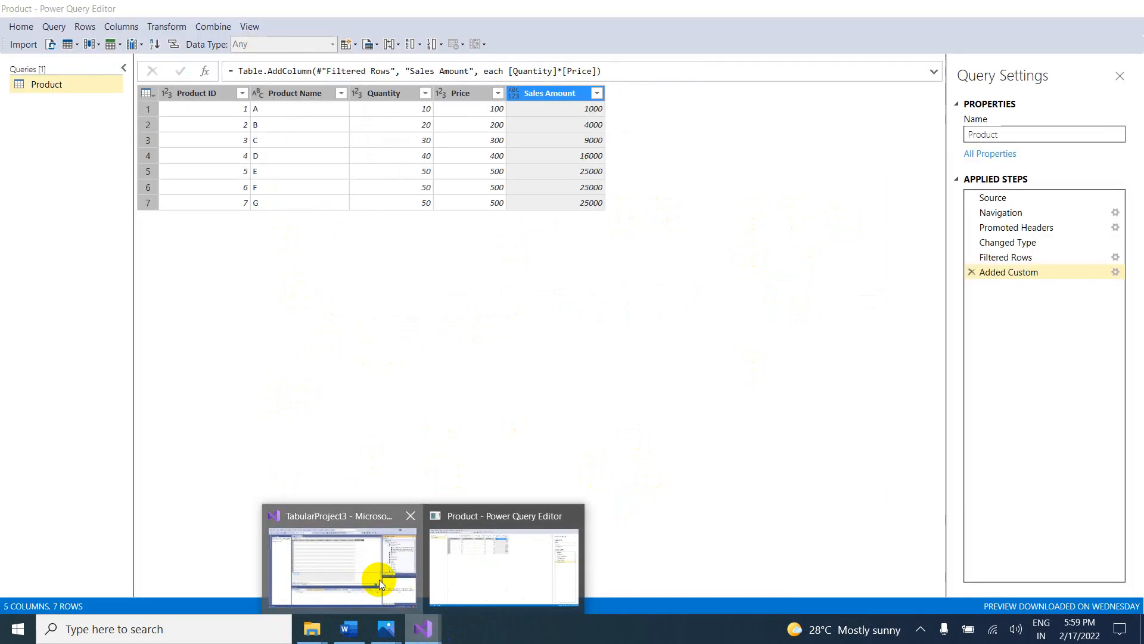
{"action": "left_click", "coordinate": [379, 579]}
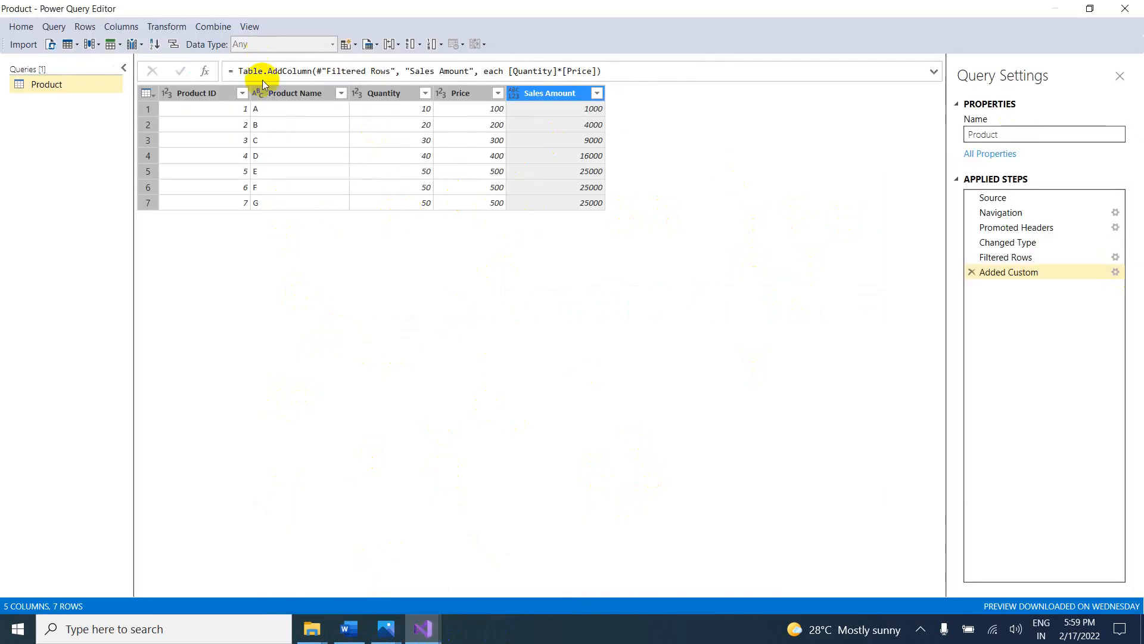
{"action": "left_click", "coordinate": [274, 95]}
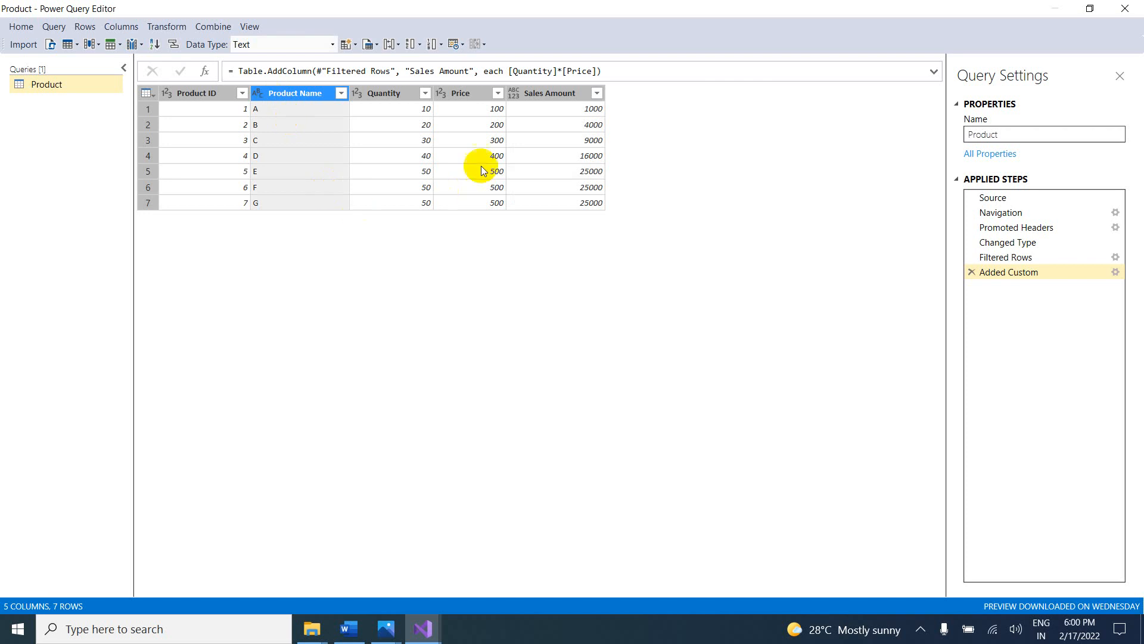
{"action": "left_click", "coordinate": [19, 27]}
{"action": "left_click", "coordinate": [60, 44]}
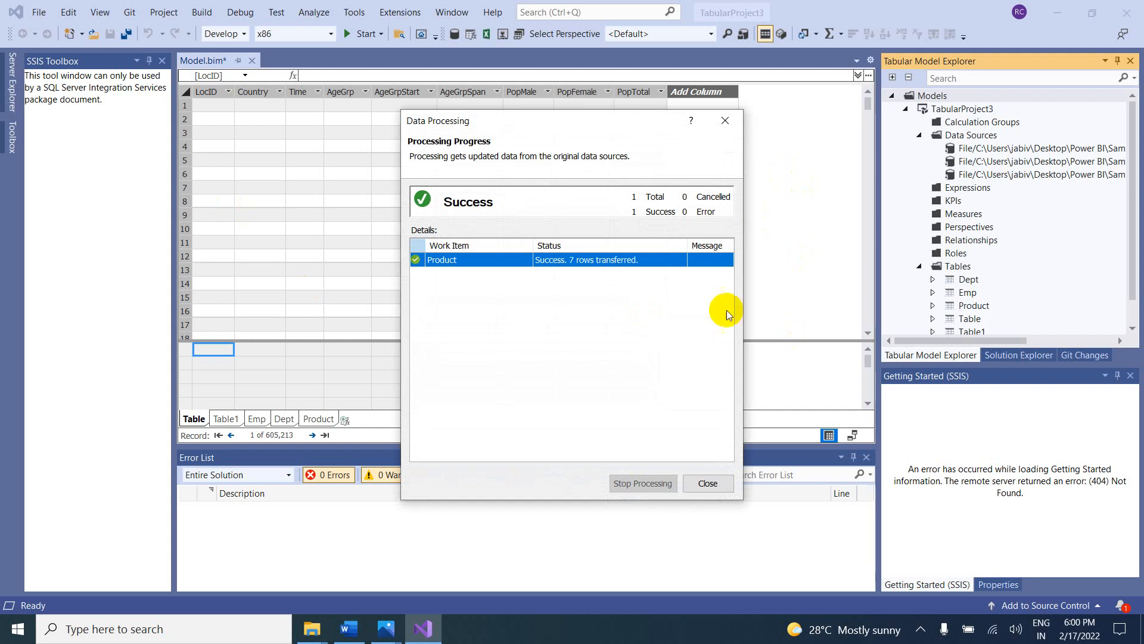
{"action": "left_click", "coordinate": [707, 482]}
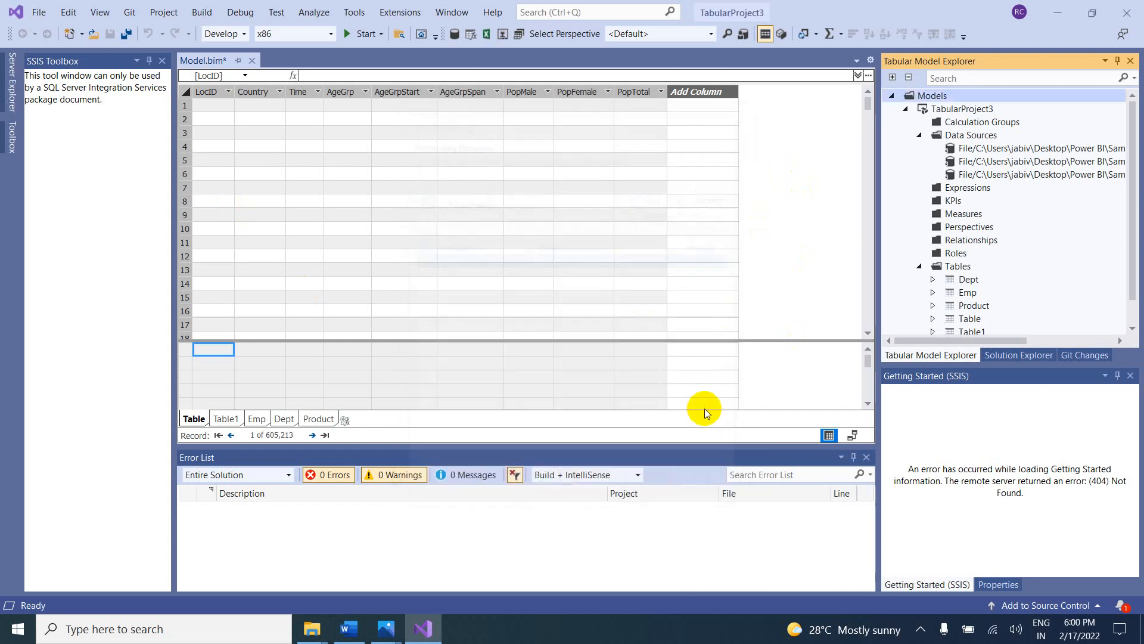
Step: Get data from the text/CSV file Population-country-2050-2100 using Impersonate Service Account, and open it as a query with the default import settings
{"action": "left_click", "coordinate": [456, 34]}
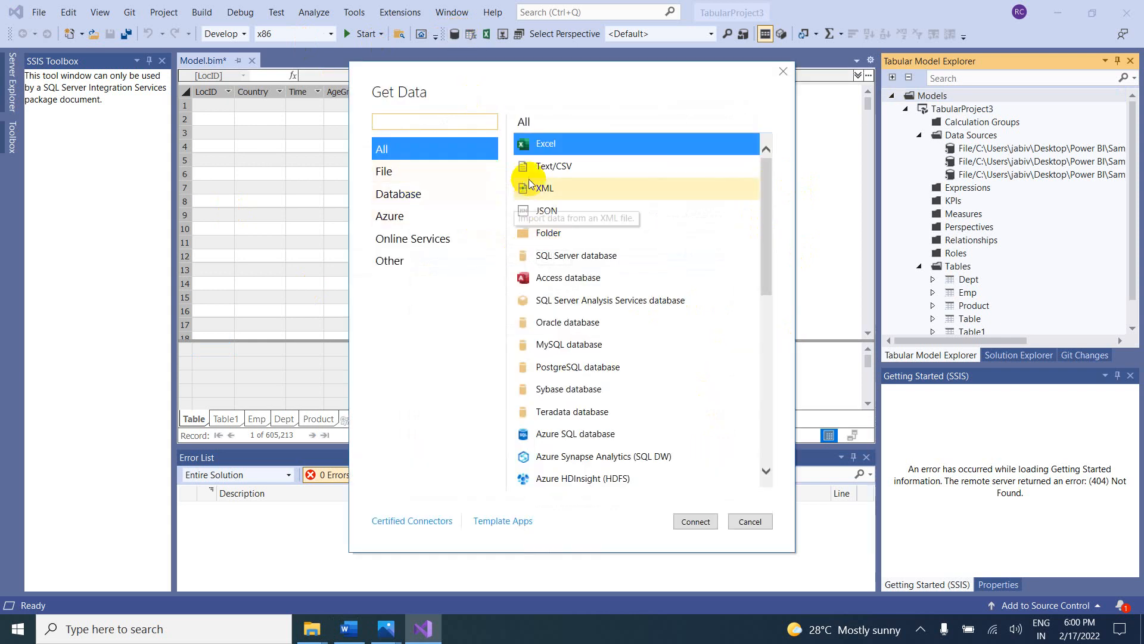
{"action": "left_click", "coordinate": [547, 166]}
{"action": "left_click", "coordinate": [694, 522]}
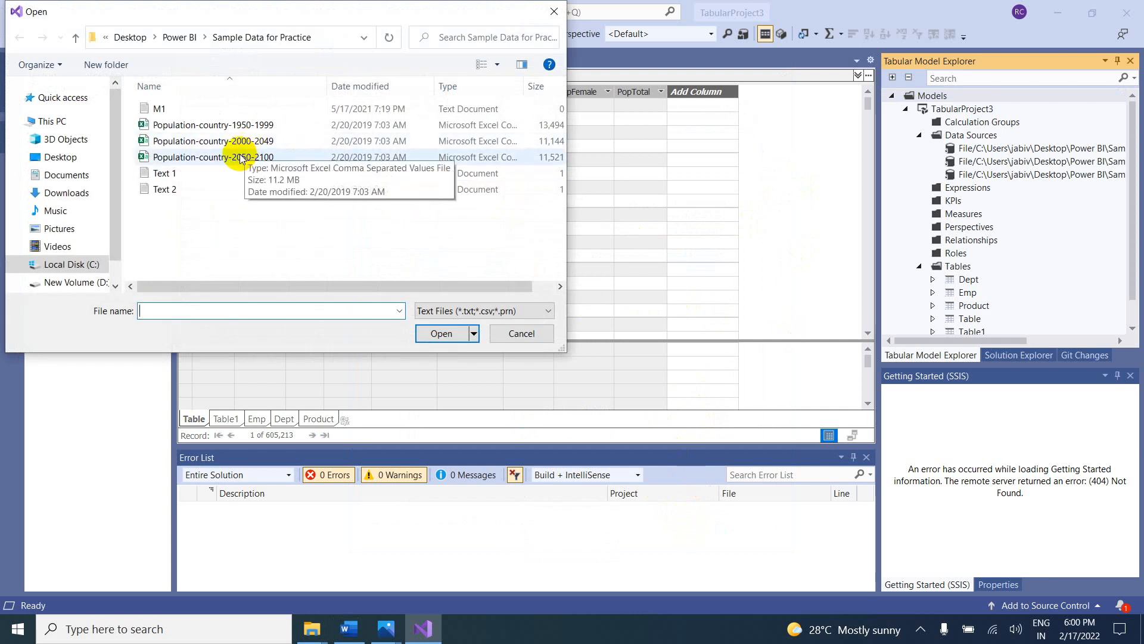
{"action": "double_click", "coordinate": [239, 157]}
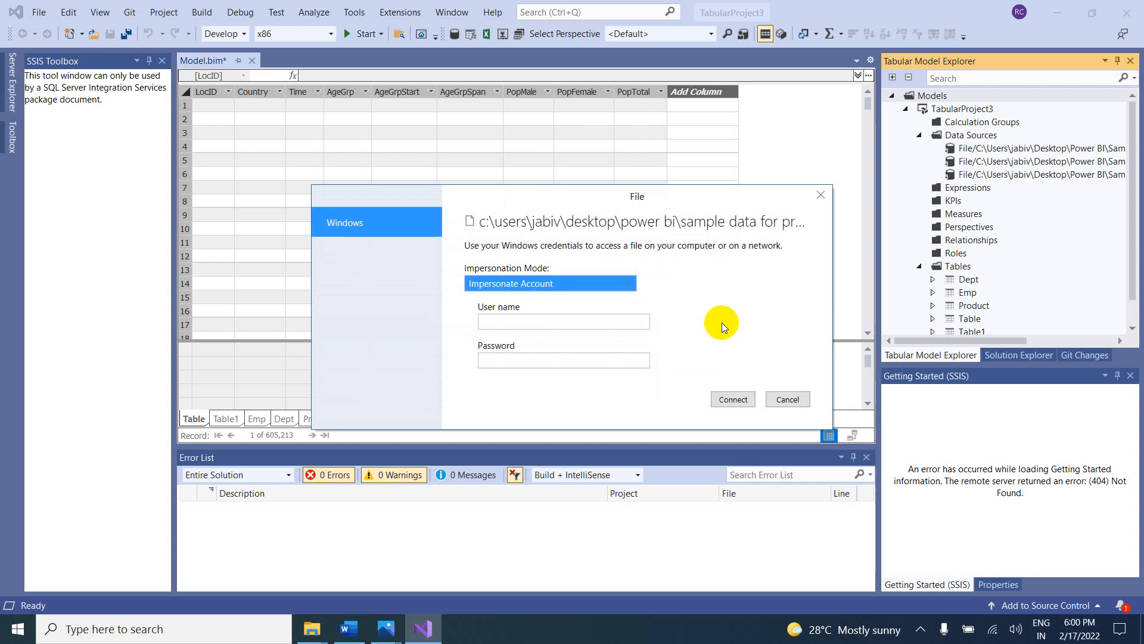
{"action": "left_click", "coordinate": [577, 283]}
{"action": "left_click", "coordinate": [602, 332]}
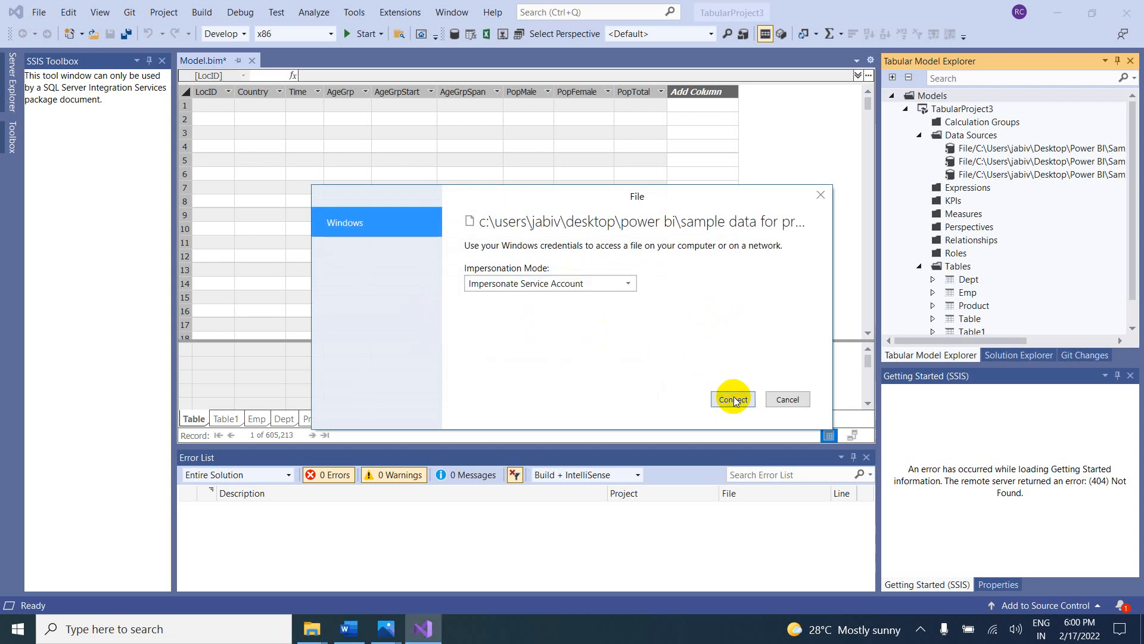
{"action": "left_click", "coordinate": [733, 398]}
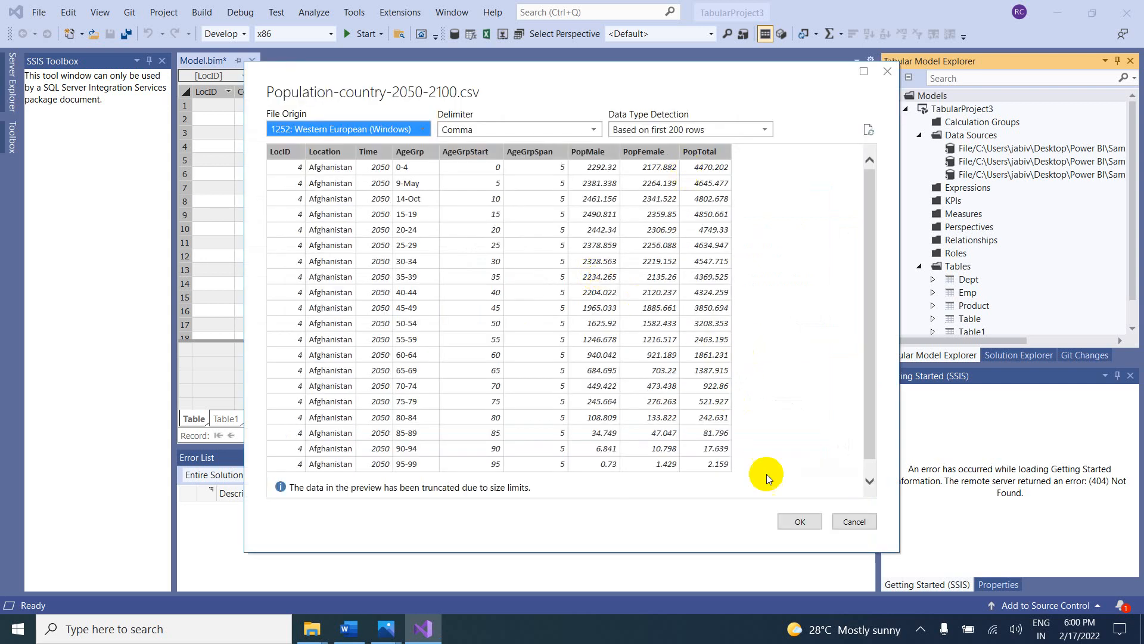
{"action": "left_click", "coordinate": [799, 522]}
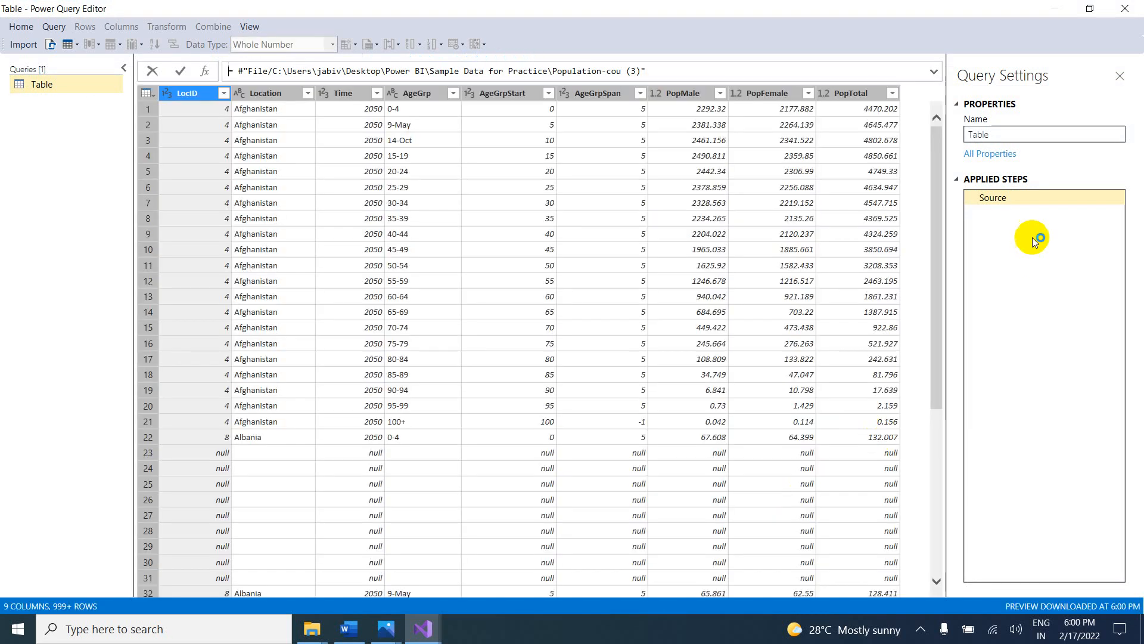
Step: Rename the population query as Table3 and filter the blank values out of its Location column
{"action": "left_click", "coordinate": [998, 135]}
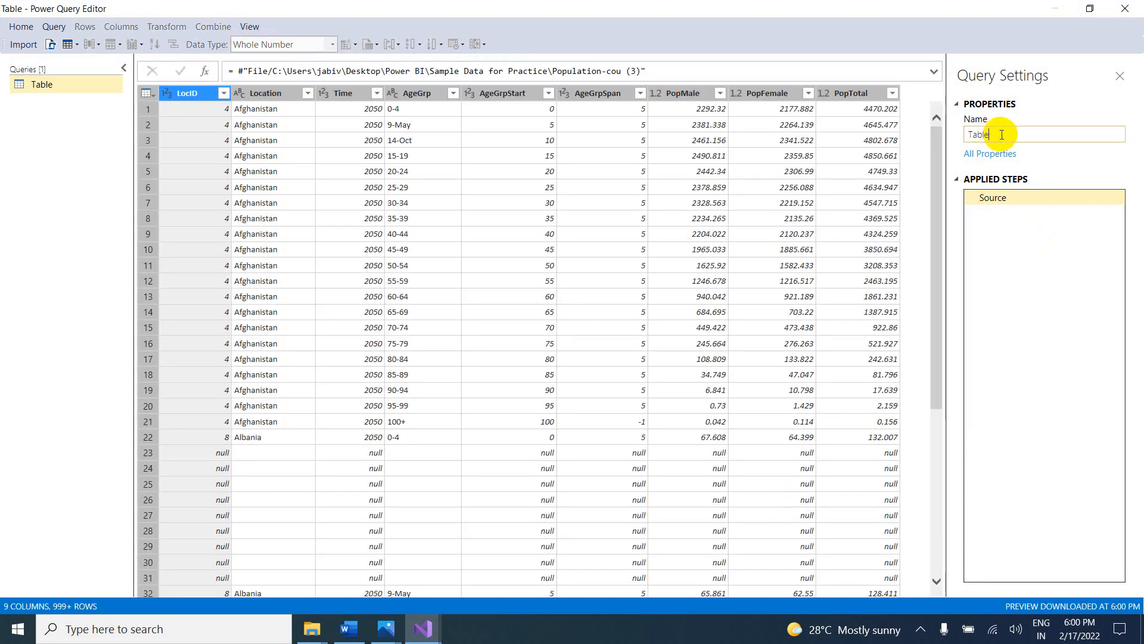
{"action": "type", "text": "3"}
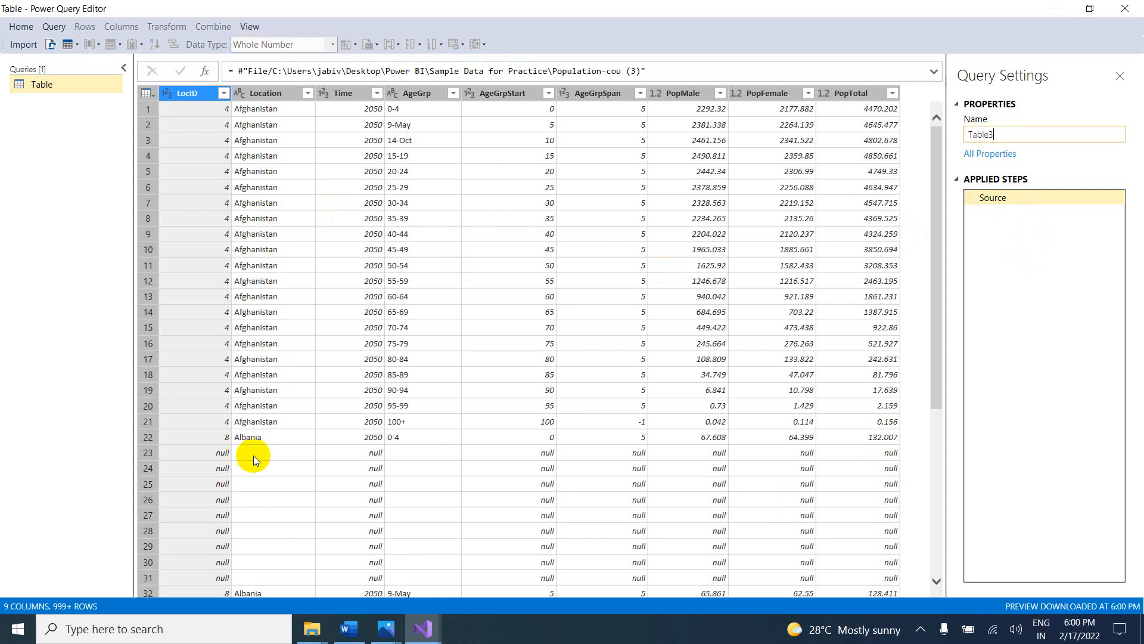
{"action": "left_click", "coordinate": [310, 98]}
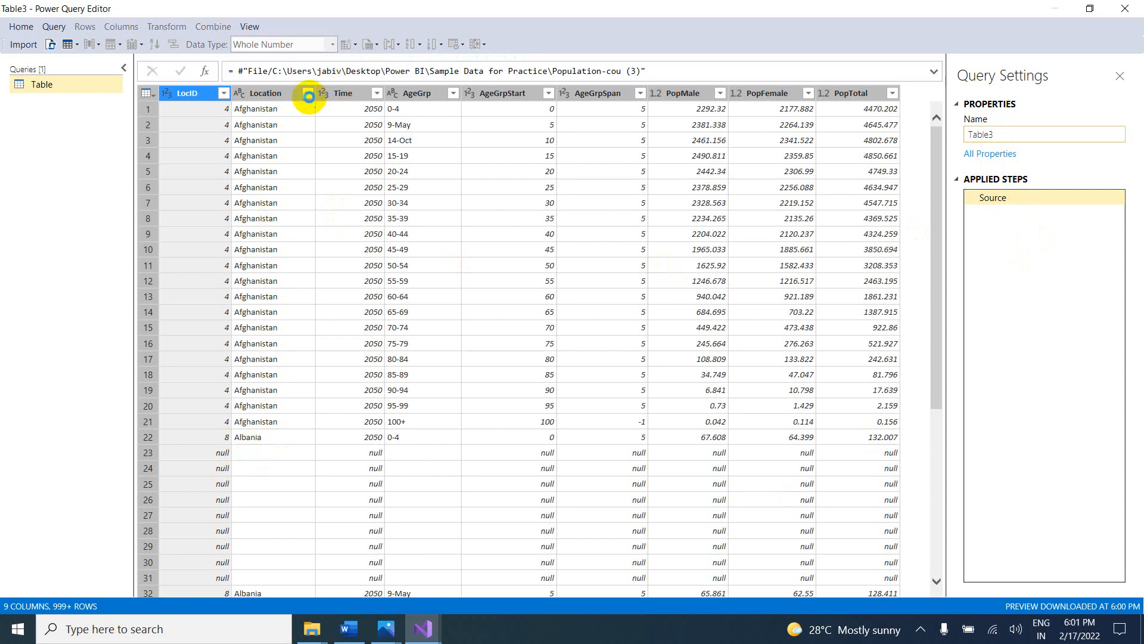
{"action": "left_click", "coordinate": [309, 95]}
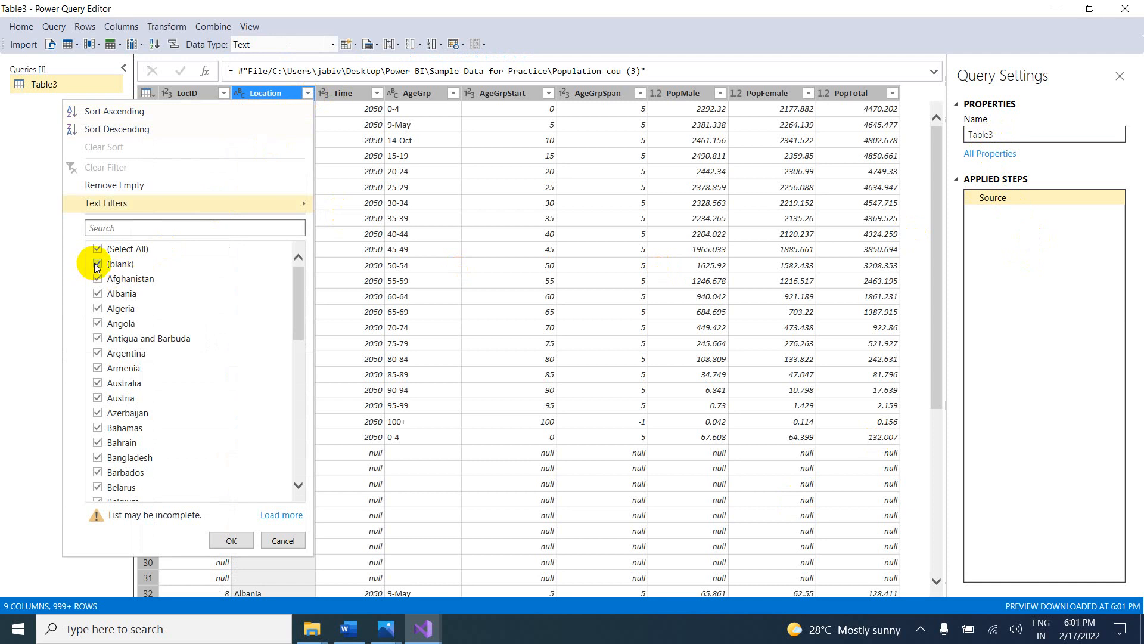
{"action": "left_click", "coordinate": [96, 264]}
{"action": "left_click", "coordinate": [227, 540]}
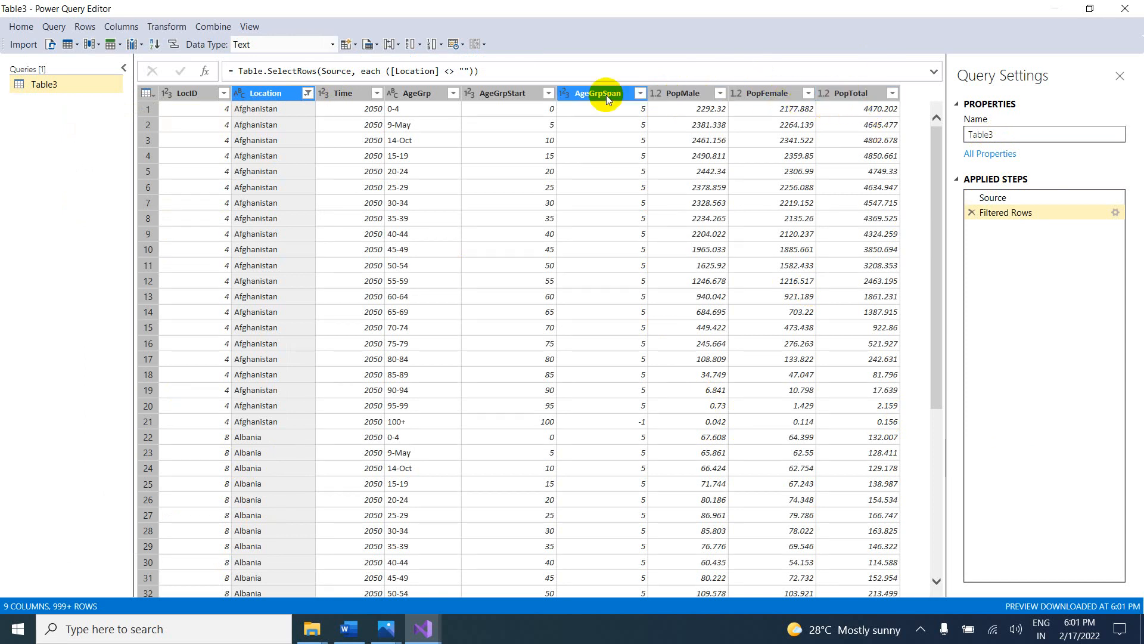
Step: Rename the Time column of Table3 to Year
{"action": "double_click", "coordinate": [348, 94]}
{"action": "type", "text": "Year"}
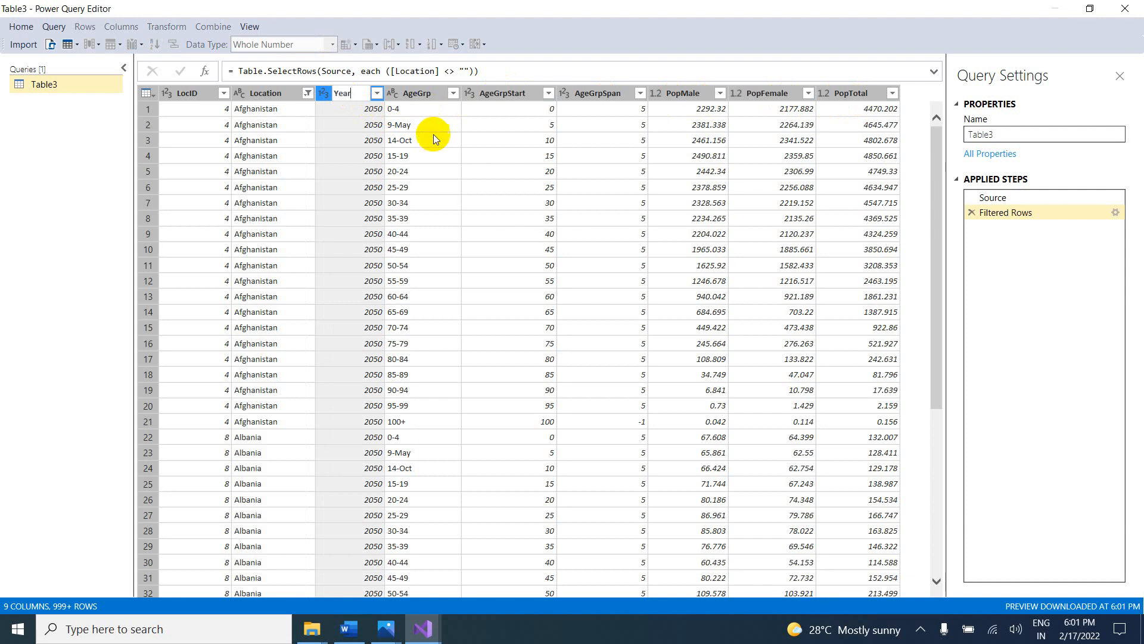
{"action": "key", "text": "Return"}
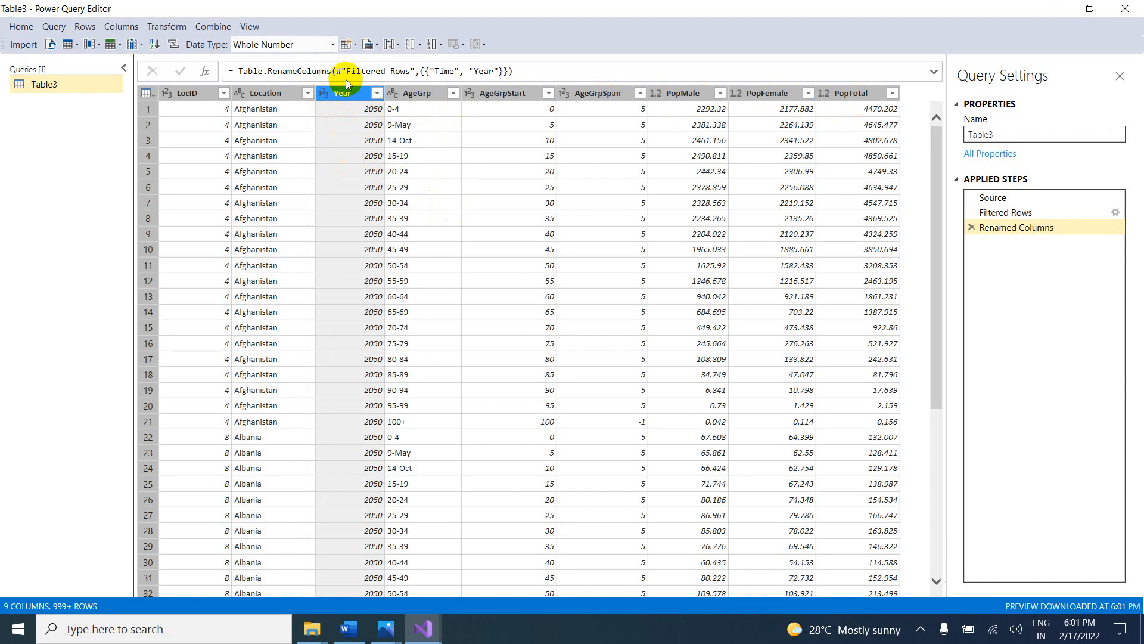
Step: Try to group Table3 by Year with a new column "Year Wise Total Pop" that sums PopTotal
{"action": "right_click", "coordinate": [347, 96]}
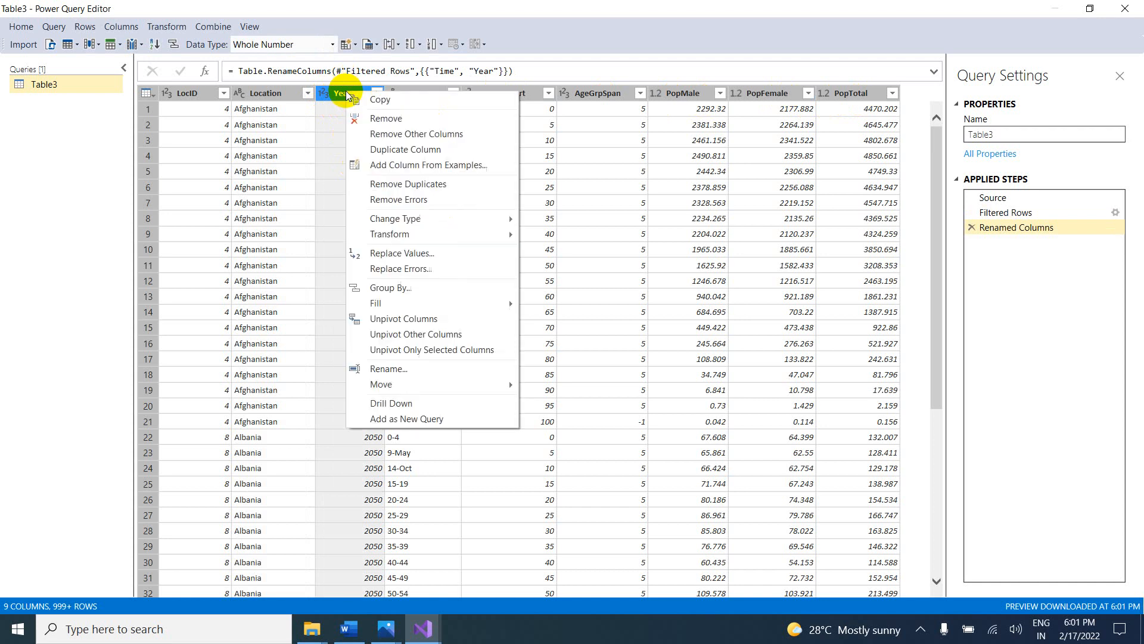
{"action": "left_click", "coordinate": [393, 296]}
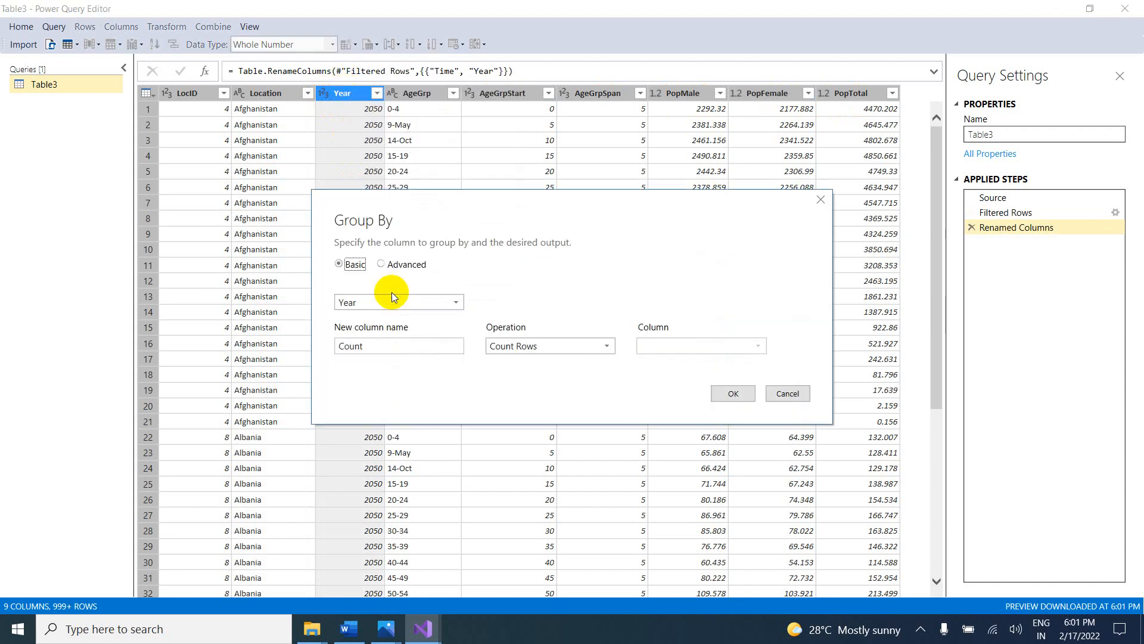
{"action": "left_click_drag", "start_coordinate": [405, 351], "coordinate": [334, 360]}
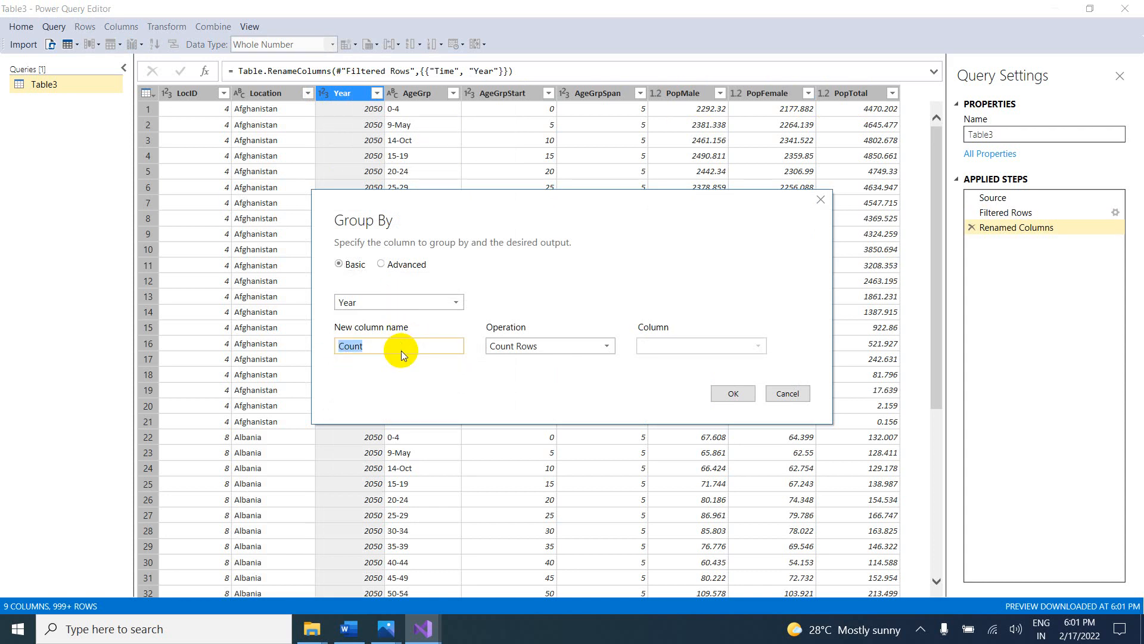
{"action": "type", "text": "Year W"}
{"action": "type", "text": "ise "}
{"action": "type", "text": "Total"}
{"action": "type", "text": "-Pop"}
{"action": "left_click", "coordinate": [519, 349]}
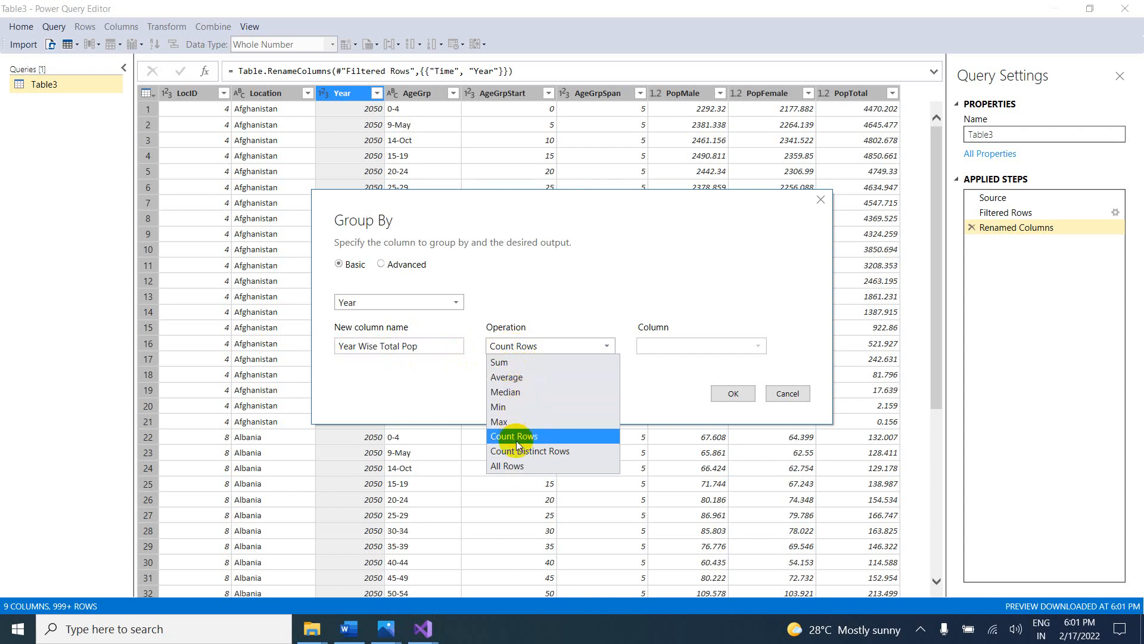
{"action": "left_click", "coordinate": [525, 366]}
{"action": "left_click", "coordinate": [673, 352]}
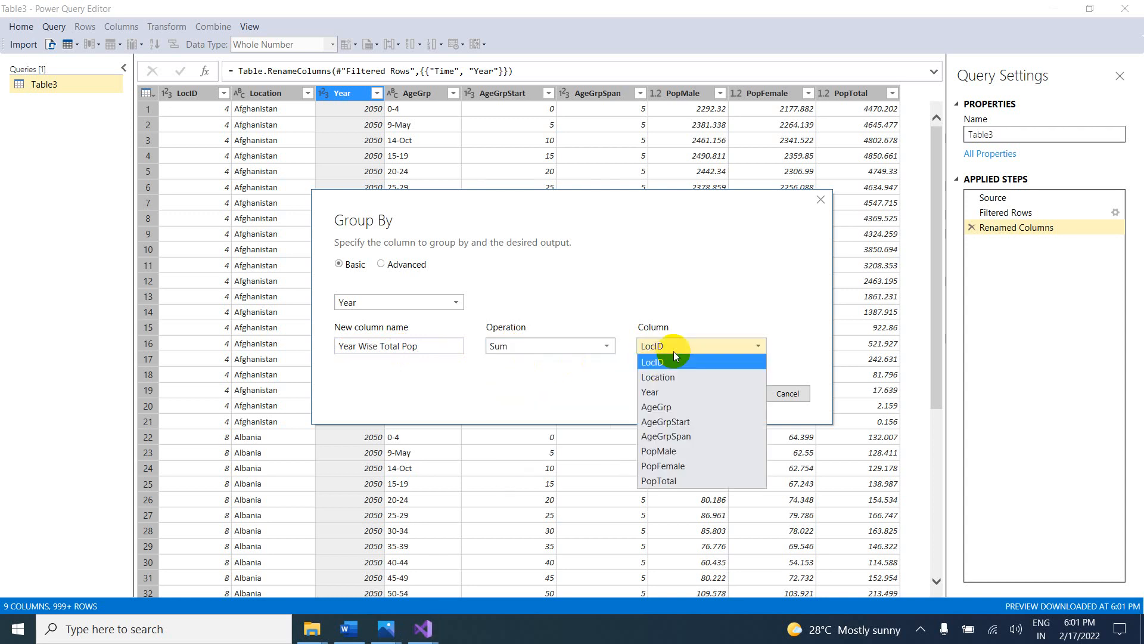
{"action": "left_click", "coordinate": [671, 480]}
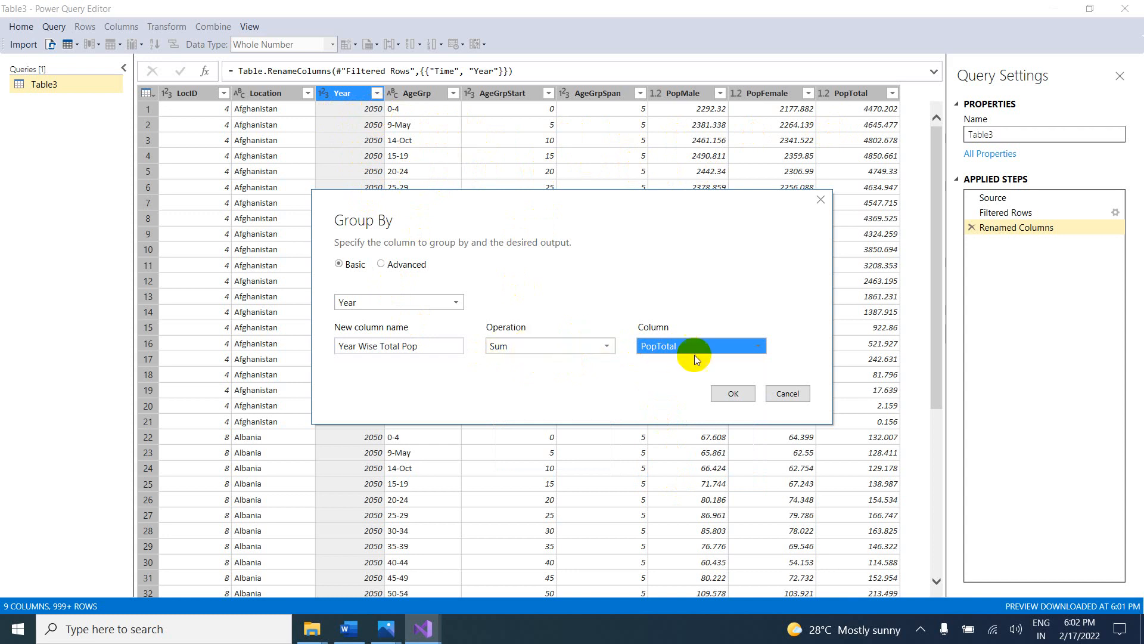
{"action": "left_click", "coordinate": [733, 393]}
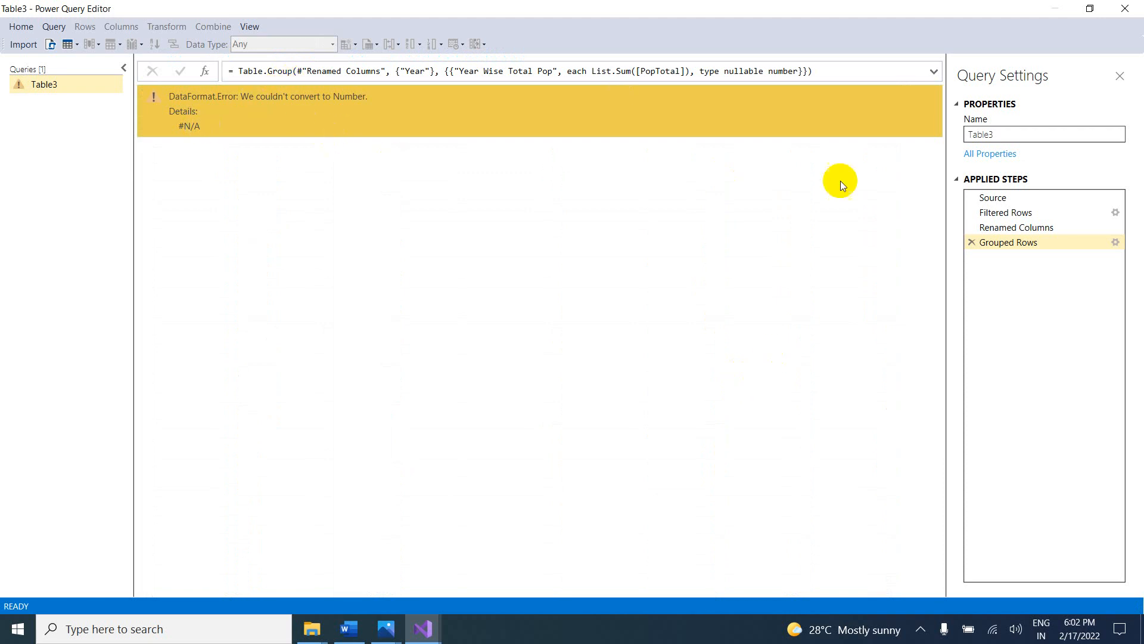
Step: Open and close the settings of the Grouped Rows step, delete that step, and look through the ungrouped rows
{"action": "left_click", "coordinate": [984, 244]}
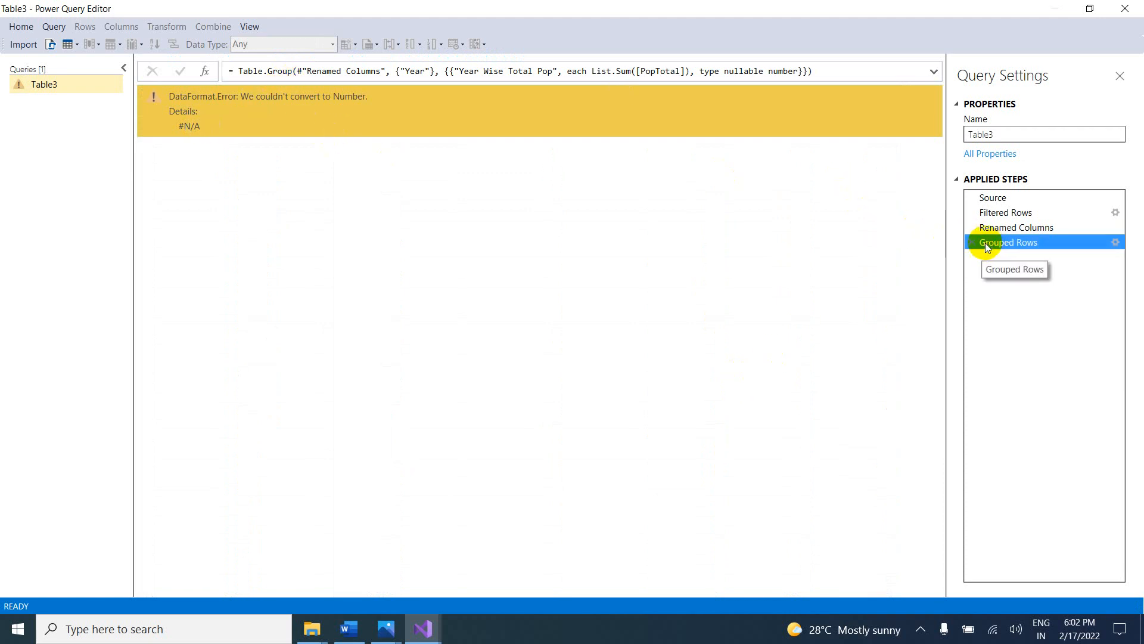
{"action": "double_click", "coordinate": [1019, 244]}
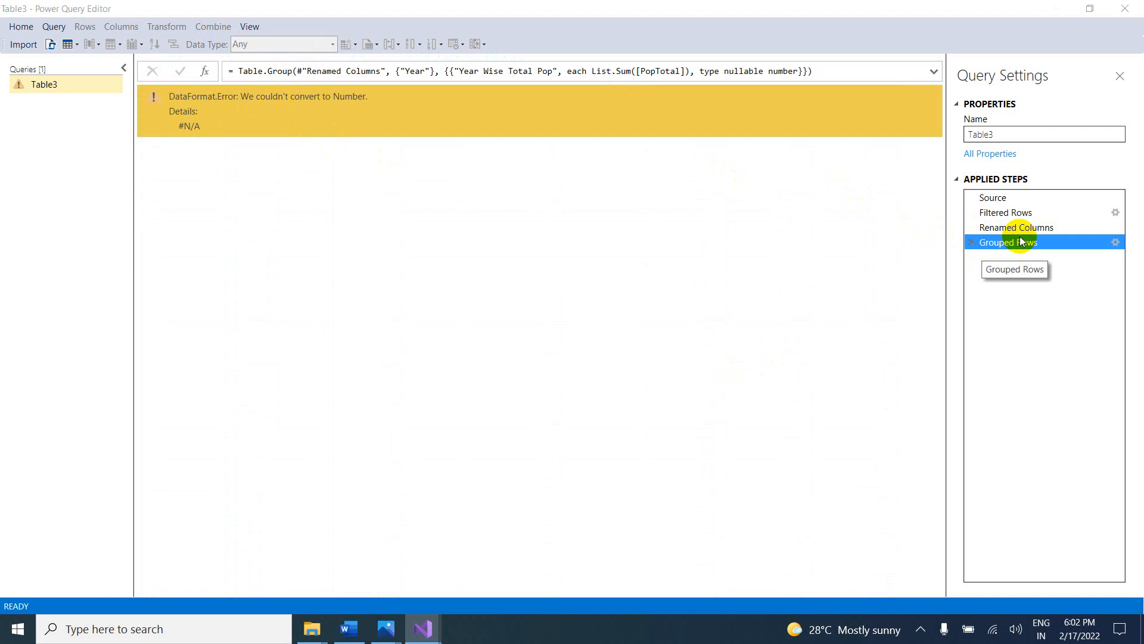
{"action": "left_click", "coordinate": [821, 199]}
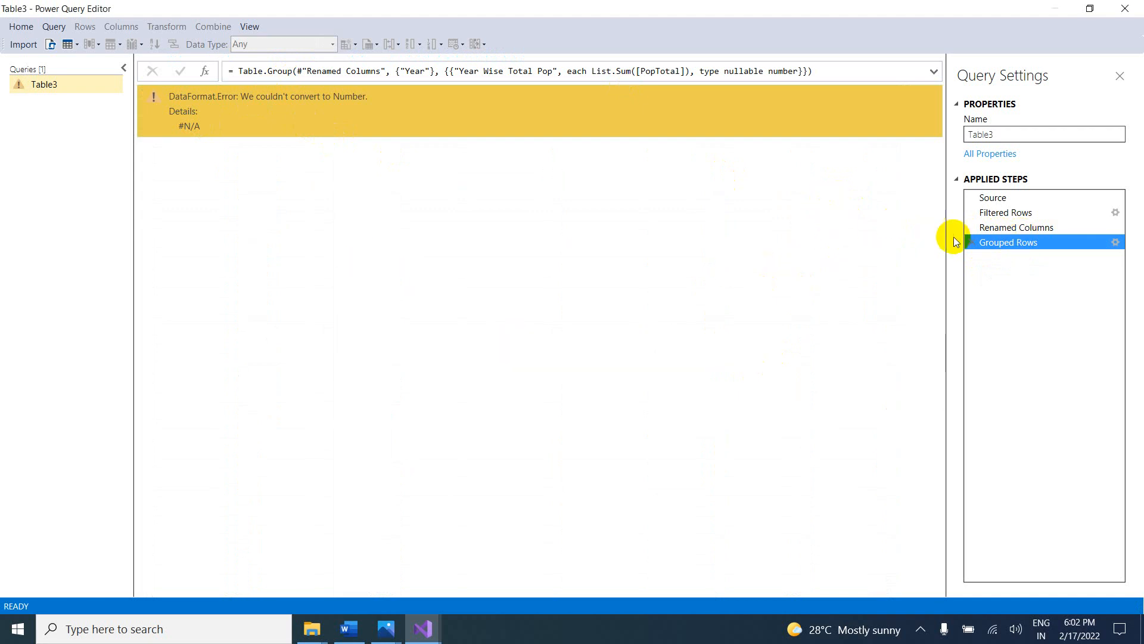
{"action": "left_click", "coordinate": [969, 242]}
{"action": "scroll", "coordinate": [541, 319], "scroll_direction": "down", "scroll_amount": 15}
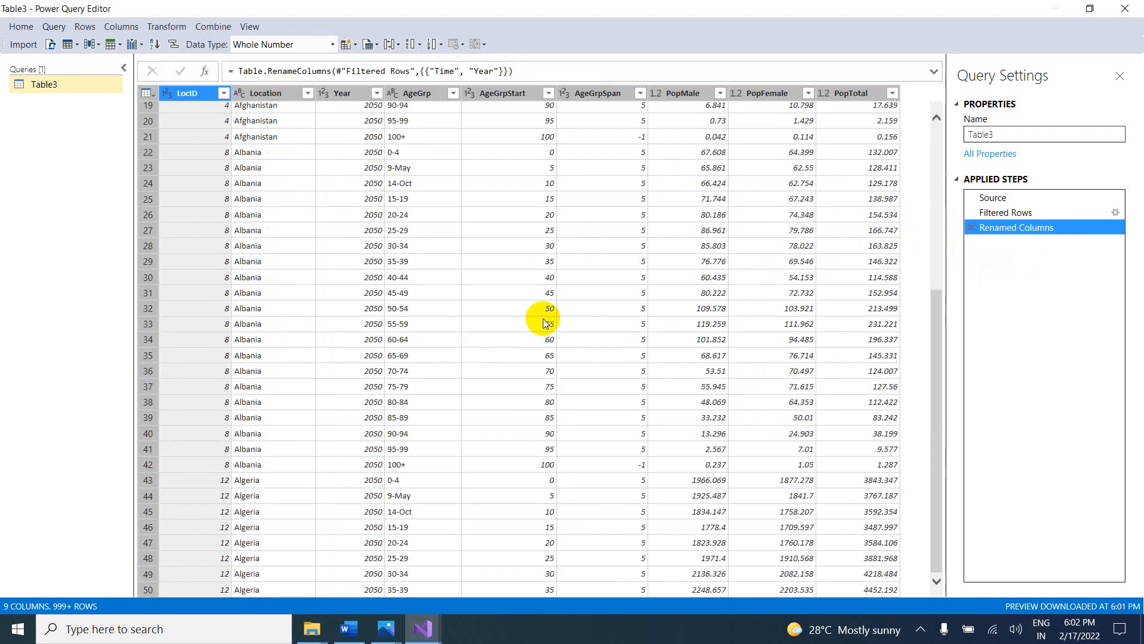
Step: Remove the rows of Table3 that contain errors in the LocID column
{"action": "scroll", "coordinate": [540, 314], "scroll_direction": "up", "scroll_amount": 20}
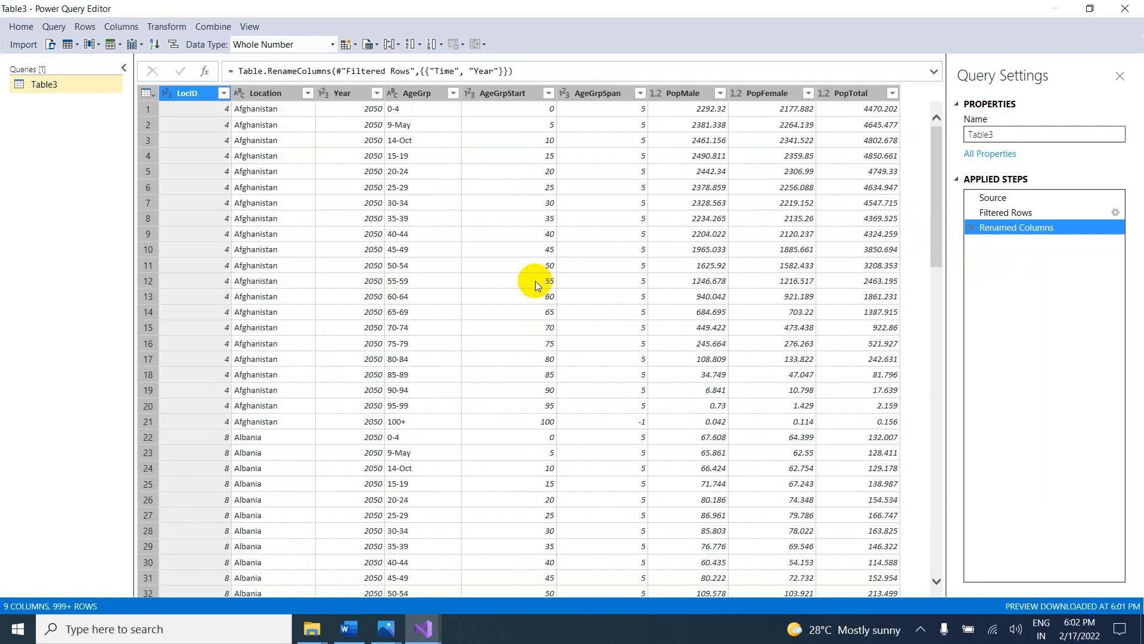
{"action": "left_click", "coordinate": [85, 26]}
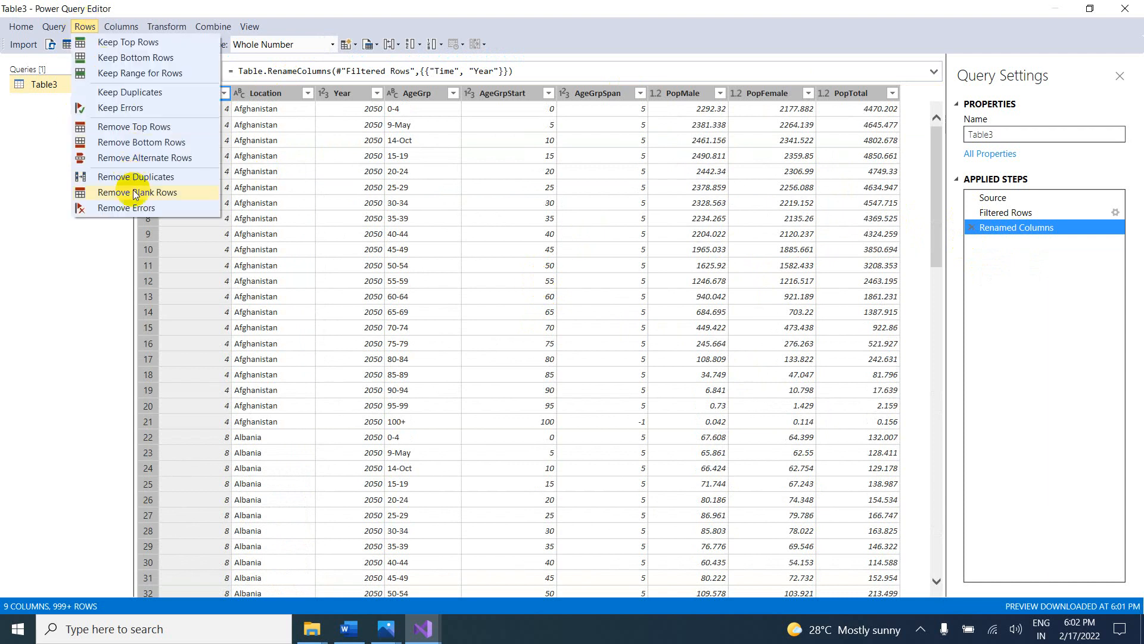
{"action": "left_click", "coordinate": [109, 209]}
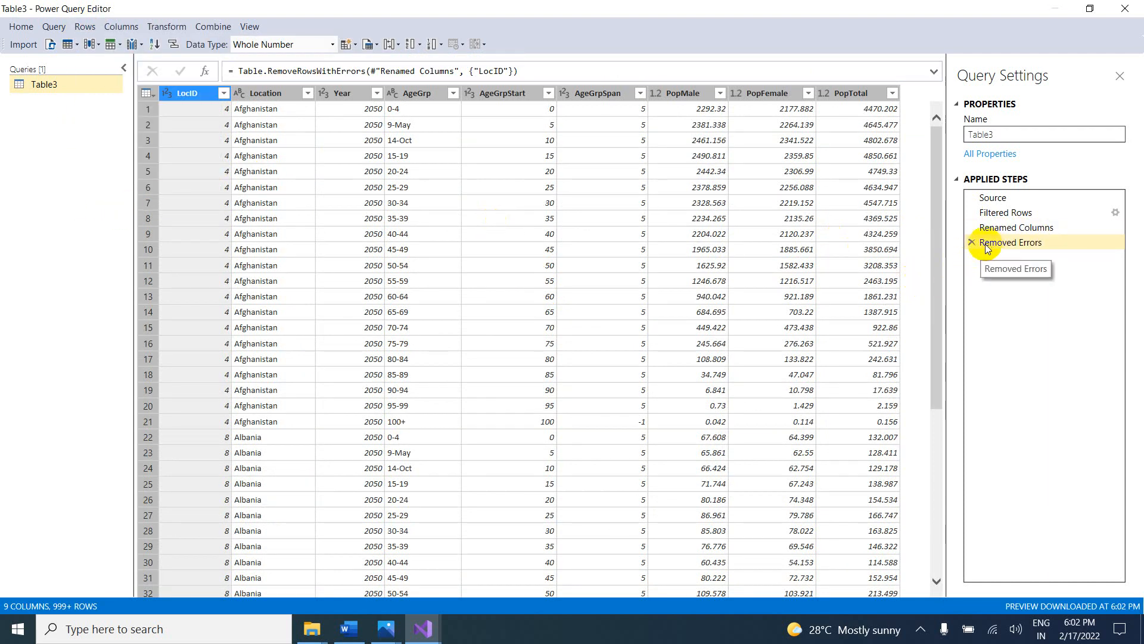
{"action": "scroll", "coordinate": [925, 284], "scroll_direction": "down", "scroll_amount": 5}
{"action": "scroll", "coordinate": [904, 205], "scroll_direction": "up", "scroll_amount": 5}
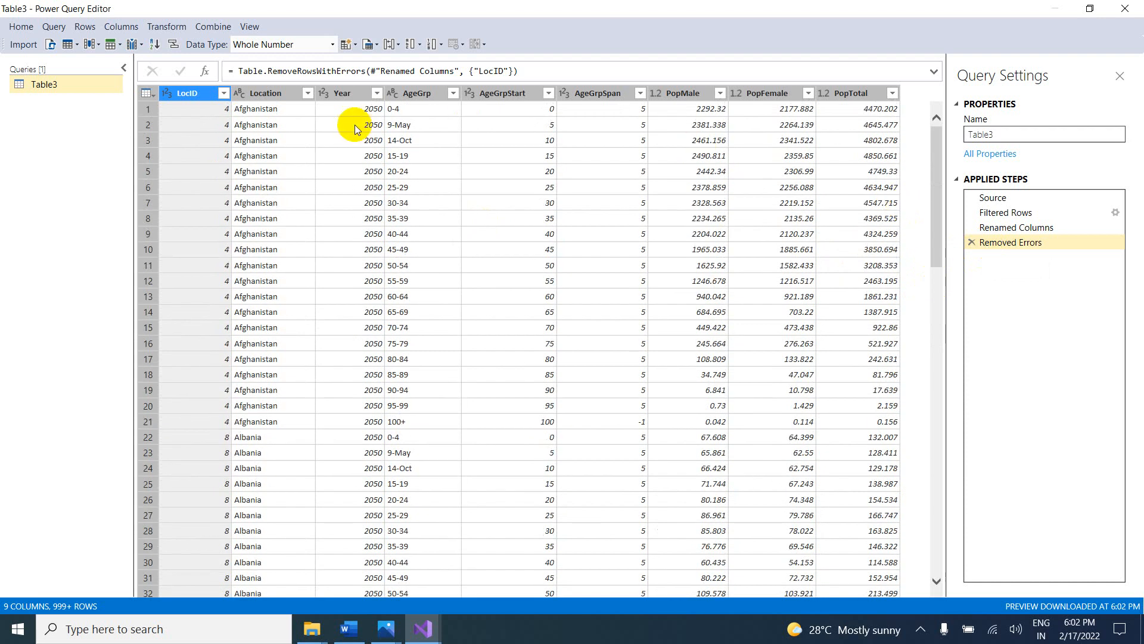
Step: Group Table3 by Year with a sum of PopTotal, keeping the default name for the new column
{"action": "left_click", "coordinate": [339, 94]}
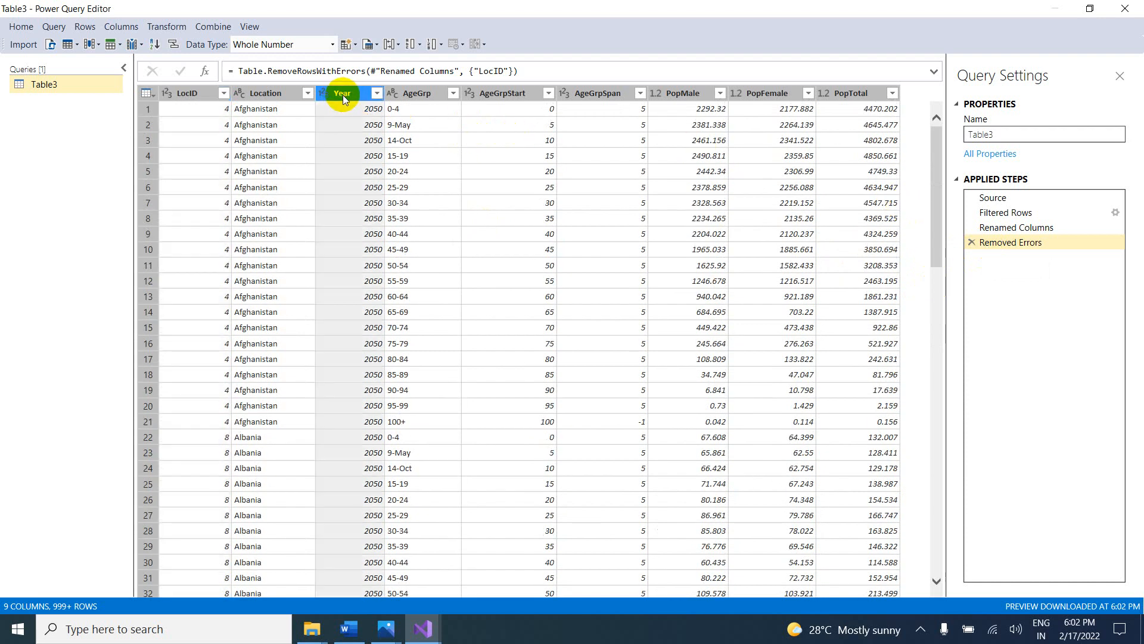
{"action": "left_click", "coordinate": [875, 95], "text": "ctrl"}
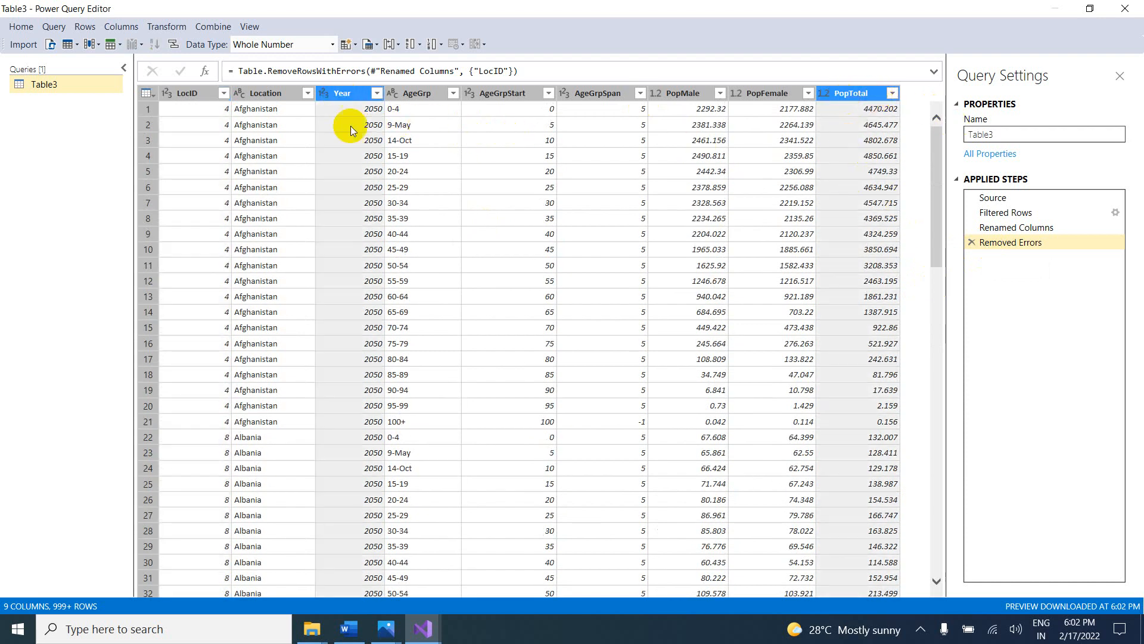
{"action": "left_click", "coordinate": [348, 94]}
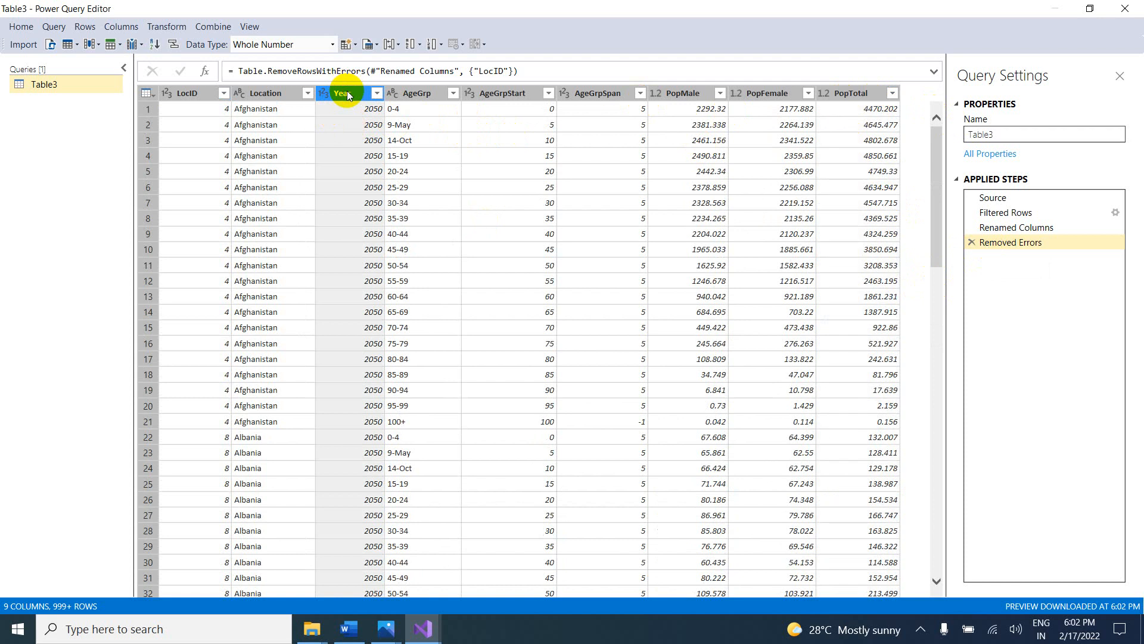
{"action": "right_click", "coordinate": [348, 96]}
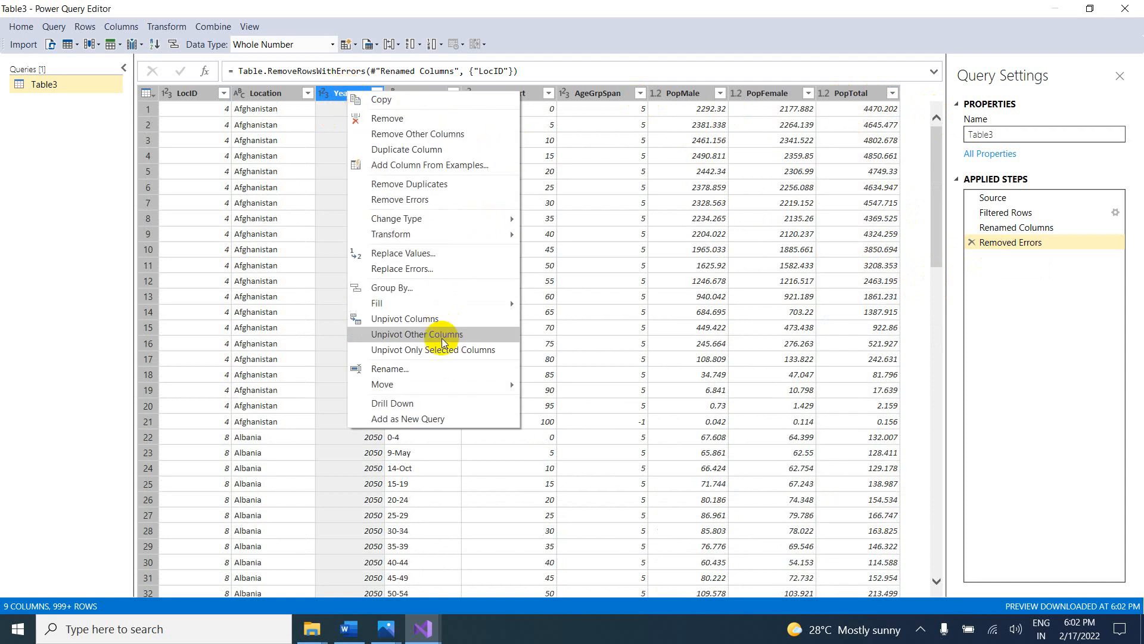
{"action": "left_click", "coordinate": [440, 287]}
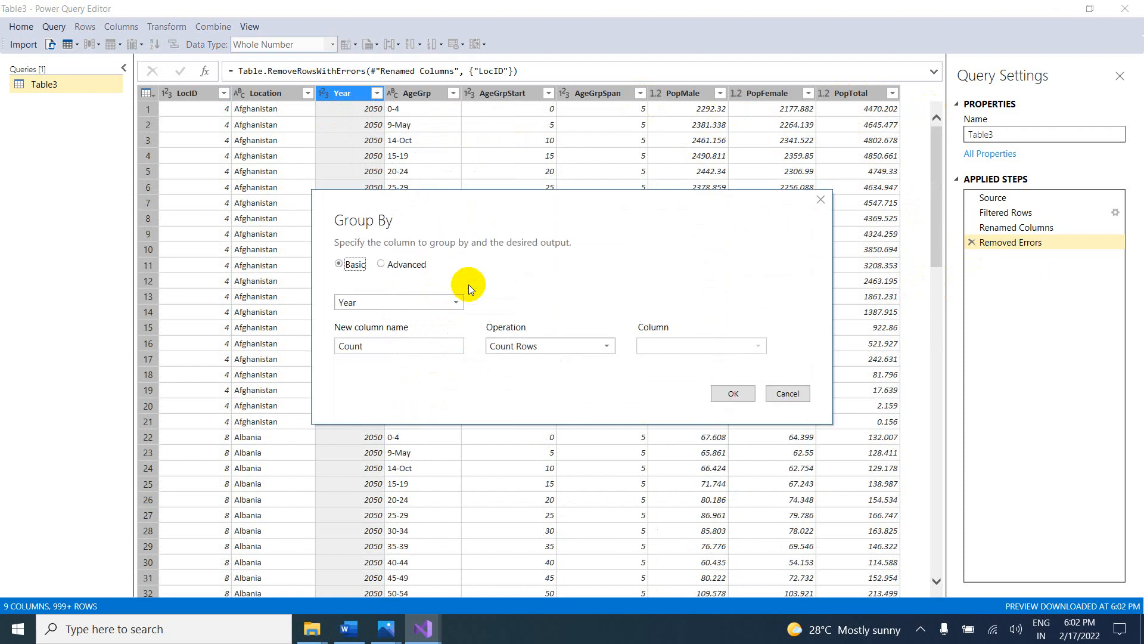
{"action": "left_click", "coordinate": [585, 344]}
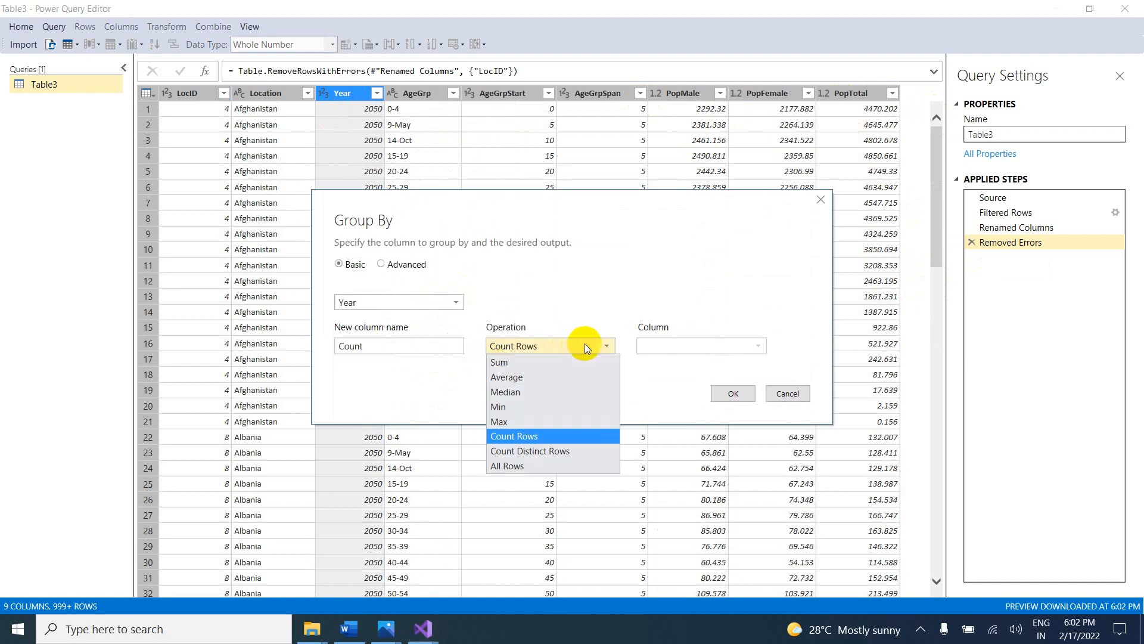
{"action": "left_click", "coordinate": [541, 361]}
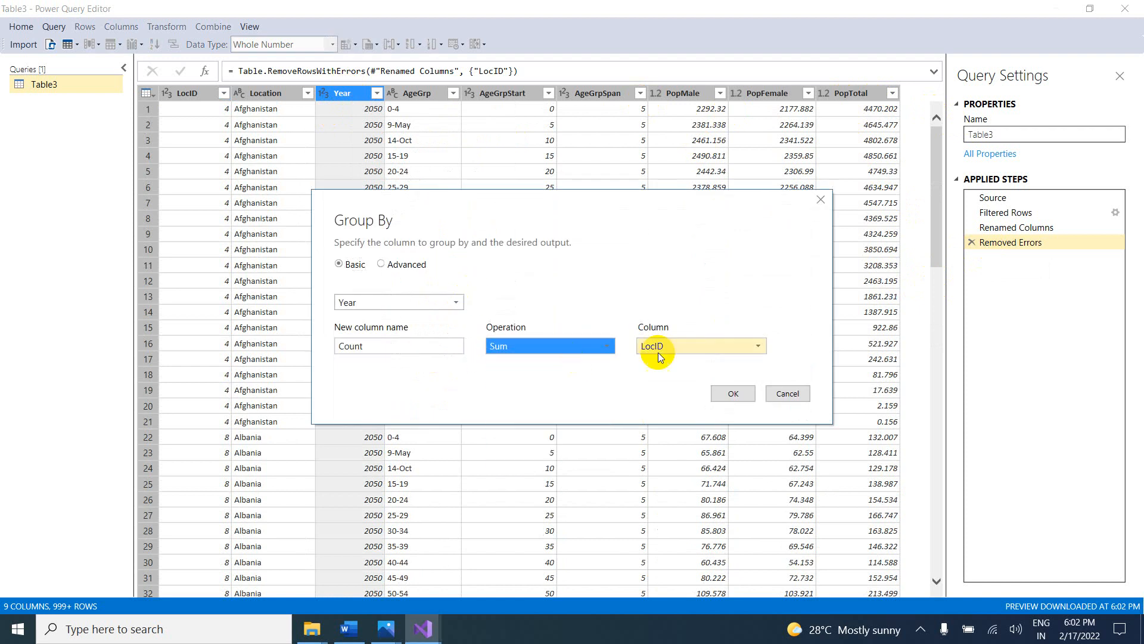
{"action": "left_click", "coordinate": [675, 345]}
{"action": "left_click", "coordinate": [664, 480]}
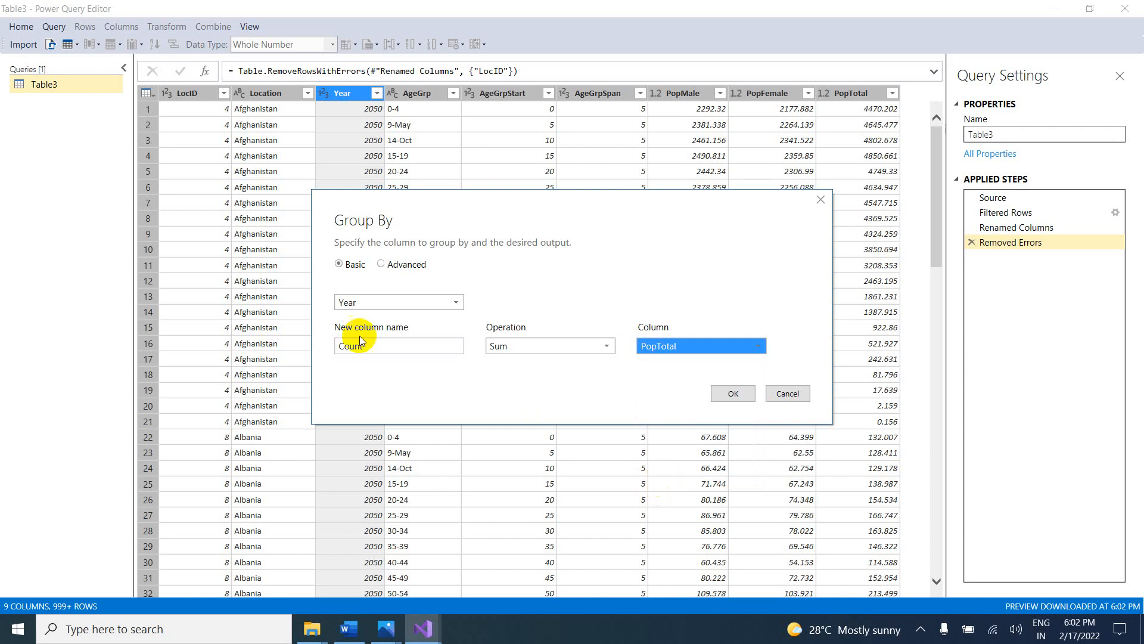
{"action": "left_click", "coordinate": [731, 395]}
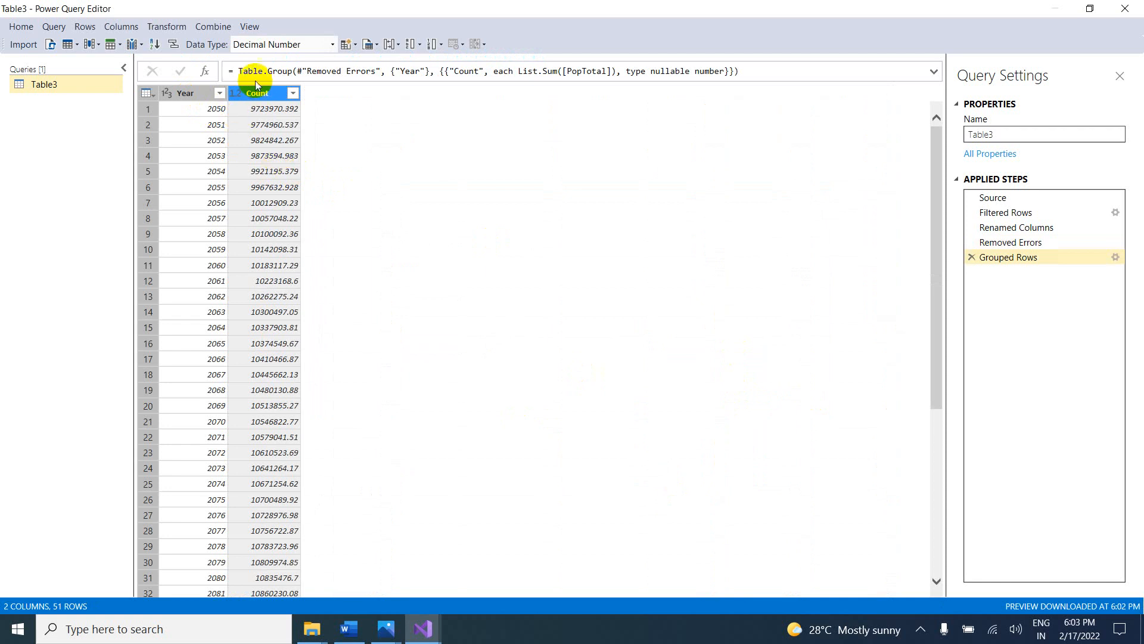
Step: Edit the Grouped Rows step and name its new column "Year wise Total Pop"
{"action": "left_click", "coordinate": [1024, 259]}
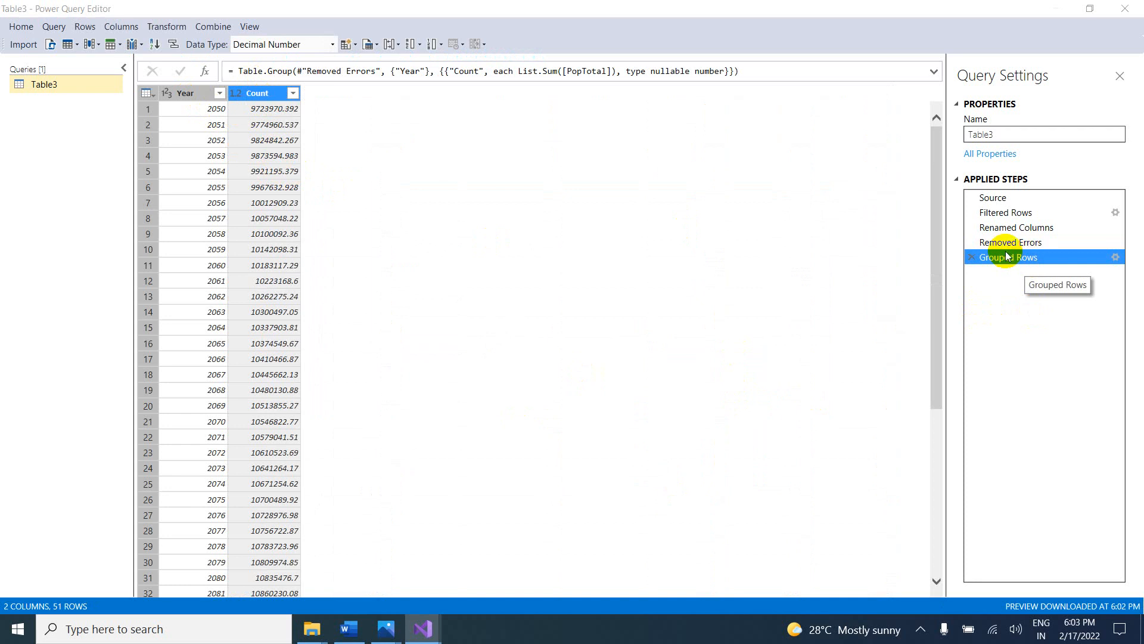
{"action": "double_click", "coordinate": [1025, 259]}
{"action": "left_click", "coordinate": [377, 350]}
{"action": "left_click_drag", "start_coordinate": [376, 350], "coordinate": [335, 358]}
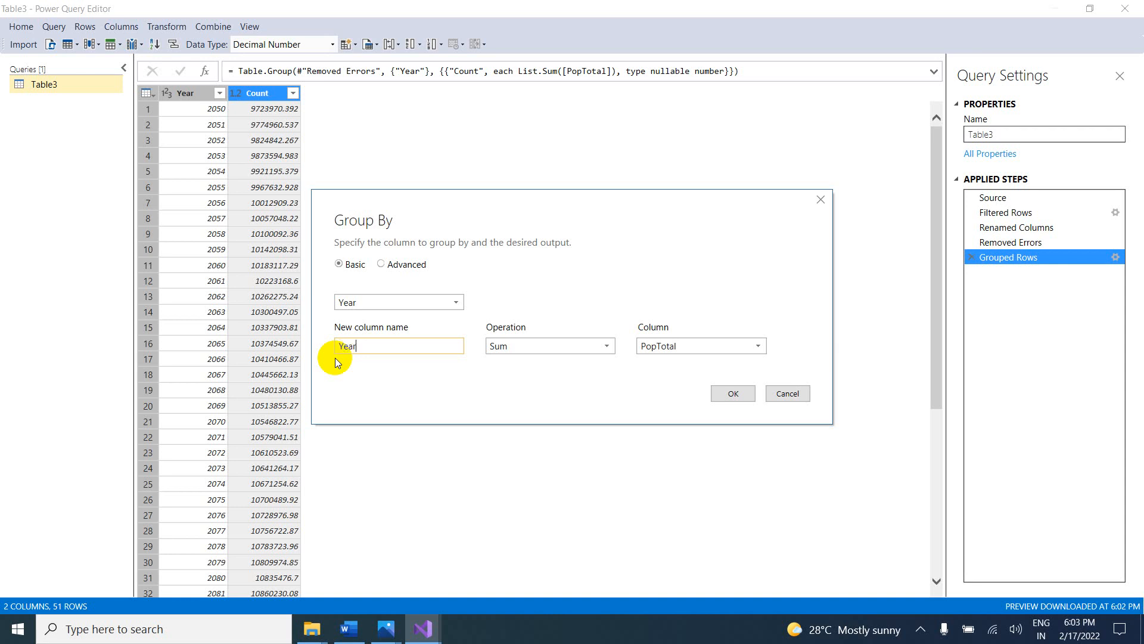
{"action": "type", "text": "Year wise Total Pop"}
{"action": "left_click", "coordinate": [733, 394]}
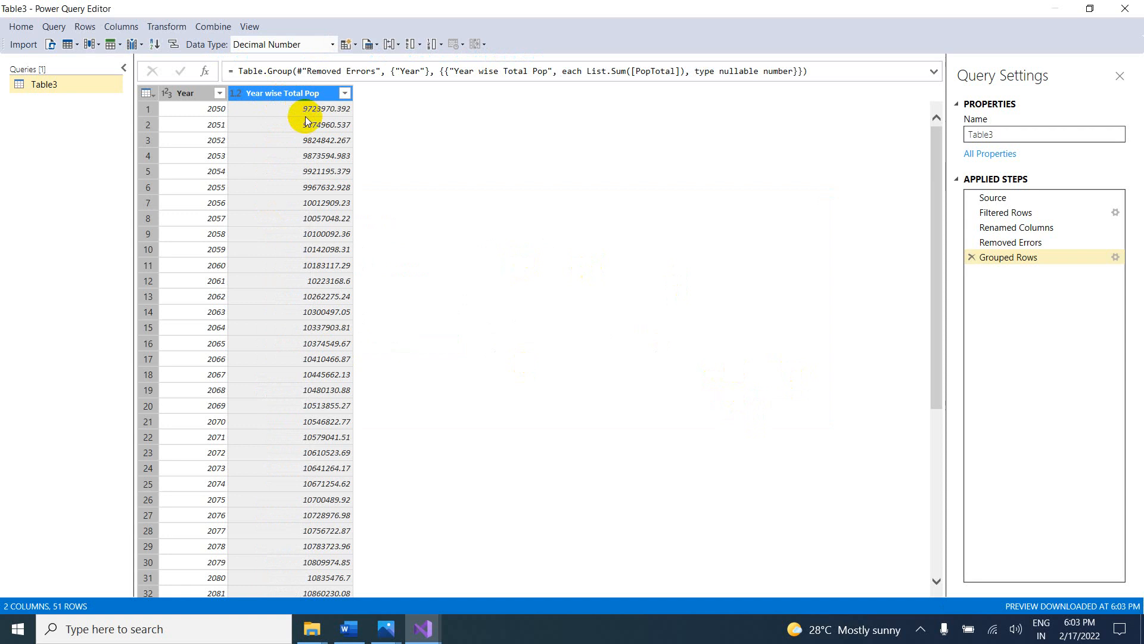
Step: Change the grouping's aggregation to the Average of PopTotal, look at the result and delete the Grouped Rows step
{"action": "left_click", "coordinate": [1043, 257]}
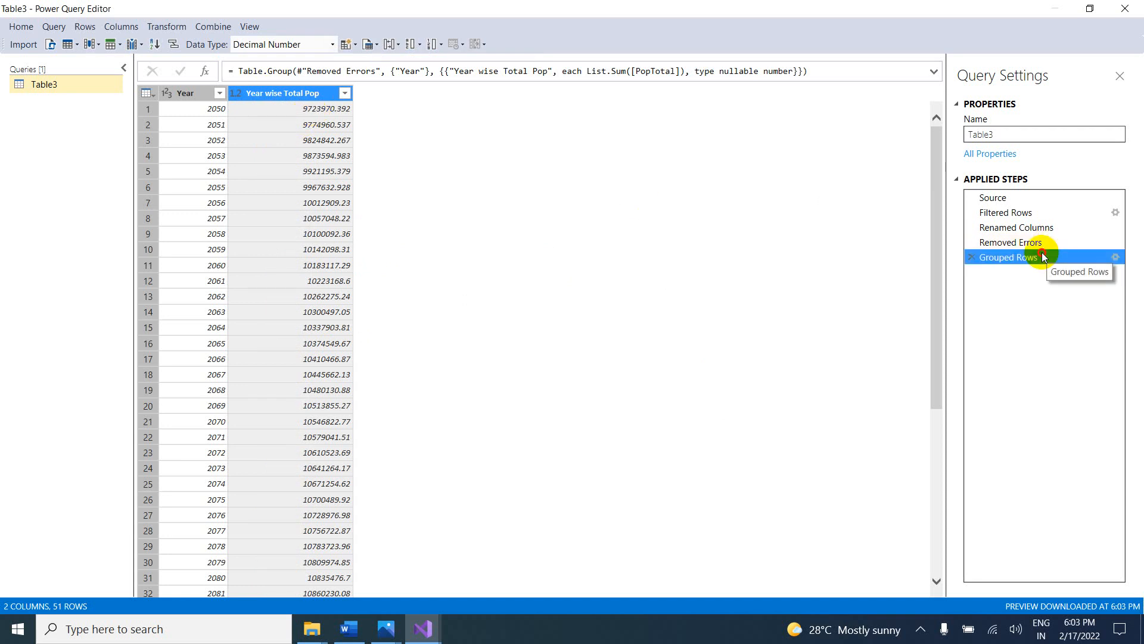
{"action": "double_click", "coordinate": [996, 257]}
{"action": "left_click", "coordinate": [588, 345]}
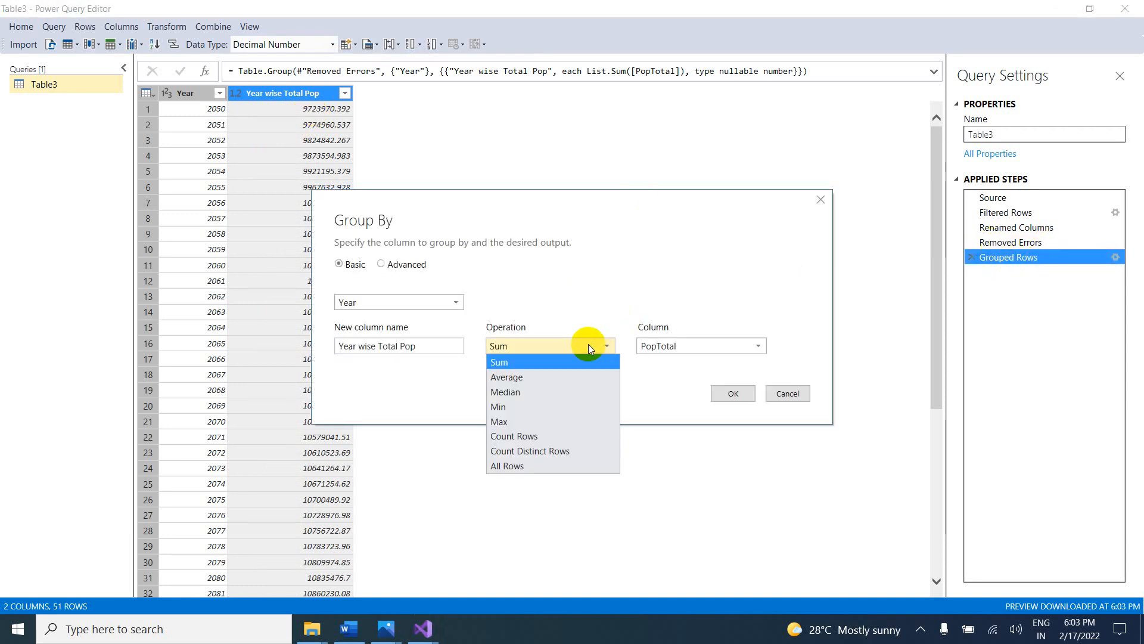
{"action": "left_click", "coordinate": [556, 380]}
{"action": "left_click", "coordinate": [720, 346]}
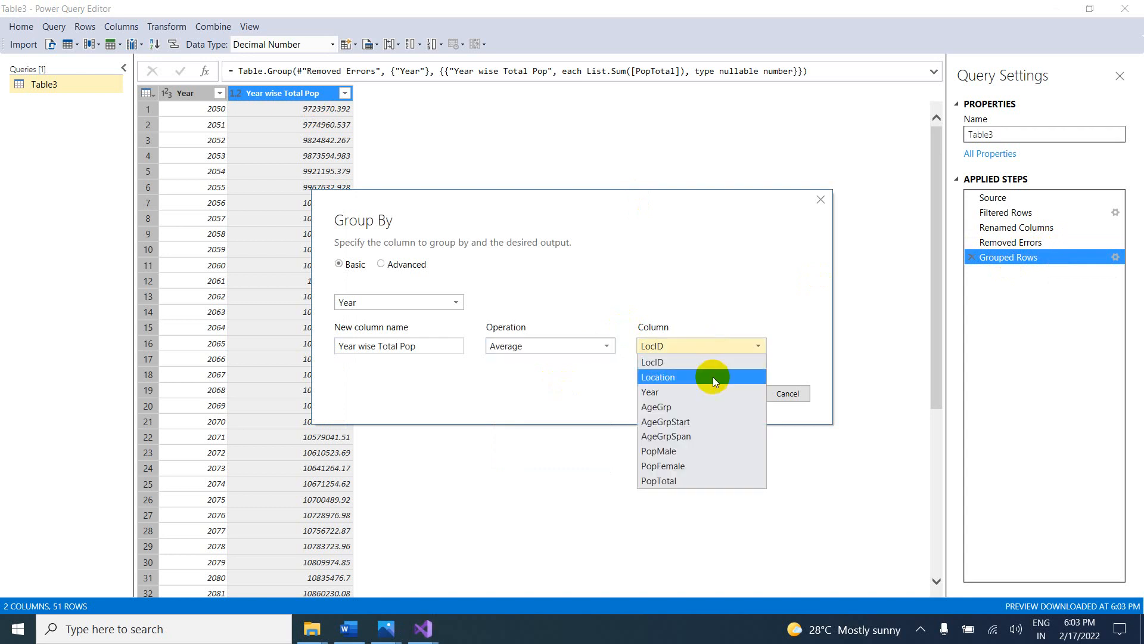
{"action": "left_click", "coordinate": [676, 483]}
{"action": "left_click", "coordinate": [734, 394]}
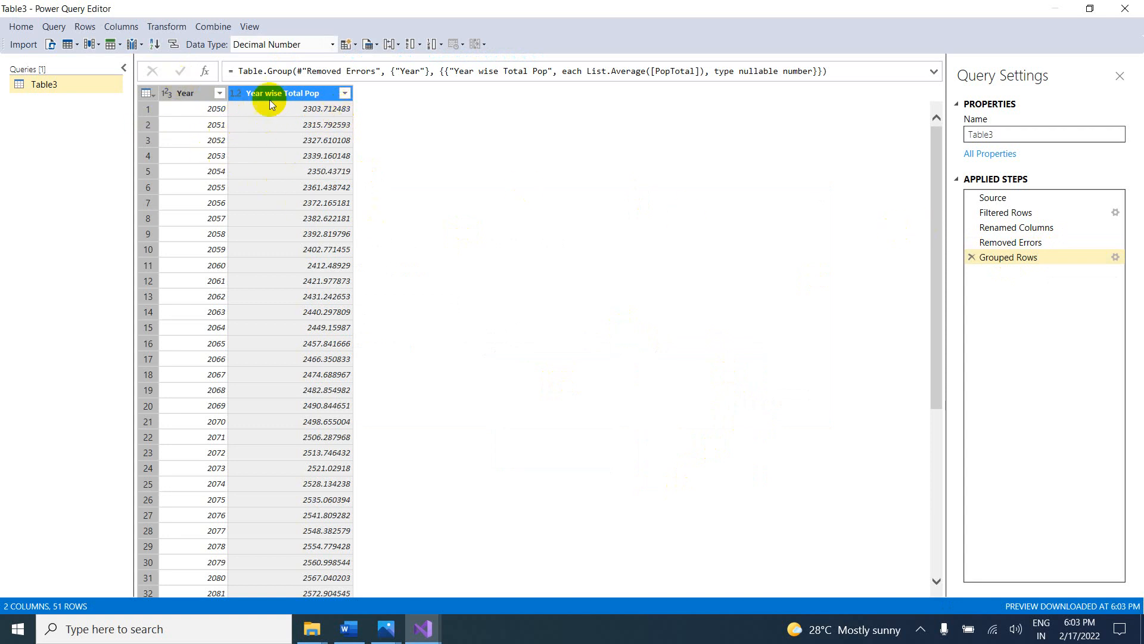
{"action": "left_click", "coordinate": [972, 258]}
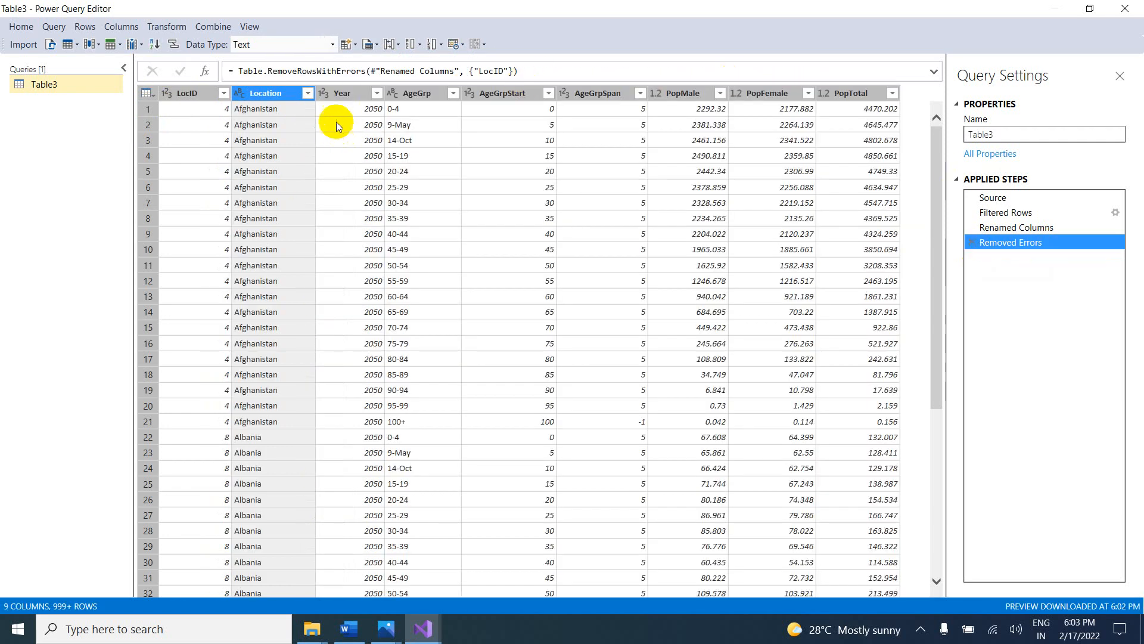
Step: Set up a grouping by Location and Year with a new column "Avg Pop" that averages PopTotal
{"action": "left_click", "coordinate": [341, 94], "text": "ctrl"}
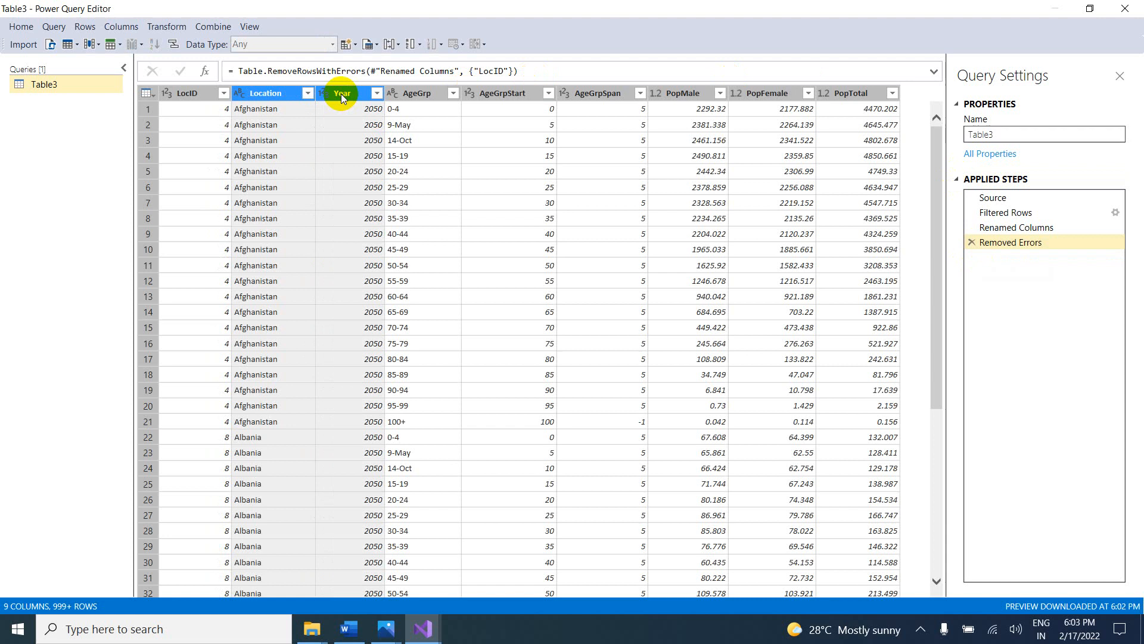
{"action": "right_click", "coordinate": [277, 95]}
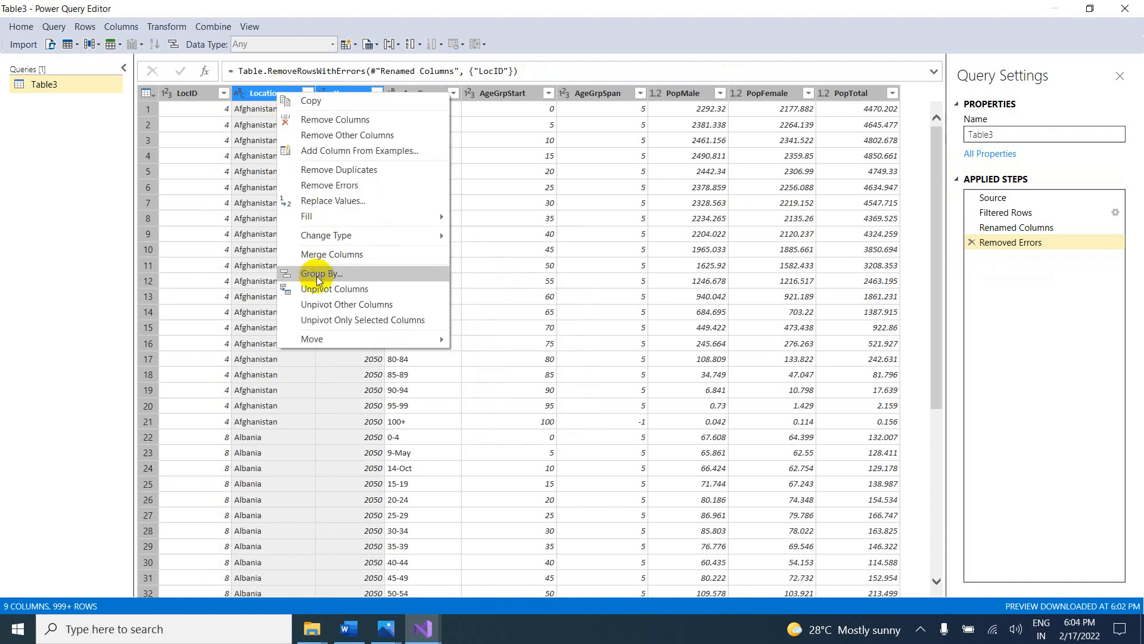
{"action": "left_click", "coordinate": [348, 273]}
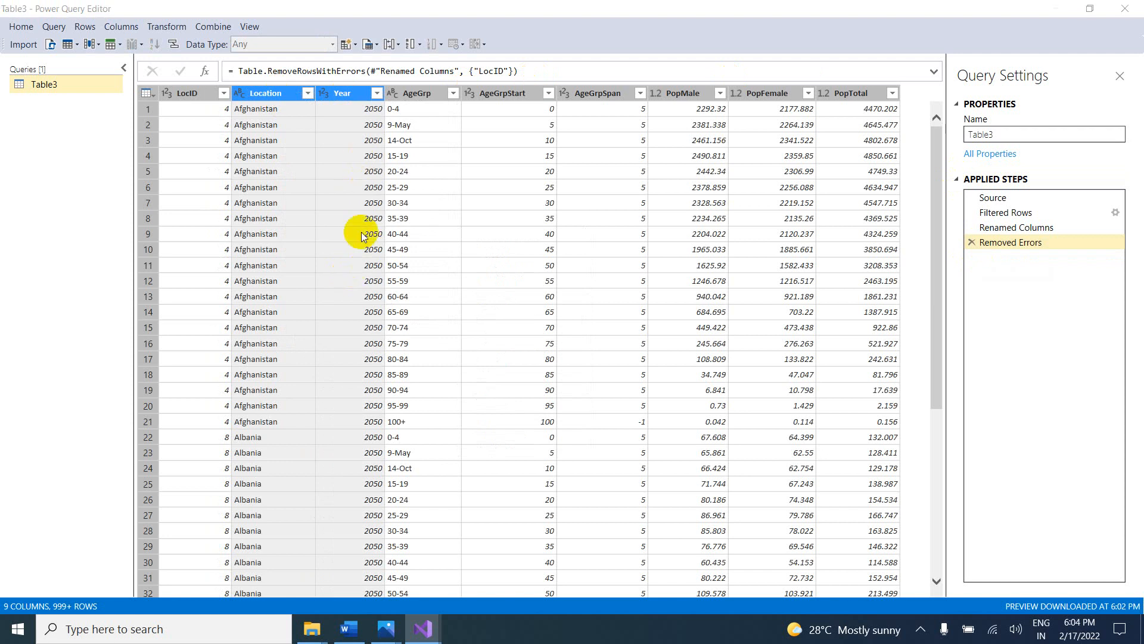
{"action": "left_click", "coordinate": [376, 358]}
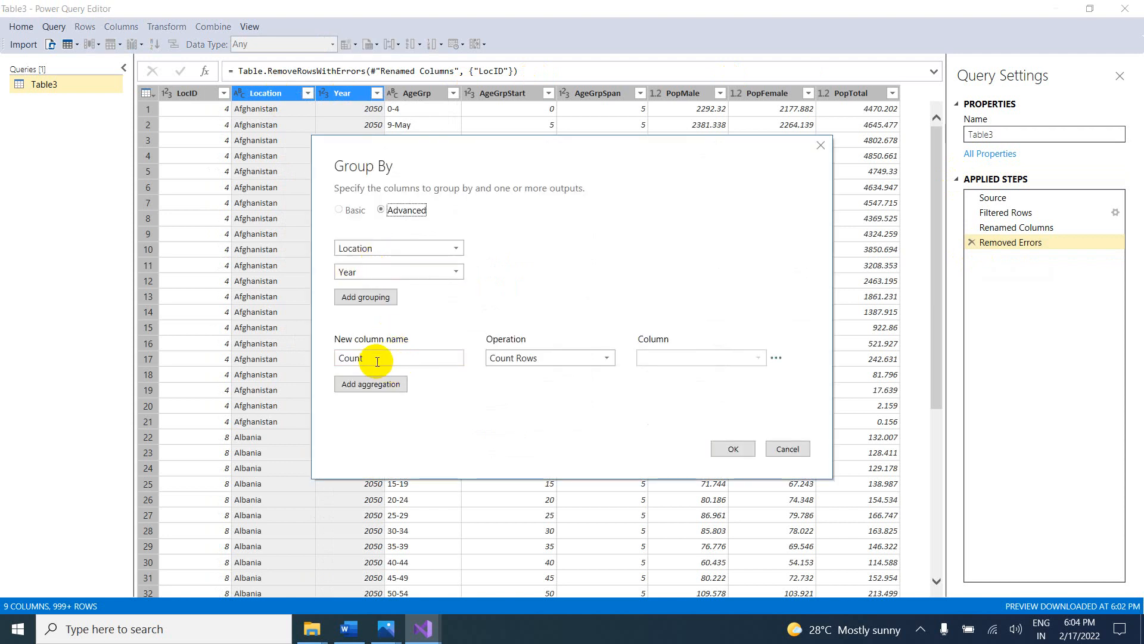
{"action": "left_click_drag", "start_coordinate": [375, 358], "coordinate": [324, 359]}
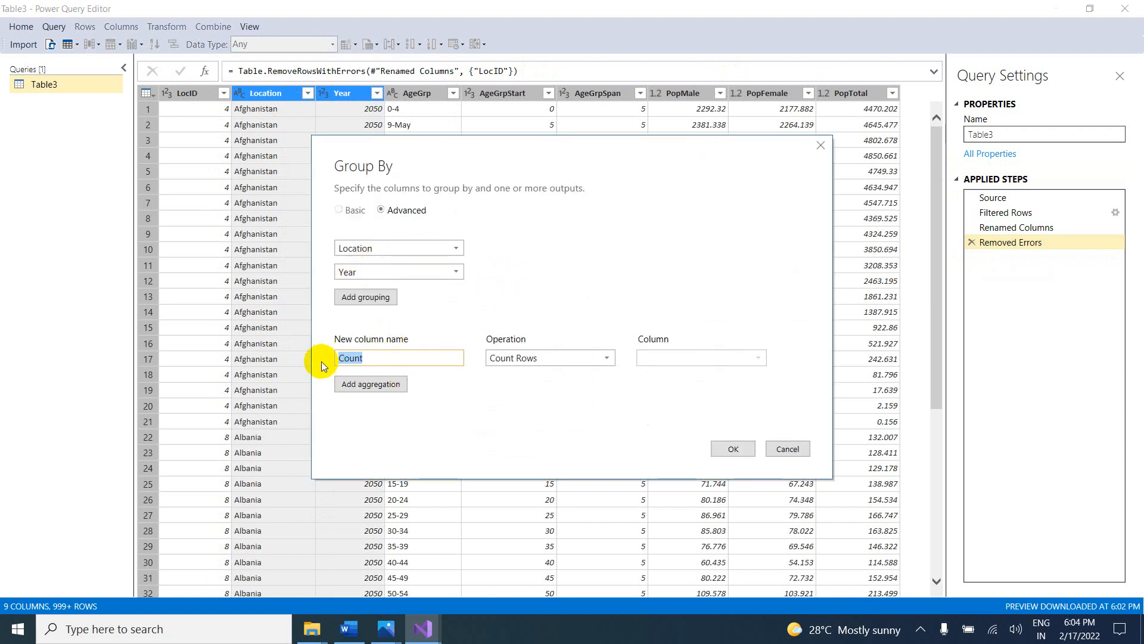
{"action": "type", "text": "Avg Pop"}
{"action": "left_click", "coordinate": [527, 358]}
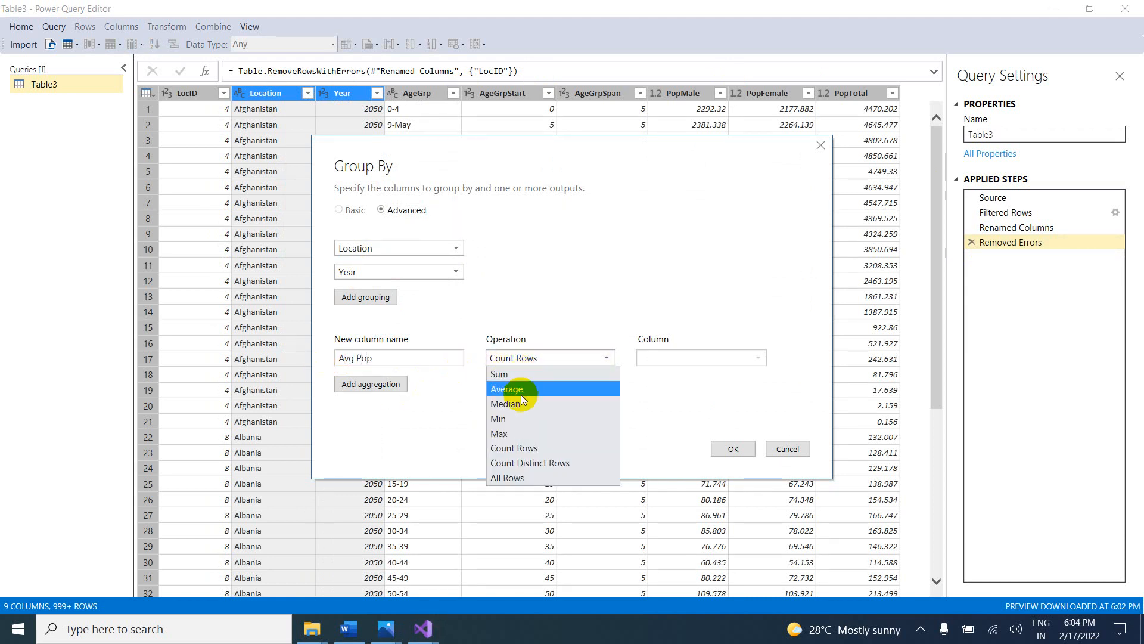
{"action": "left_click", "coordinate": [521, 394]}
{"action": "left_click", "coordinate": [668, 359]}
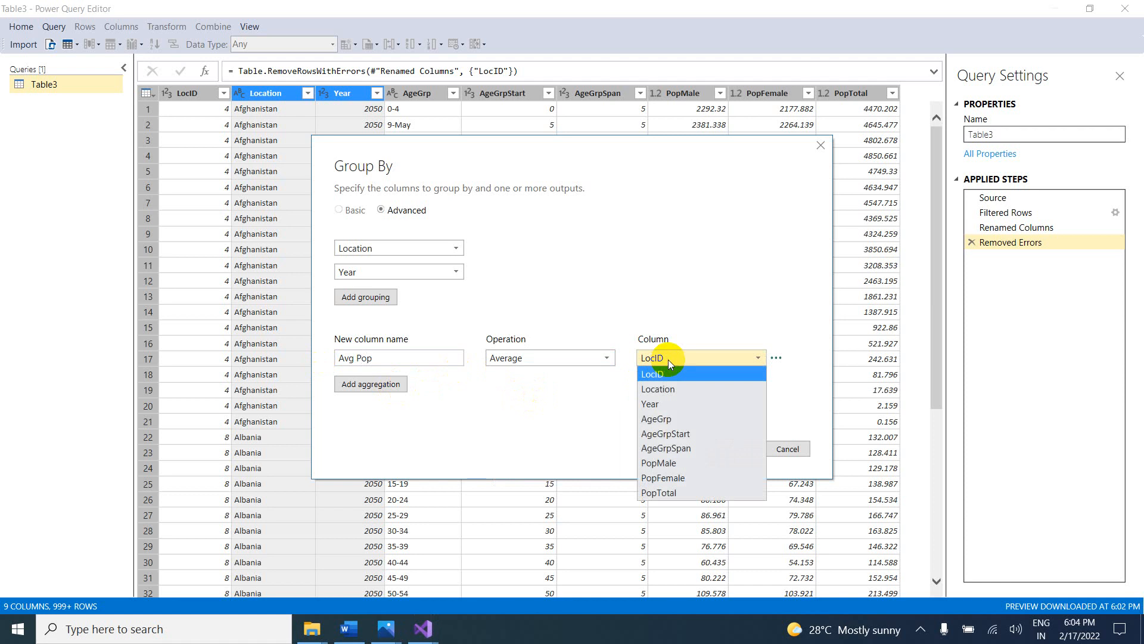
{"action": "left_click", "coordinate": [653, 495]}
Step: Add a second aggregation named "Max Pop" to the grouping that takes the Max of PopTotal
{"action": "left_click", "coordinate": [367, 386]}
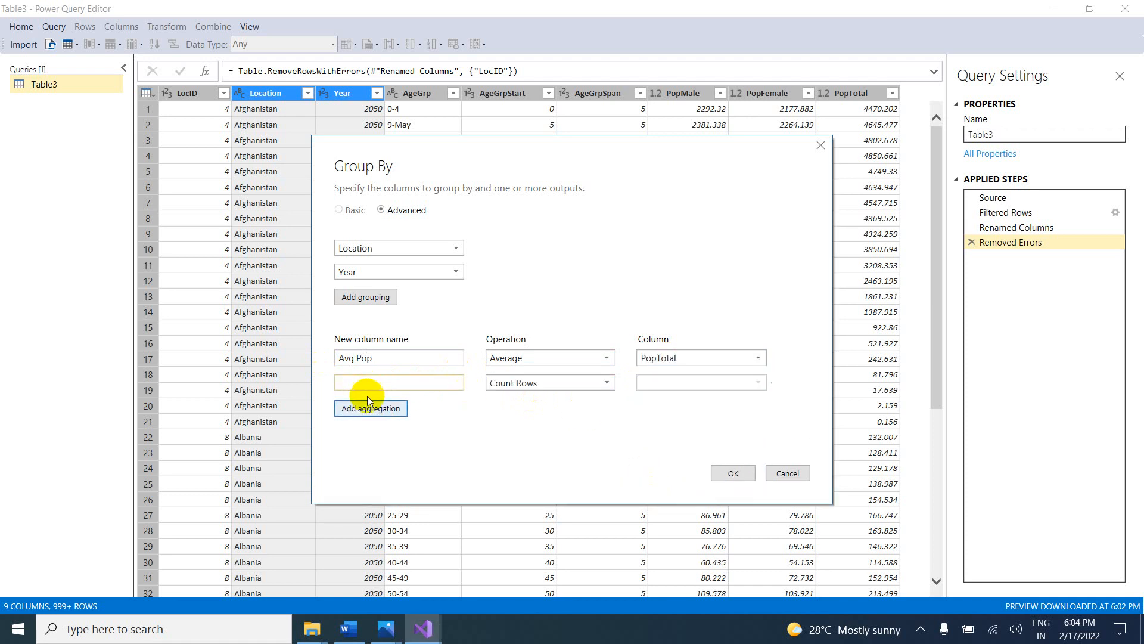
{"action": "left_click", "coordinate": [368, 385]}
{"action": "type", "text": "Max"}
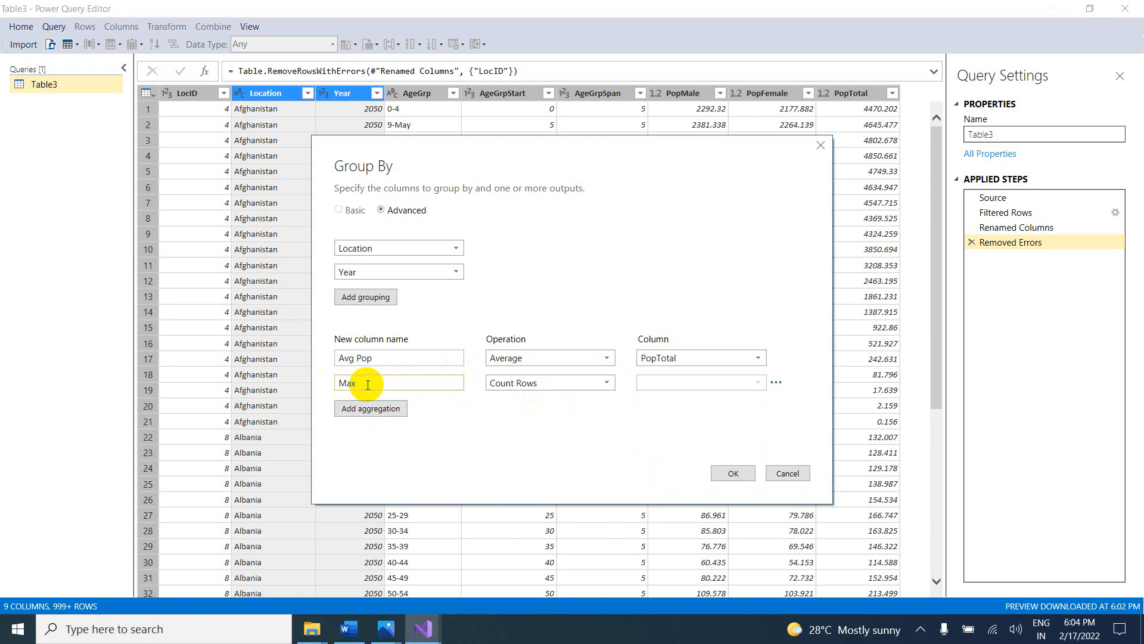
{"action": "type", "text": " Pop"}
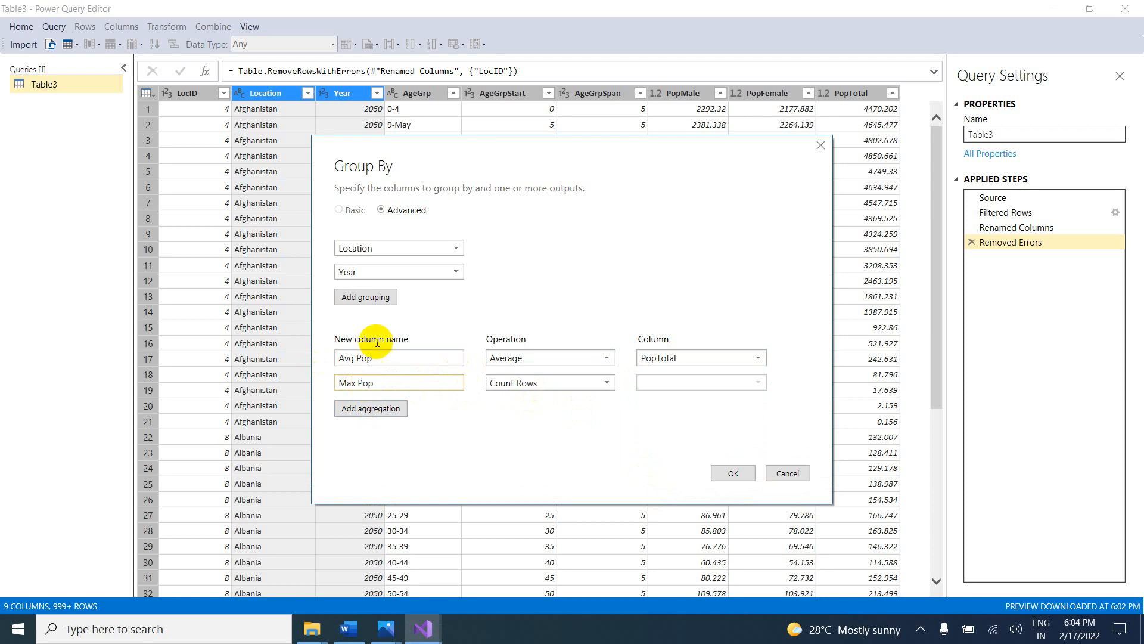
{"action": "left_click", "coordinate": [504, 386]}
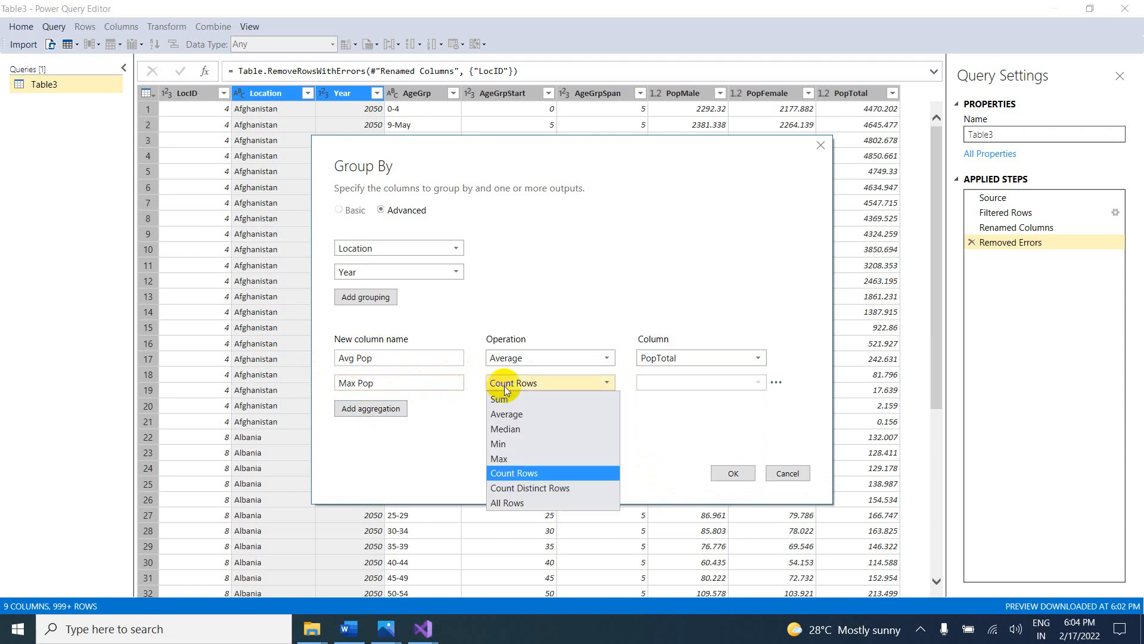
{"action": "left_click", "coordinate": [509, 456]}
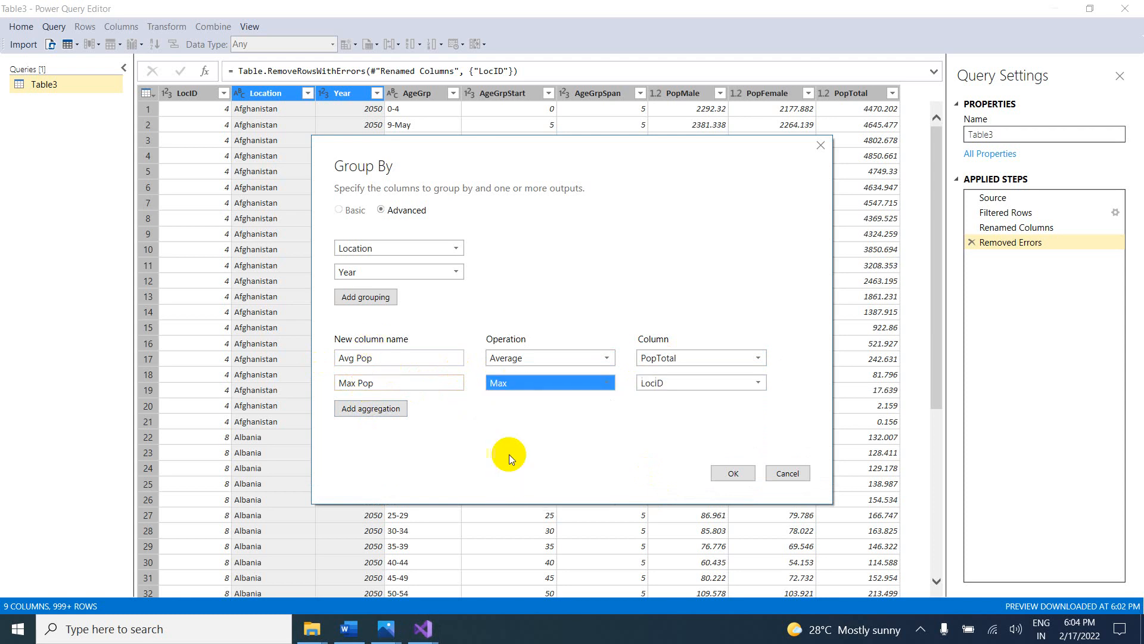
{"action": "left_click", "coordinate": [677, 384]}
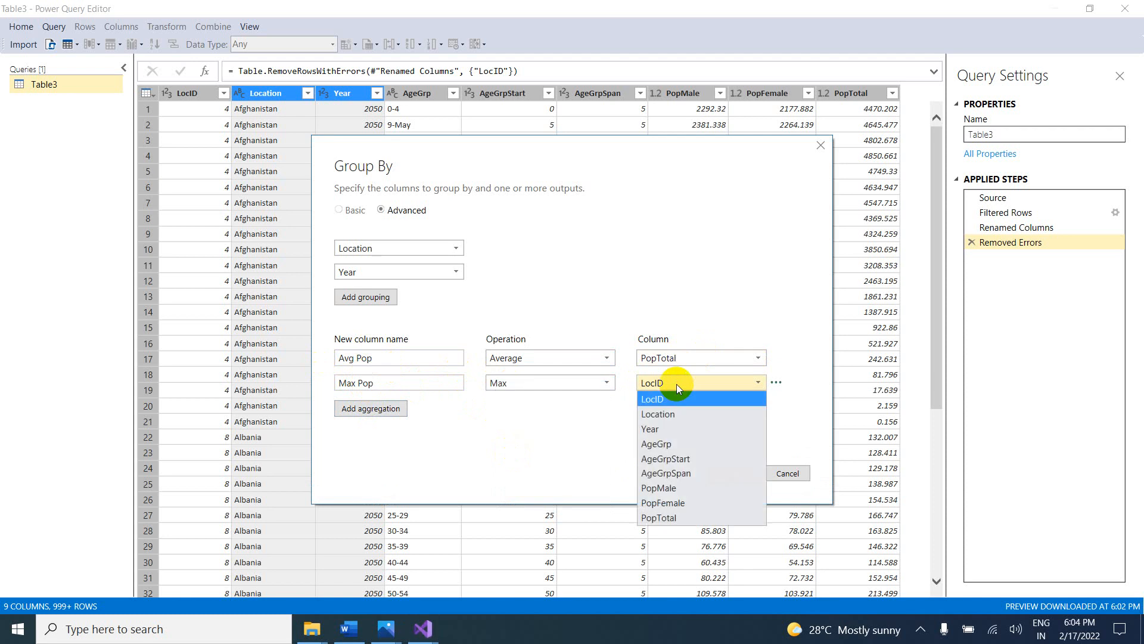
{"action": "left_click", "coordinate": [660, 517]}
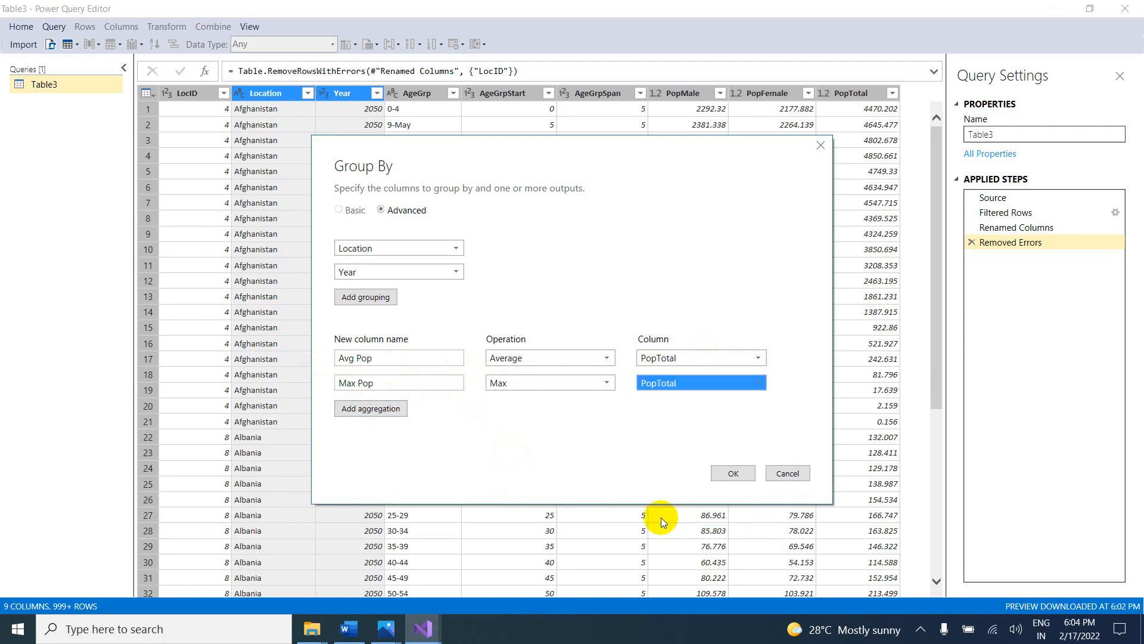
Step: Apply the grouping by Location and Year with the Avg Pop and Max Pop aggregations
{"action": "left_click", "coordinate": [724, 474]}
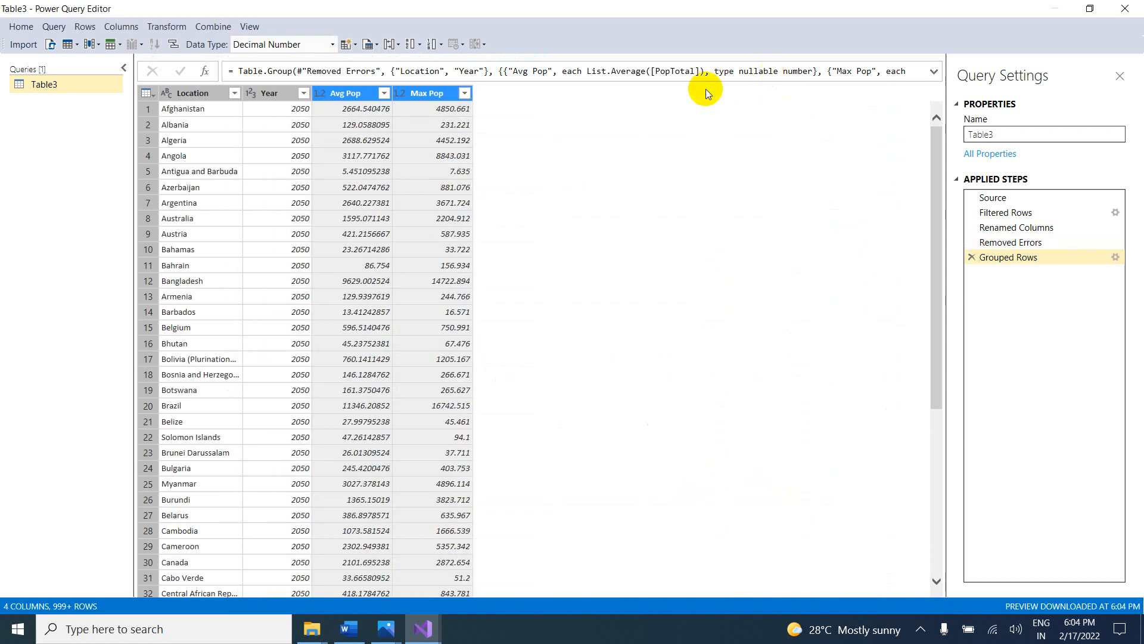
{"action": "left_click", "coordinate": [271, 94], "text": "ctrl"}
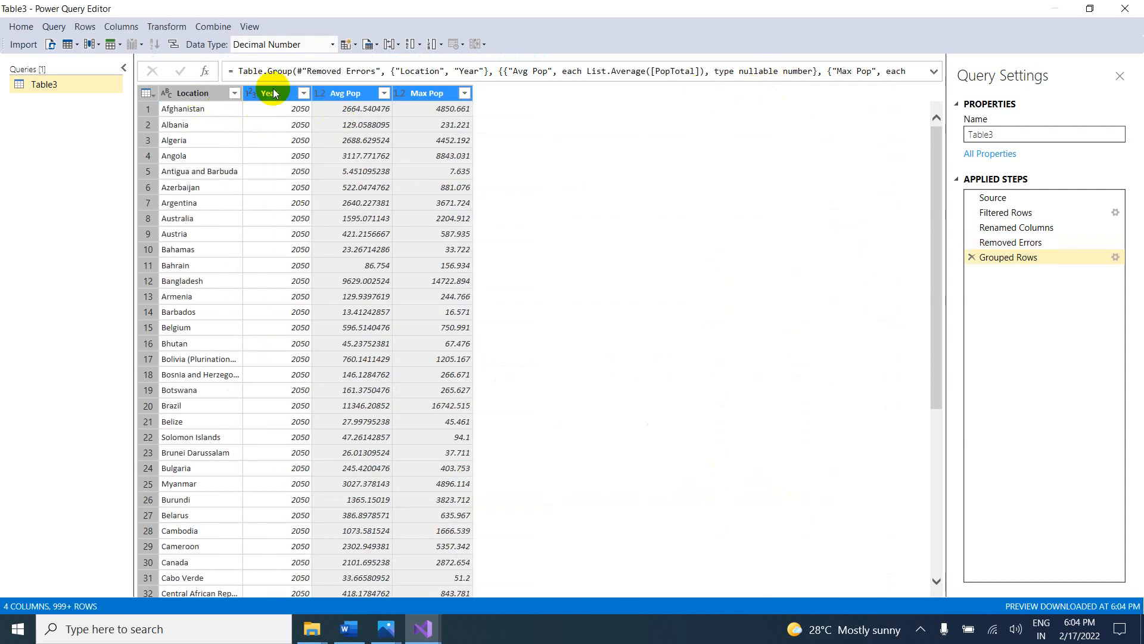
{"action": "left_click", "coordinate": [273, 94], "text": "ctrl"}
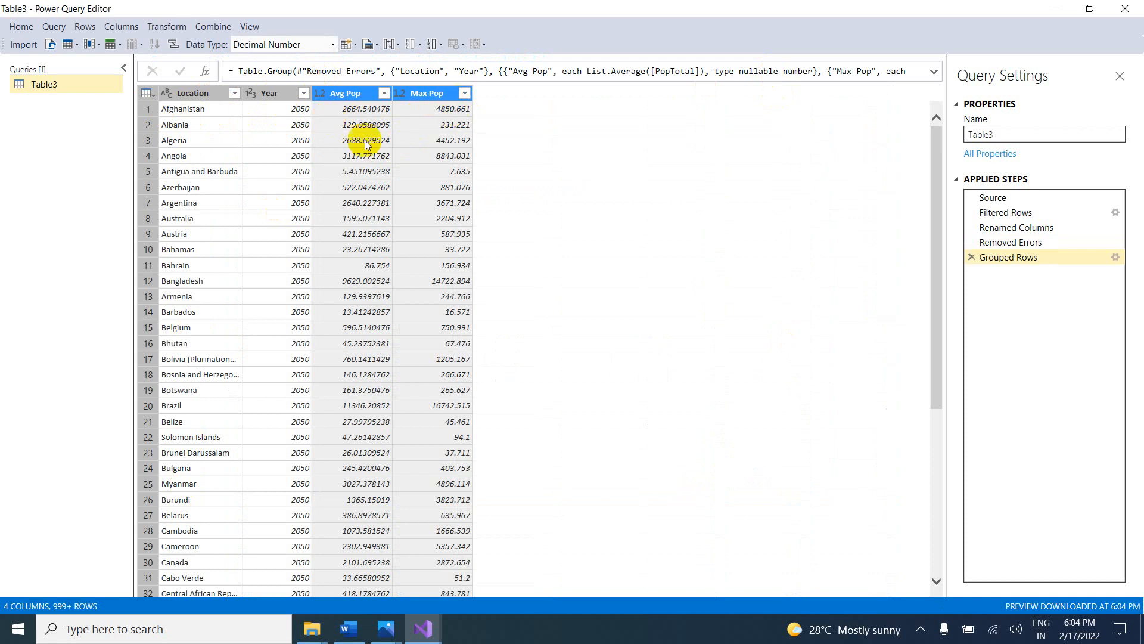
Step: Edit the Grouped Rows step to place Year before Location and Max Pop before Avg Pop, and look through the regrouped table
{"action": "left_click", "coordinate": [1061, 257]}
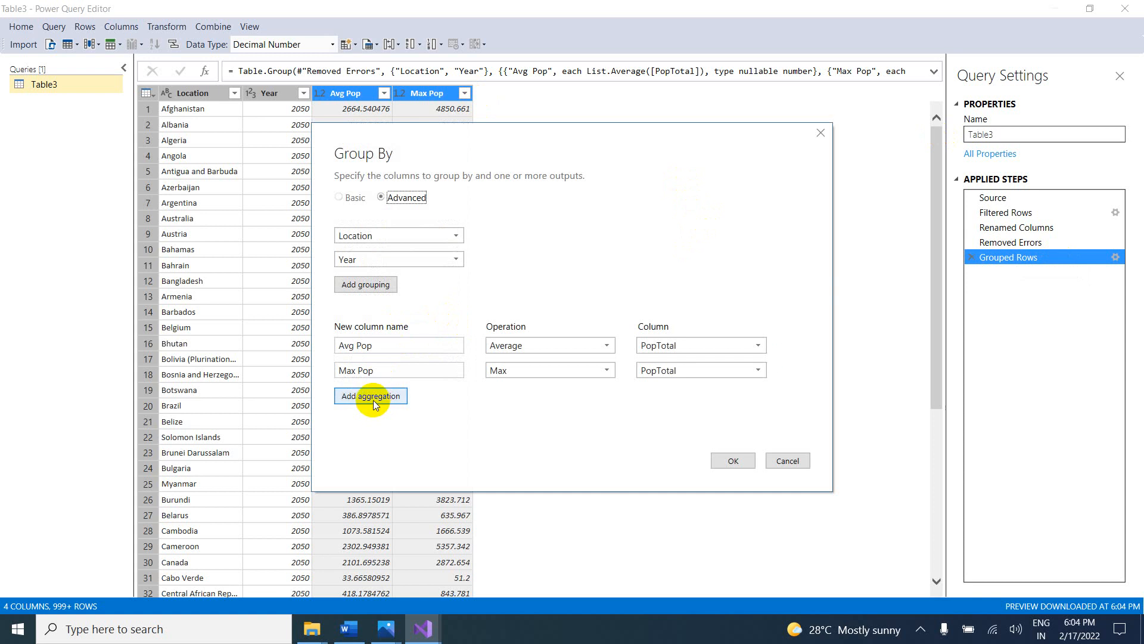
{"action": "left_click", "coordinate": [474, 237]}
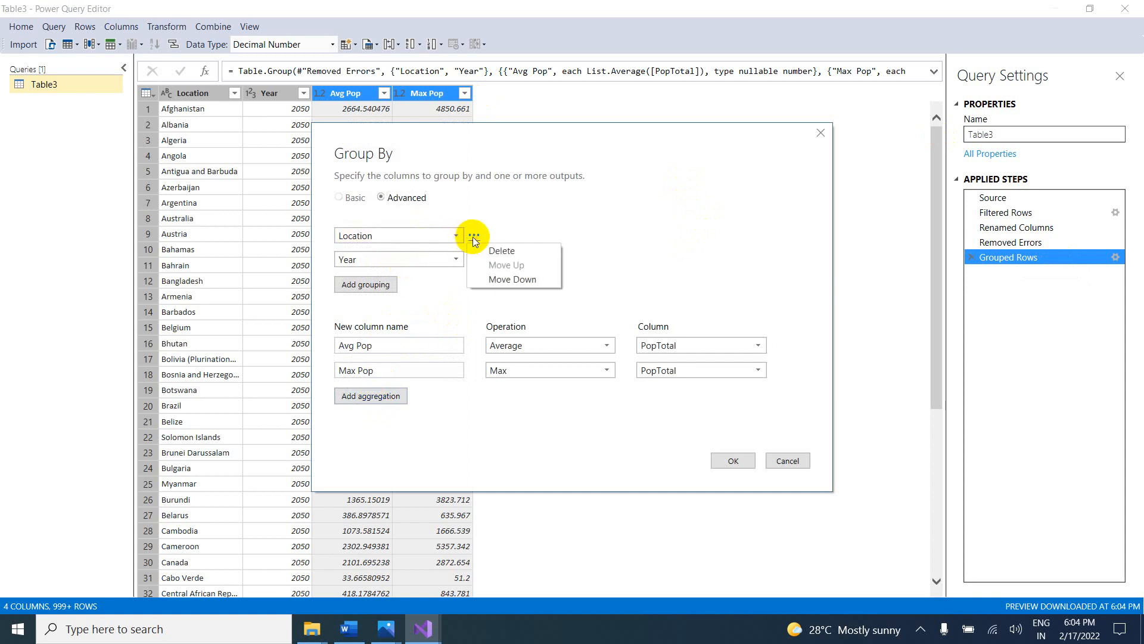
{"action": "left_click", "coordinate": [495, 281]}
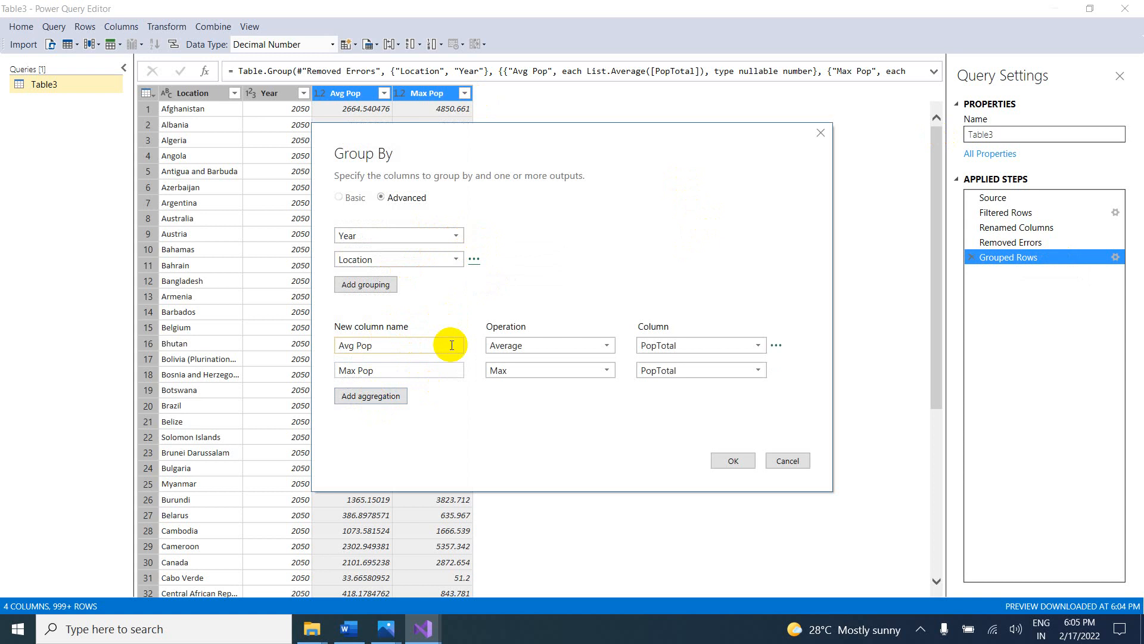
{"action": "left_click", "coordinate": [778, 346]}
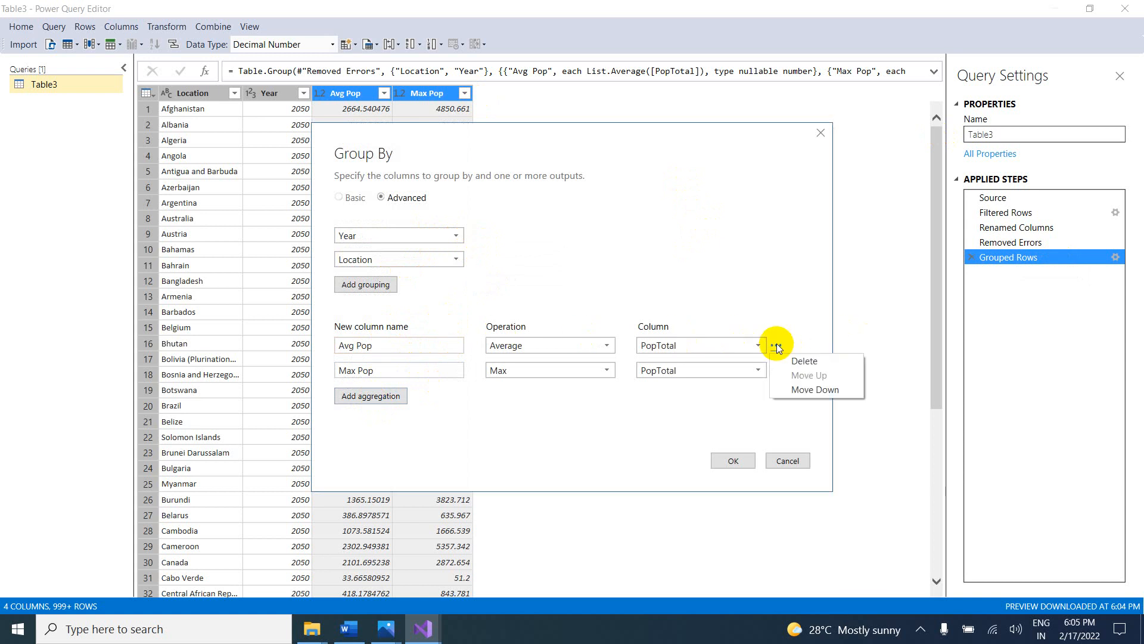
{"action": "left_click", "coordinate": [822, 391]}
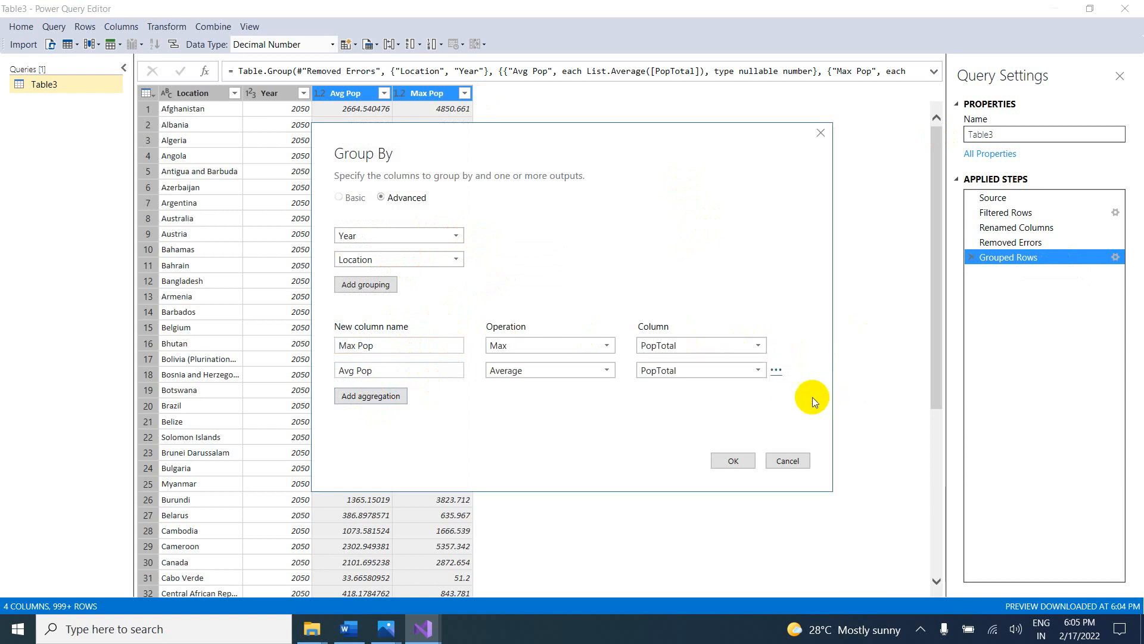
{"action": "left_click", "coordinate": [731, 467]}
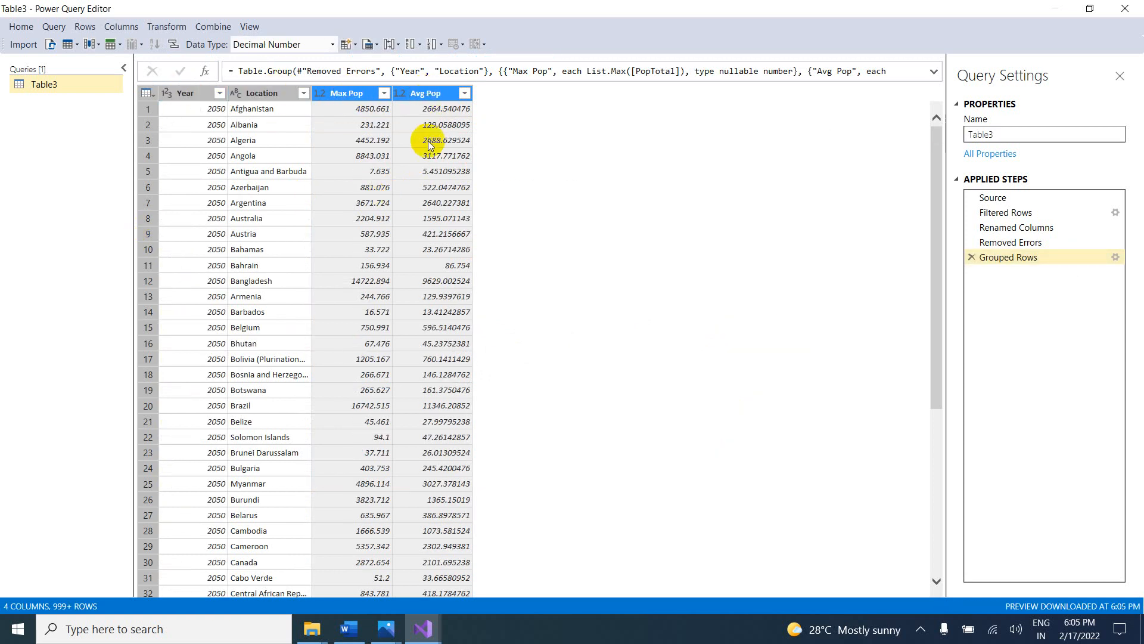
{"action": "scroll", "coordinate": [518, 168], "scroll_direction": "down", "scroll_amount": 14}
{"action": "scroll", "coordinate": [521, 171], "scroll_direction": "up", "scroll_amount": 14}
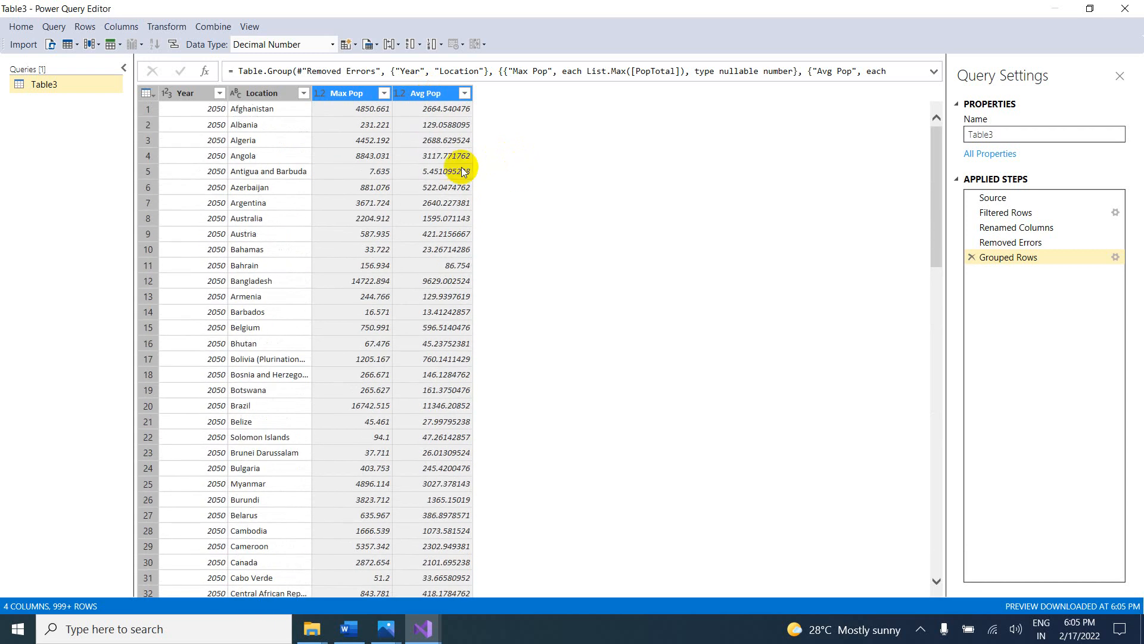
Step: Switch to the Word notes to mark "Append in SSAS Tabular Model", and return to Power Query Editor to look at the Append Queries options
{"action": "left_click", "coordinate": [351, 630]}
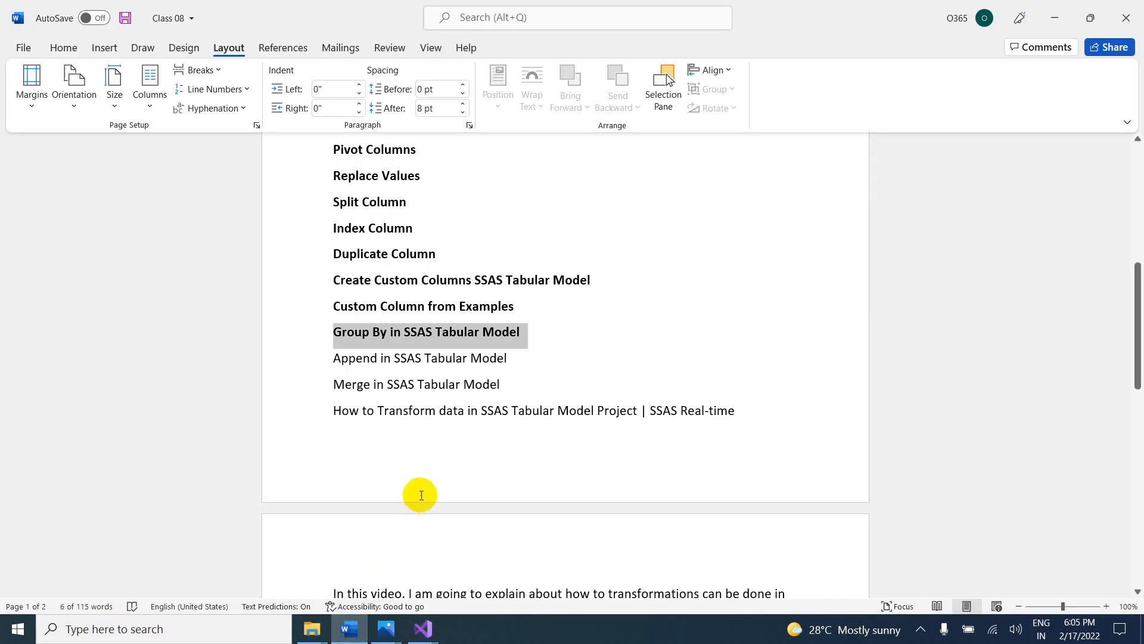
{"action": "scroll", "coordinate": [417, 493], "scroll_direction": "down", "scroll_amount": 2}
{"action": "left_click_drag", "start_coordinate": [331, 286], "coordinate": [519, 288]}
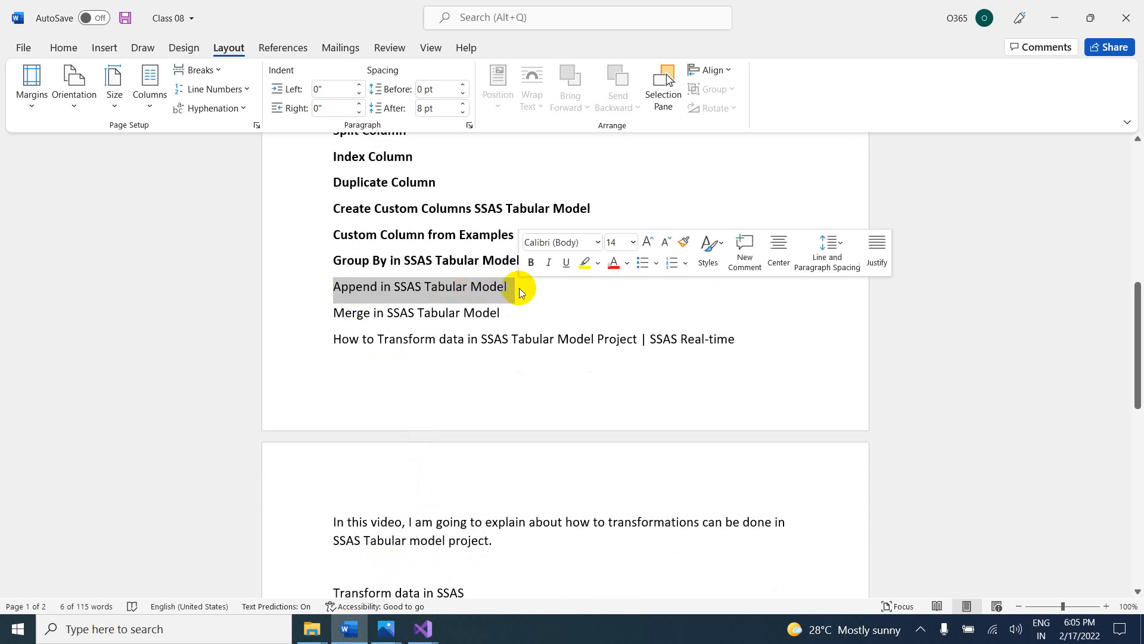
{"action": "mouse_move", "coordinate": [417, 638]}
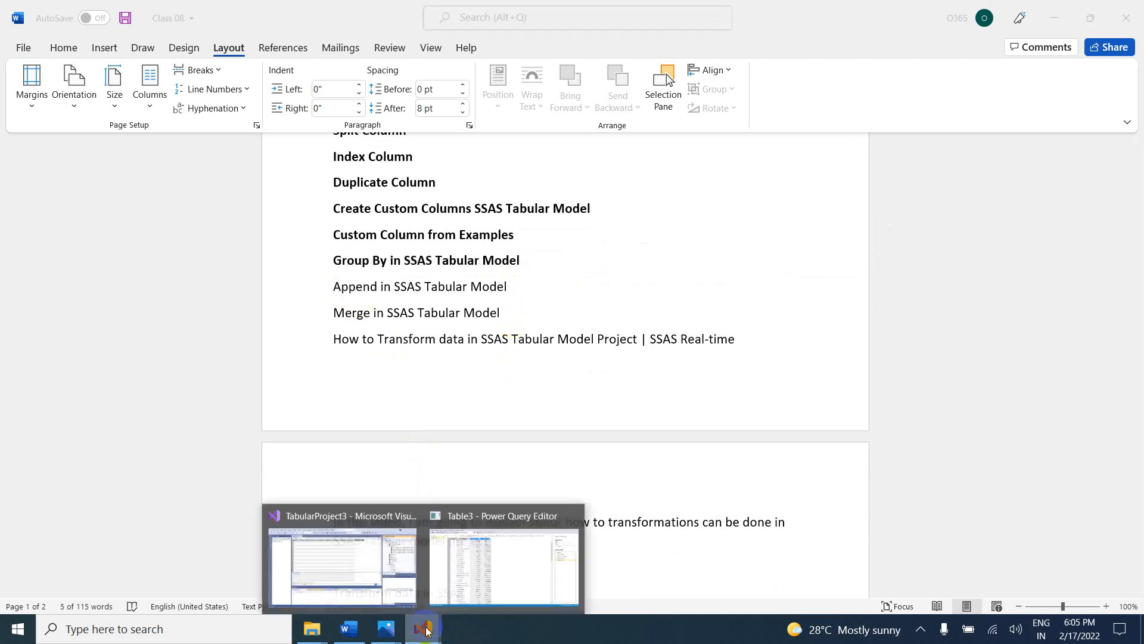
{"action": "left_click", "coordinate": [388, 571]}
{"action": "left_click", "coordinate": [210, 26]}
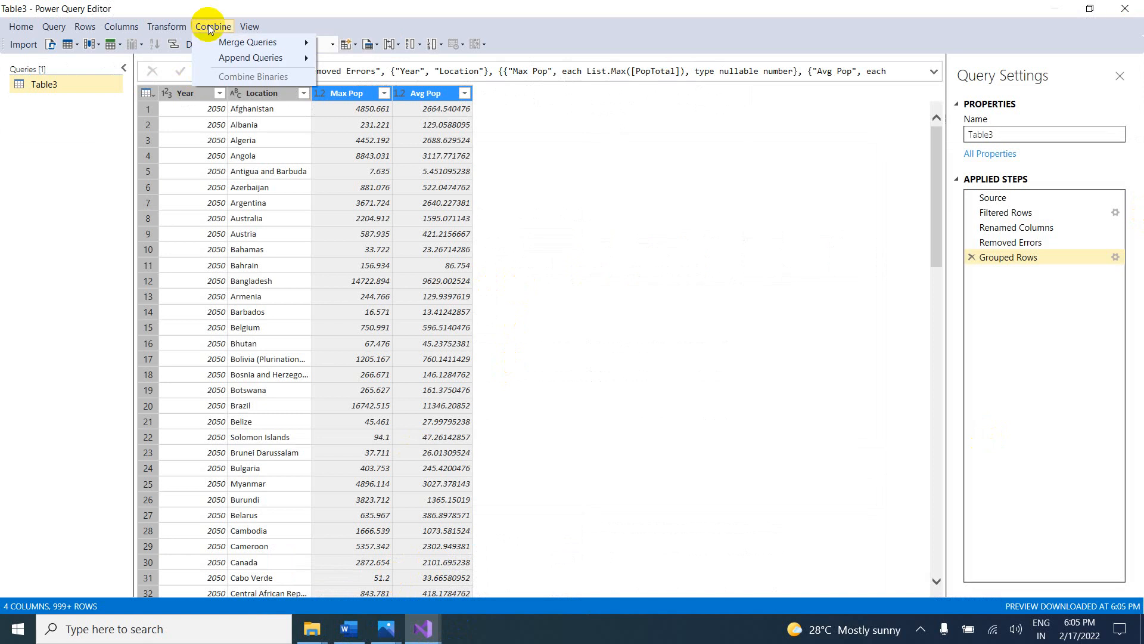
{"action": "mouse_move", "coordinate": [223, 58]}
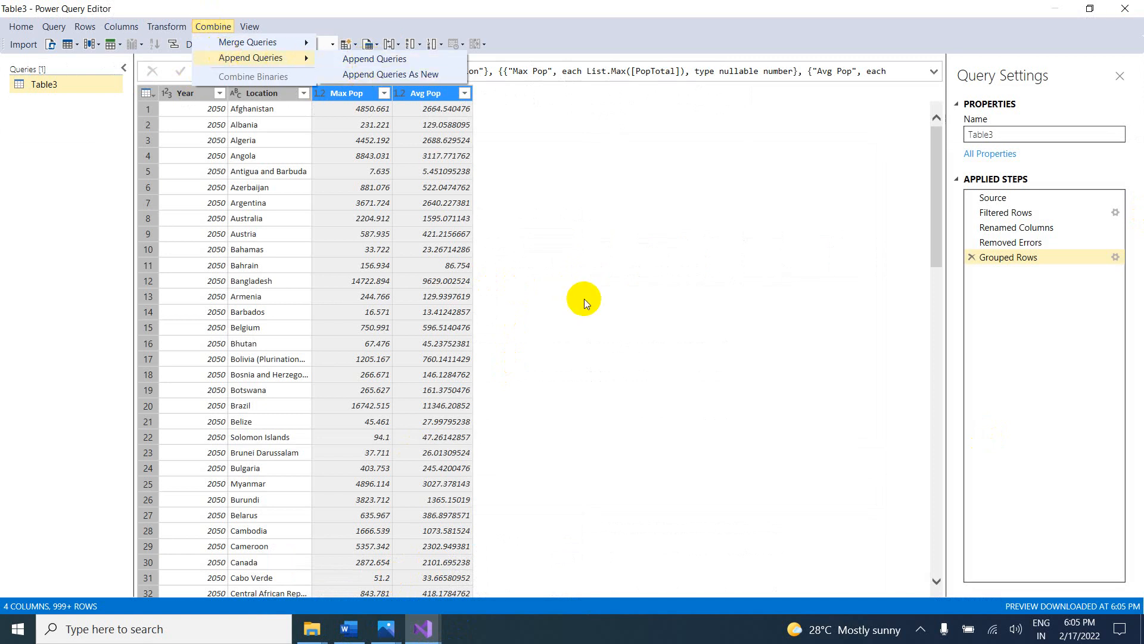
{"action": "left_click", "coordinate": [433, 638]}
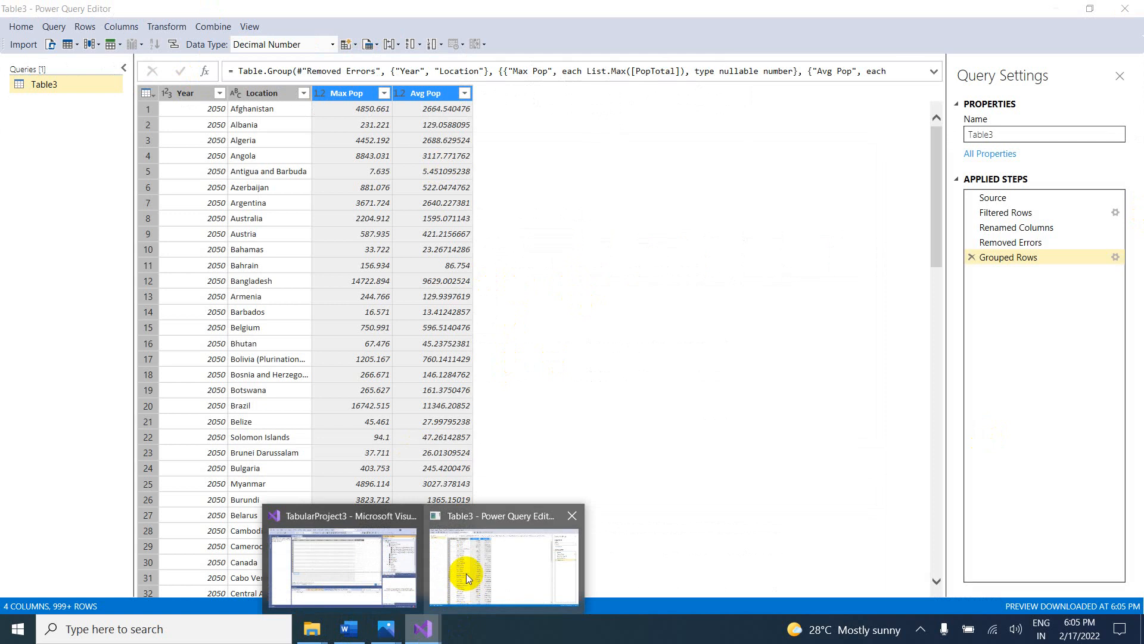
{"action": "left_click", "coordinate": [634, 375]}
Step: Close the query editor while applying the Table3 changes, and dismiss the data processing report
{"action": "left_click", "coordinate": [21, 27]}
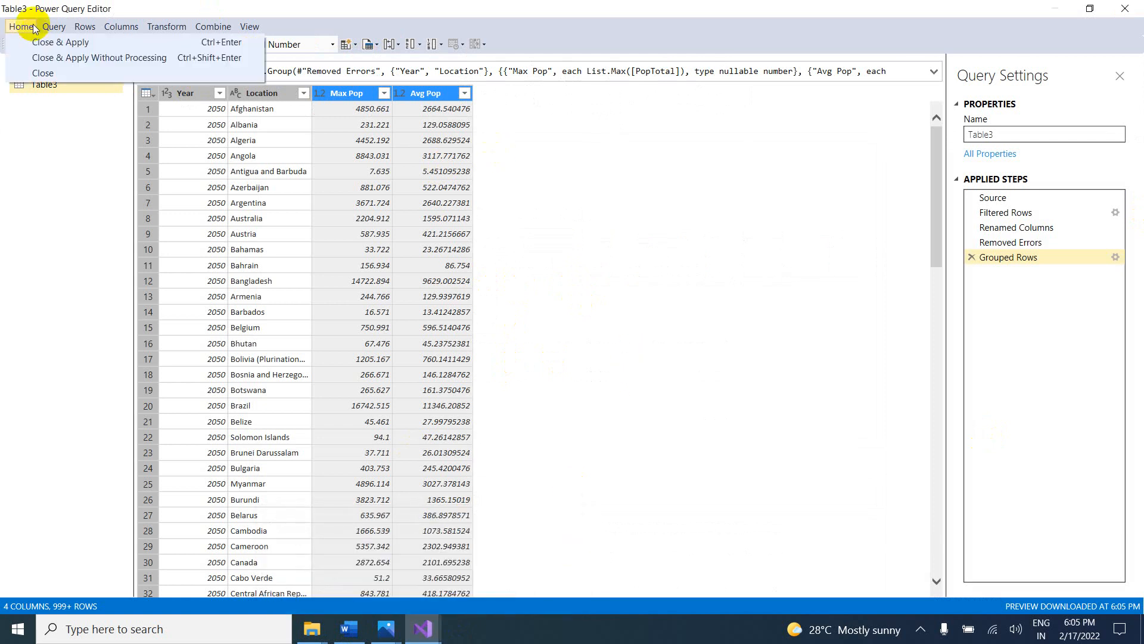
{"action": "left_click", "coordinate": [13, 28]}
{"action": "left_click", "coordinate": [6, 33]}
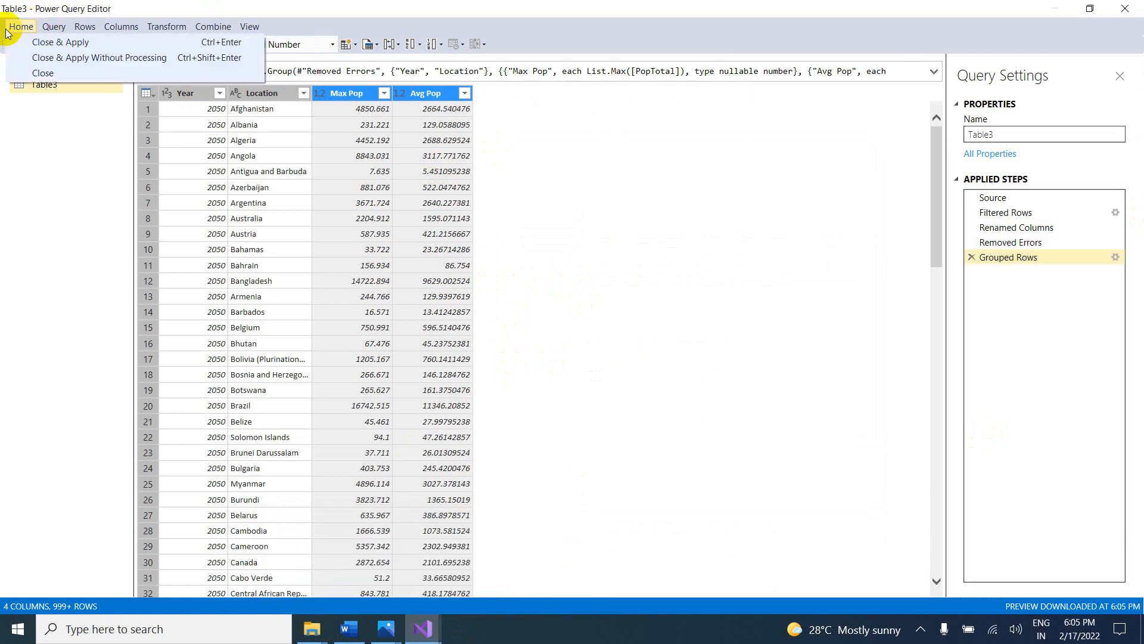
{"action": "left_click", "coordinate": [53, 41]}
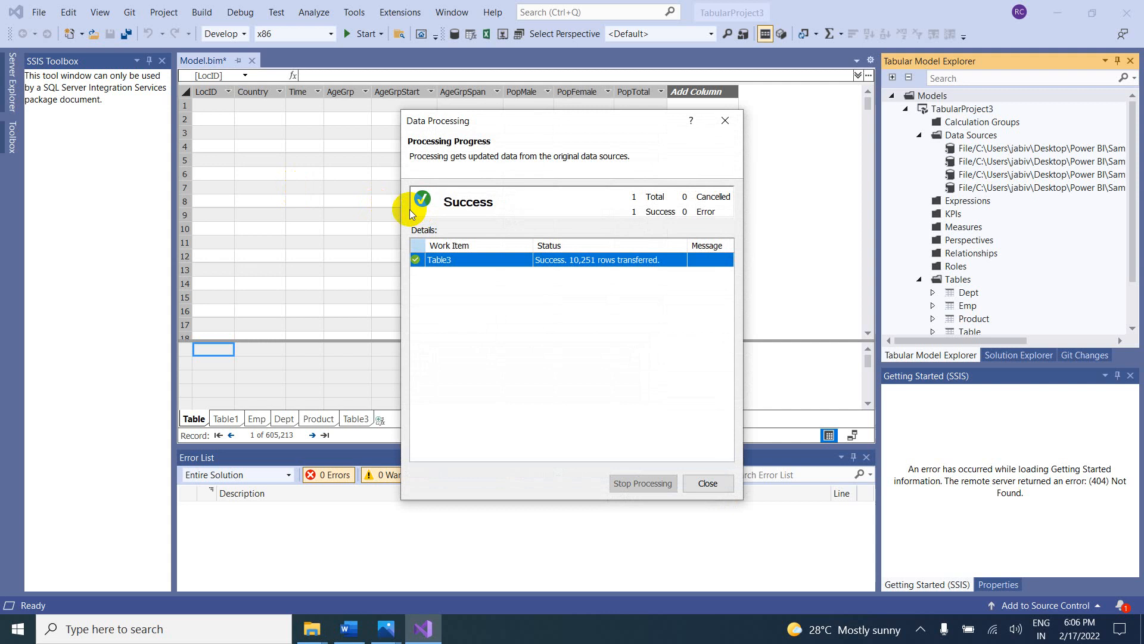
{"action": "left_click", "coordinate": [706, 483]}
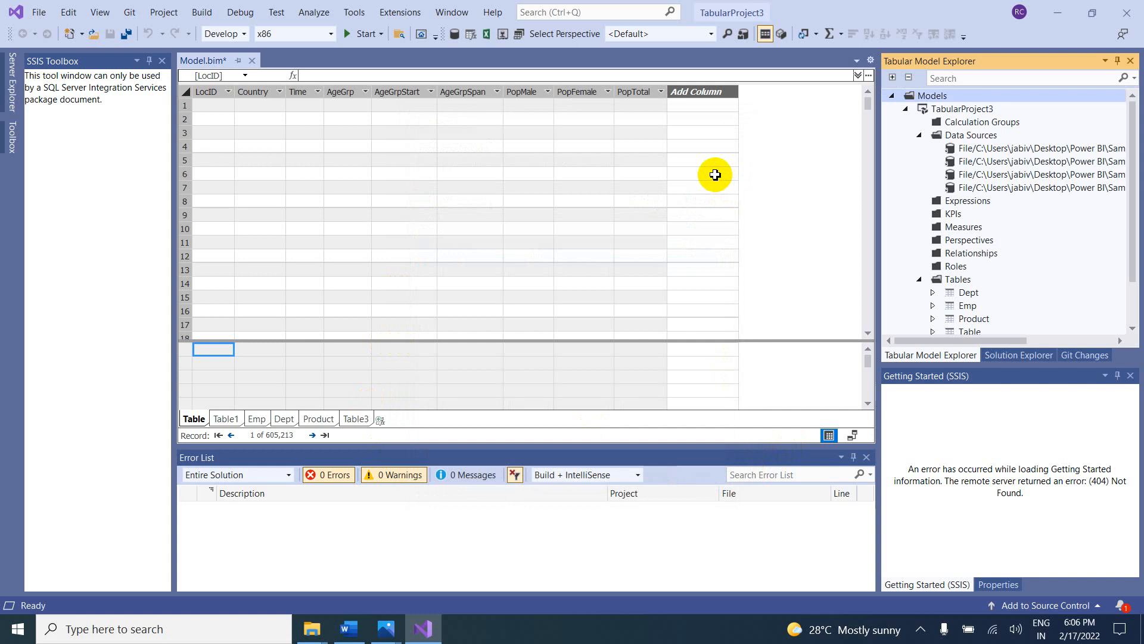
{"action": "left_click", "coordinate": [459, 36]}
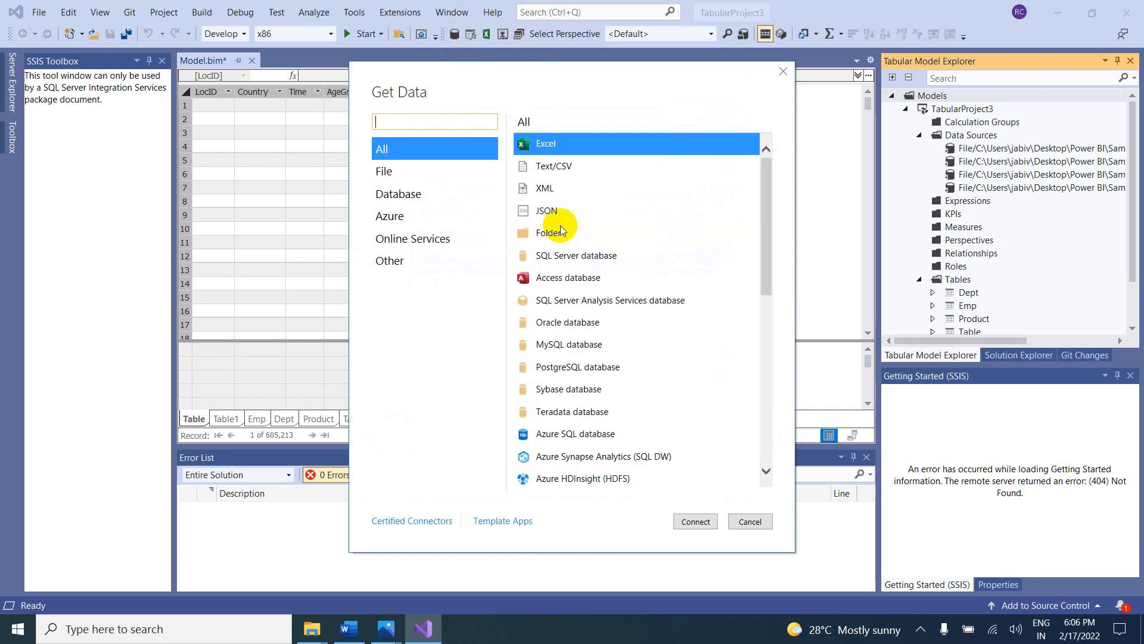
{"action": "left_click", "coordinate": [696, 522]}
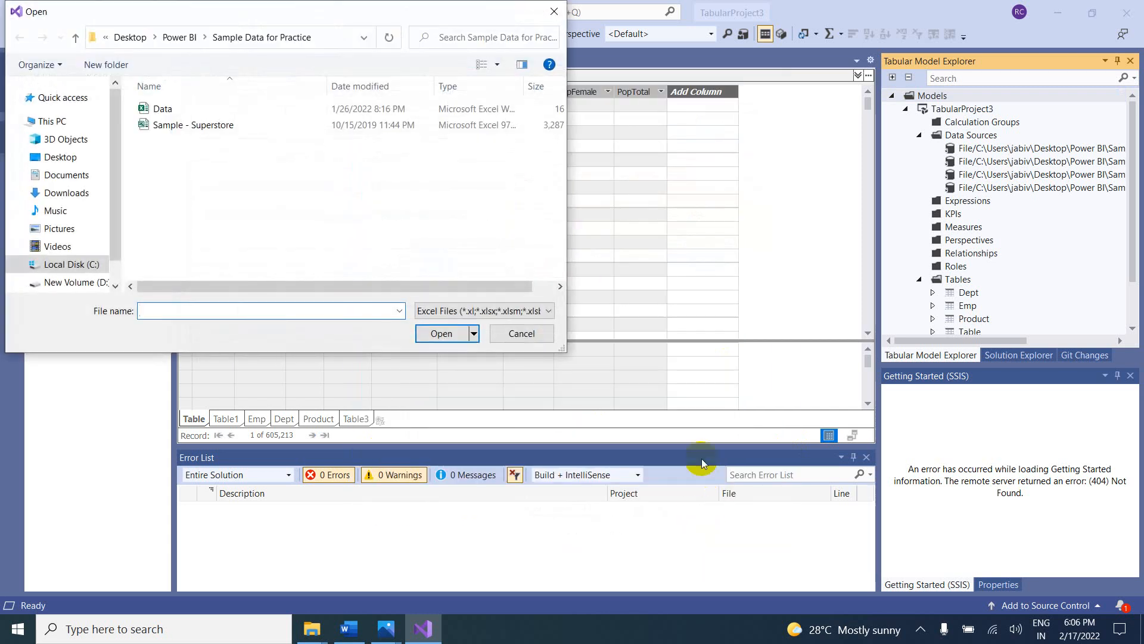
{"action": "double_click", "coordinate": [187, 108]}
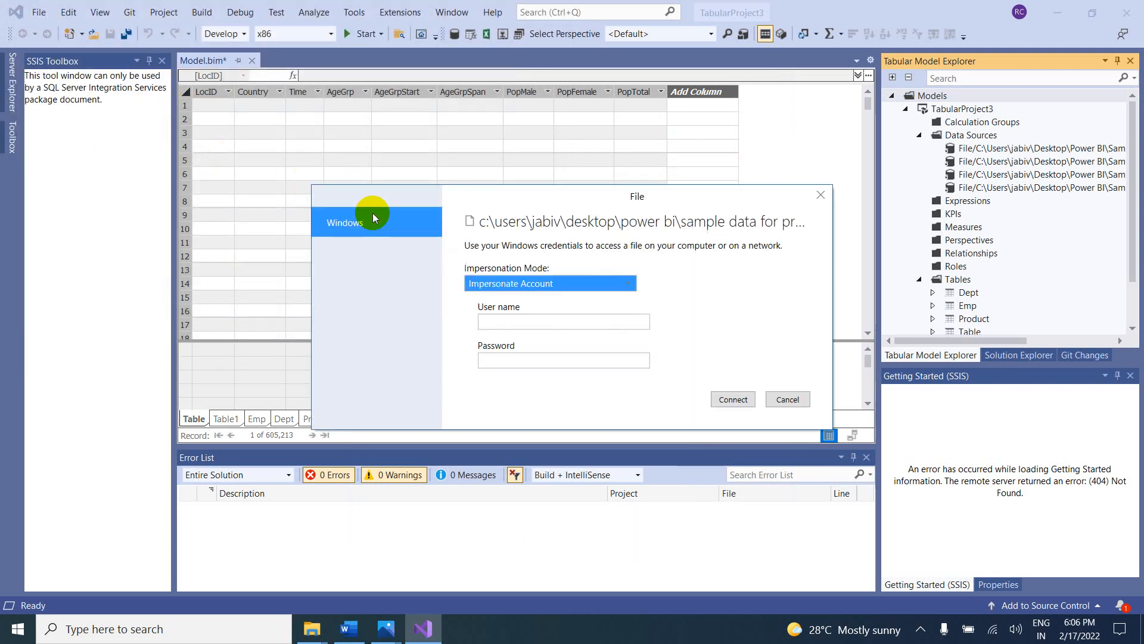
{"action": "left_click", "coordinate": [822, 196]}
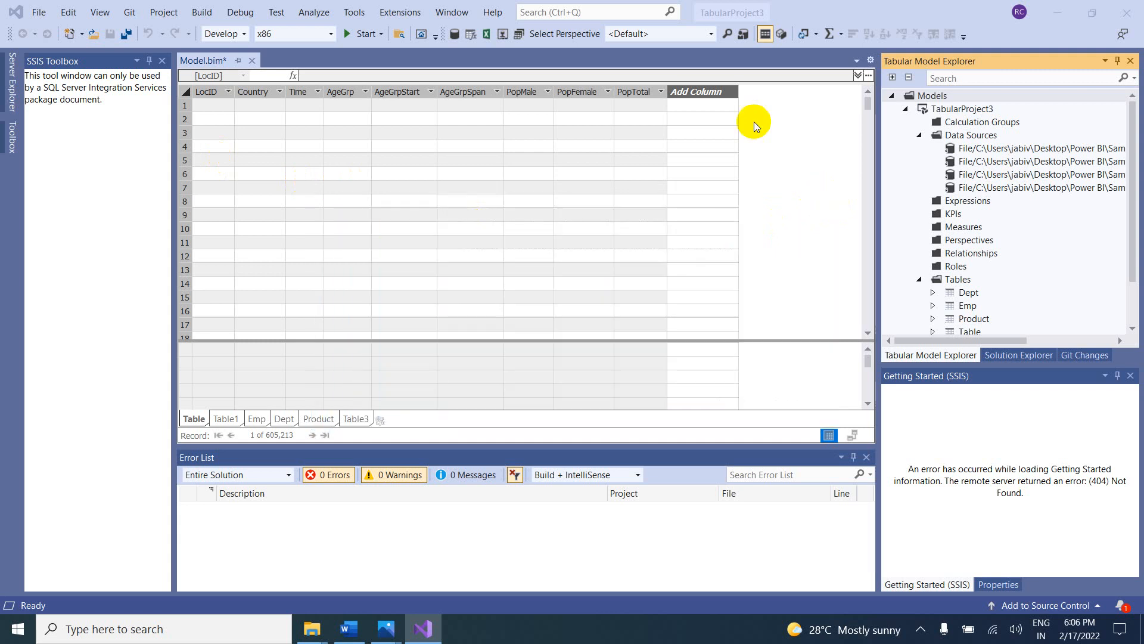
Step: Start a Text/CSV import and choose the file Text 1 from the Sample Data for Practice folder as its source
{"action": "left_click", "coordinate": [456, 35]}
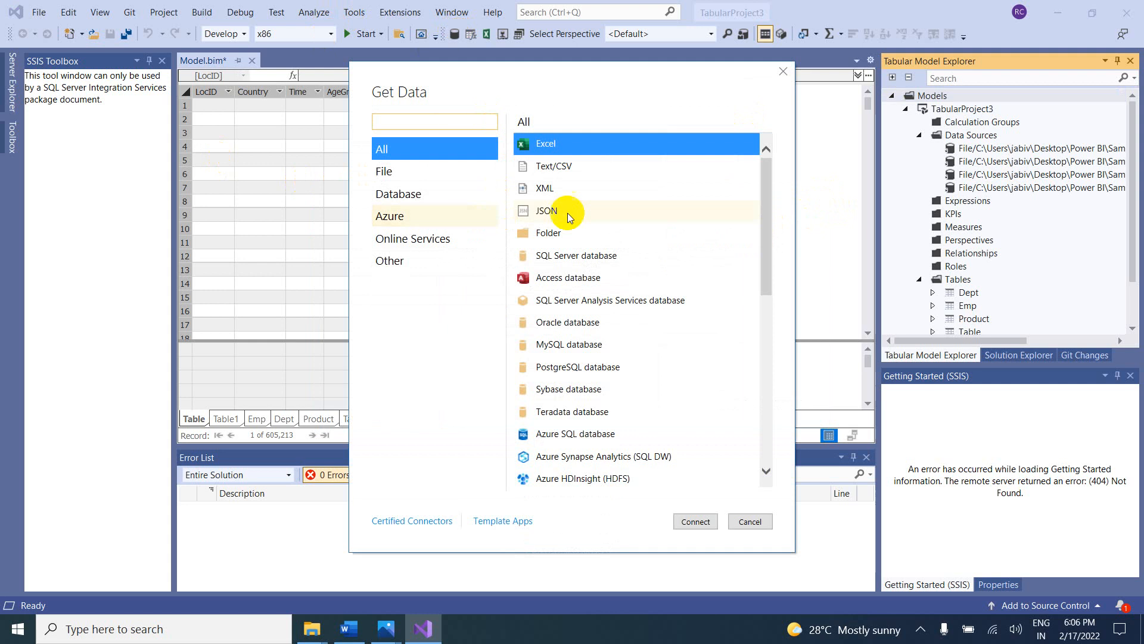
{"action": "left_click", "coordinate": [541, 166]}
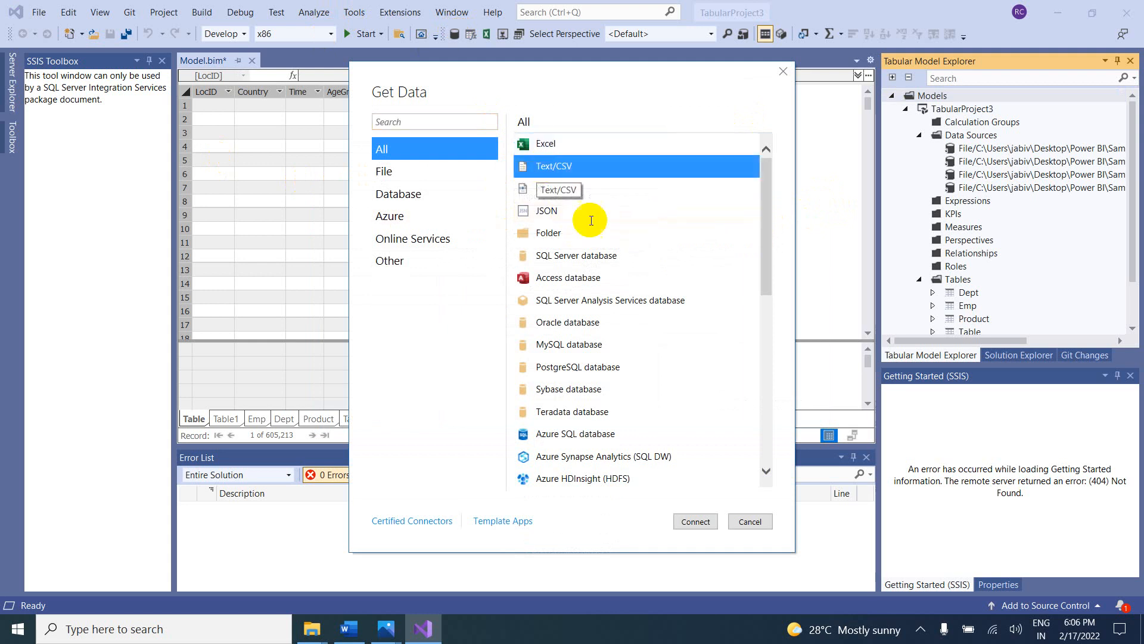
{"action": "left_click", "coordinate": [685, 523]}
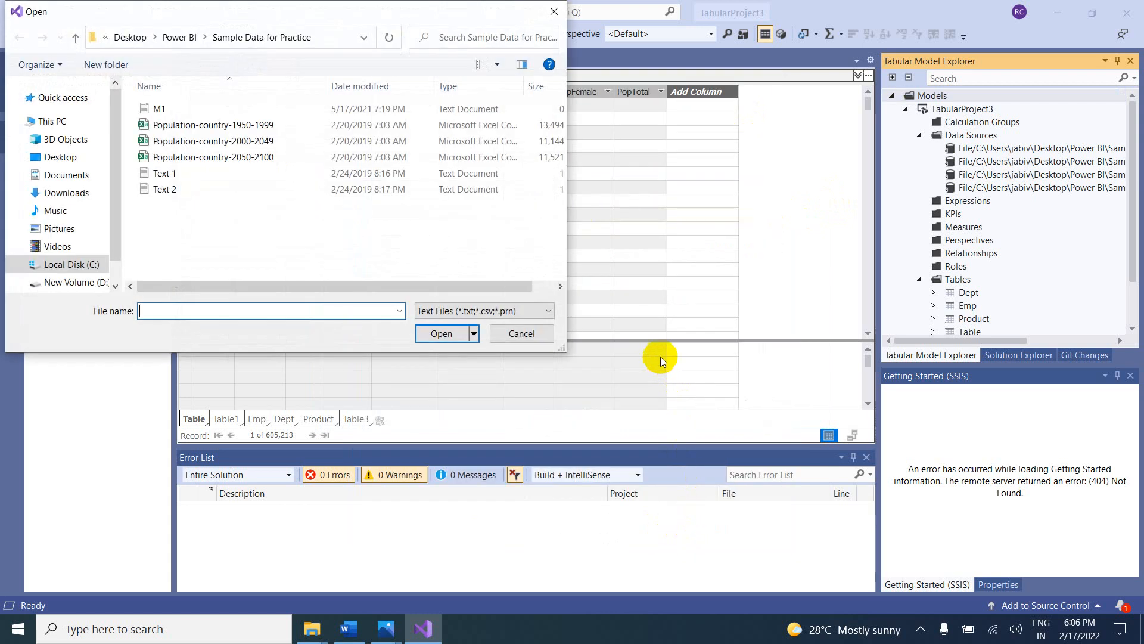
{"action": "left_click", "coordinate": [179, 173]}
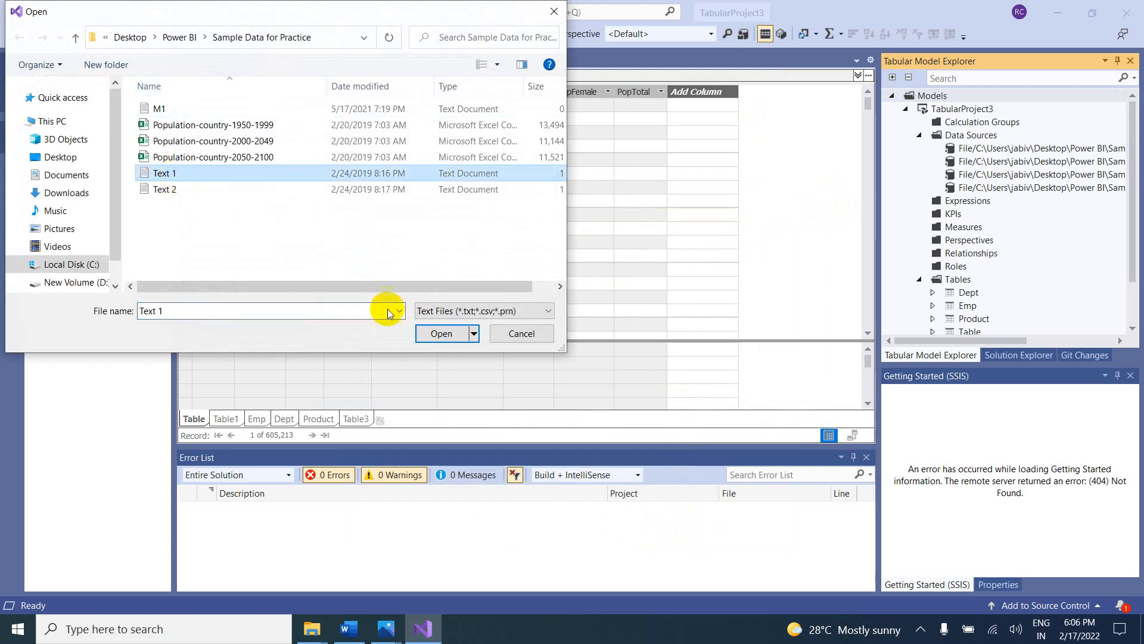
{"action": "left_click", "coordinate": [444, 333]}
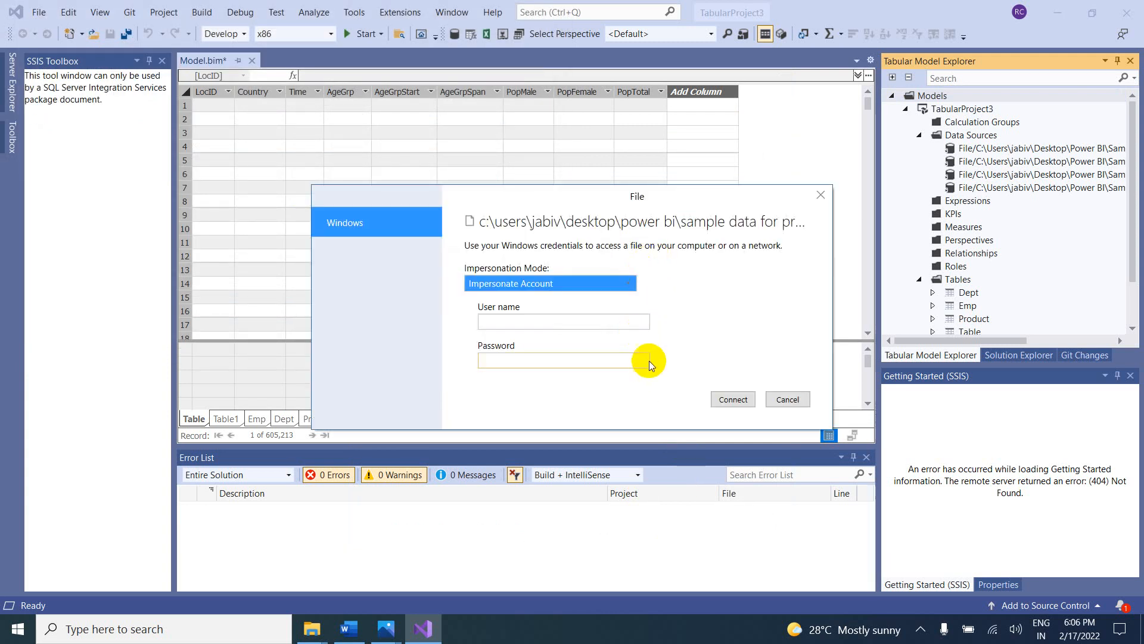
Step: Choose the impersonation mode for the file connection and load Text 1.txt into the query editor with the Comma delimiter
{"action": "left_click", "coordinate": [626, 284]}
{"action": "left_click", "coordinate": [573, 328]}
{"action": "left_click", "coordinate": [730, 403]}
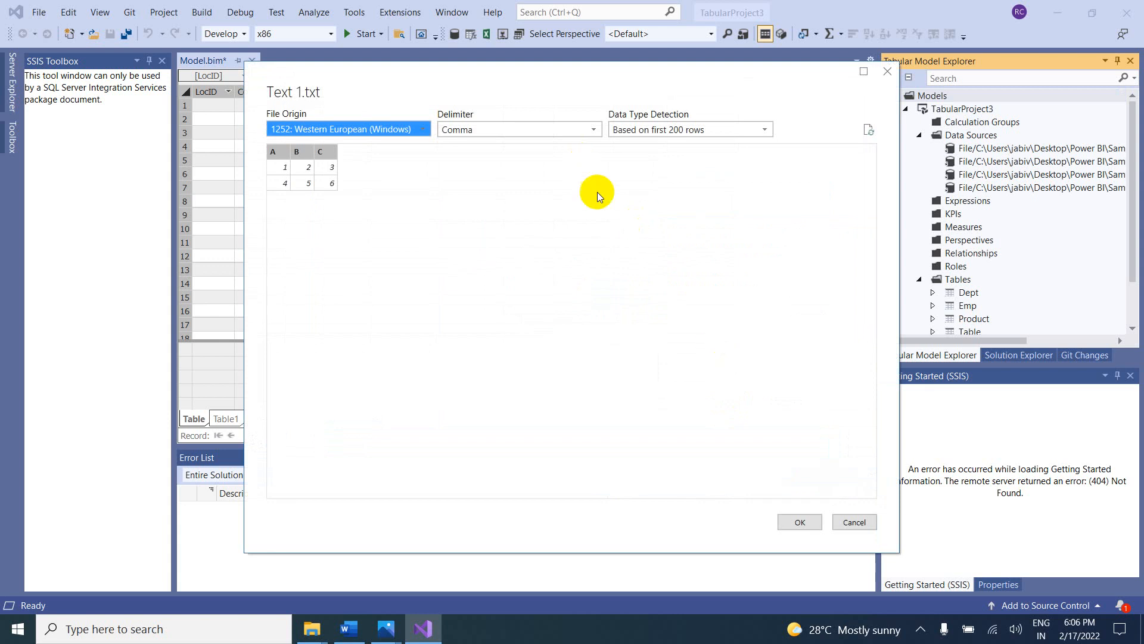
{"action": "left_click", "coordinate": [801, 522]}
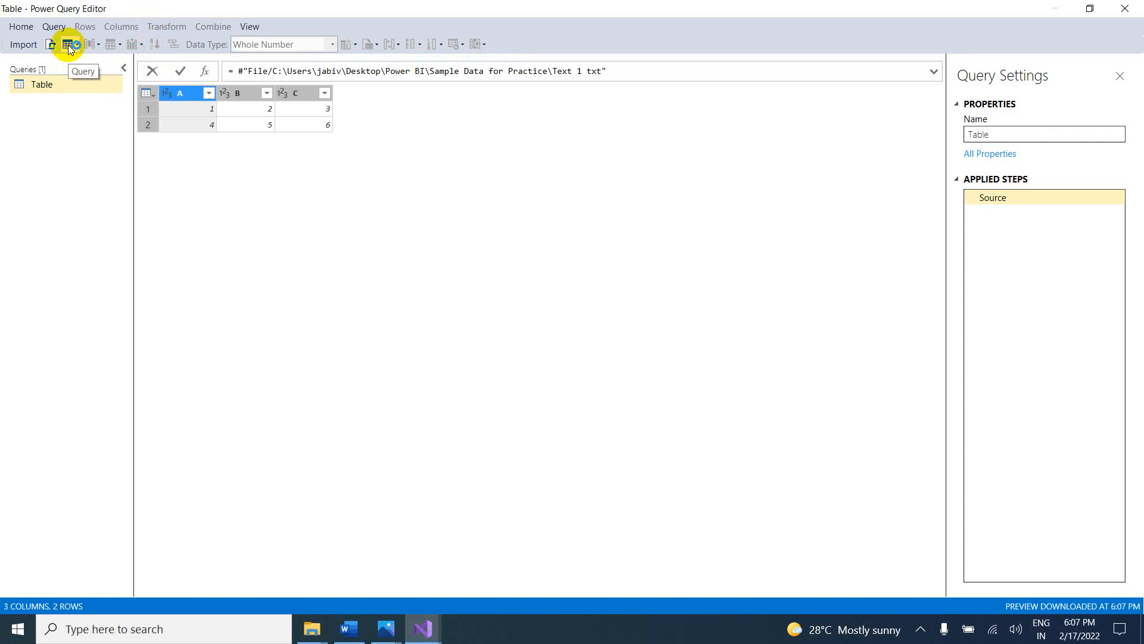
Step: Duplicate the Table query and select the copy
{"action": "right_click", "coordinate": [56, 85]}
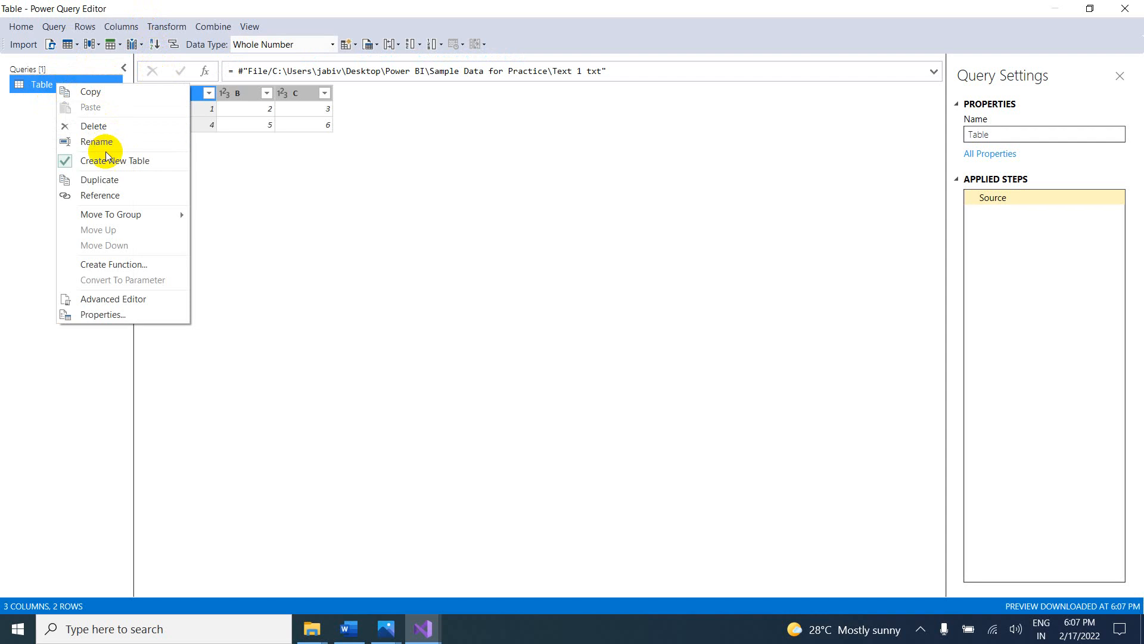
{"action": "left_click", "coordinate": [108, 180]}
{"action": "left_click", "coordinate": [76, 106]}
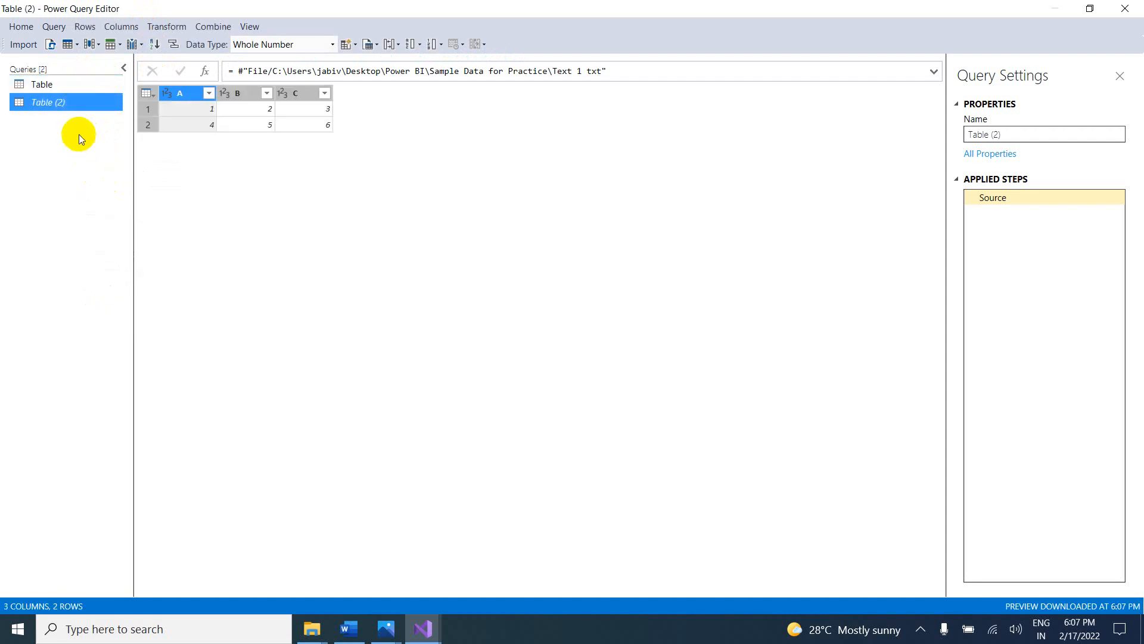
Step: Rename the original Table query as T1
{"action": "double_click", "coordinate": [53, 84]}
{"action": "left_click", "coordinate": [65, 84]}
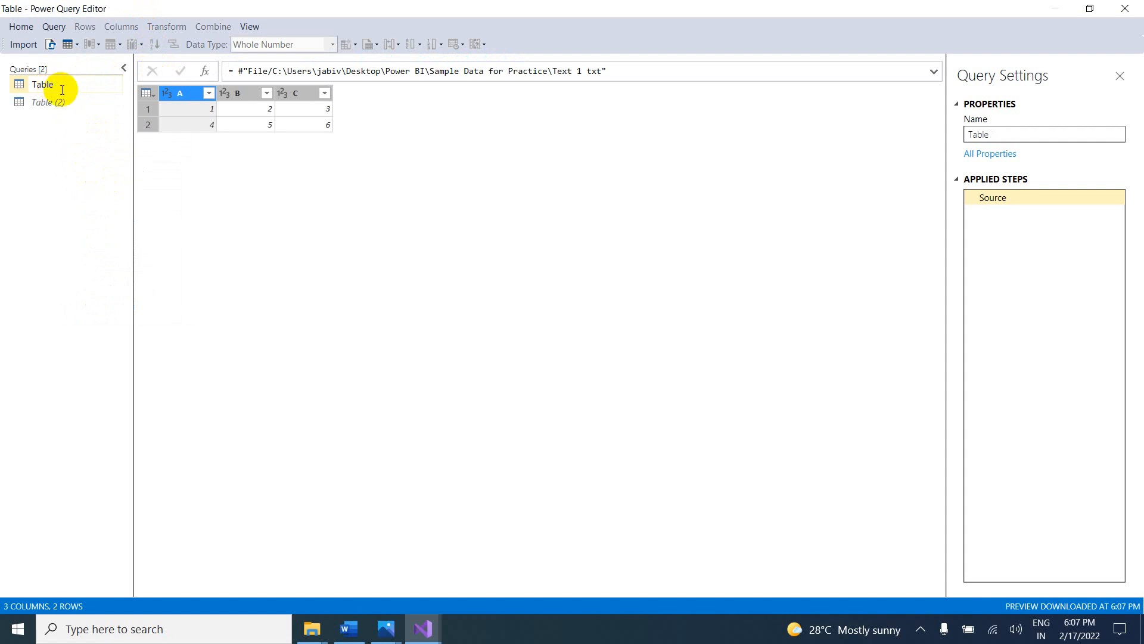
{"action": "double_click", "coordinate": [61, 89]}
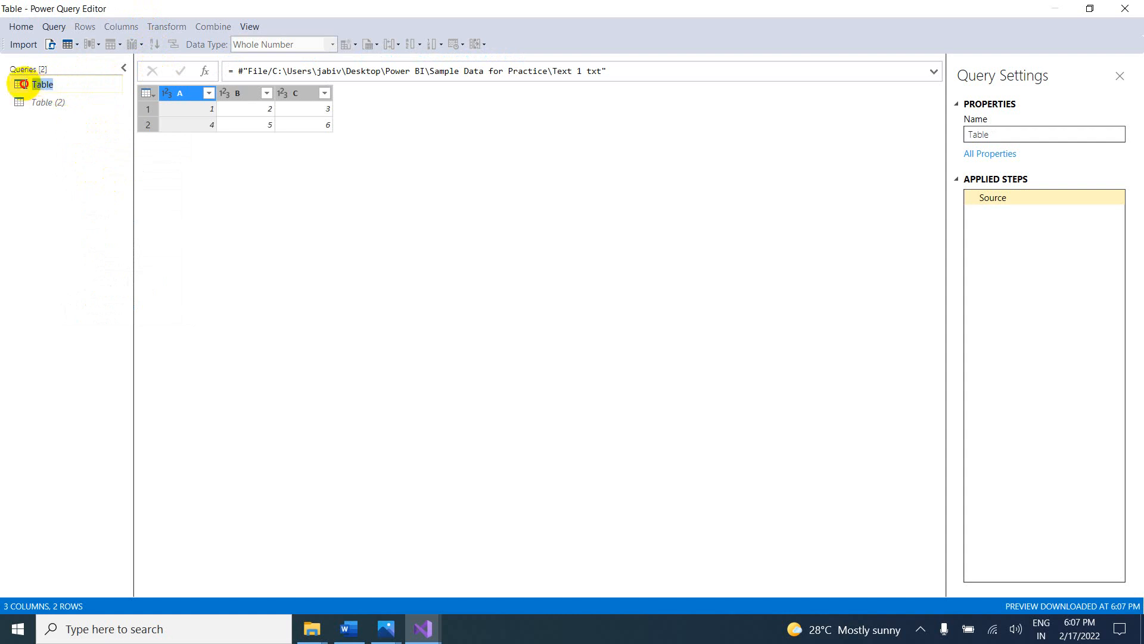
{"action": "double_click", "coordinate": [994, 136]}
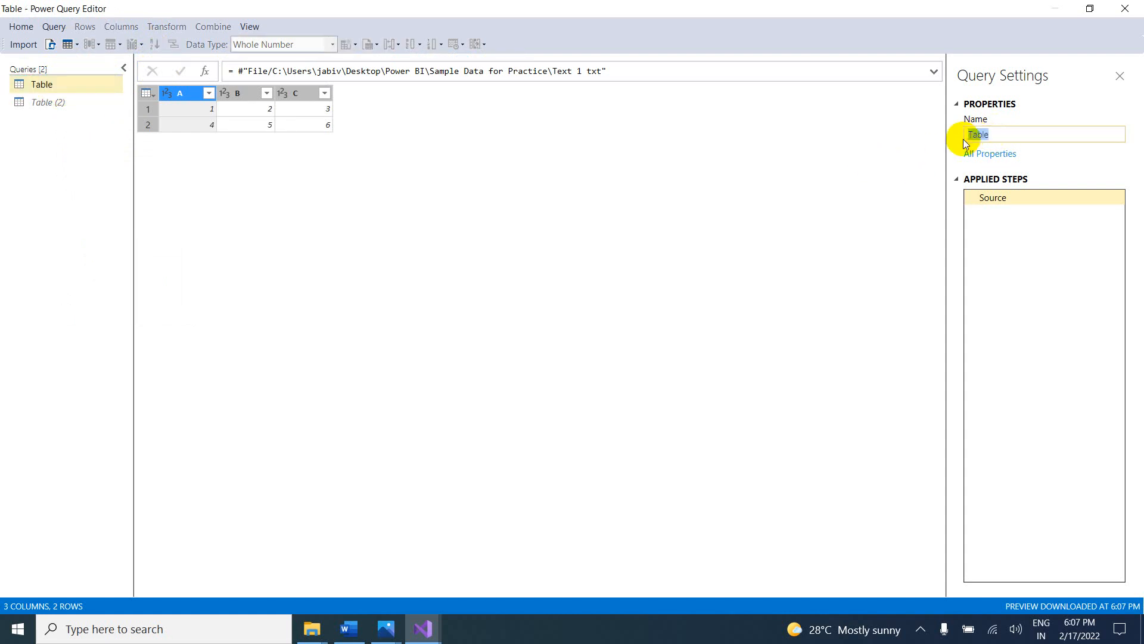
{"action": "type", "text": "T1"}
{"action": "left_click", "coordinate": [52, 105]}
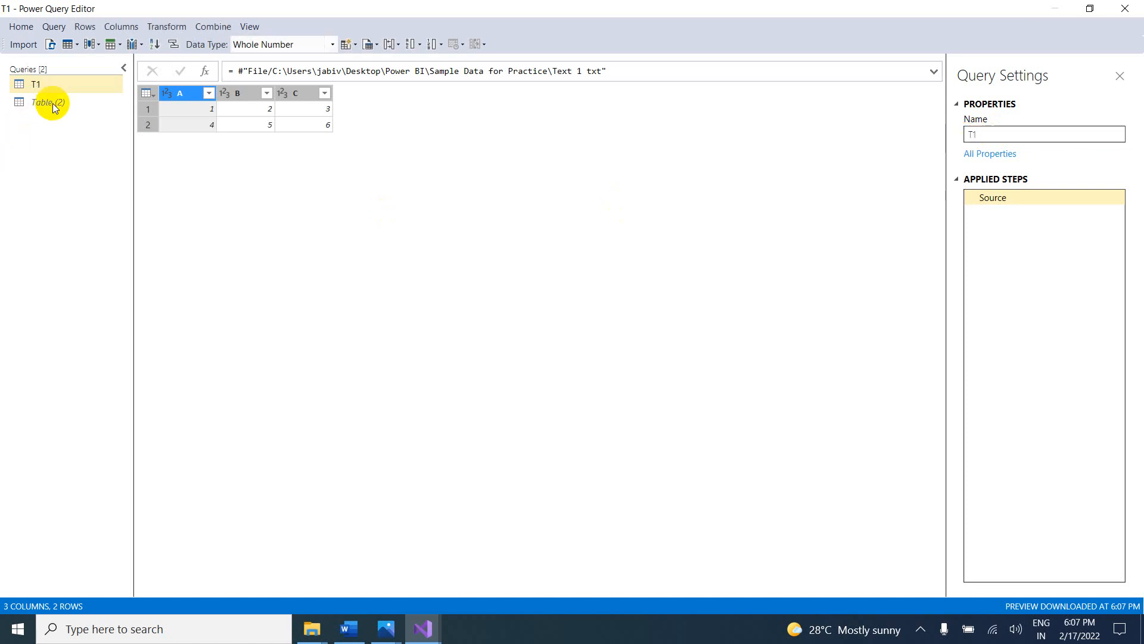
Step: Rename the duplicated query Table (2) as T2
{"action": "left_click", "coordinate": [990, 135]}
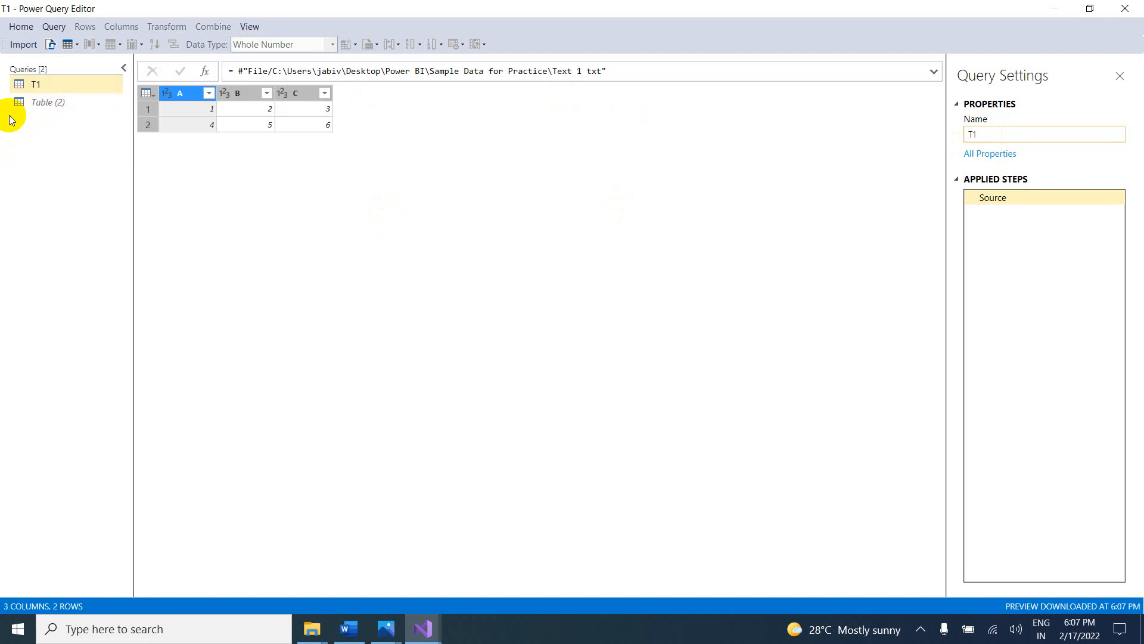
{"action": "double_click", "coordinate": [40, 105]}
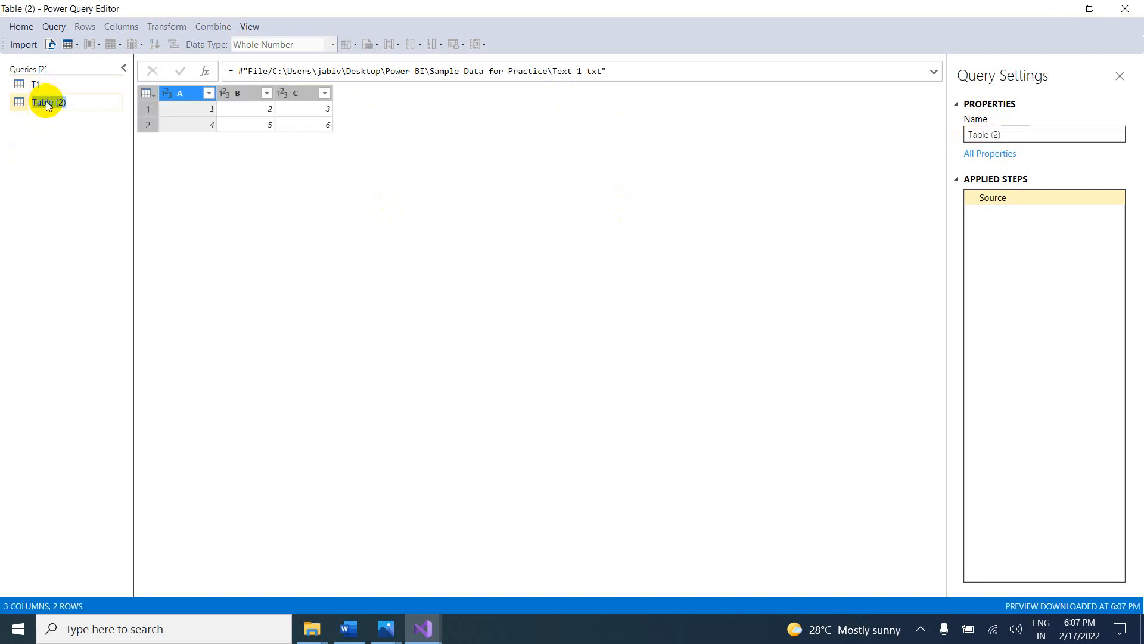
{"action": "left_click", "coordinate": [1008, 133]}
{"action": "key", "text": "BackSpace"}
{"action": "key", "text": "BackSpace"}
{"action": "key", "text": "BackSpace"}
{"action": "key", "text": "BackSpace"}
{"action": "key", "text": "BackSpace"}
{"action": "key", "text": "BackSpace"}
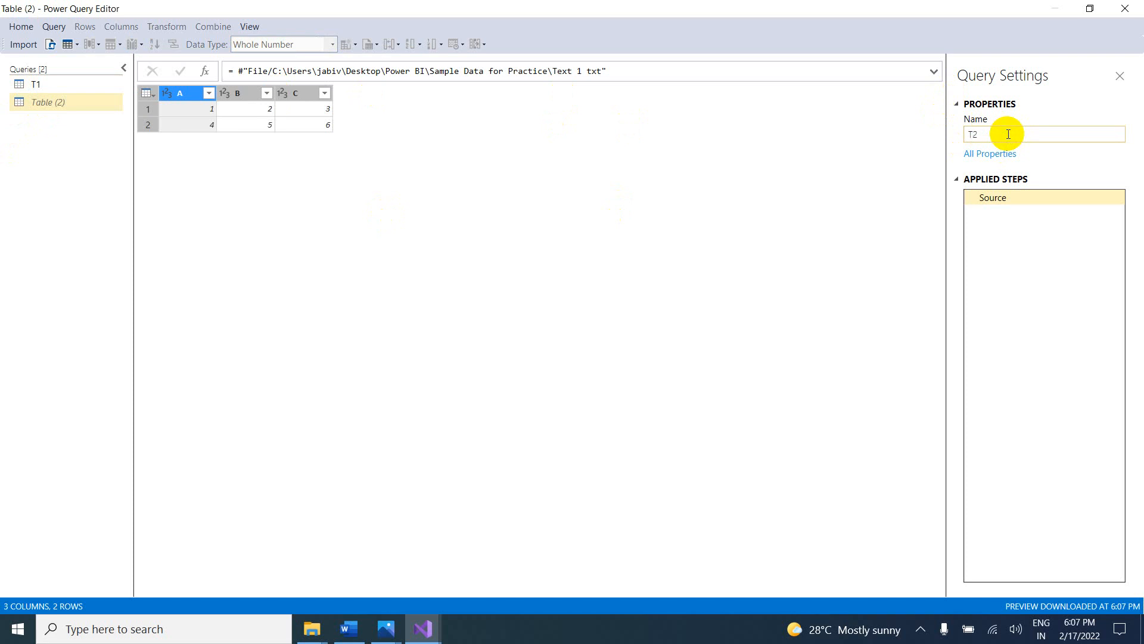
{"action": "key", "text": "Return"}
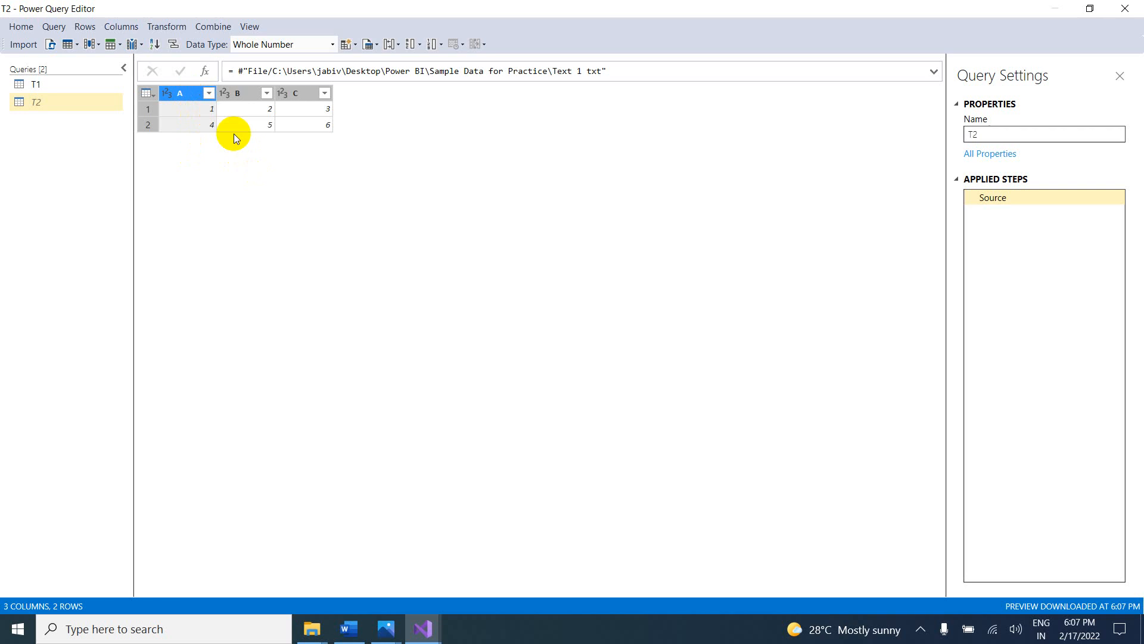
Step: Append two tables as a new query, with T1 as the first table and T2 as the second
{"action": "left_click", "coordinate": [223, 26]}
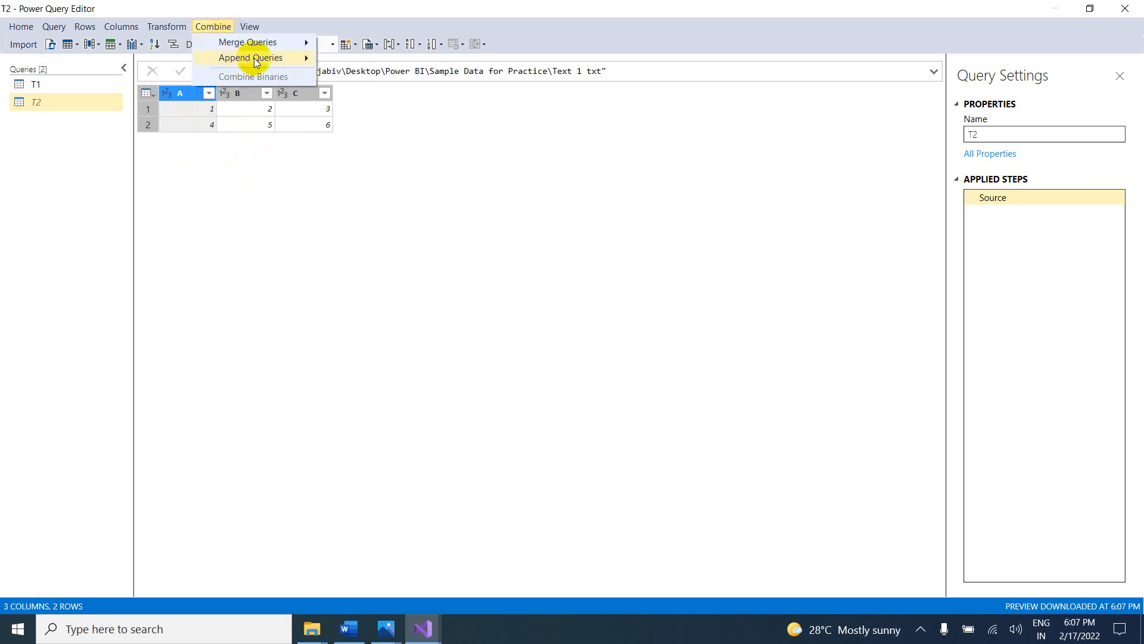
{"action": "mouse_move", "coordinate": [259, 58]}
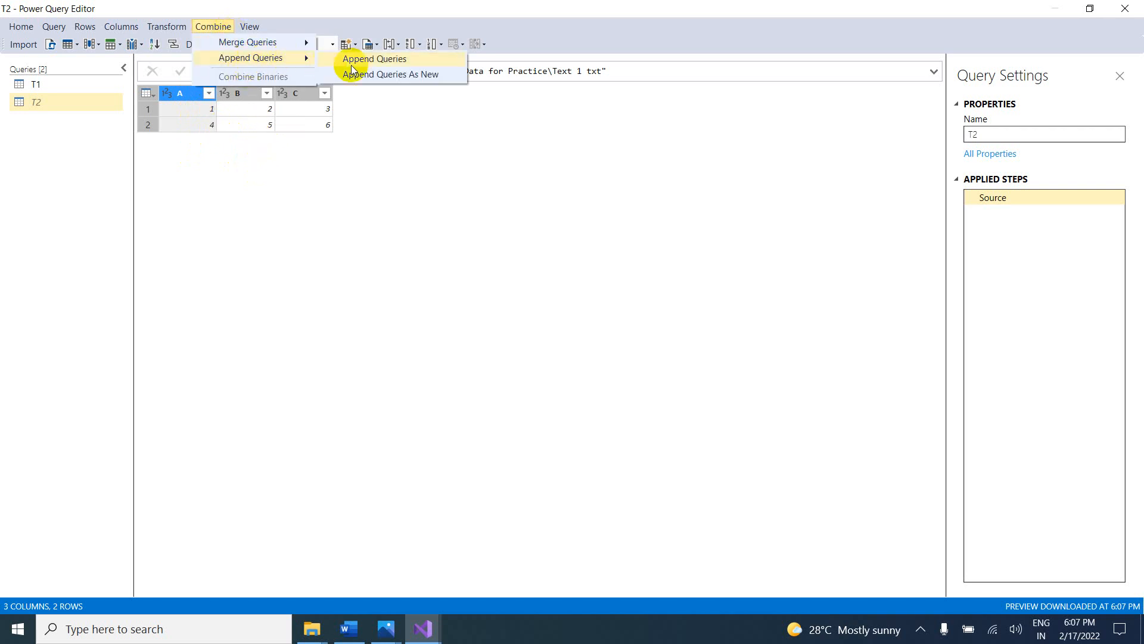
{"action": "left_click", "coordinate": [412, 74]}
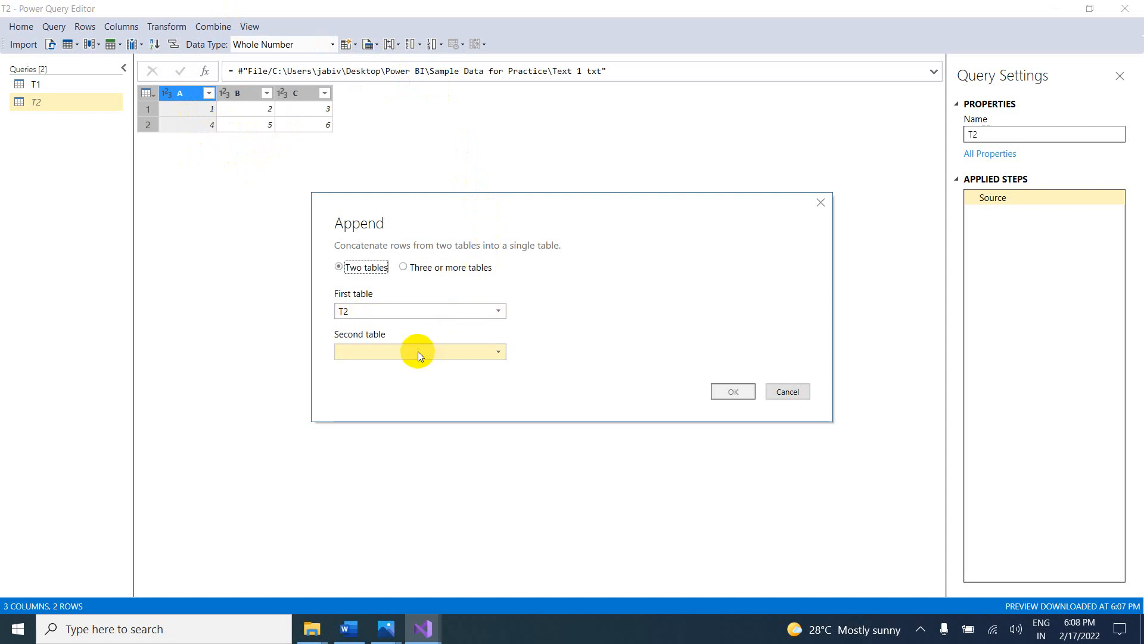
{"action": "left_click", "coordinate": [423, 310]}
{"action": "left_click", "coordinate": [378, 401]}
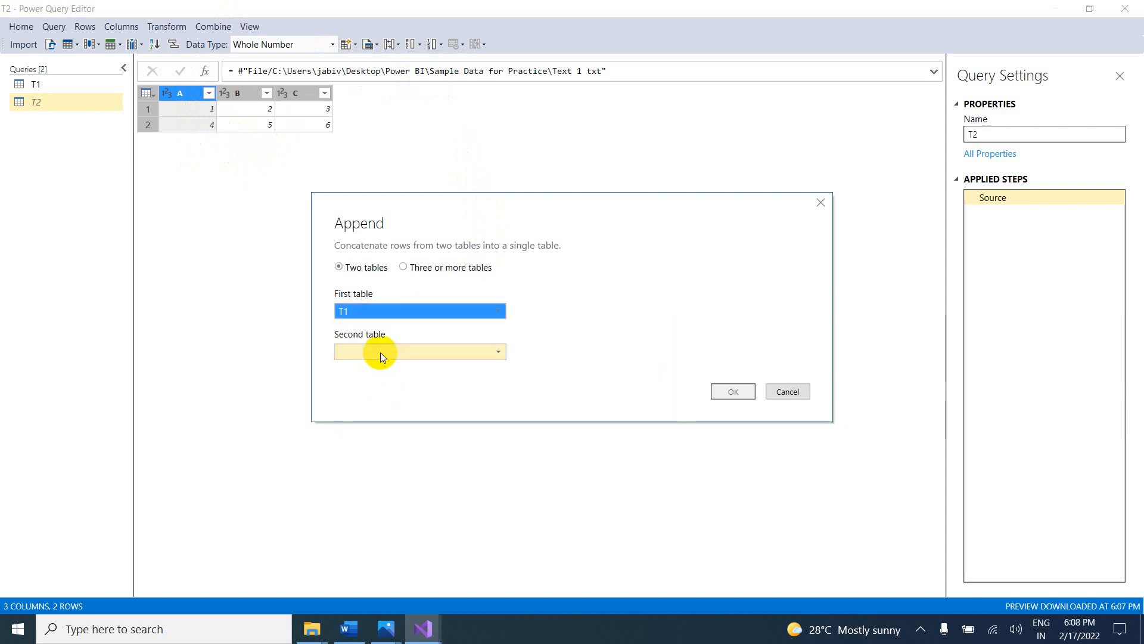
{"action": "left_click", "coordinate": [380, 352]}
{"action": "left_click", "coordinate": [360, 458]}
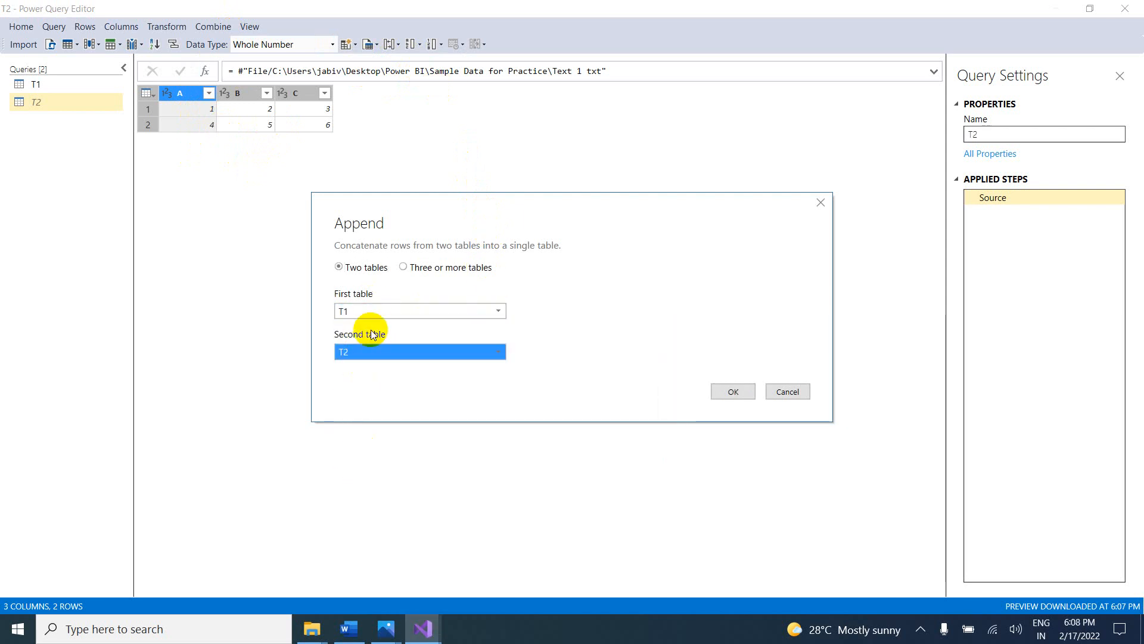
{"action": "left_click", "coordinate": [725, 393]}
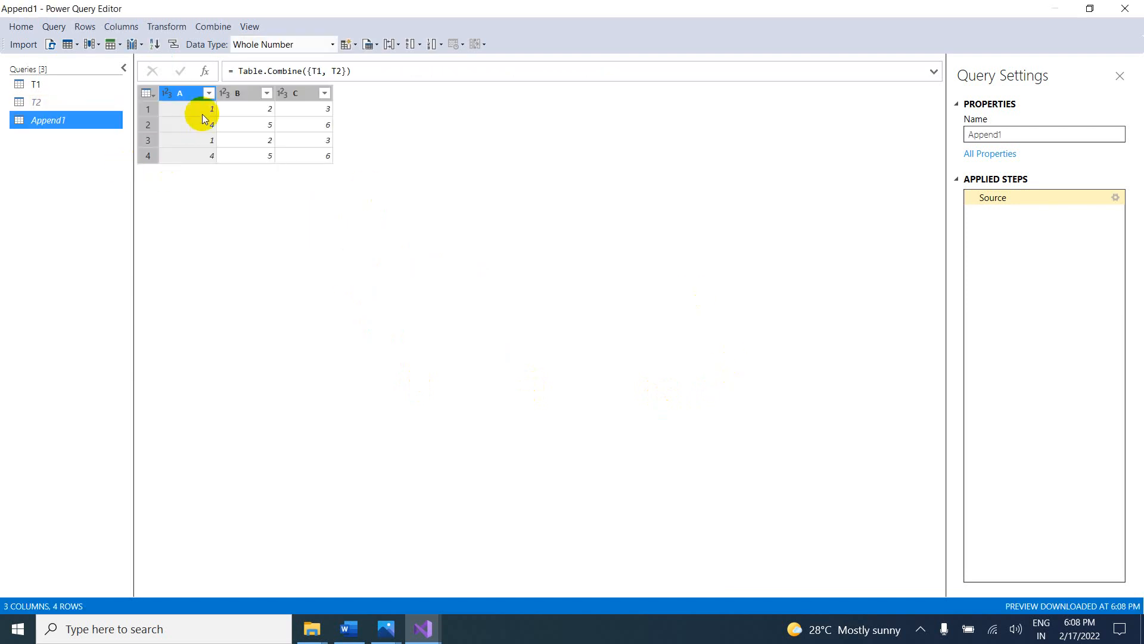
Step: Compare the rows of T1, T2 and the appended query, and look at the available merge options
{"action": "left_click", "coordinate": [70, 85]}
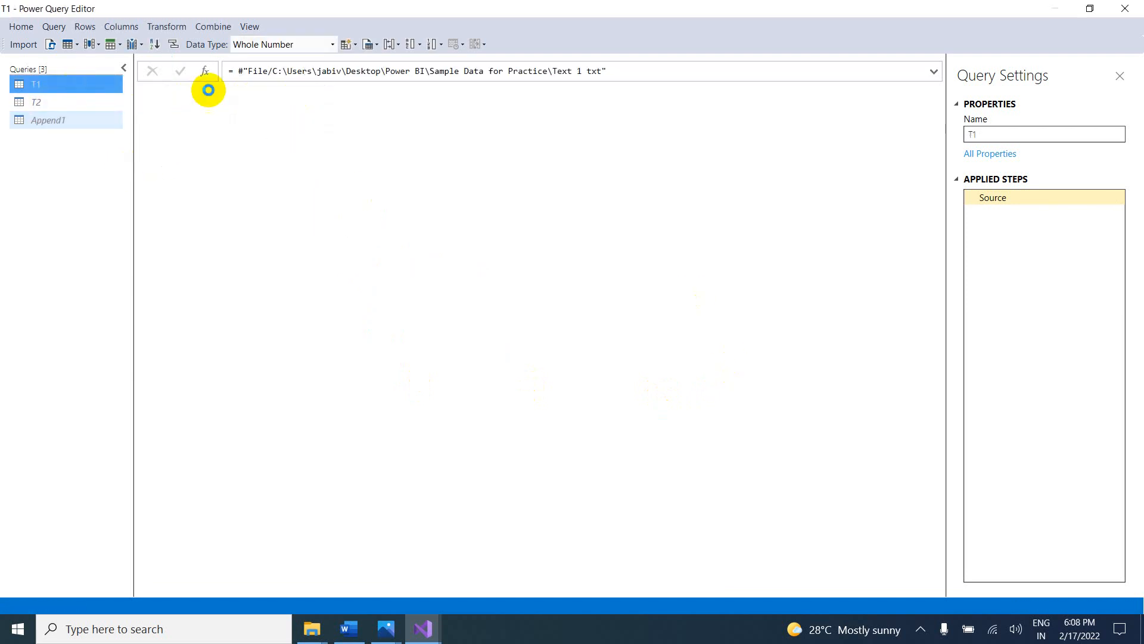
{"action": "left_click", "coordinate": [69, 103]}
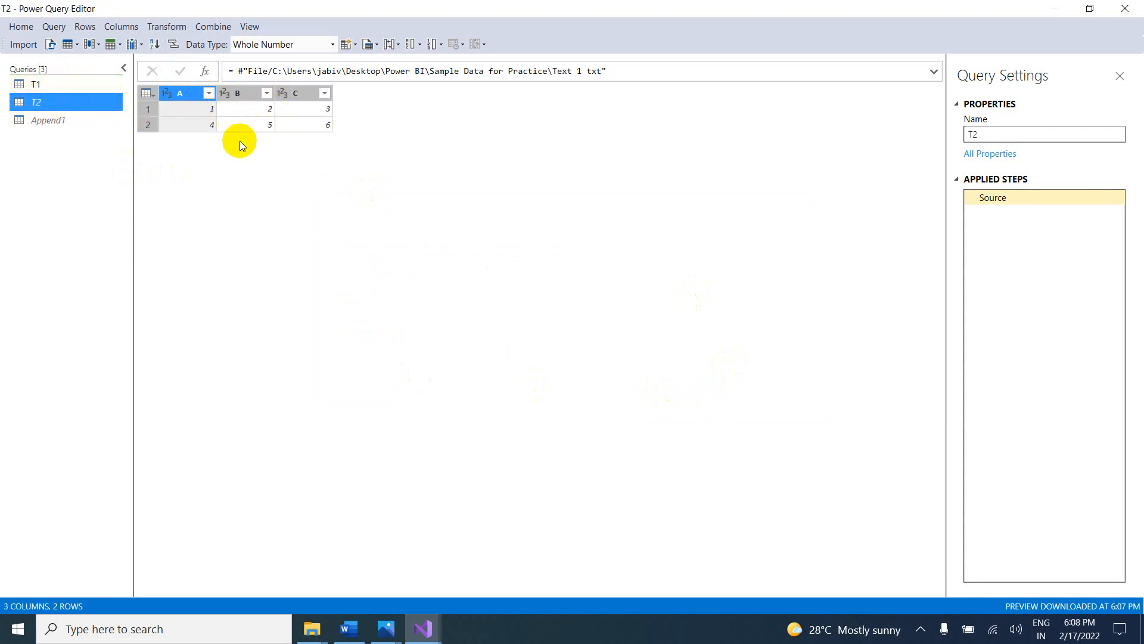
{"action": "left_click", "coordinate": [90, 121]}
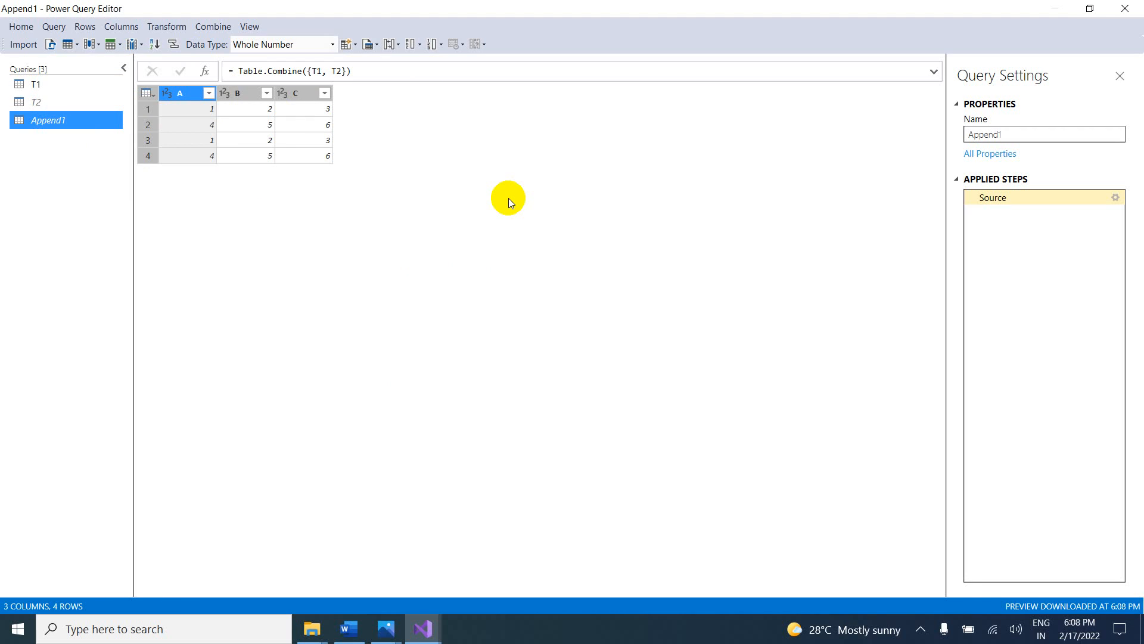
{"action": "left_click", "coordinate": [208, 24]}
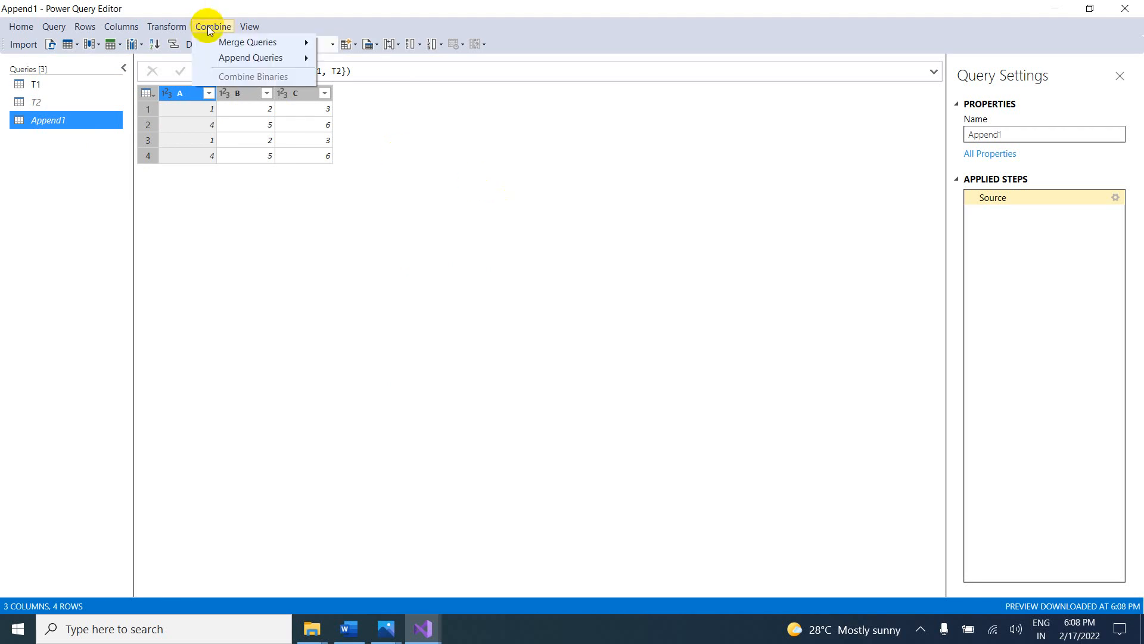
{"action": "mouse_move", "coordinate": [238, 44]}
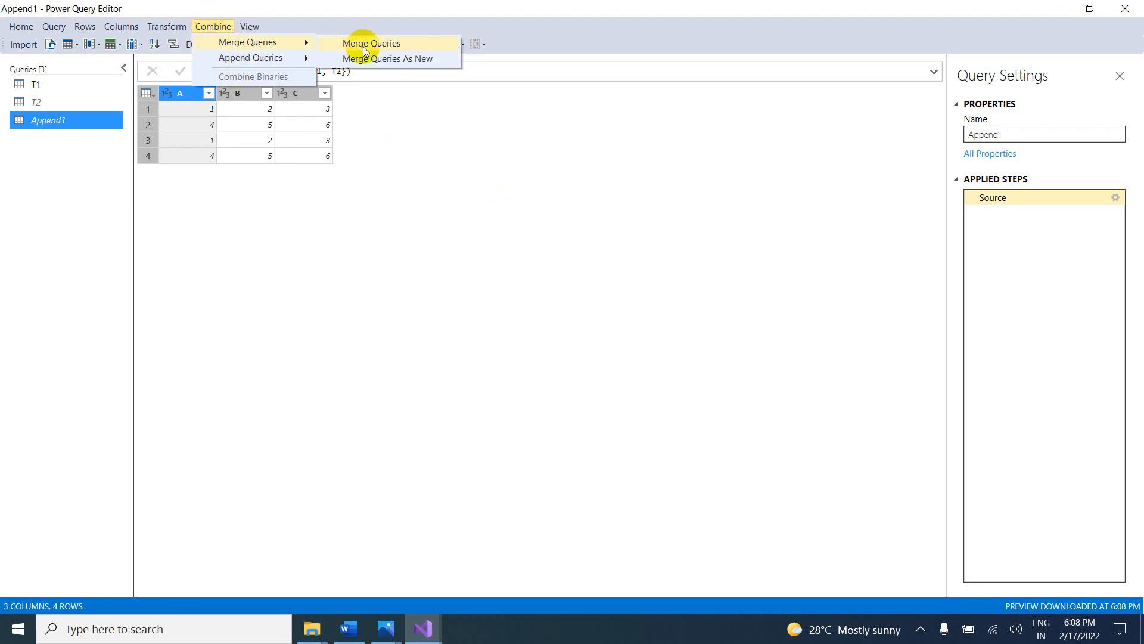
{"action": "left_click", "coordinate": [409, 196]}
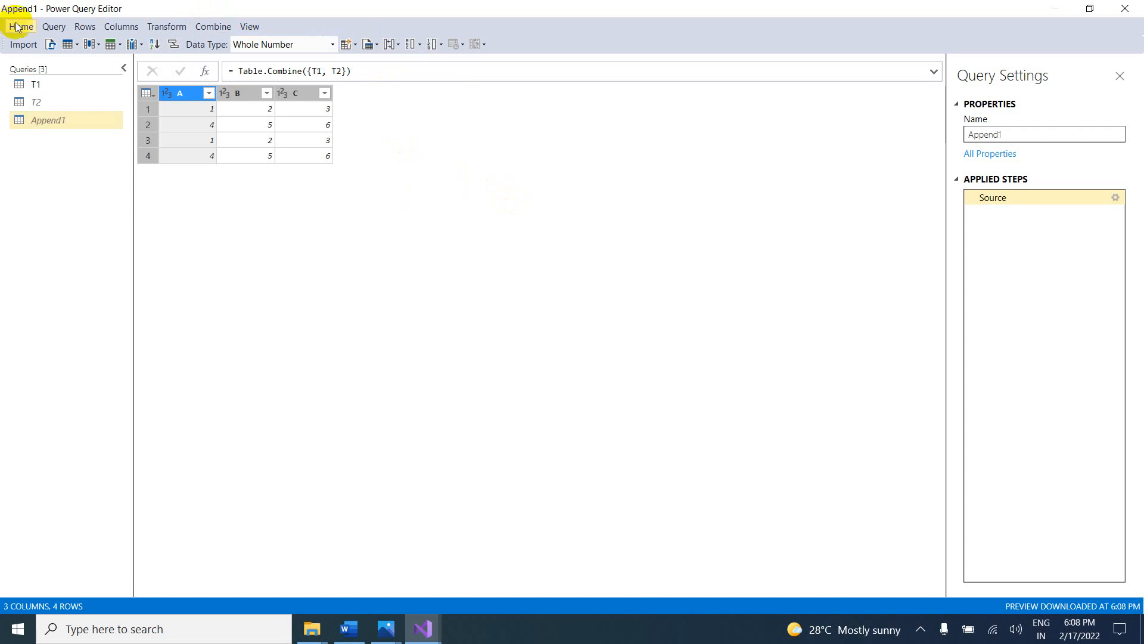
Step: Close the query editor while applying the T1, T2 and Append1 changes, and dismiss the data processing report
{"action": "left_click", "coordinate": [27, 50]}
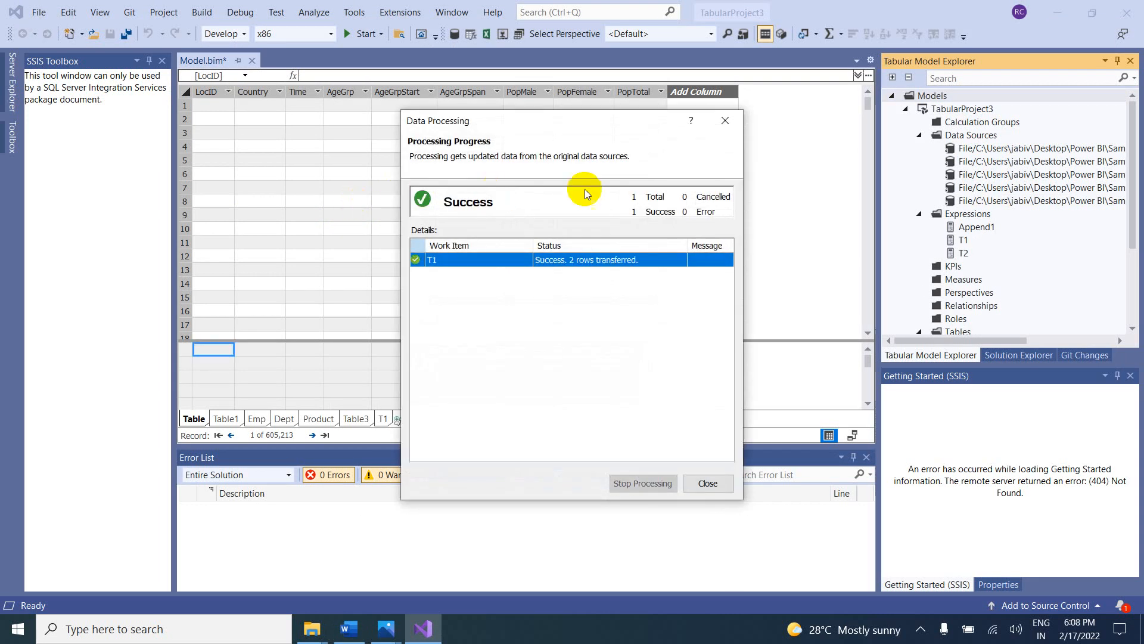
{"action": "left_click", "coordinate": [709, 483]}
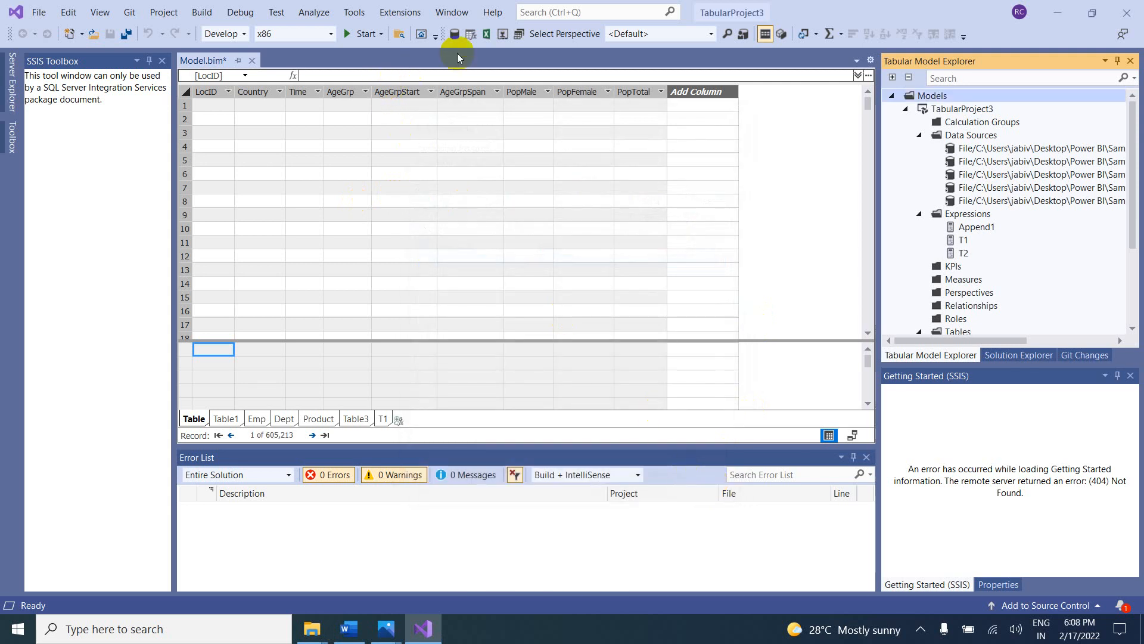
Step: Start an Excel import and choose the file Data from the Sample Data for Practice folder as its source
{"action": "left_click", "coordinate": [455, 34]}
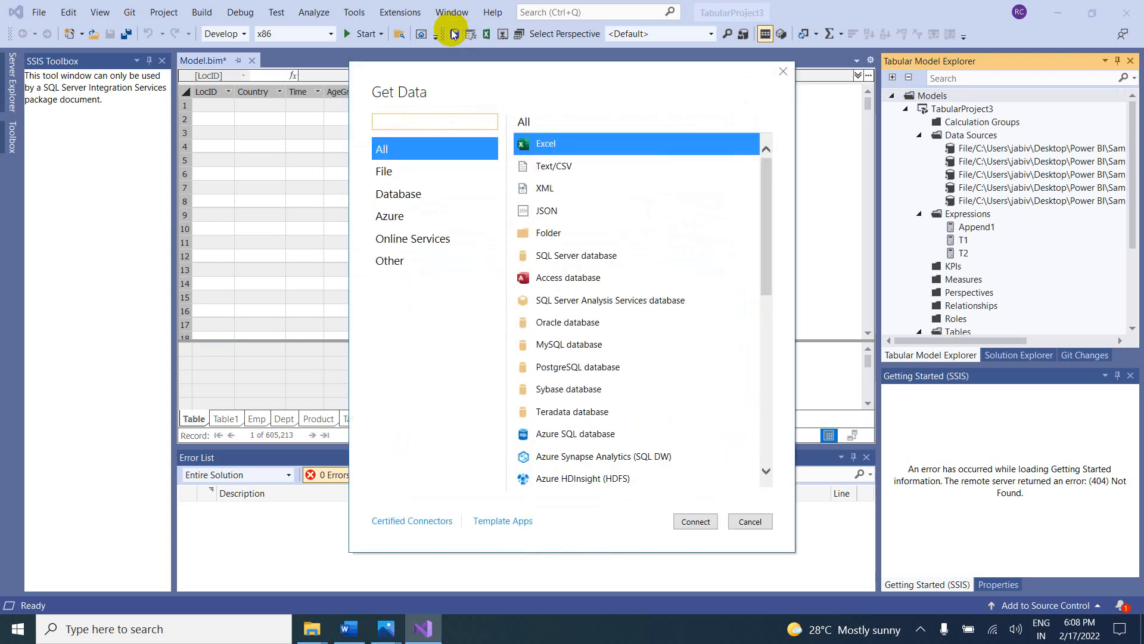
{"action": "left_click", "coordinate": [695, 520]}
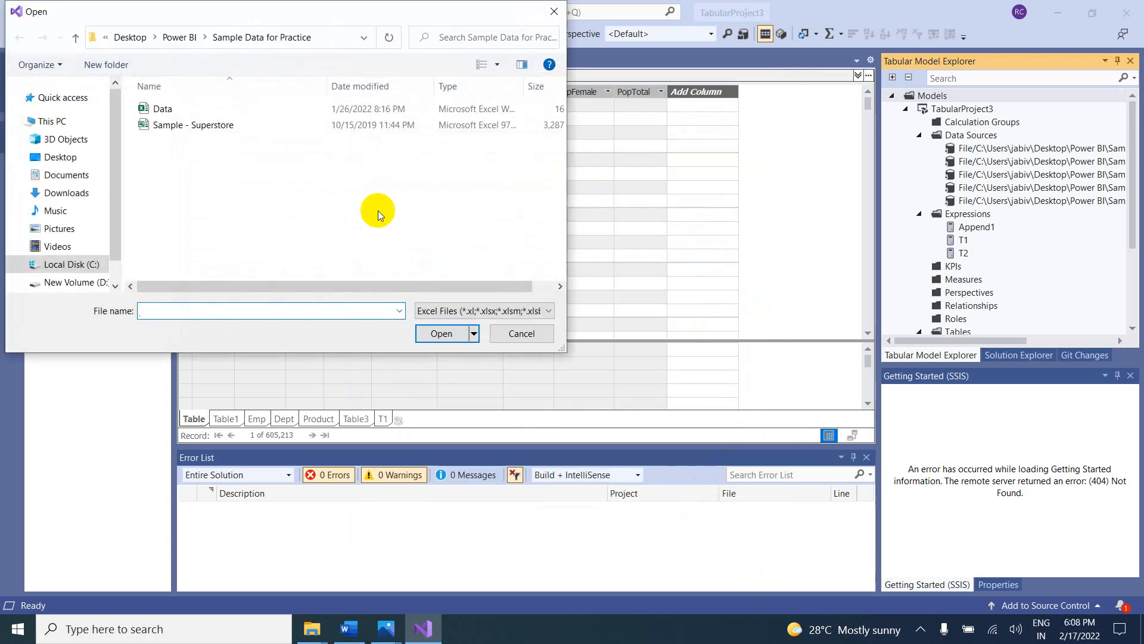
{"action": "double_click", "coordinate": [202, 110]}
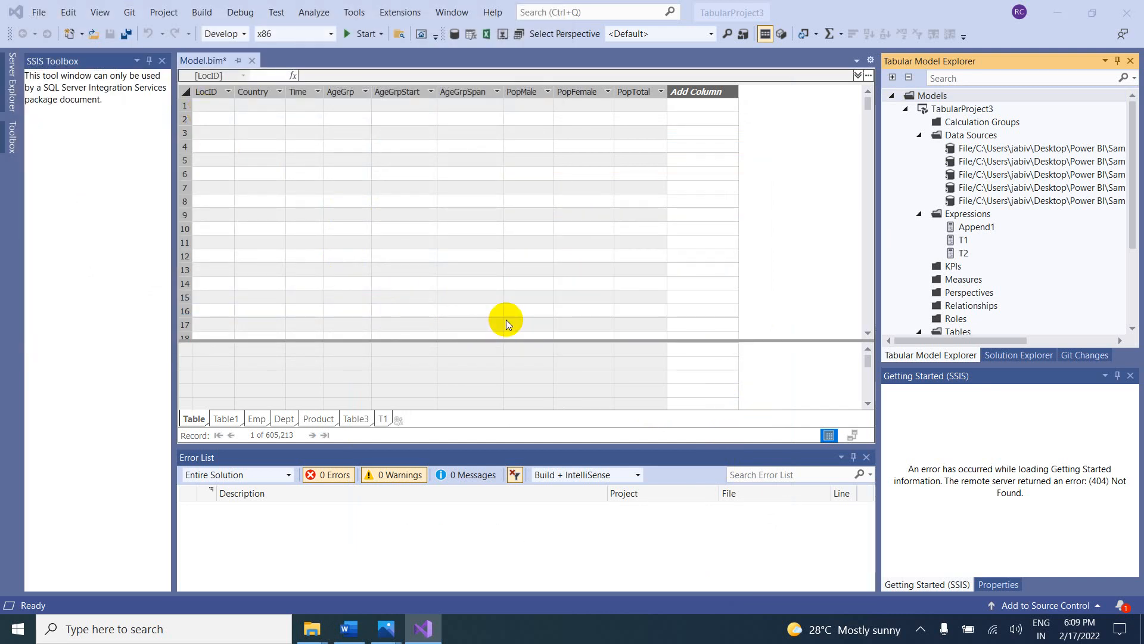
Step: Choose the impersonation mode for the file connection and bring the M1 and M2 sheets of Data.xlsx into the query editor
{"action": "left_click", "coordinate": [582, 283]}
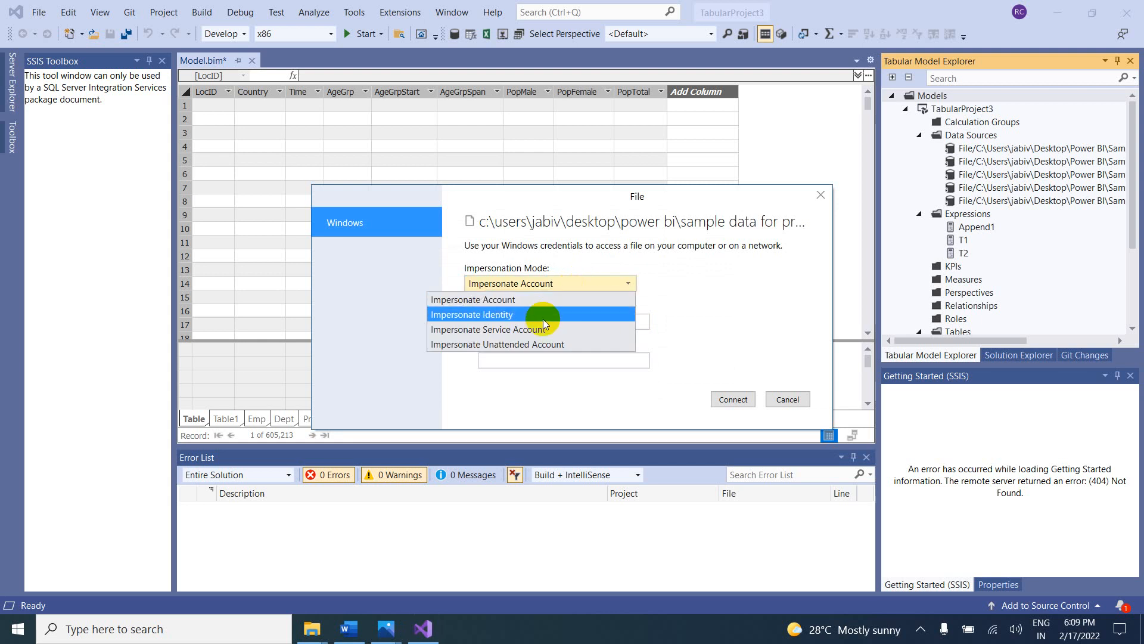
{"action": "left_click", "coordinate": [535, 325]}
{"action": "left_click", "coordinate": [733, 399]}
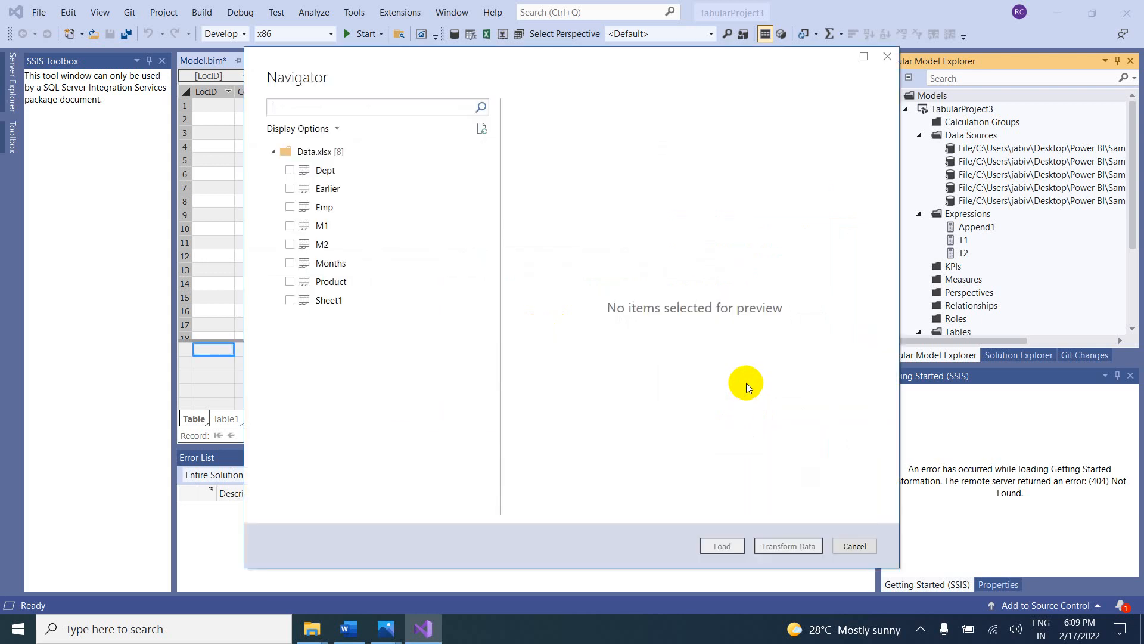
{"action": "left_click", "coordinate": [291, 227]}
{"action": "left_click", "coordinate": [289, 245]}
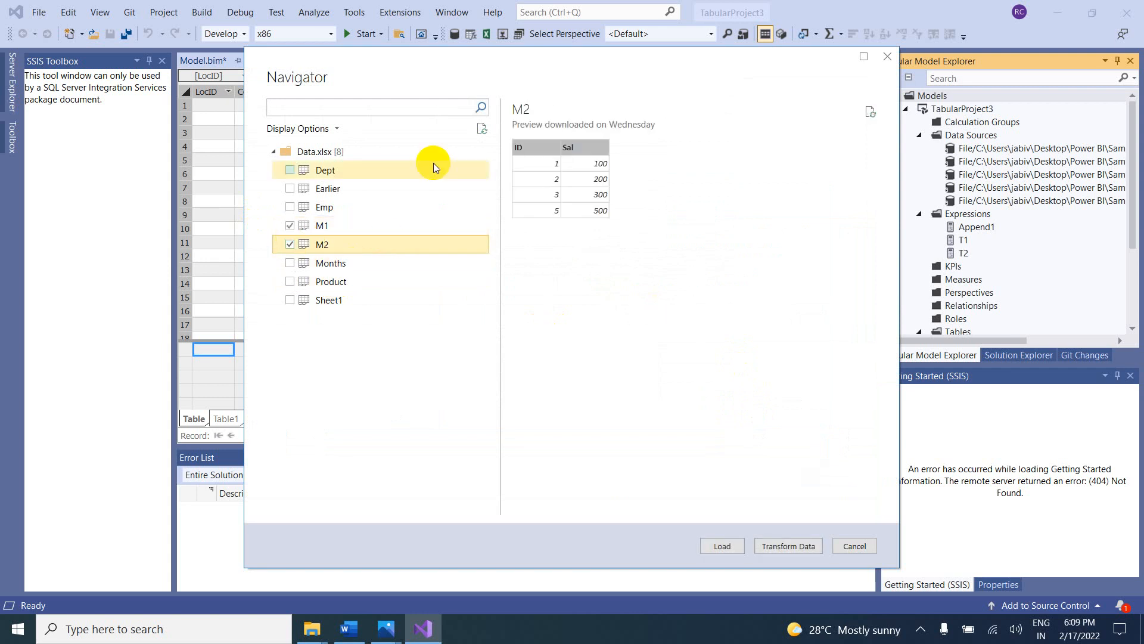
{"action": "left_click", "coordinate": [772, 546]}
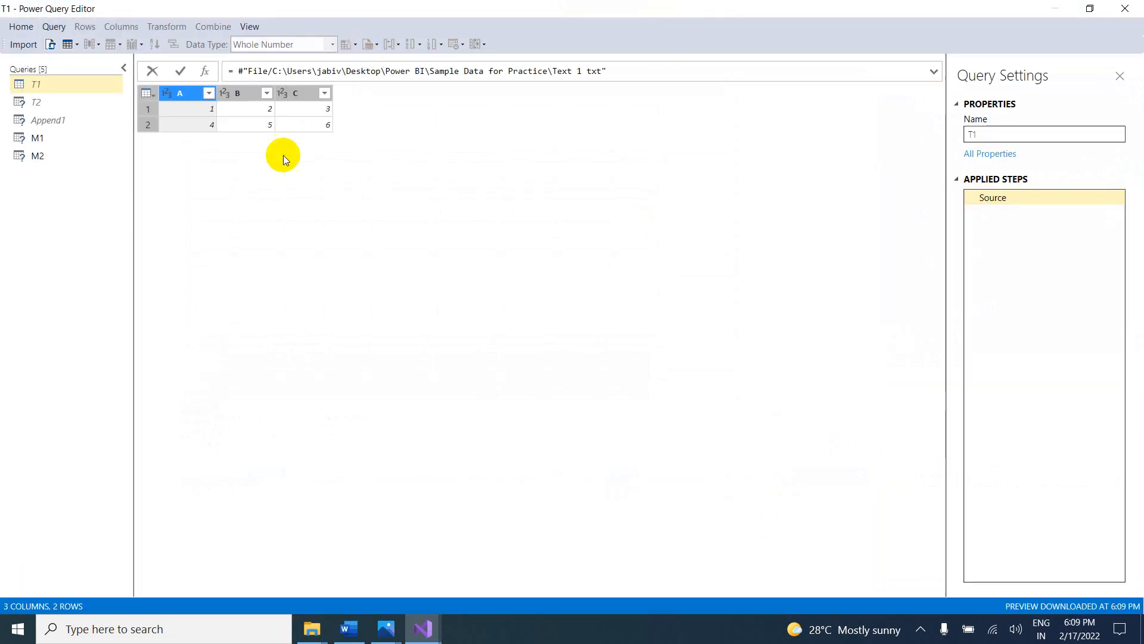
Step: Examine the columns and rows of the M1 and M2 queries, dismissing the outdated-preview notices
{"action": "left_click", "coordinate": [39, 142]}
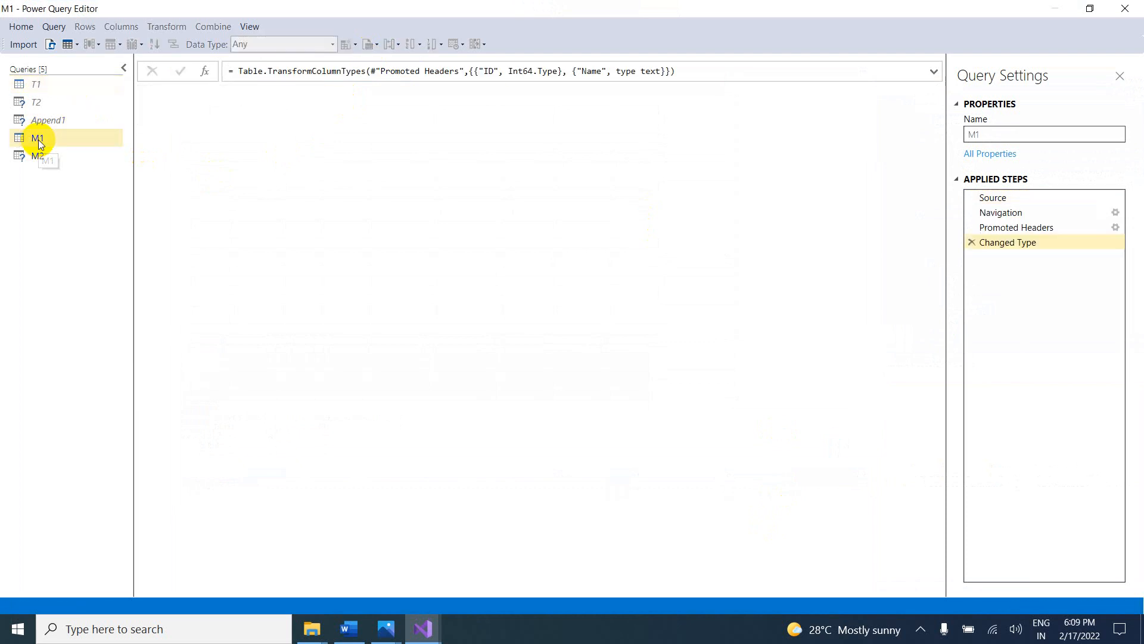
{"action": "left_click", "coordinate": [935, 63]}
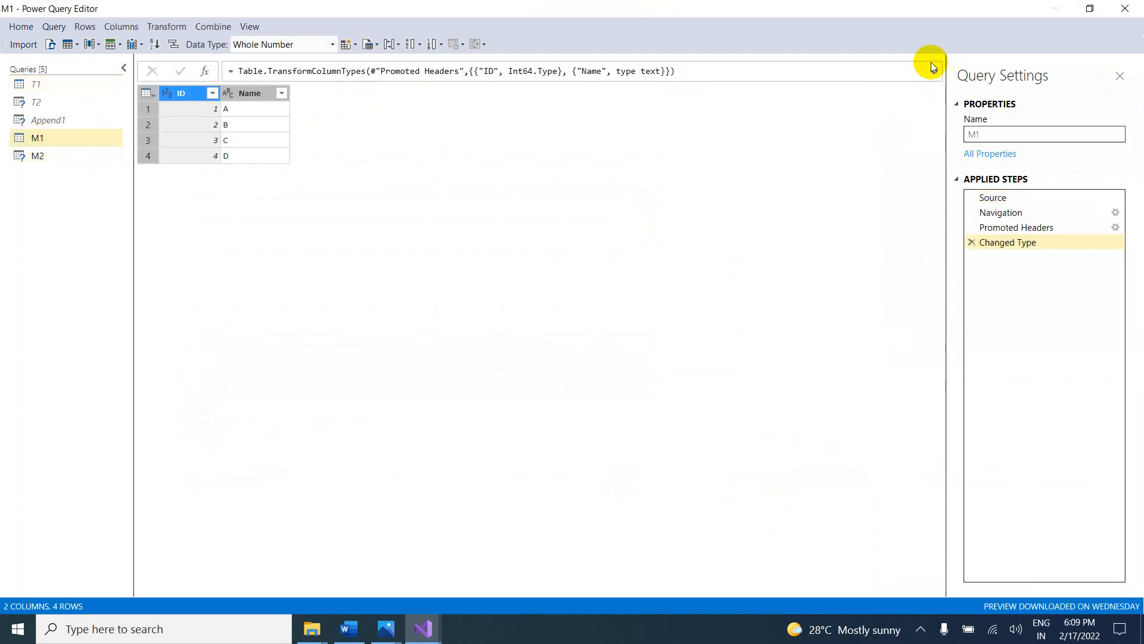
{"action": "left_click", "coordinate": [51, 155]}
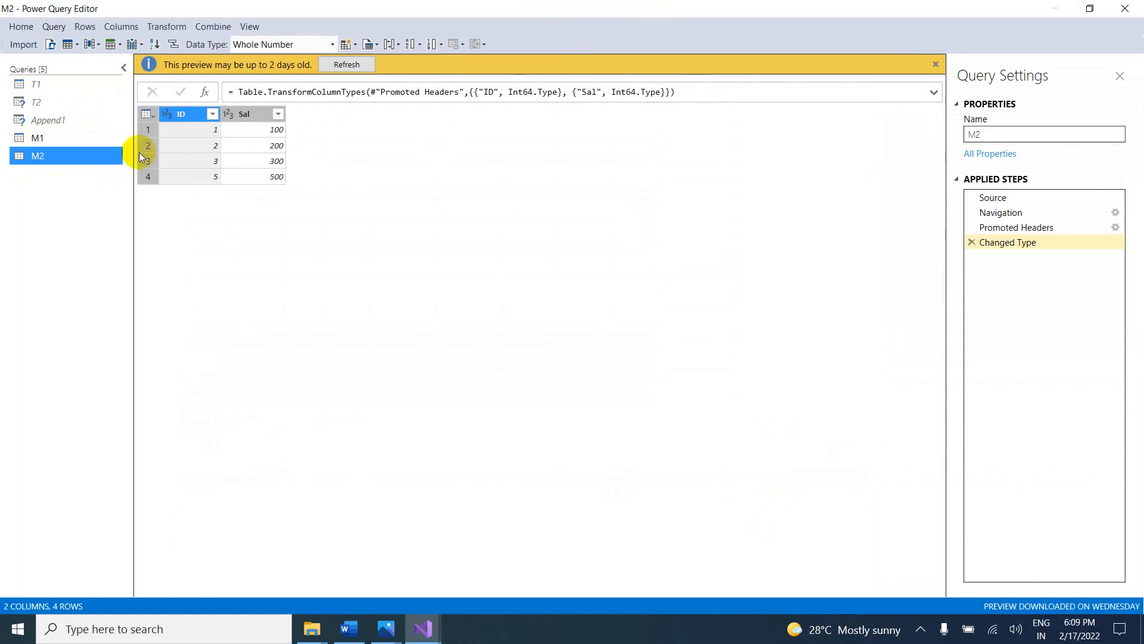
{"action": "left_click", "coordinate": [934, 64]}
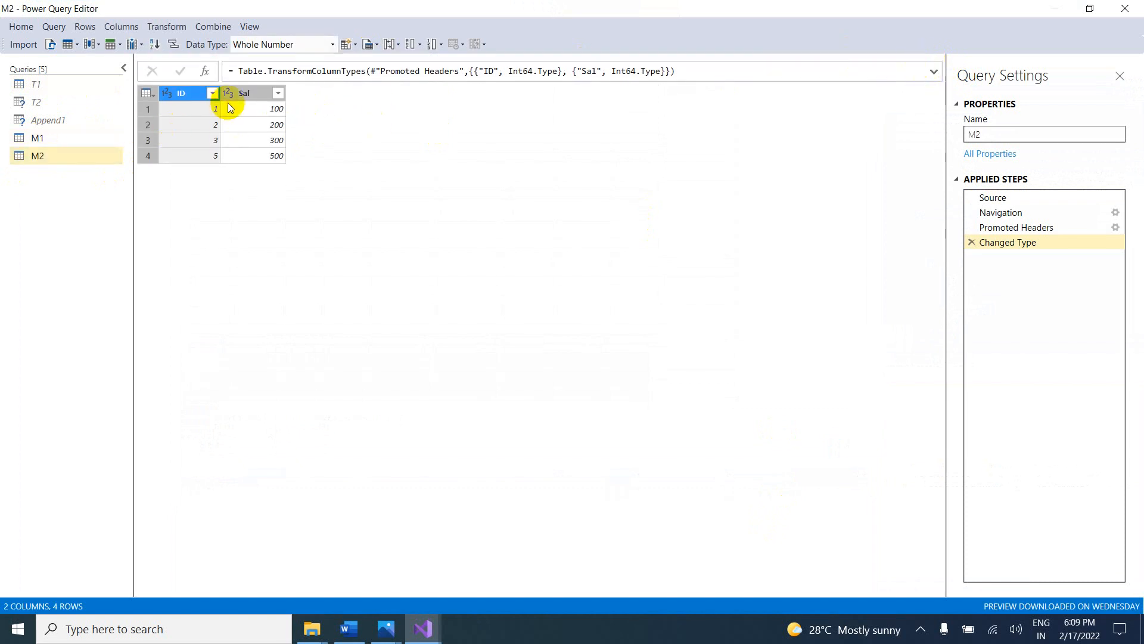
Step: Start merging the M1 query as a new query with M2 as the second table
{"action": "left_click", "coordinate": [55, 139]}
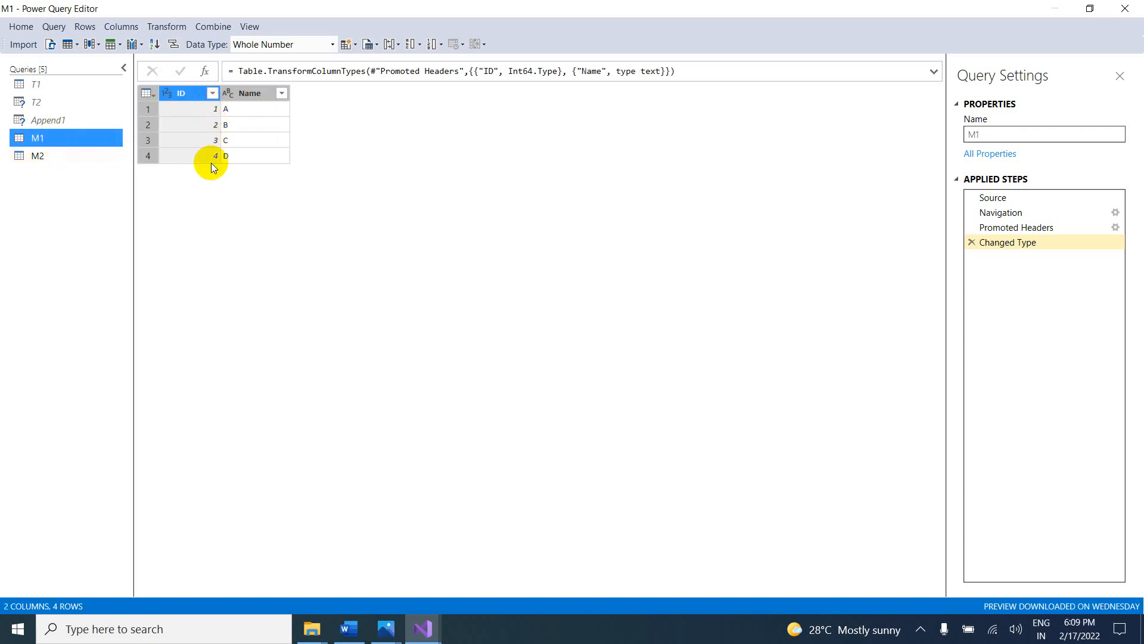
{"action": "left_click", "coordinate": [211, 27]}
{"action": "left_click", "coordinate": [212, 28]}
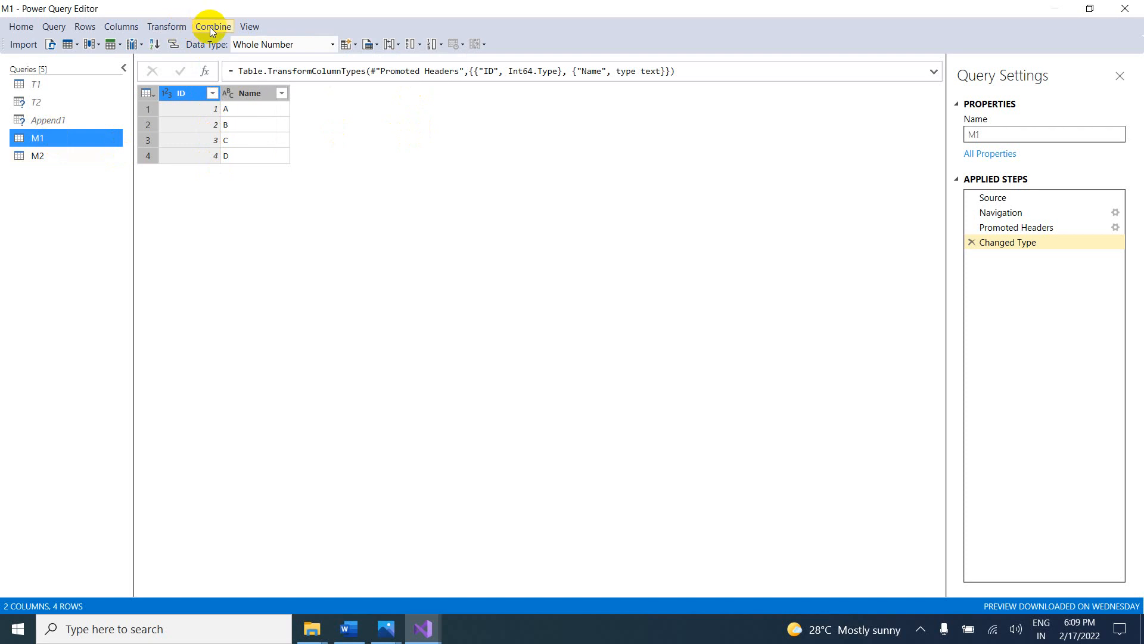
{"action": "left_click", "coordinate": [210, 27]}
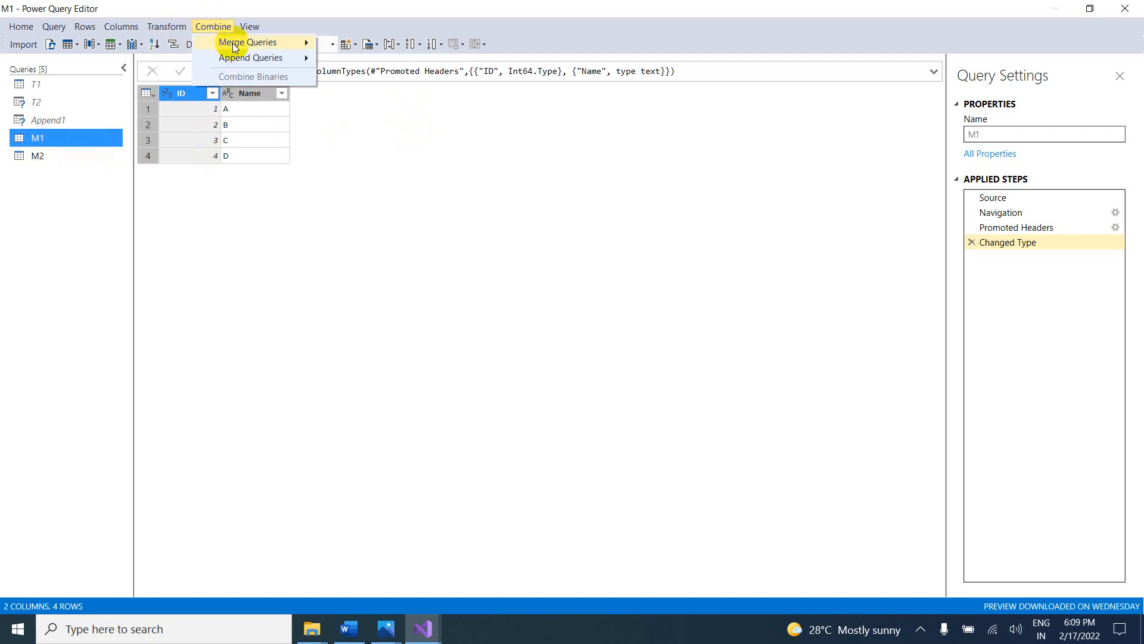
{"action": "mouse_move", "coordinate": [235, 44]}
{"action": "left_click", "coordinate": [366, 59]}
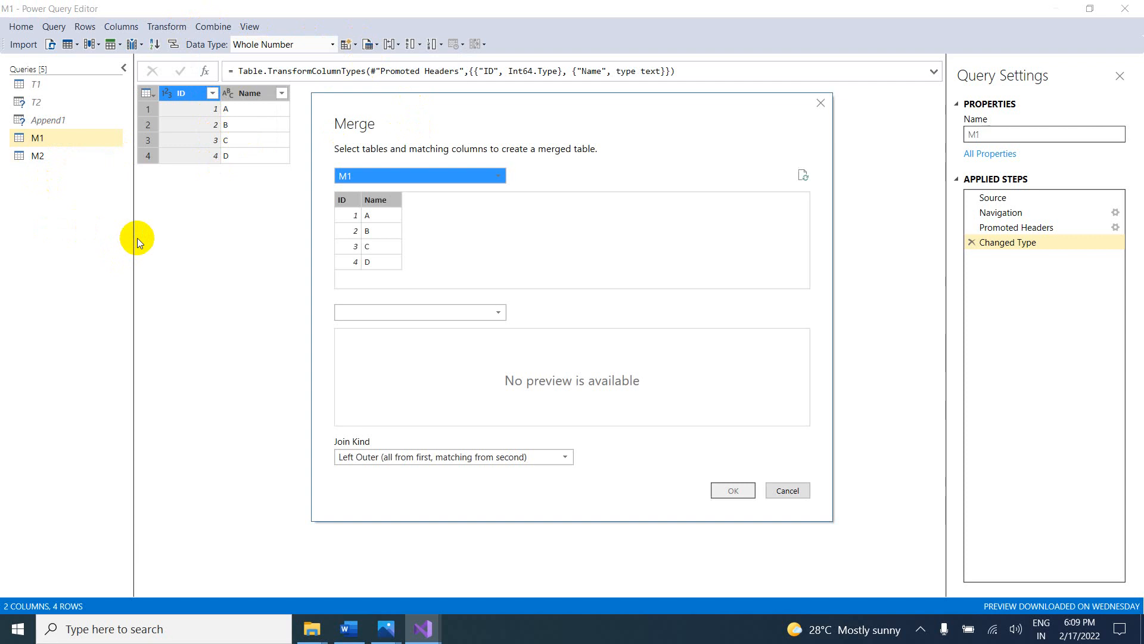
{"action": "left_click", "coordinate": [406, 312]}
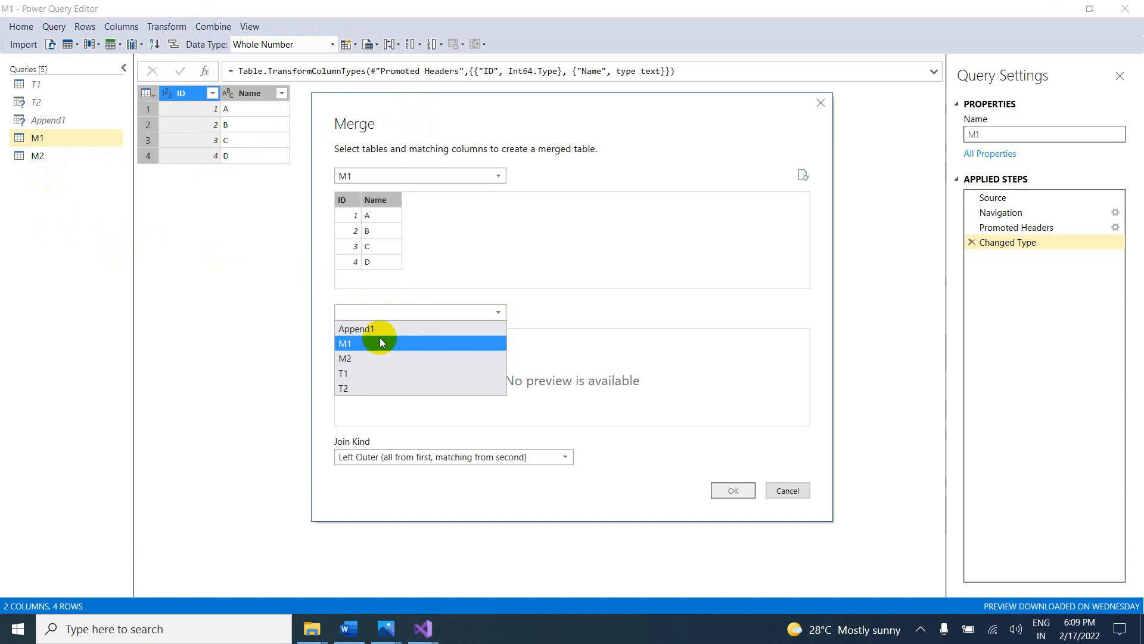
{"action": "left_click", "coordinate": [369, 358]}
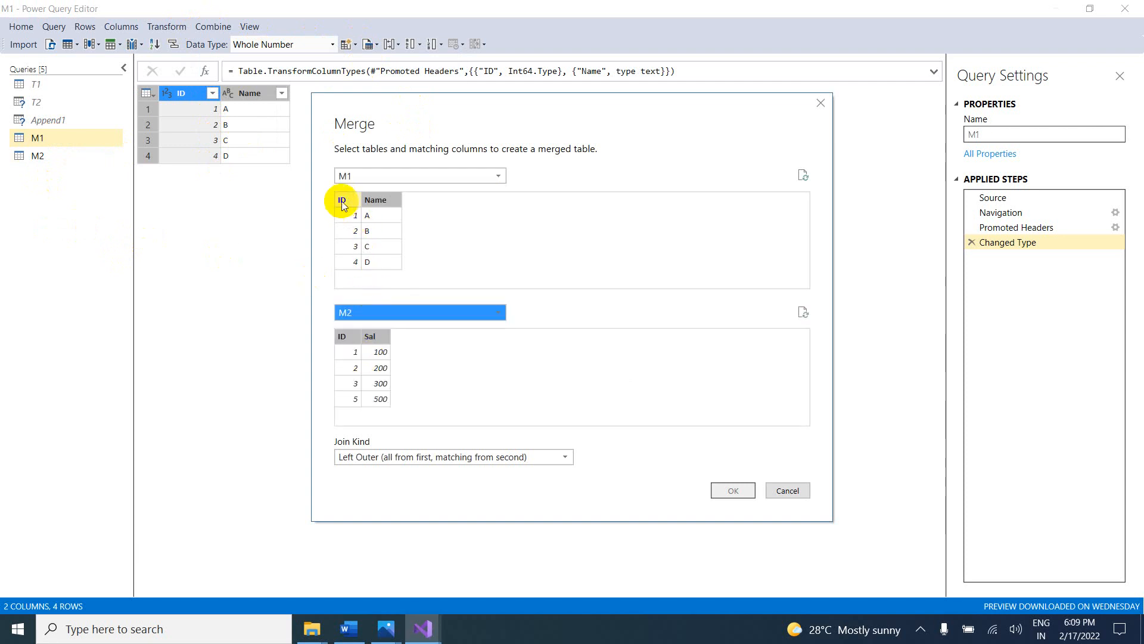
Step: Match M1 and M2 on ID with an Inner join, and expand the merged M2 column into ID and Sal
{"action": "left_click", "coordinate": [342, 201]}
{"action": "left_click", "coordinate": [343, 336]}
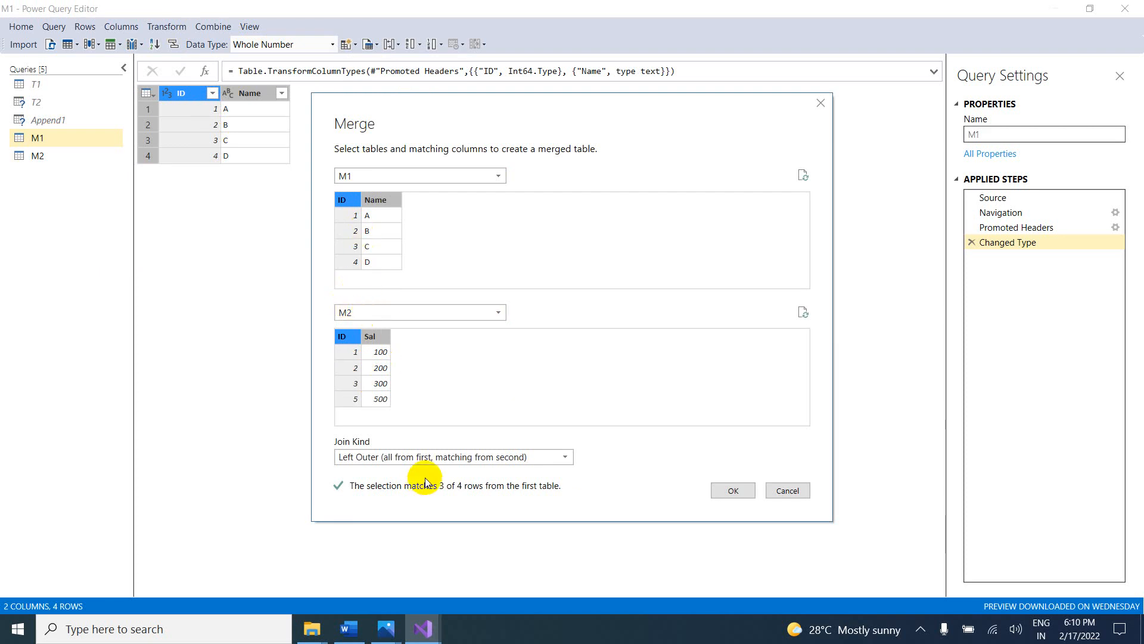
{"action": "left_click", "coordinate": [437, 457]}
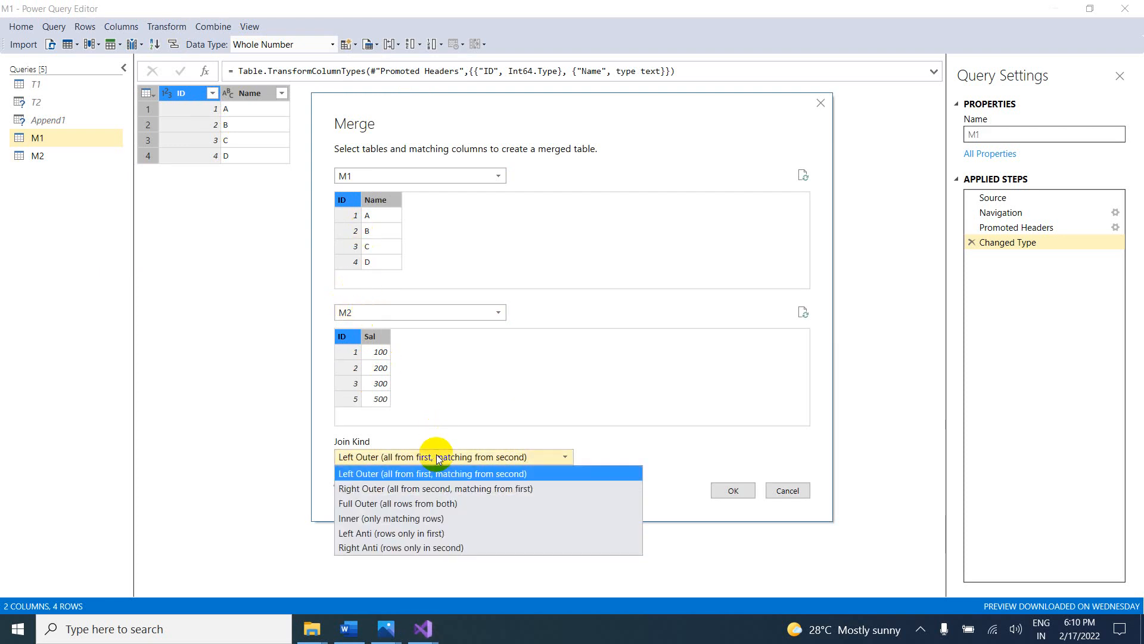
{"action": "left_click", "coordinate": [415, 518]}
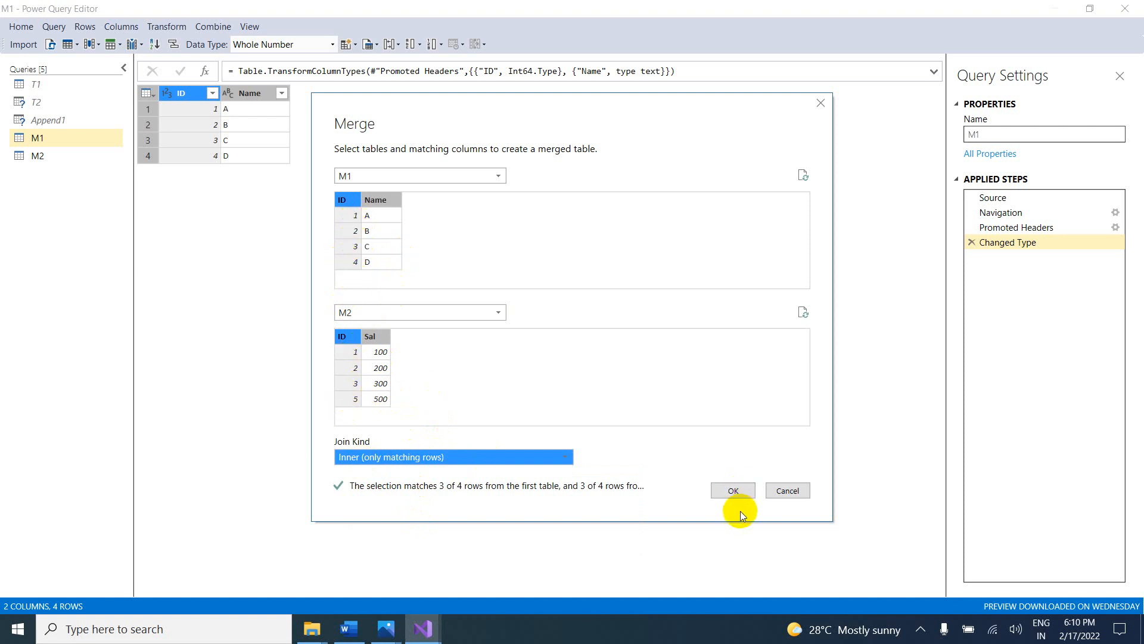
{"action": "left_click", "coordinate": [733, 492]}
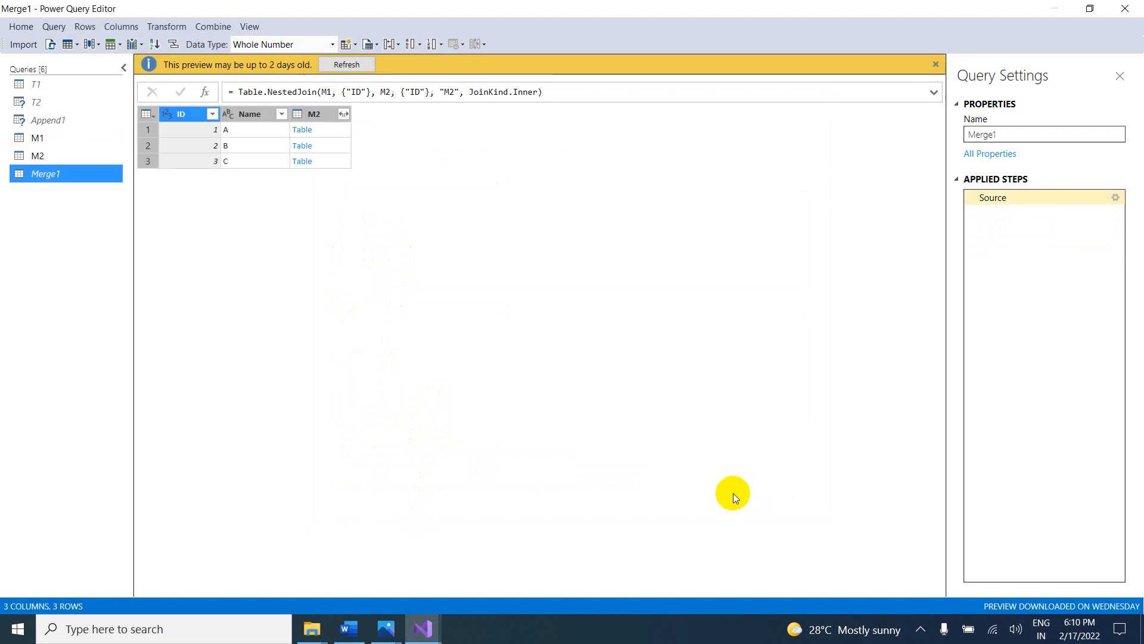
{"action": "left_click", "coordinate": [344, 114]}
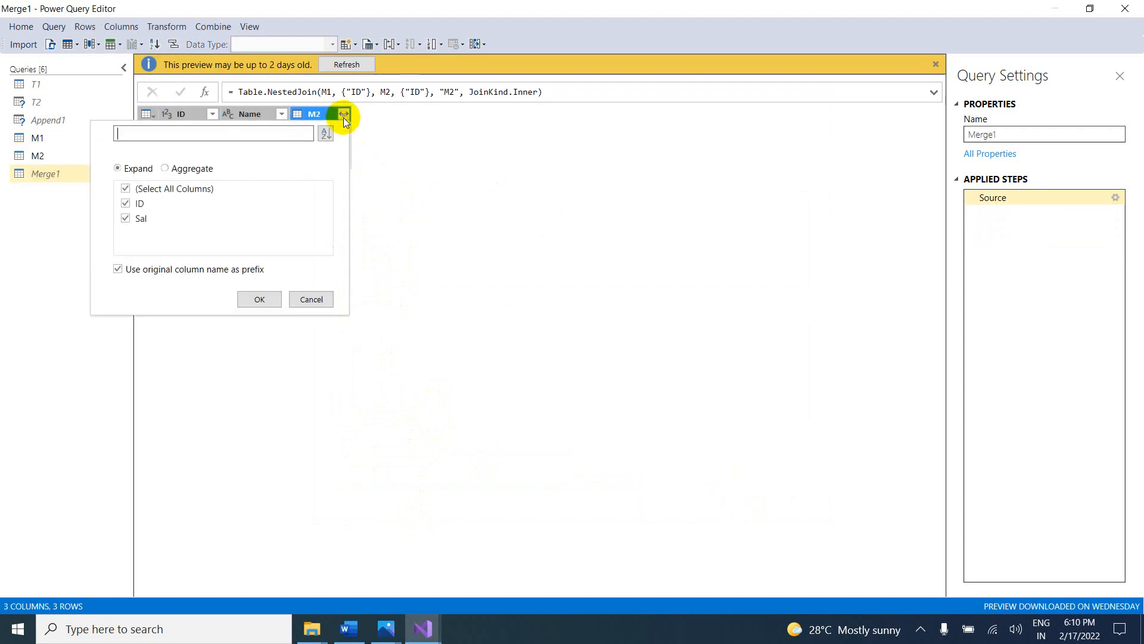
{"action": "left_click", "coordinate": [258, 299]}
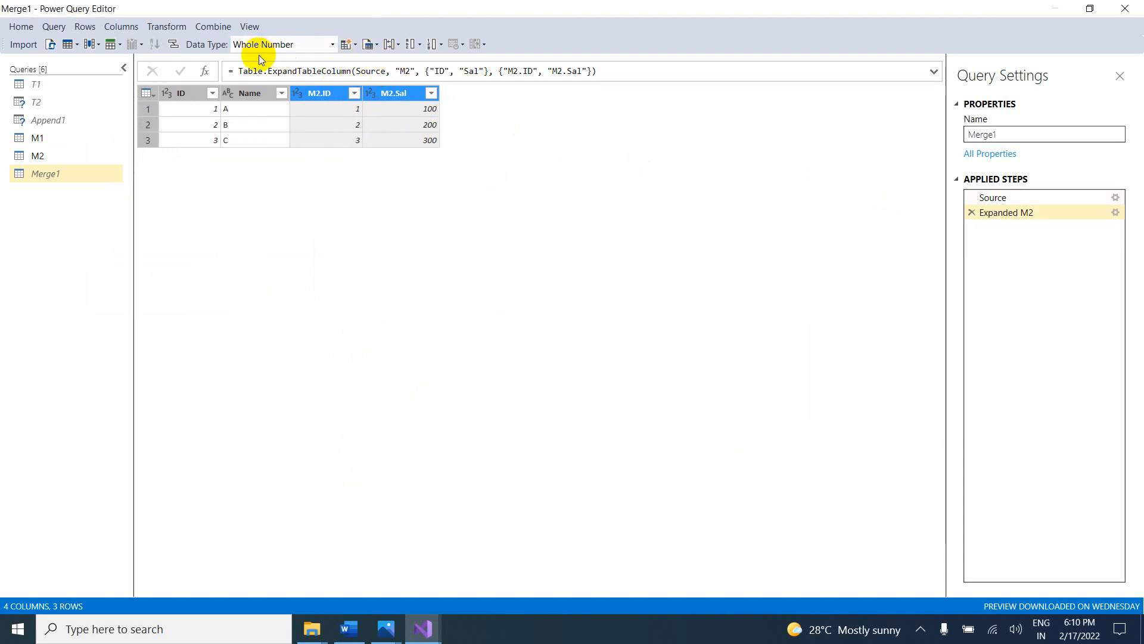
Step: Start another merge as a new query, with M1 as the first table and M2 as the second
{"action": "left_click", "coordinate": [199, 27]}
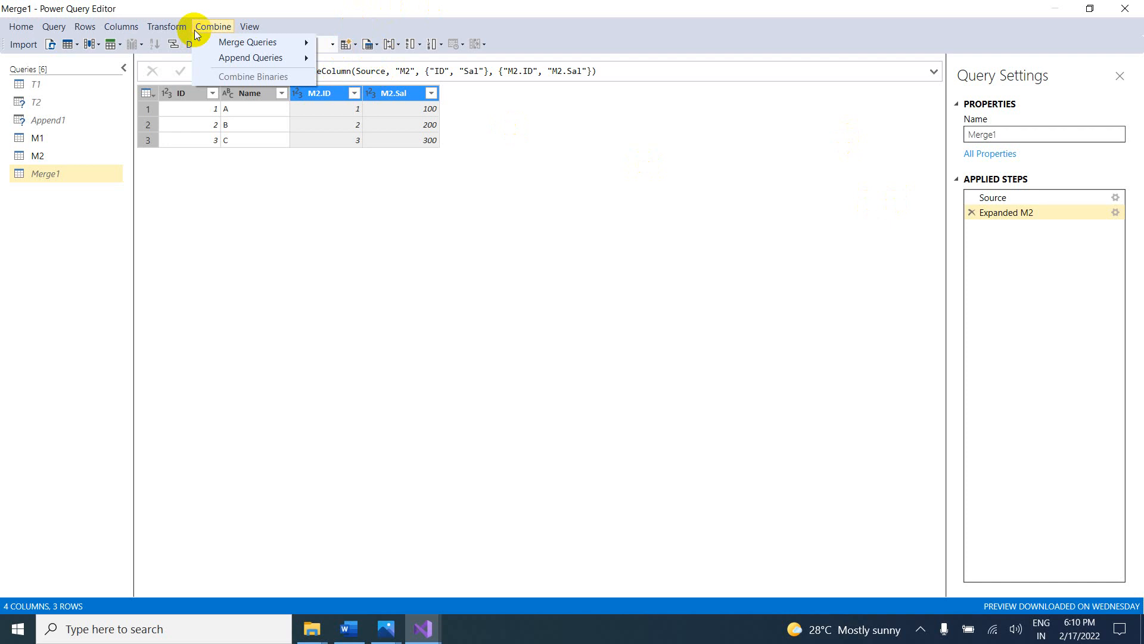
{"action": "mouse_move", "coordinate": [280, 42]}
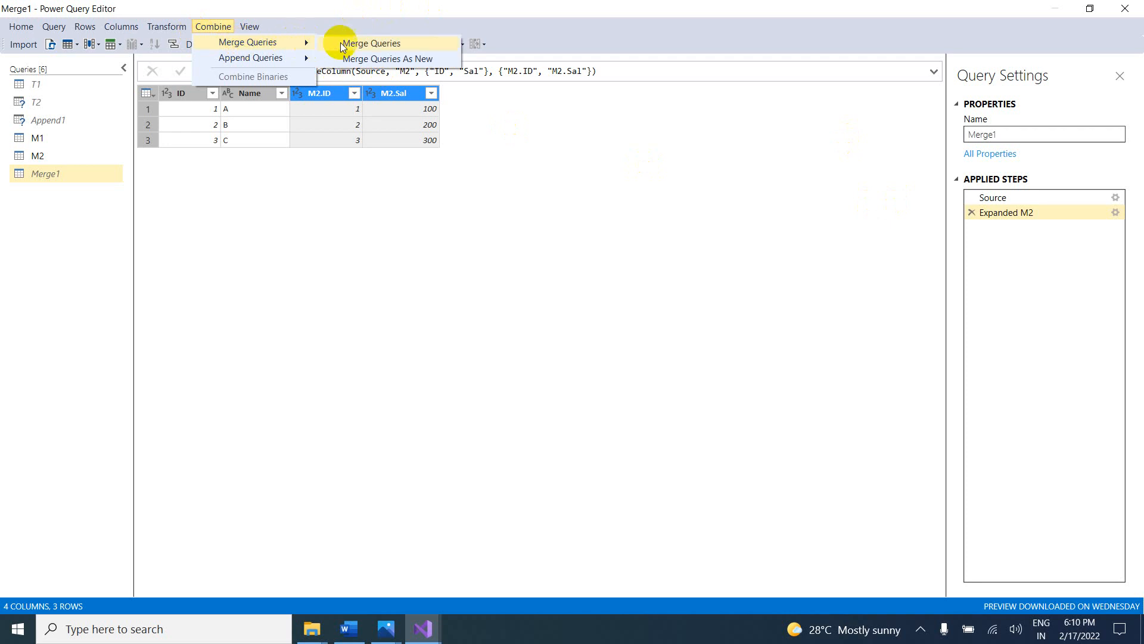
{"action": "left_click", "coordinate": [379, 49]}
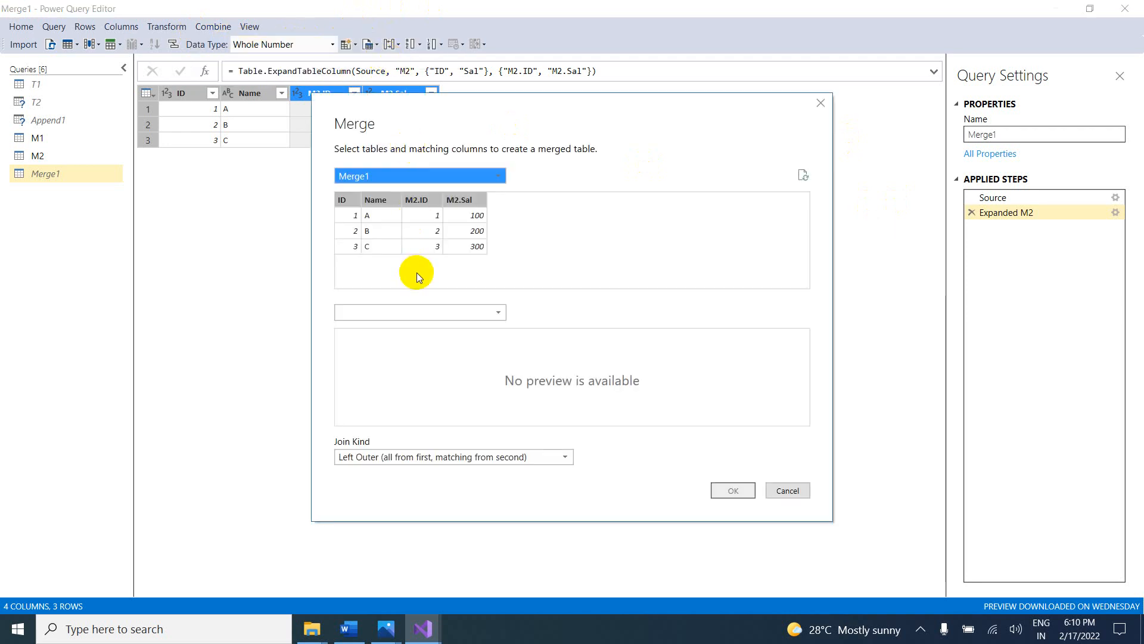
{"action": "left_click", "coordinate": [416, 182]}
{"action": "left_click", "coordinate": [371, 206]}
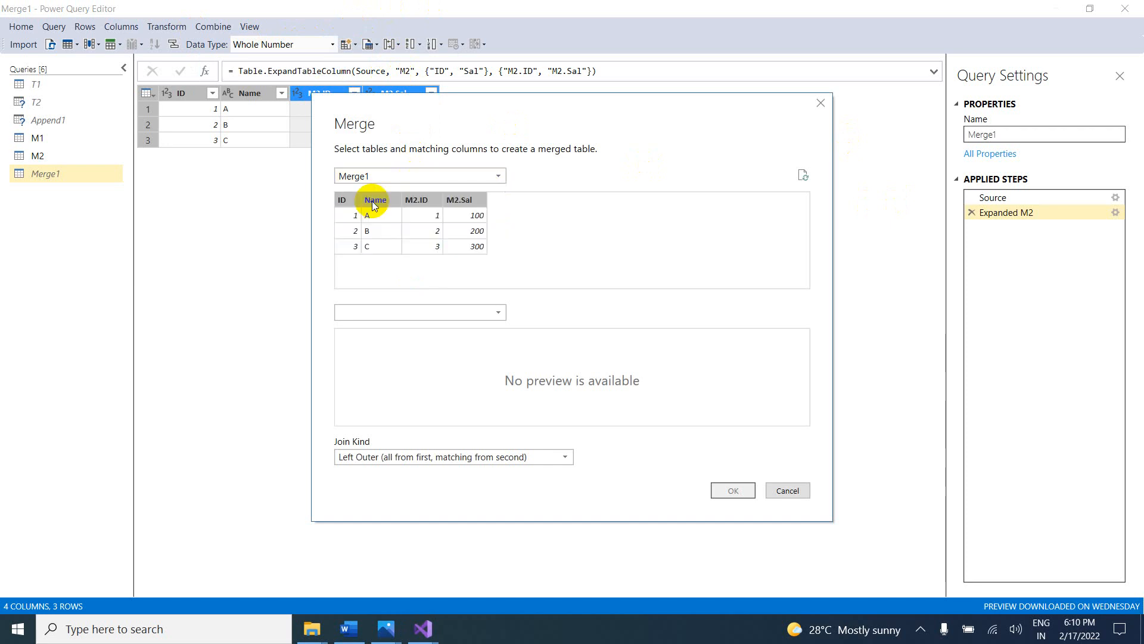
{"action": "left_click", "coordinate": [361, 311]}
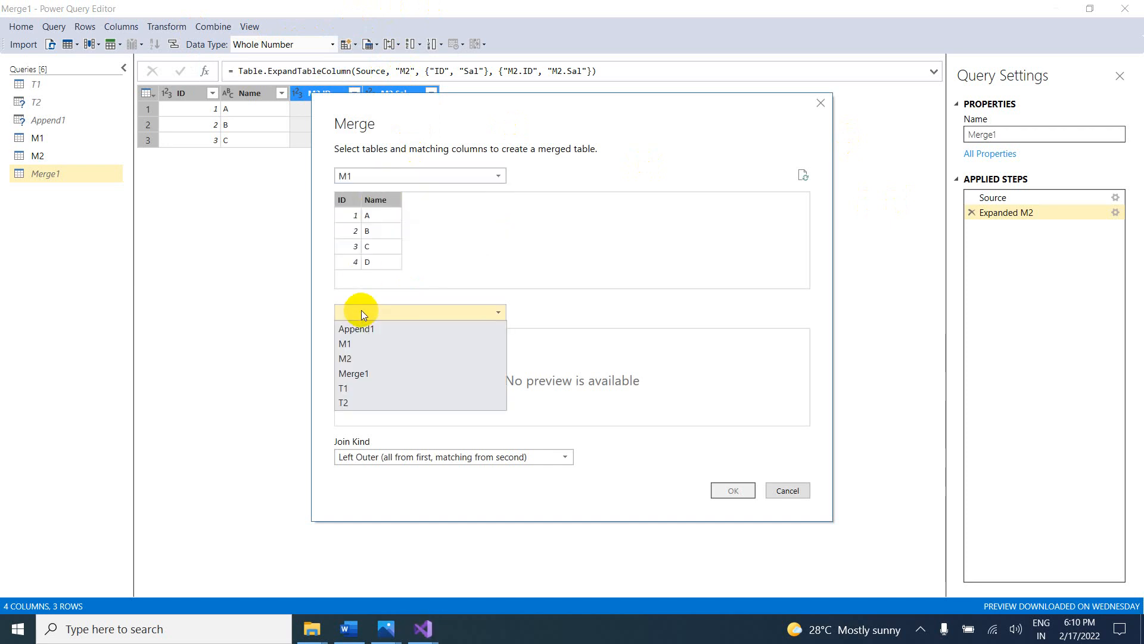
{"action": "left_click", "coordinate": [364, 355]}
Step: Match both tables on ID with a Left Outer join, and expand the M2 column into ID and Sal
{"action": "left_click", "coordinate": [348, 202]}
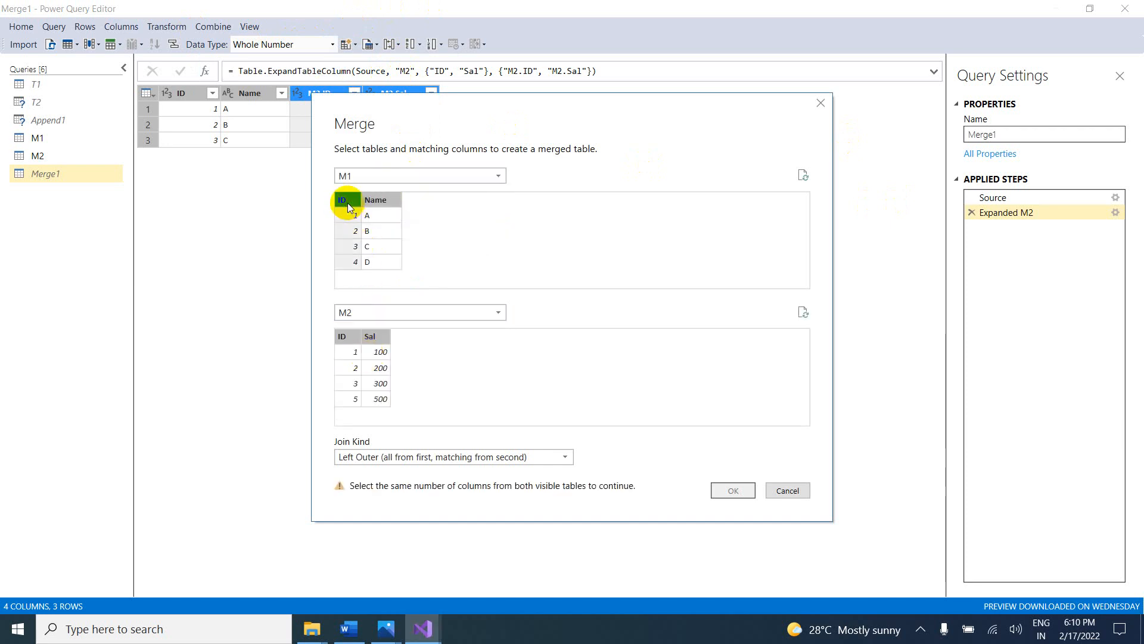
{"action": "left_click", "coordinate": [345, 337]}
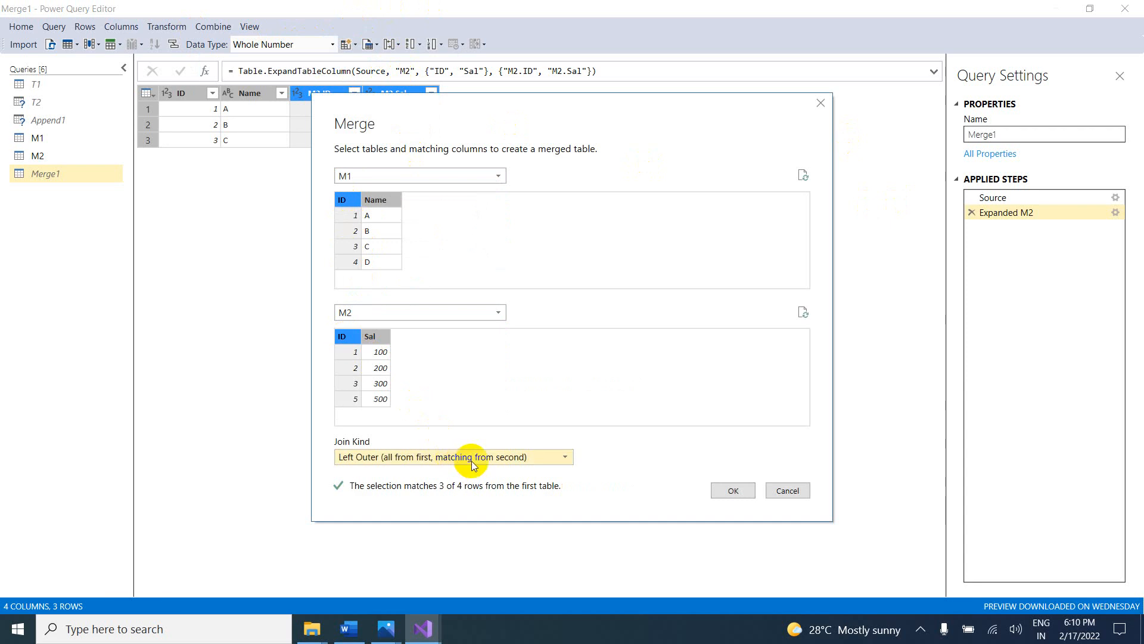
{"action": "left_click", "coordinate": [732, 490]}
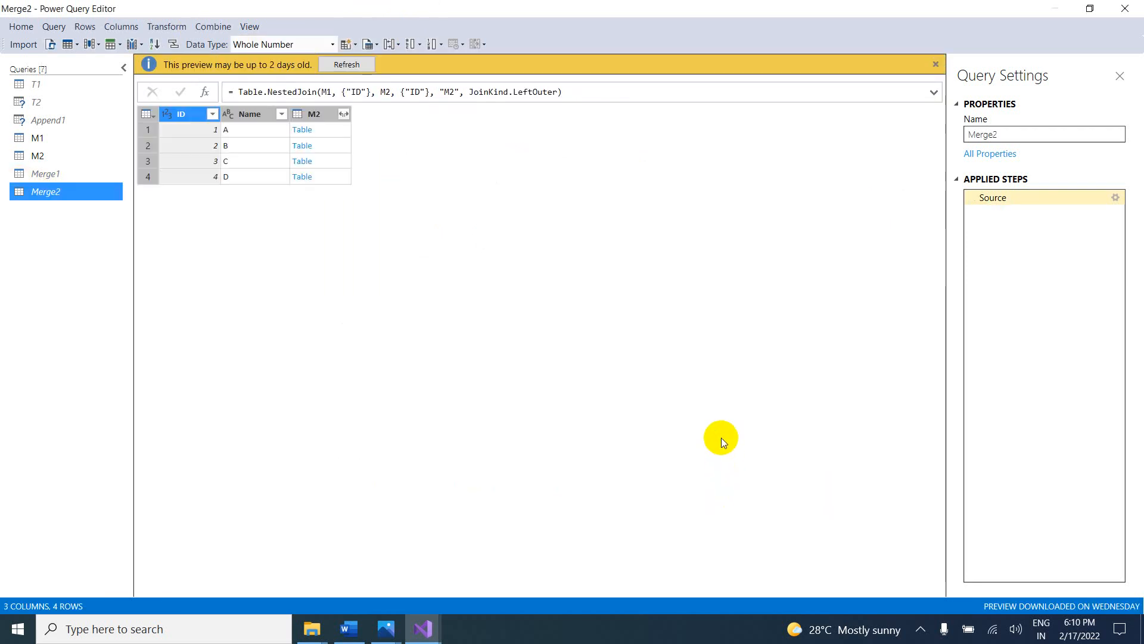
{"action": "left_click", "coordinate": [343, 114]}
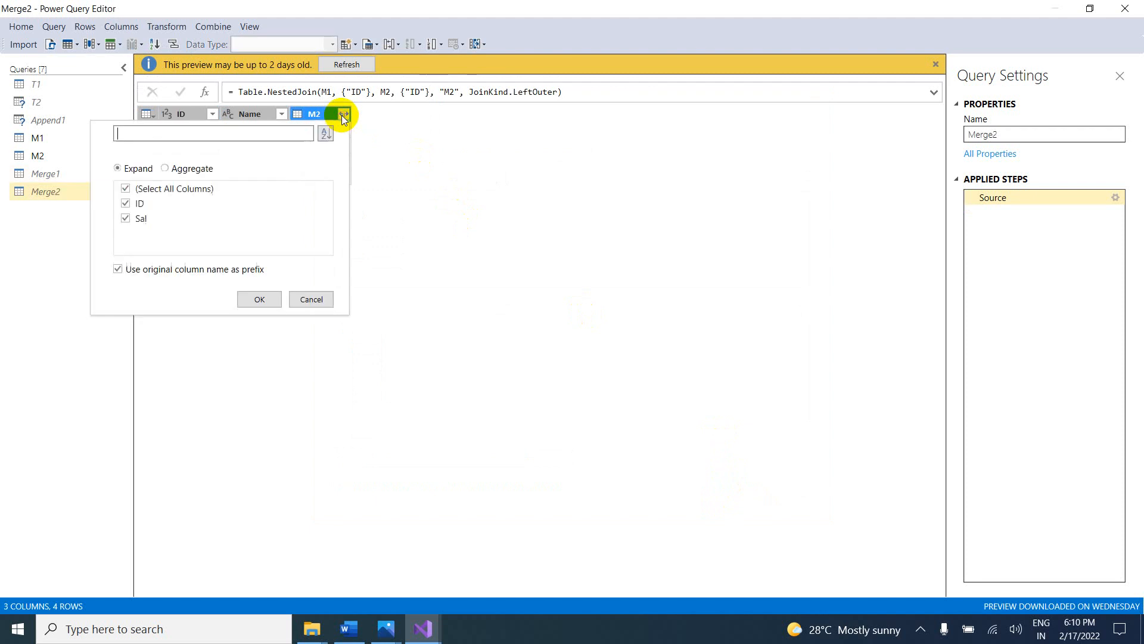
{"action": "left_click", "coordinate": [256, 303]}
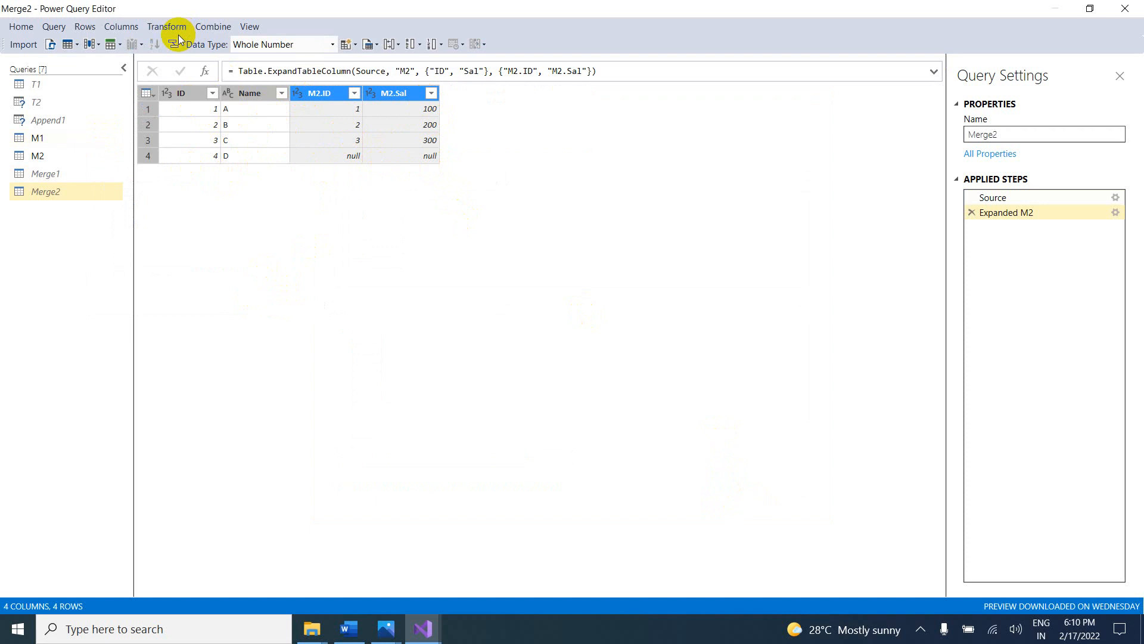
Step: Set up a third merge as a new query that combines M1 as the first table with M2 as the second
{"action": "left_click", "coordinate": [219, 29]}
{"action": "mouse_move", "coordinate": [280, 43]}
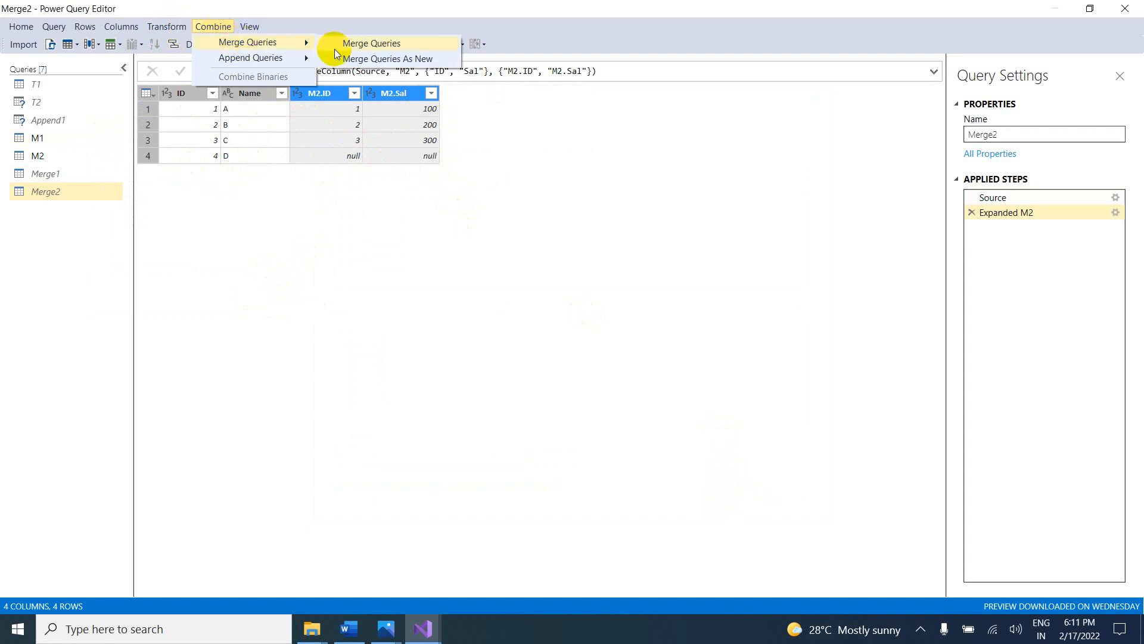
{"action": "left_click", "coordinate": [367, 57]}
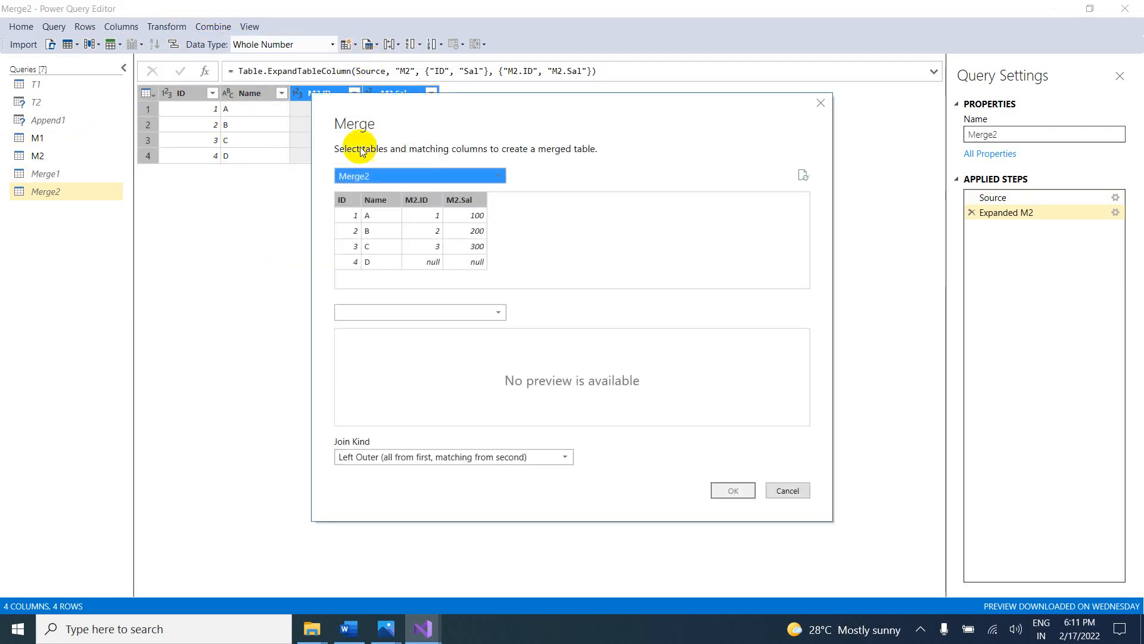
{"action": "left_click", "coordinate": [395, 177]}
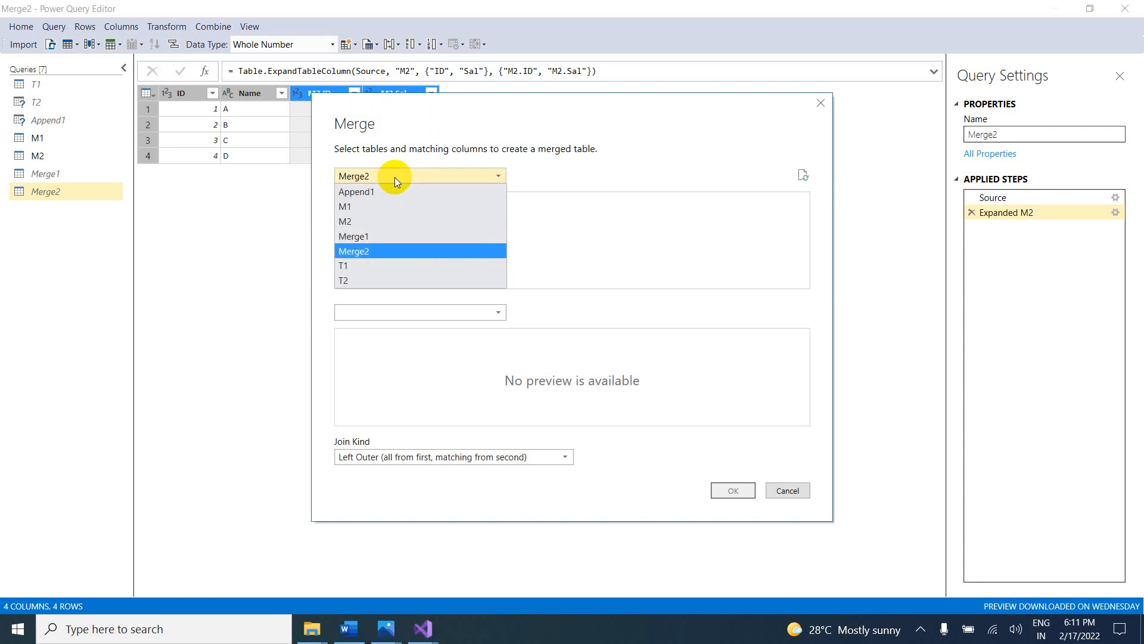
{"action": "left_click", "coordinate": [364, 210]}
{"action": "left_click", "coordinate": [366, 312]}
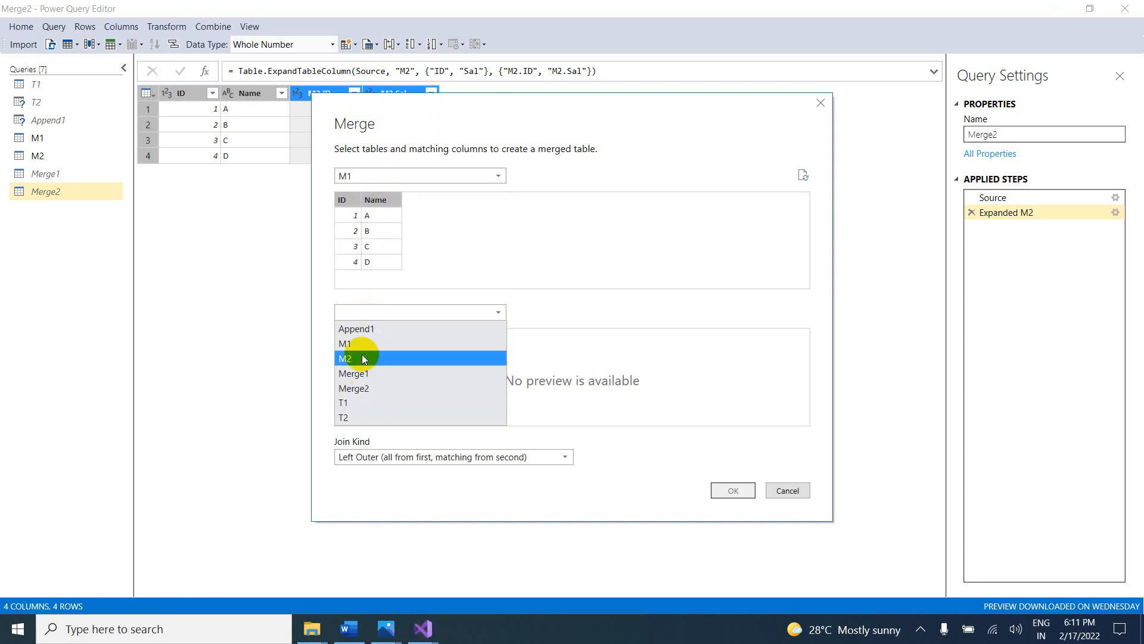
{"action": "left_click", "coordinate": [364, 357]}
Step: Join the two tables on ID as Right Outer, and expand the resulting M2 column into ID and Sal
{"action": "left_click", "coordinate": [345, 199]}
{"action": "left_click", "coordinate": [345, 337]}
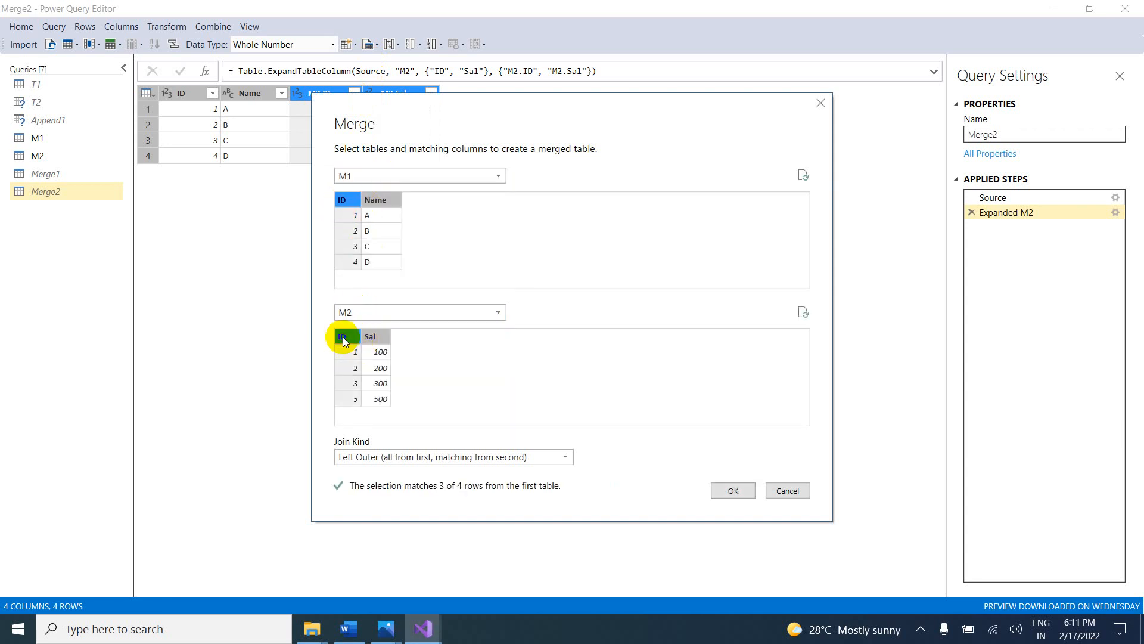
{"action": "left_click", "coordinate": [375, 457]}
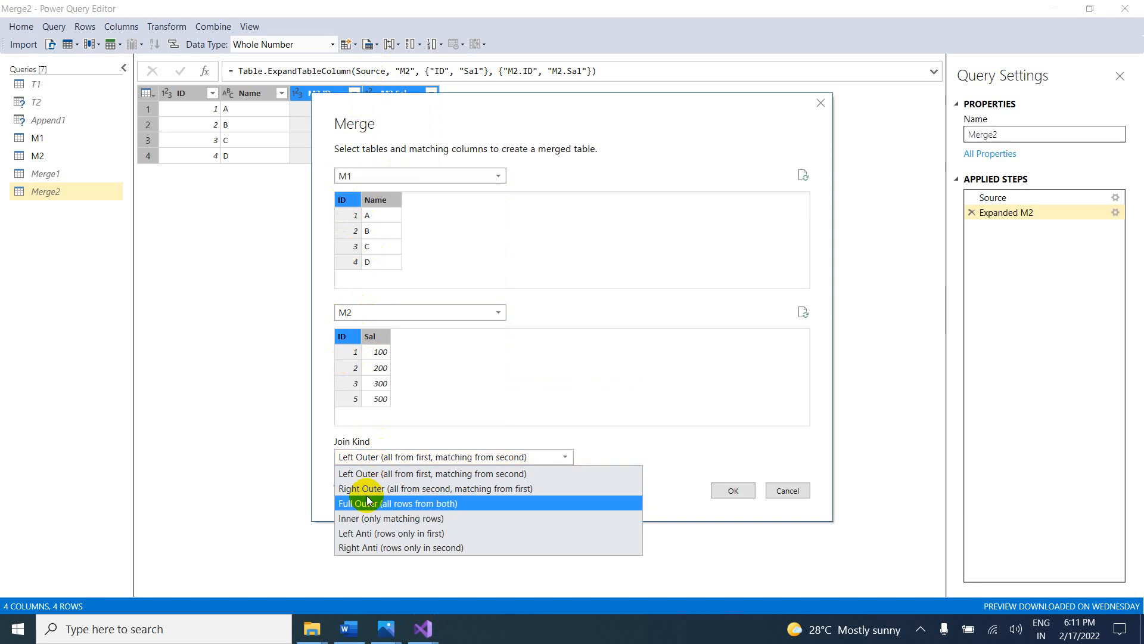
{"action": "left_click", "coordinate": [397, 491]}
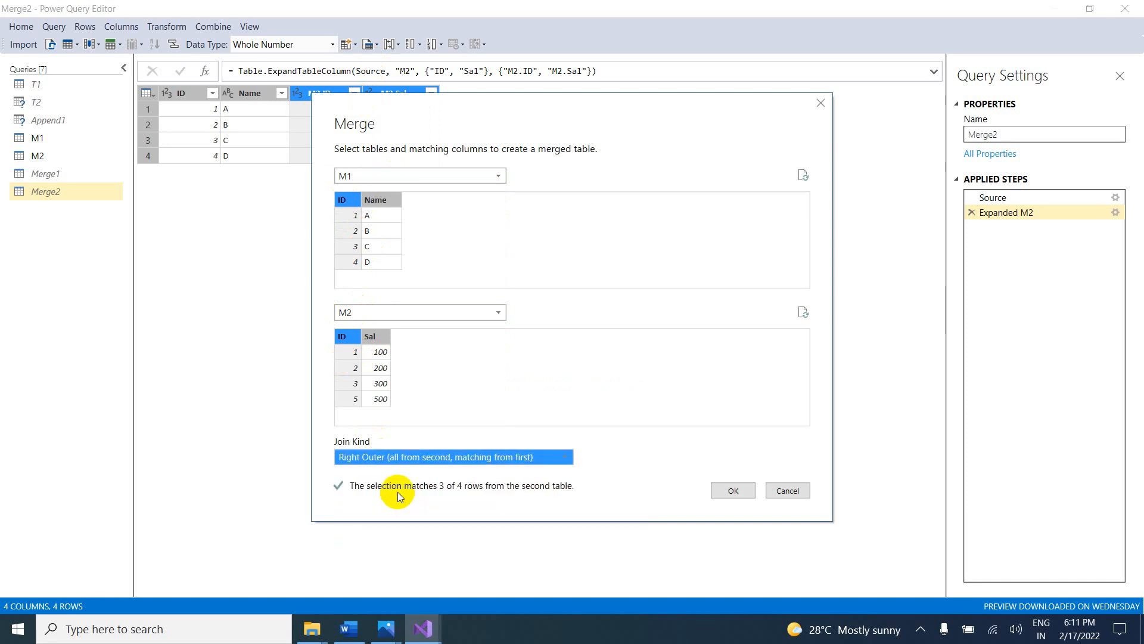
{"action": "left_click", "coordinate": [732, 490]}
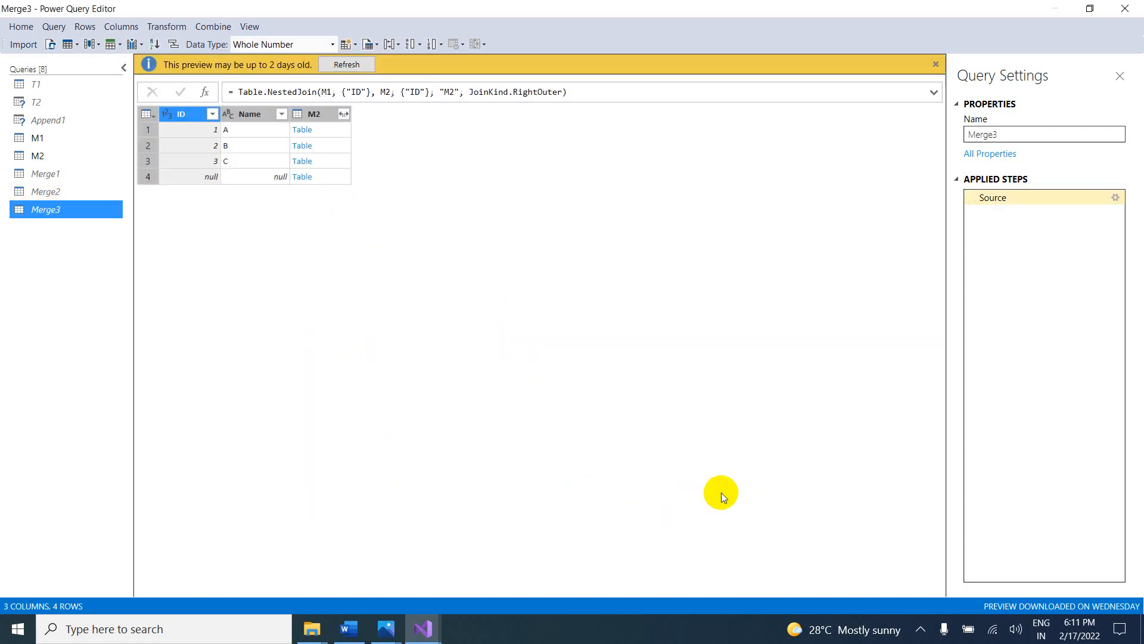
{"action": "left_click", "coordinate": [343, 114]}
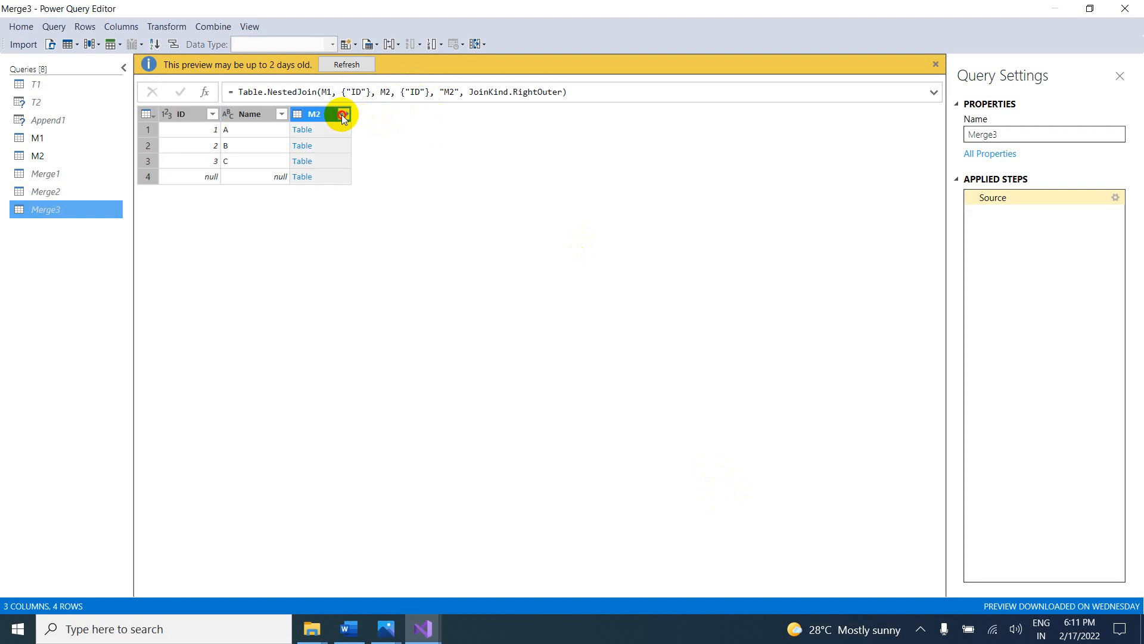
{"action": "left_click", "coordinate": [256, 294]}
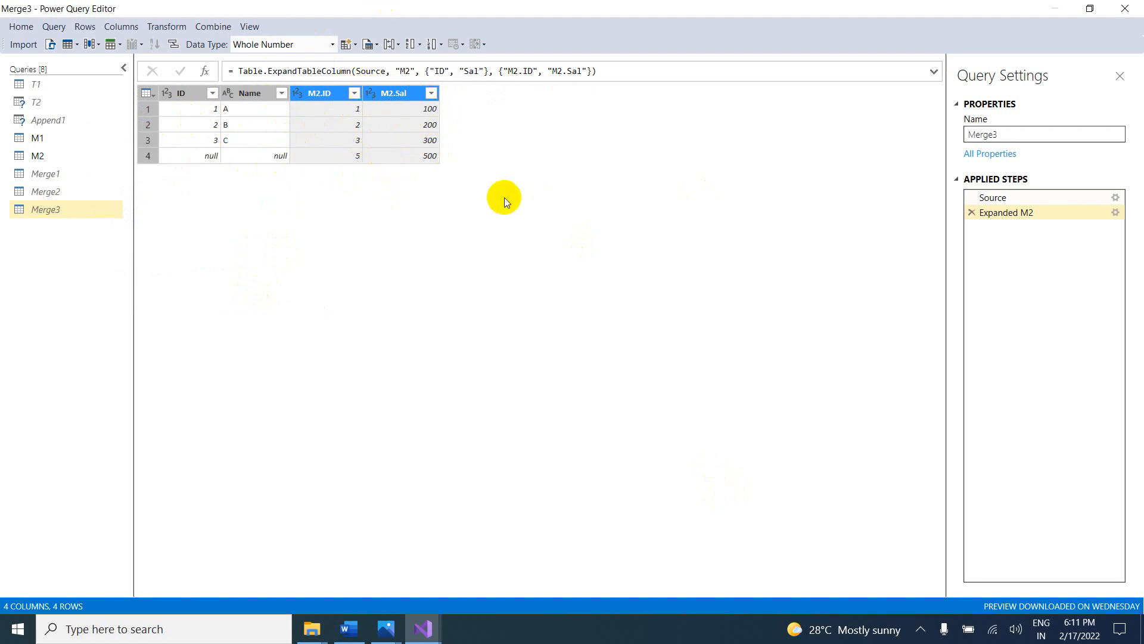
Step: Inspect the Merge3 query's M code in the Advanced Editor, and look over the editor's view options
{"action": "left_click", "coordinate": [50, 45]}
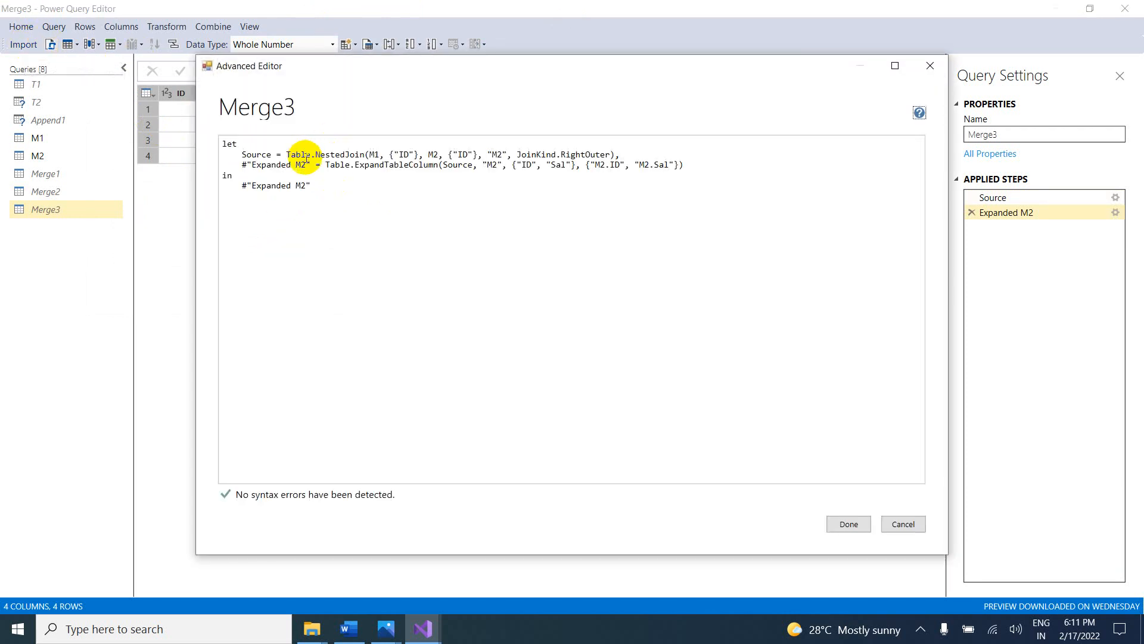
{"action": "left_click", "coordinate": [930, 65]}
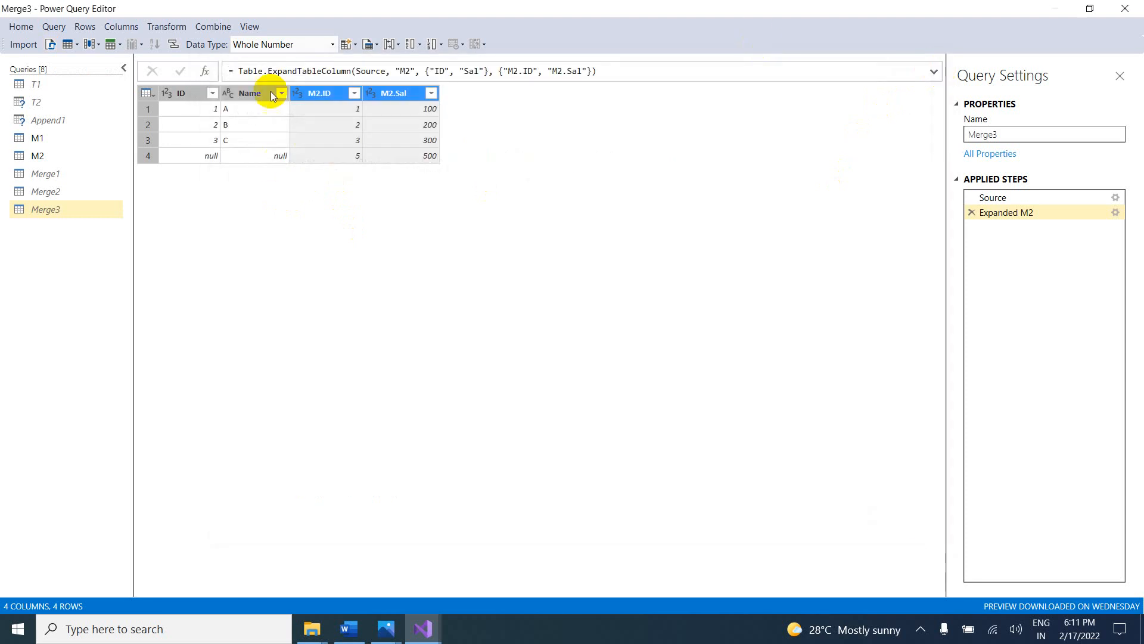
{"action": "left_click", "coordinate": [260, 30]}
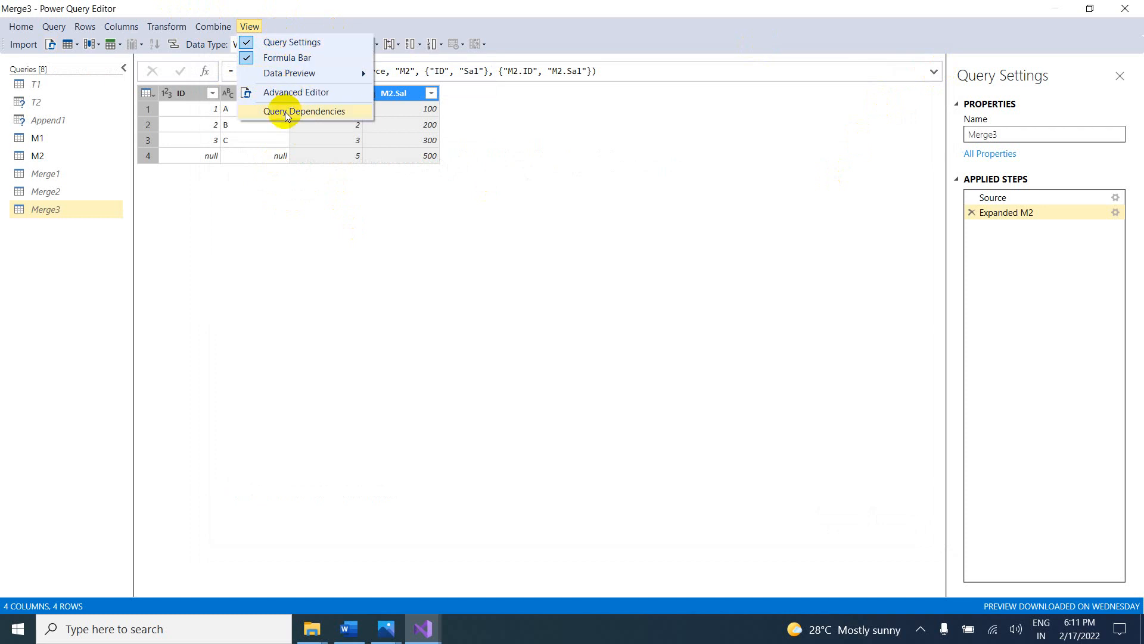
{"action": "left_click", "coordinate": [196, 44]}
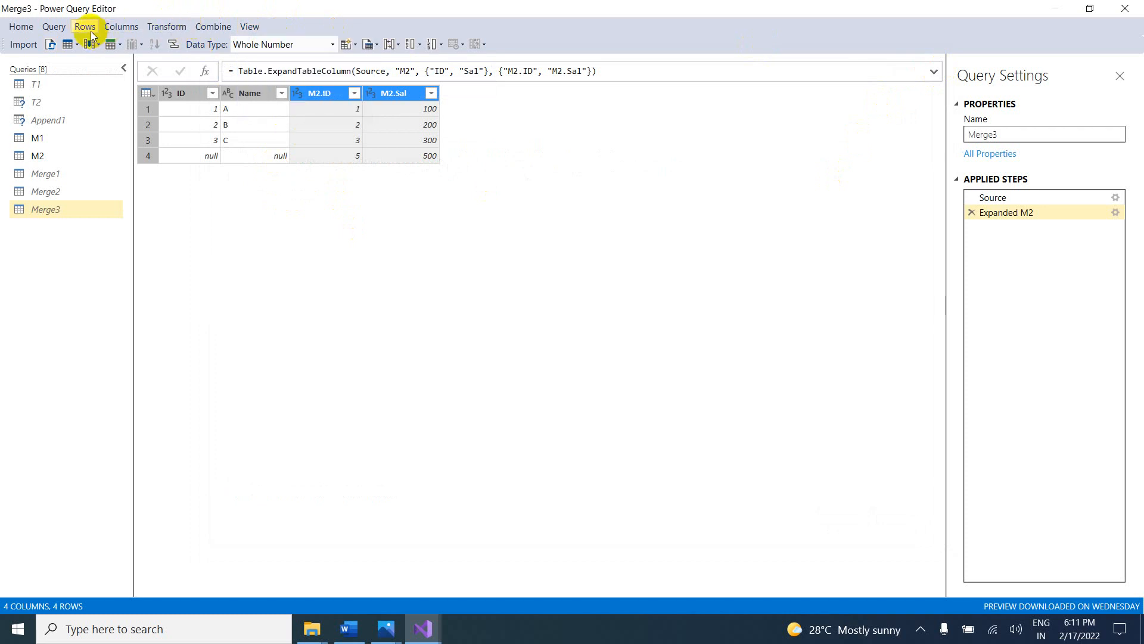
Step: Close the Power Query Editor and apply the query changes to the tabular model with processing
{"action": "left_click", "coordinate": [22, 27]}
{"action": "left_click", "coordinate": [24, 27]}
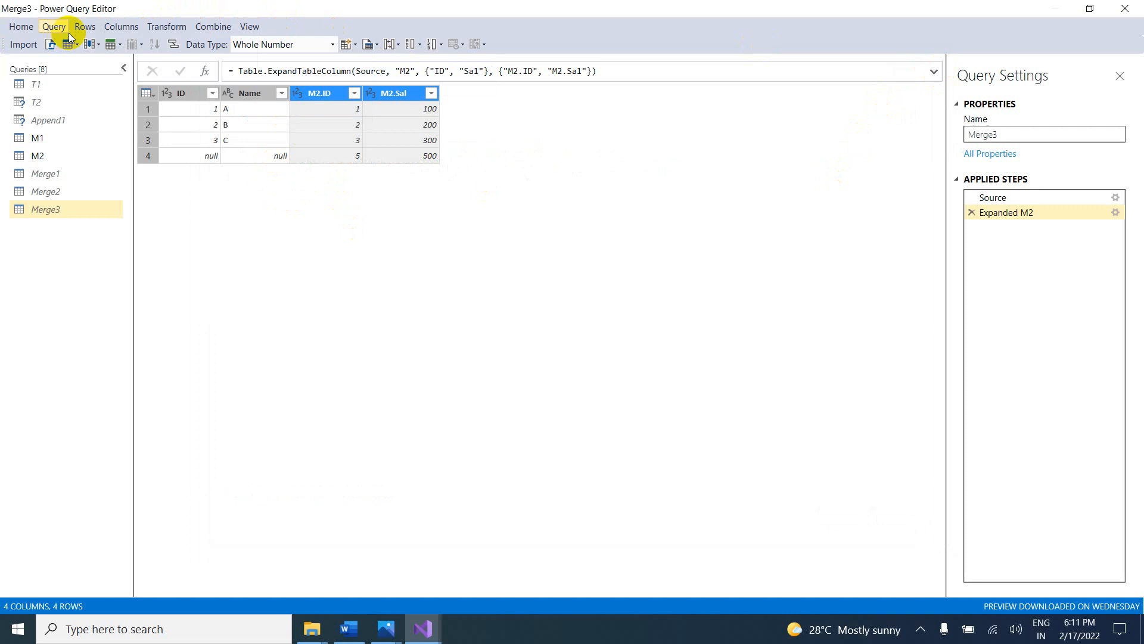
{"action": "left_click", "coordinate": [31, 28]}
{"action": "left_click", "coordinate": [19, 25]}
{"action": "left_click", "coordinate": [15, 25]}
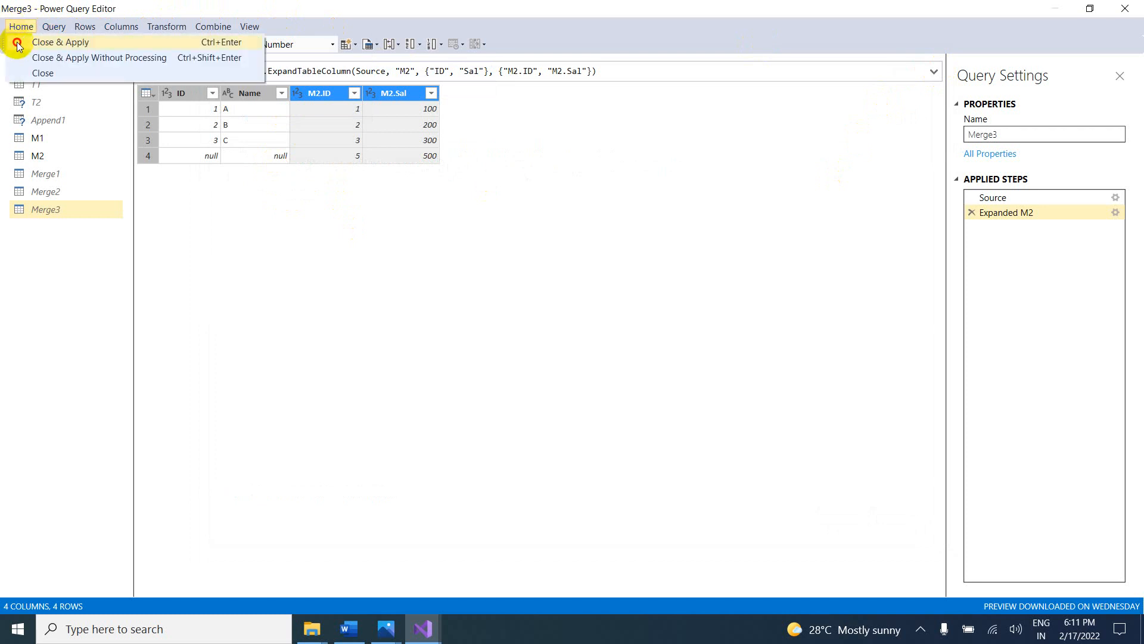
{"action": "left_click", "coordinate": [18, 44]}
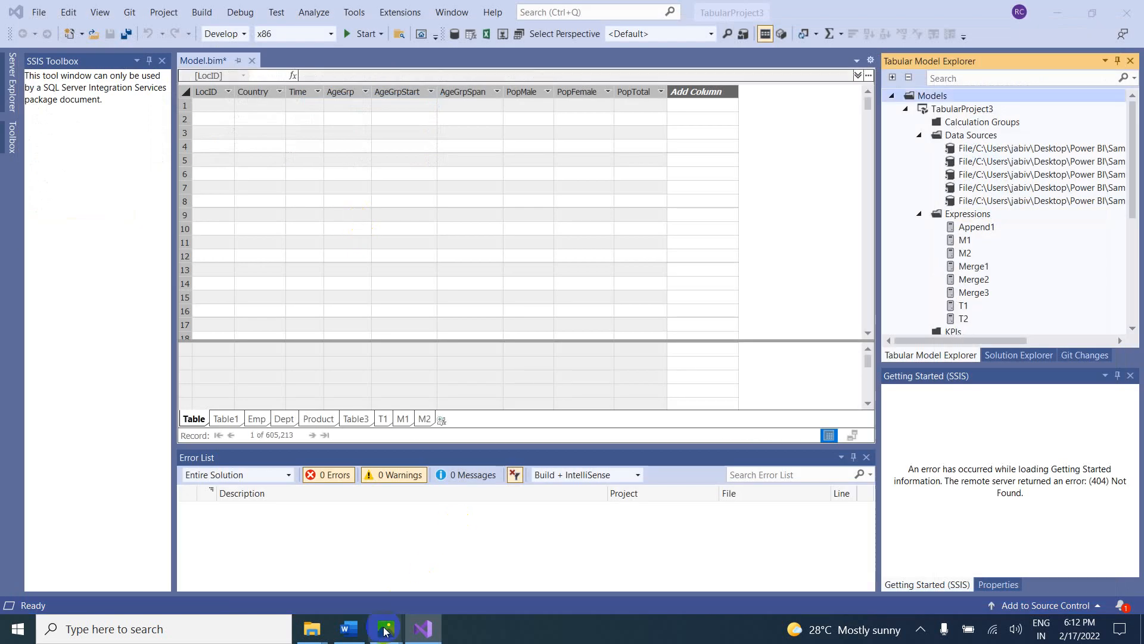
Step: Switch to Word and review the Class 08 list of transformation topics back to the document's title
{"action": "left_click", "coordinate": [364, 637]}
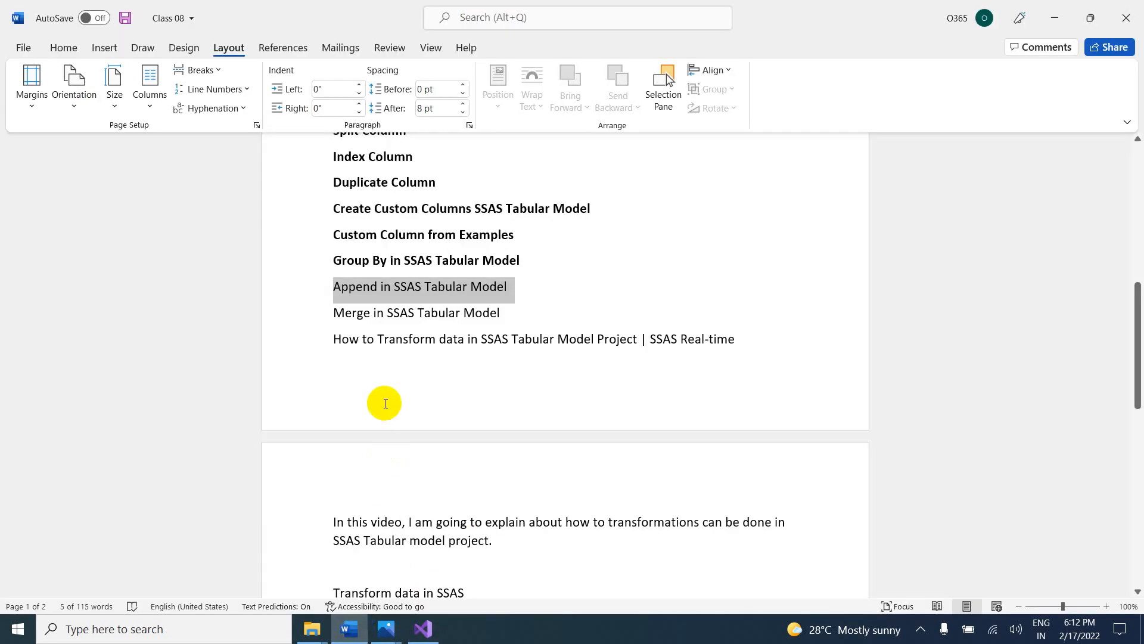
{"action": "scroll", "coordinate": [384, 403], "scroll_direction": "up", "scroll_amount": 7}
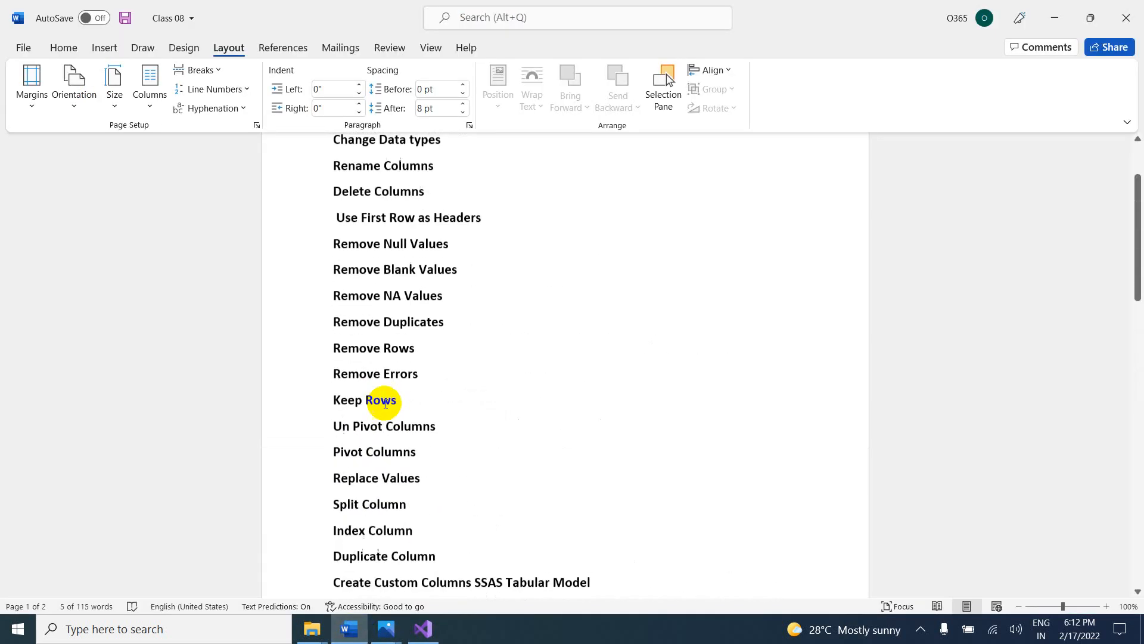
{"action": "scroll", "coordinate": [467, 357], "scroll_direction": "up", "scroll_amount": 2}
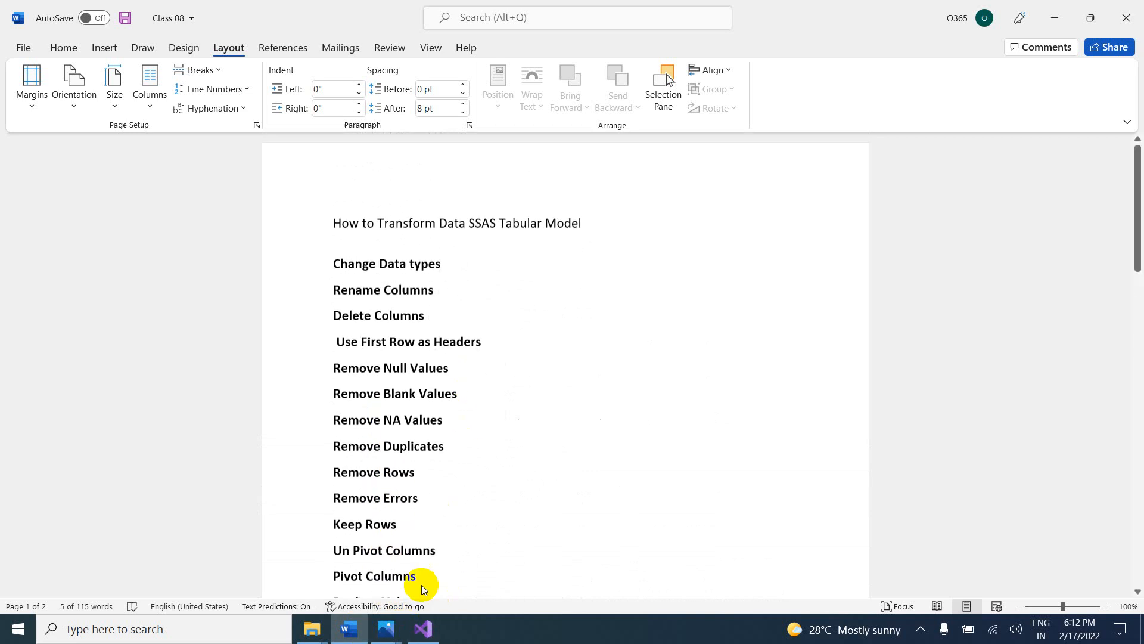
Step: Return to Visual Studio and dismiss the Data Processing report for M1 and M2
{"action": "left_click", "coordinate": [434, 626]}
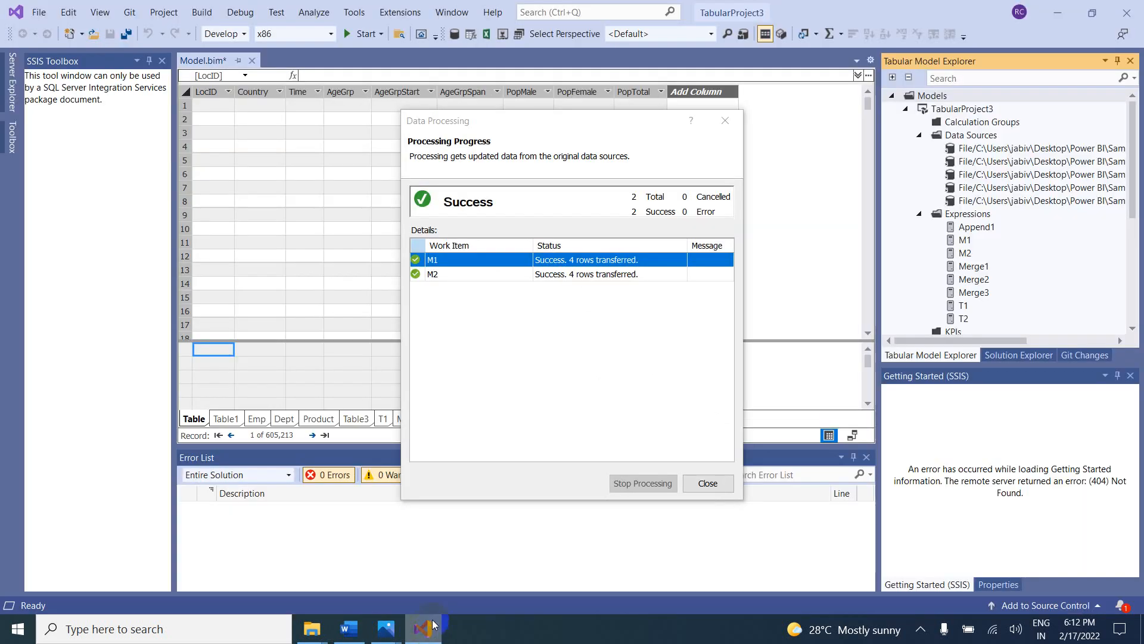
{"action": "left_click", "coordinate": [701, 486]}
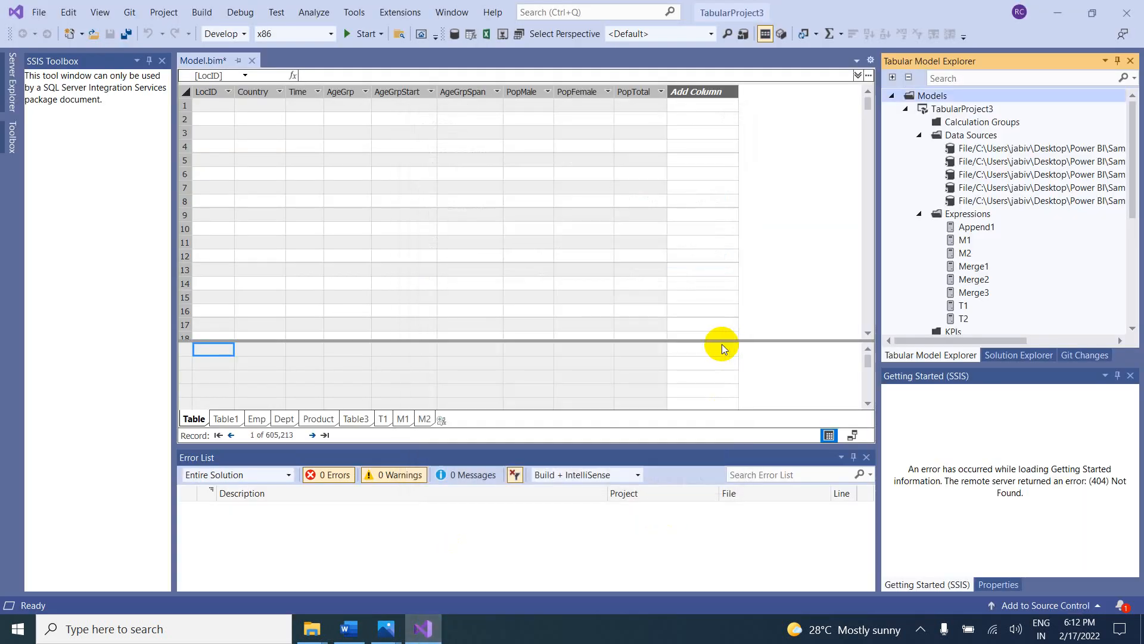
Step: Switch through Word to Photos, and advance from the Class 08 image to the End Screen image
{"action": "left_click", "coordinate": [348, 629]}
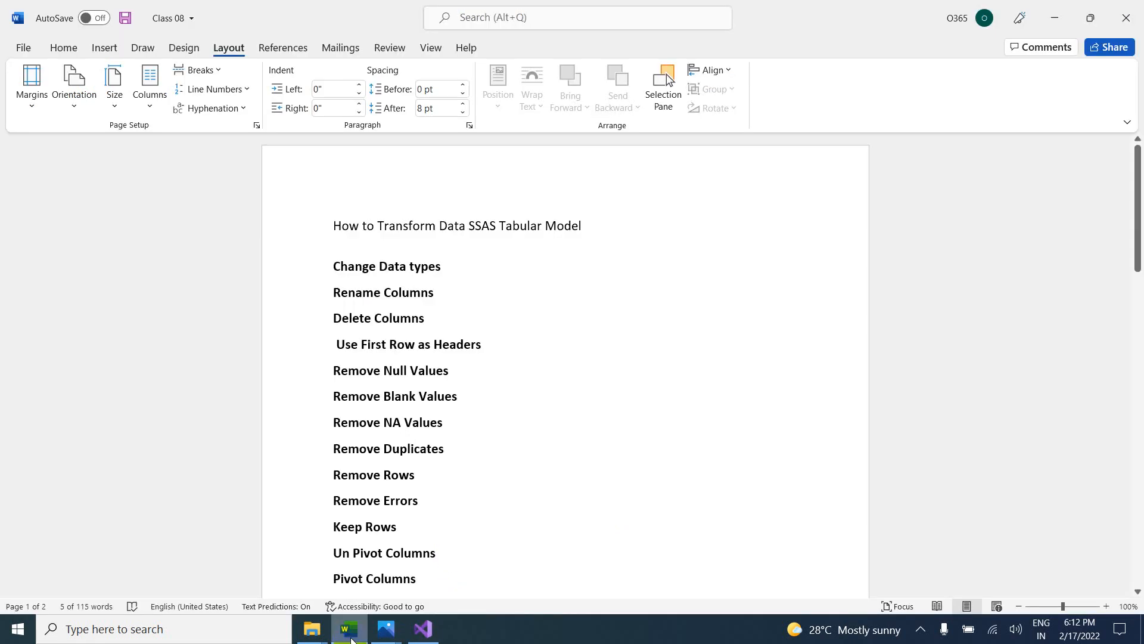
{"action": "mouse_move", "coordinate": [389, 633]}
{"action": "left_click", "coordinate": [333, 545]}
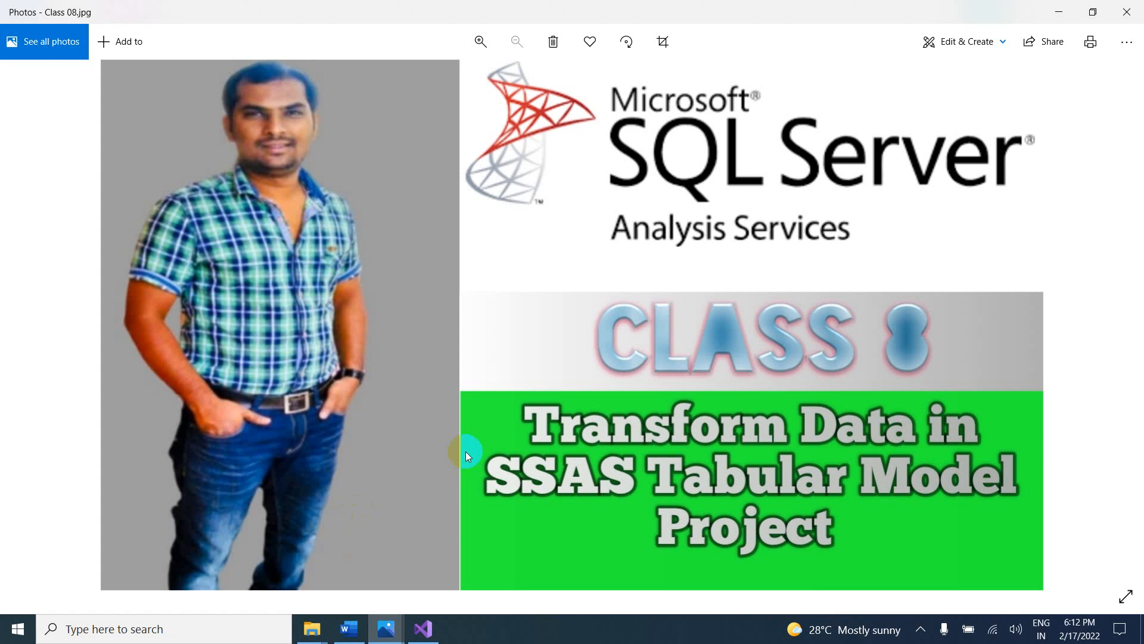
{"action": "key", "text": "Right"}
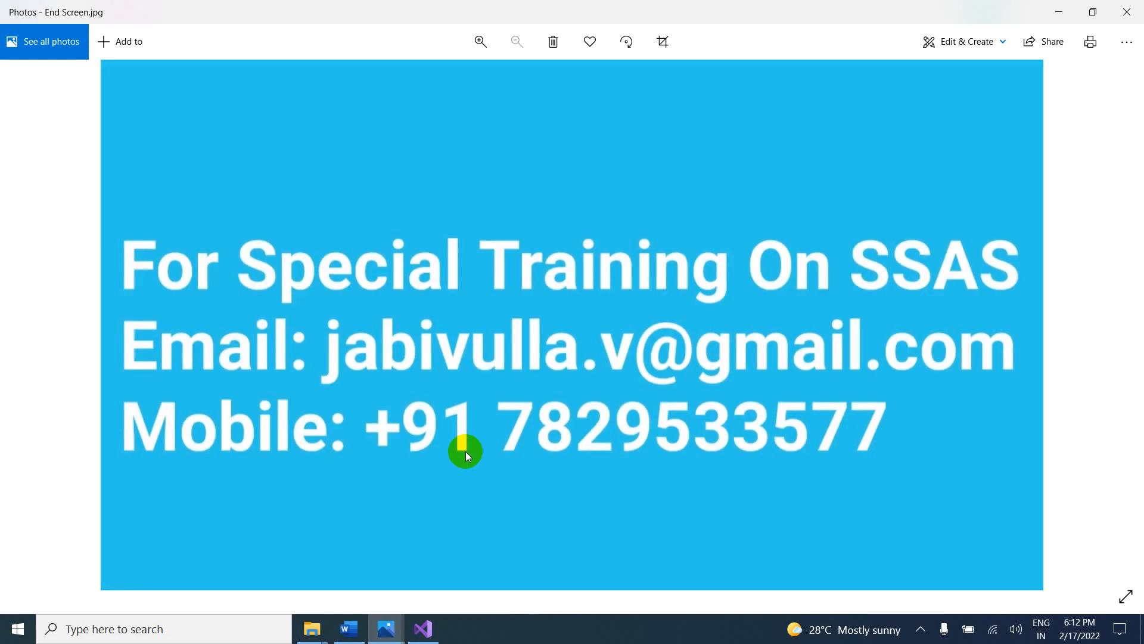